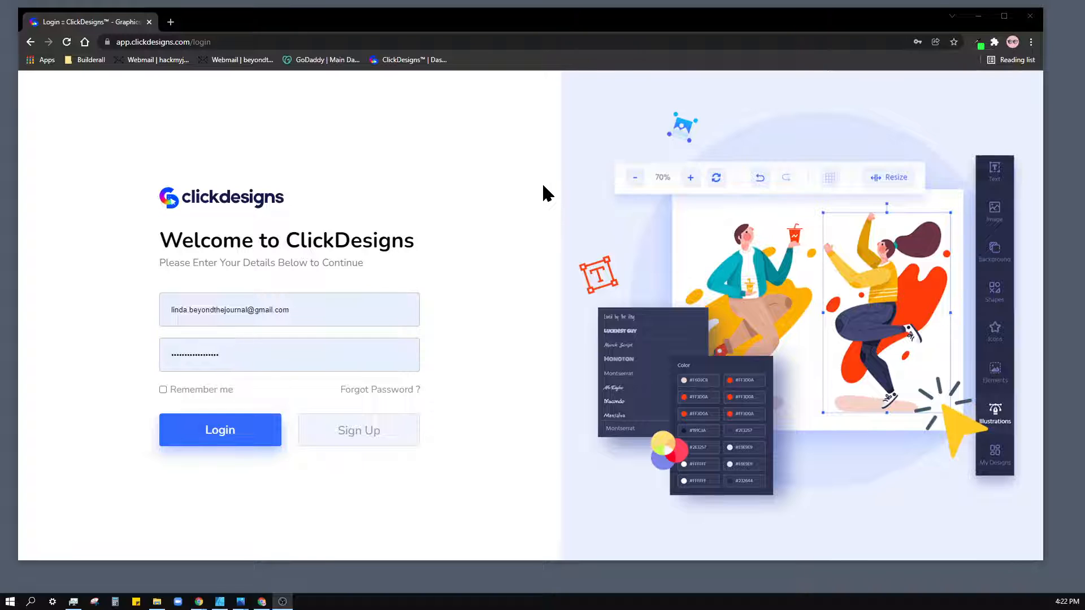
Step: Log in to the ClickDesigns account with the prefilled credentials
left_click(218, 443)
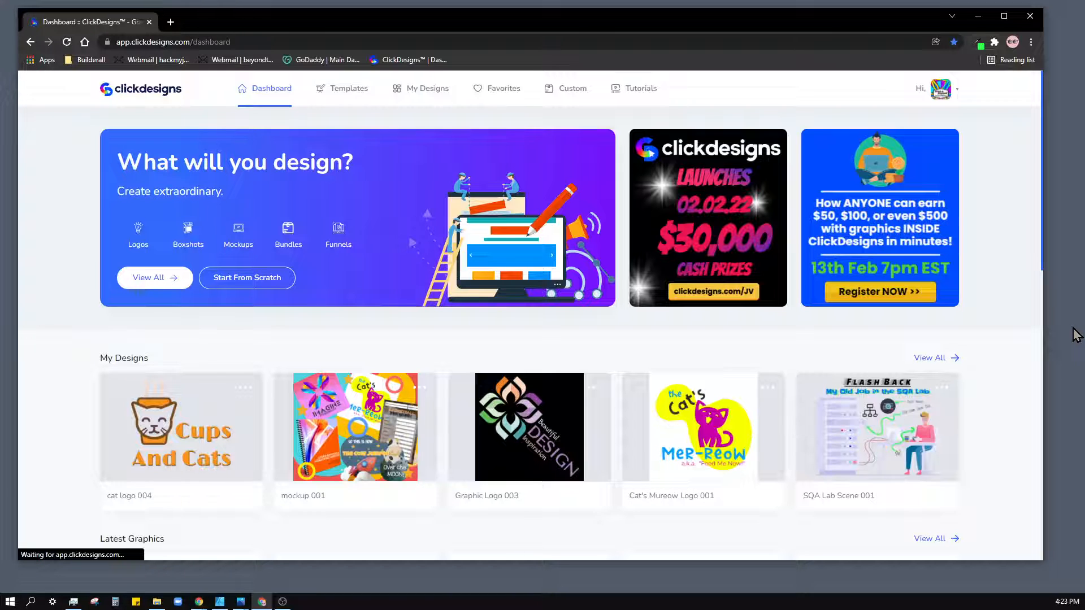
Step: Examine the dashboard's sections from My Designs through the latest graphics, logos, boxshots and covers
scroll(1011, 300, "down", 3)
scroll(1008, 293, "down", 10)
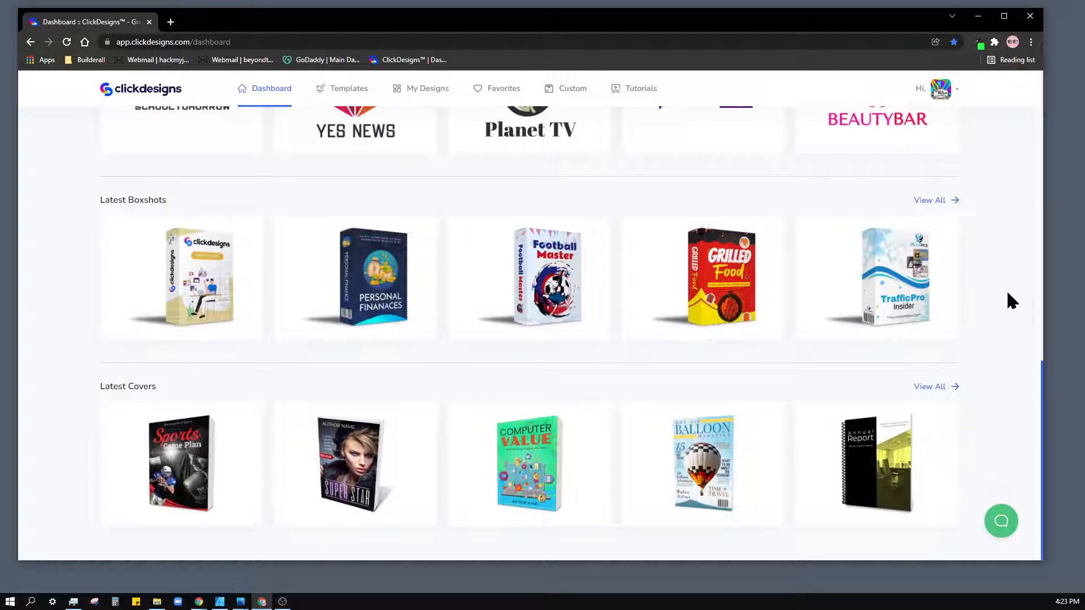
scroll(1011, 301, "up", 8)
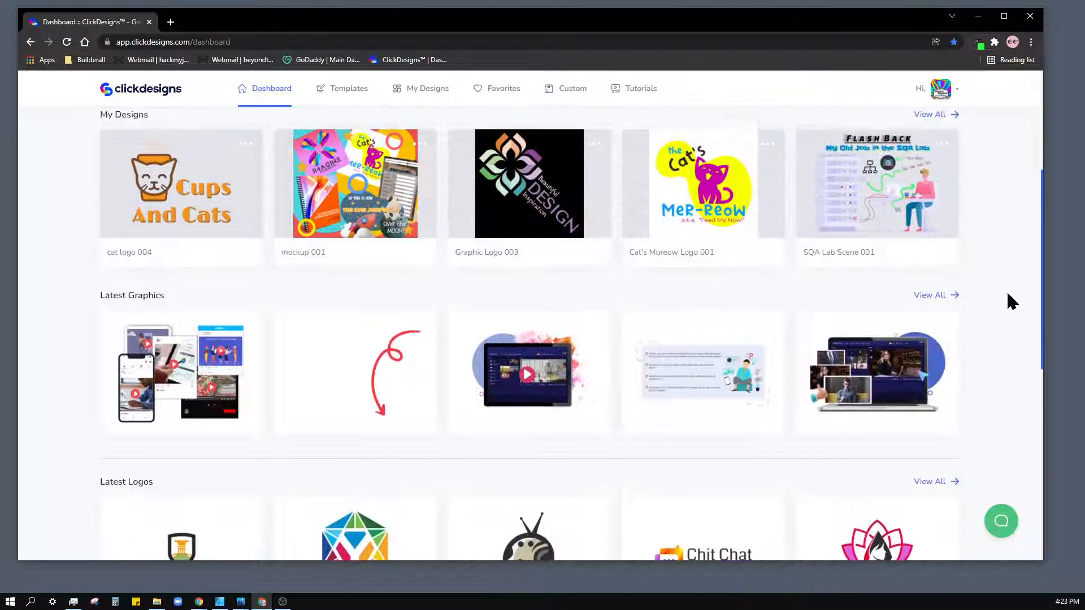
scroll(1012, 301, "up", 4)
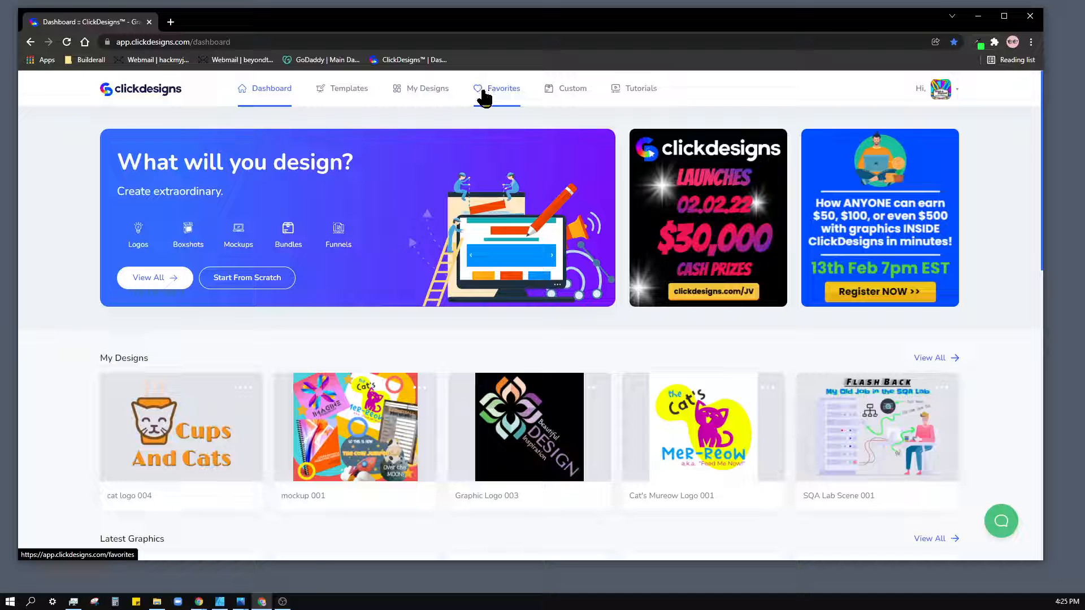
mouse_move(643, 392)
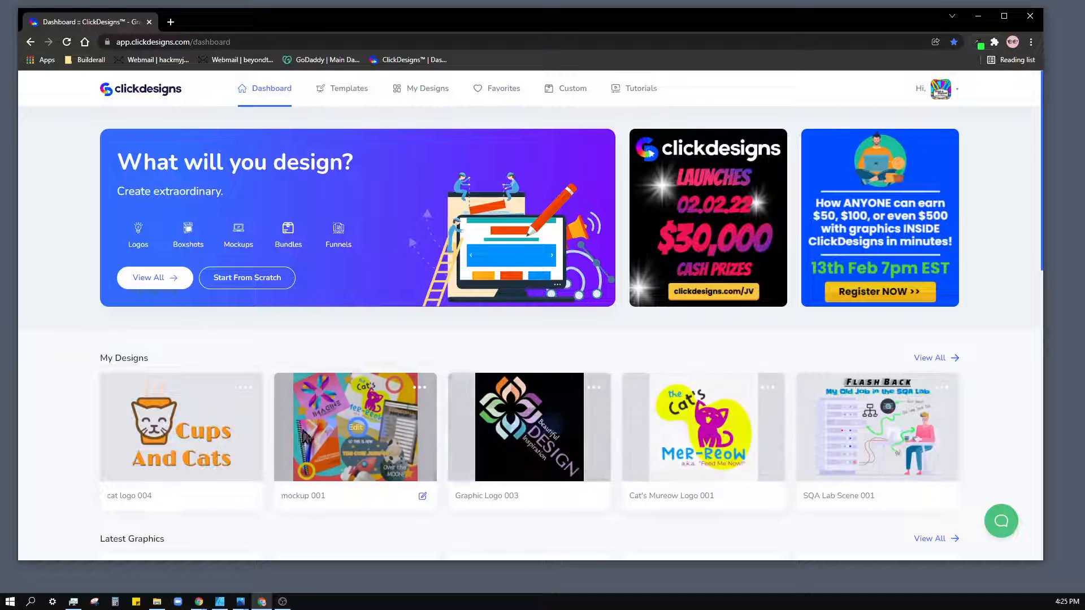
scroll(301, 403, "down", 3)
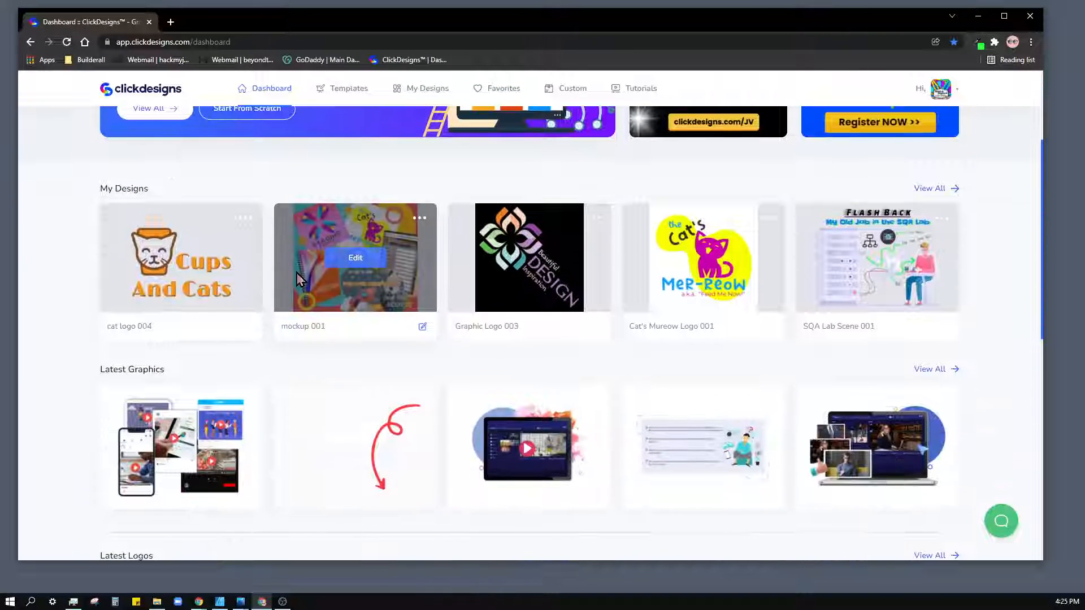
scroll(211, 289, "down", 2)
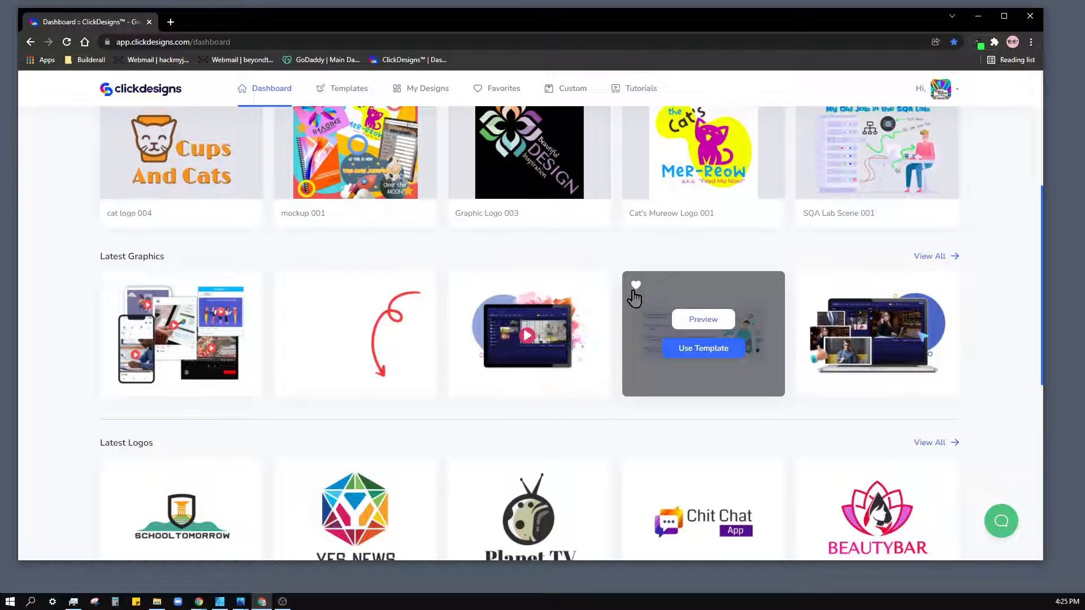
scroll(365, 255, "up", 3)
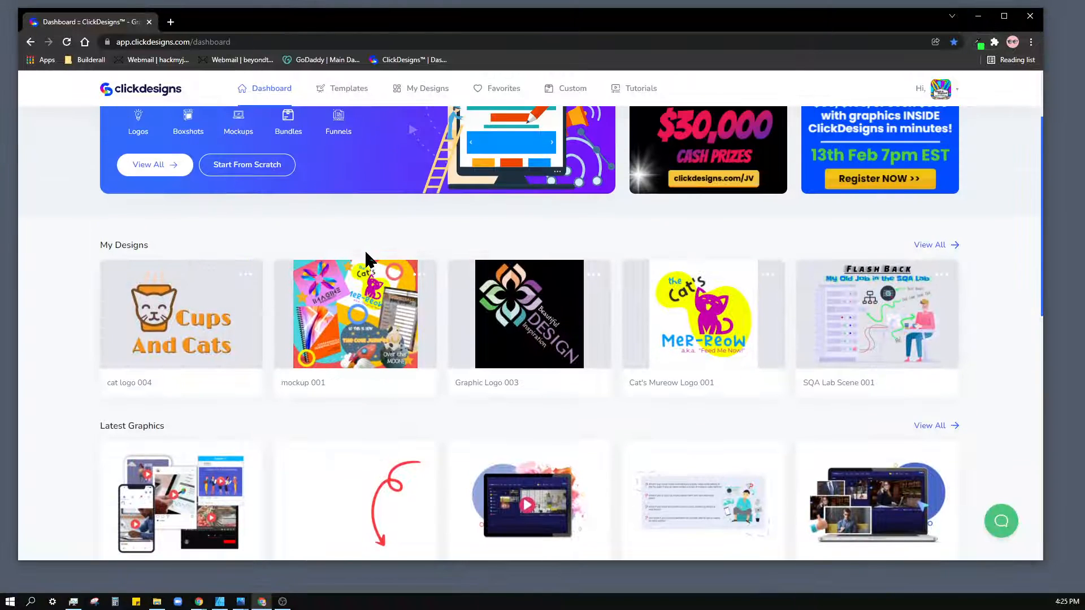
scroll(366, 257, "up", 2)
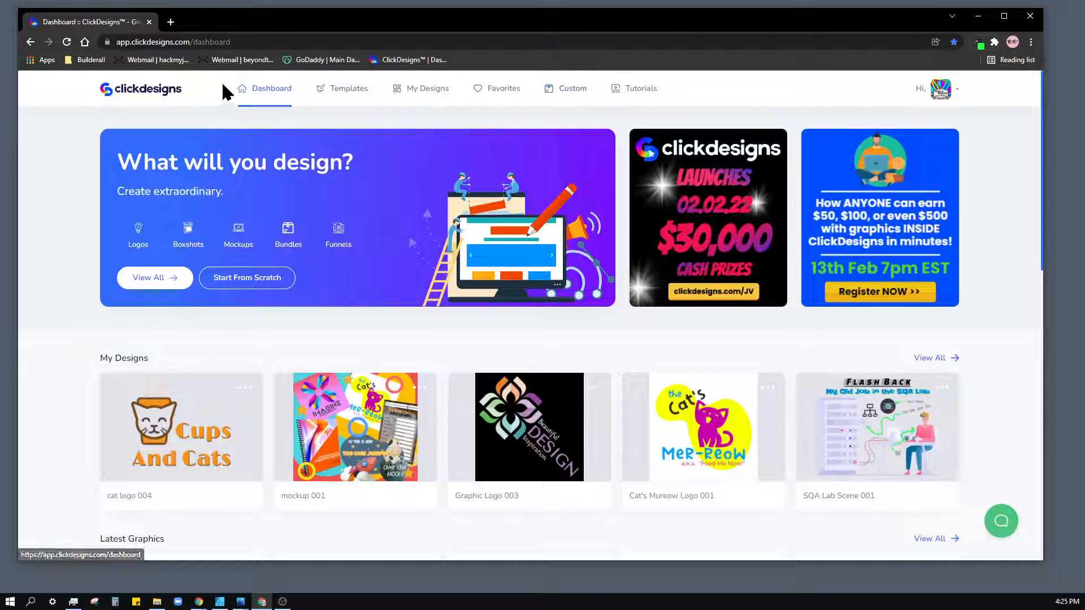
Step: Open the template library and examine the Graphics templates, loading two more batches
left_click(350, 92)
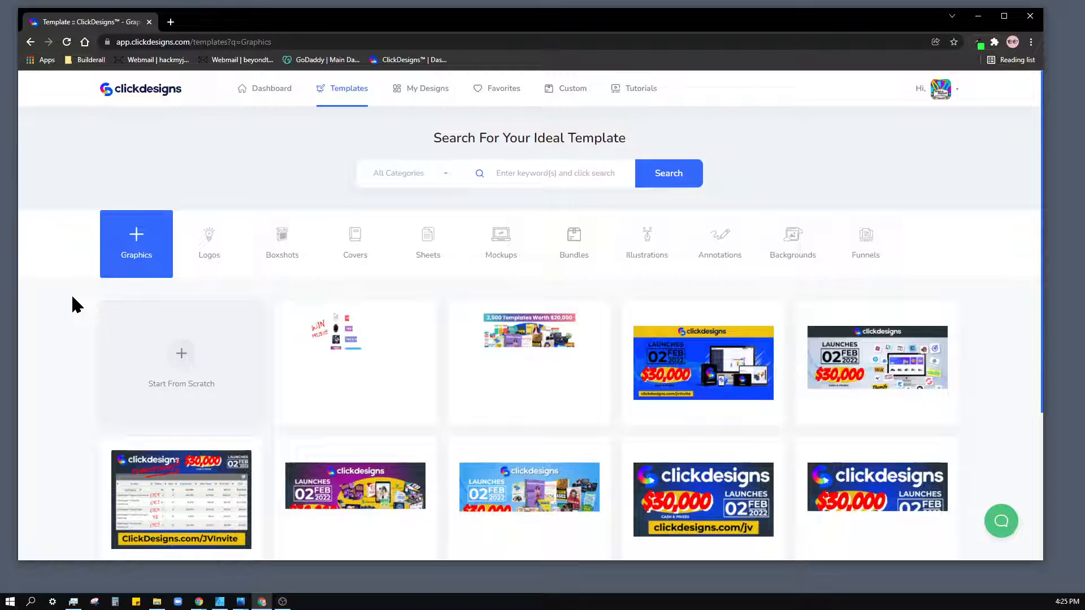
scroll(72, 305, "down", 2)
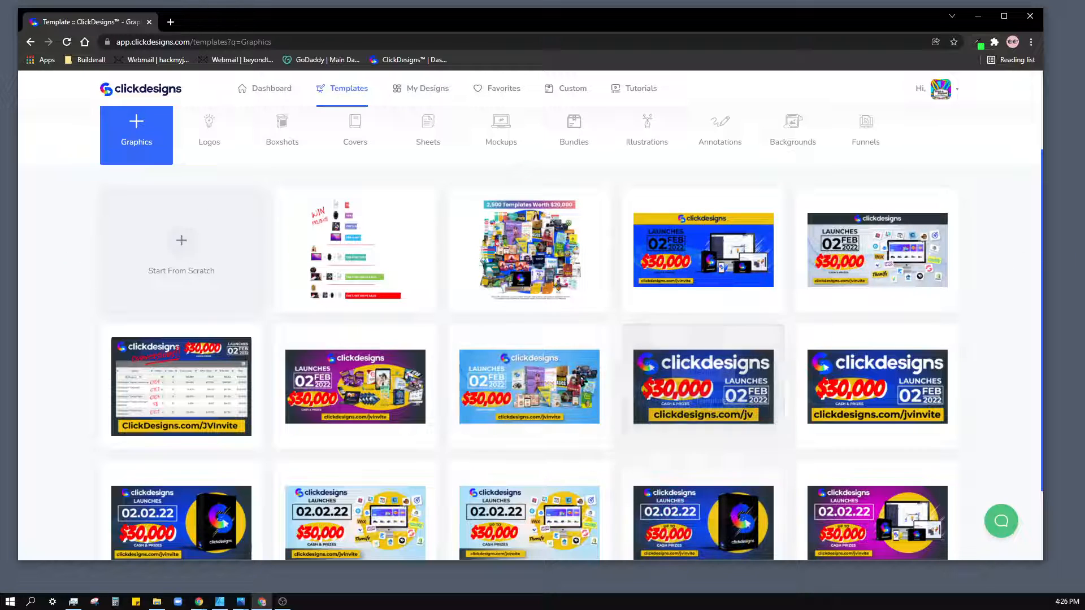
scroll(51, 384, "down", 2)
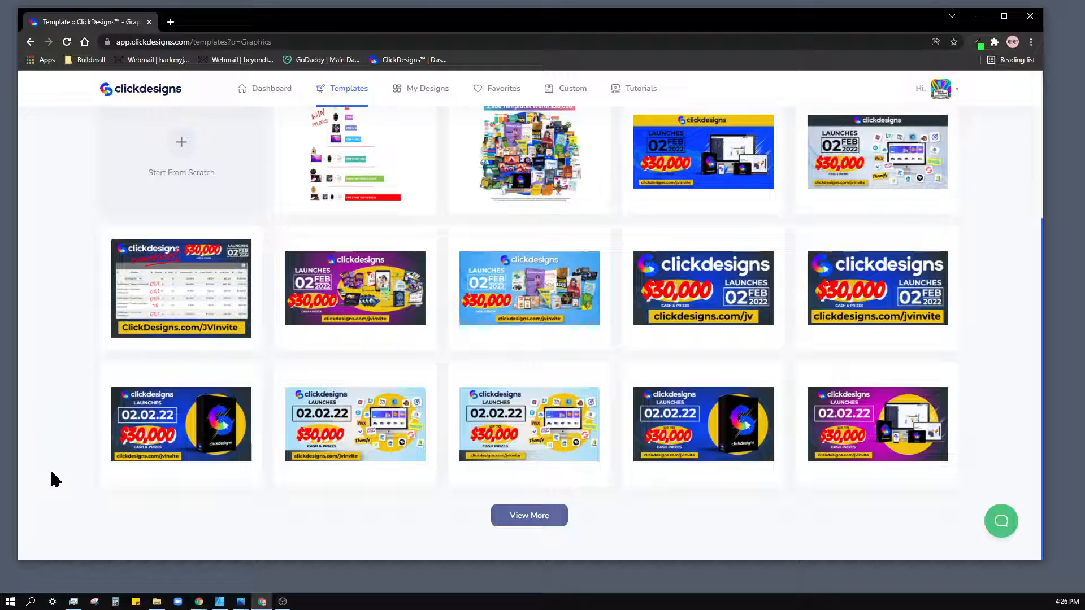
left_click(529, 515)
scroll(530, 509, "down", 5)
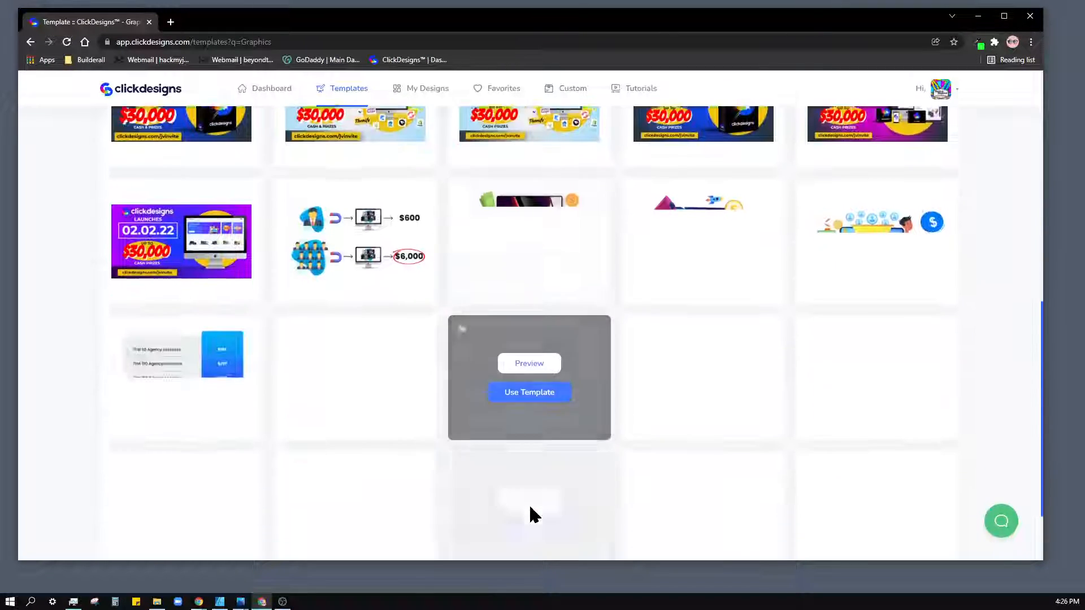
scroll(531, 507, "down", 2)
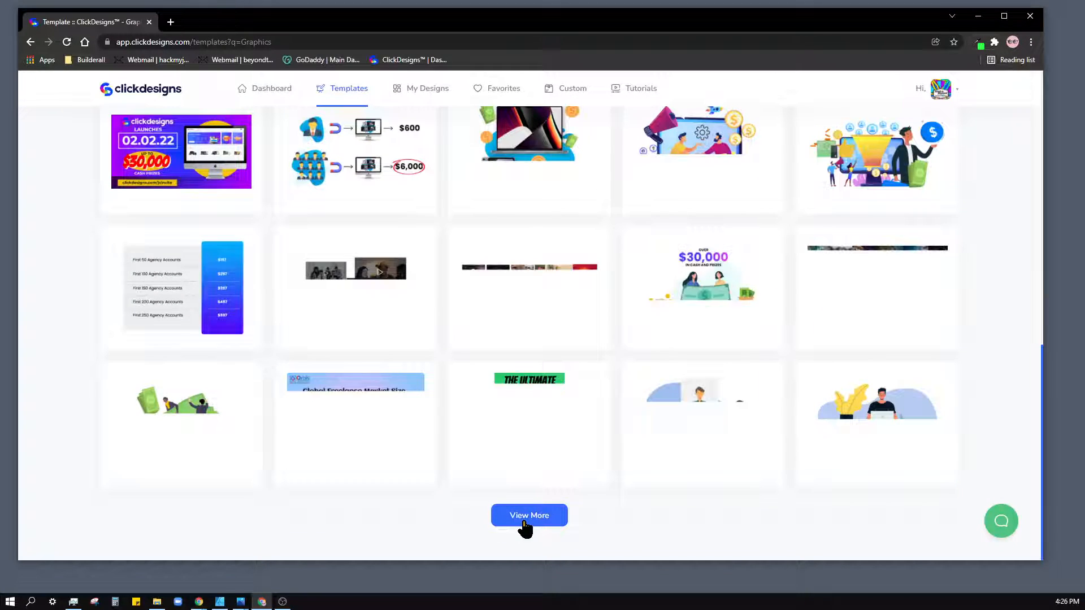
left_click(524, 520)
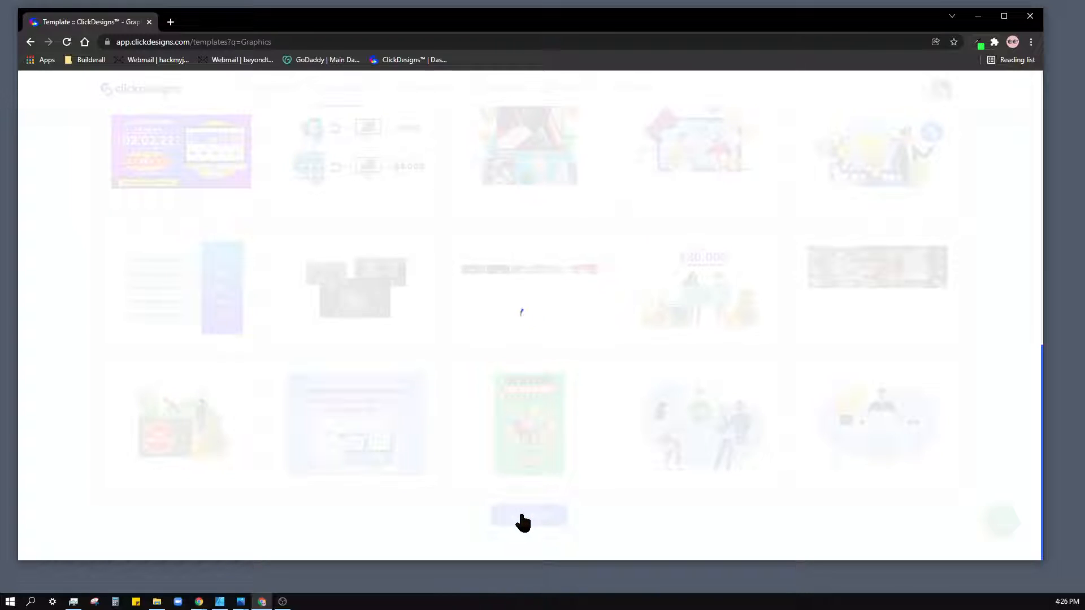
scroll(536, 433, "down", 3)
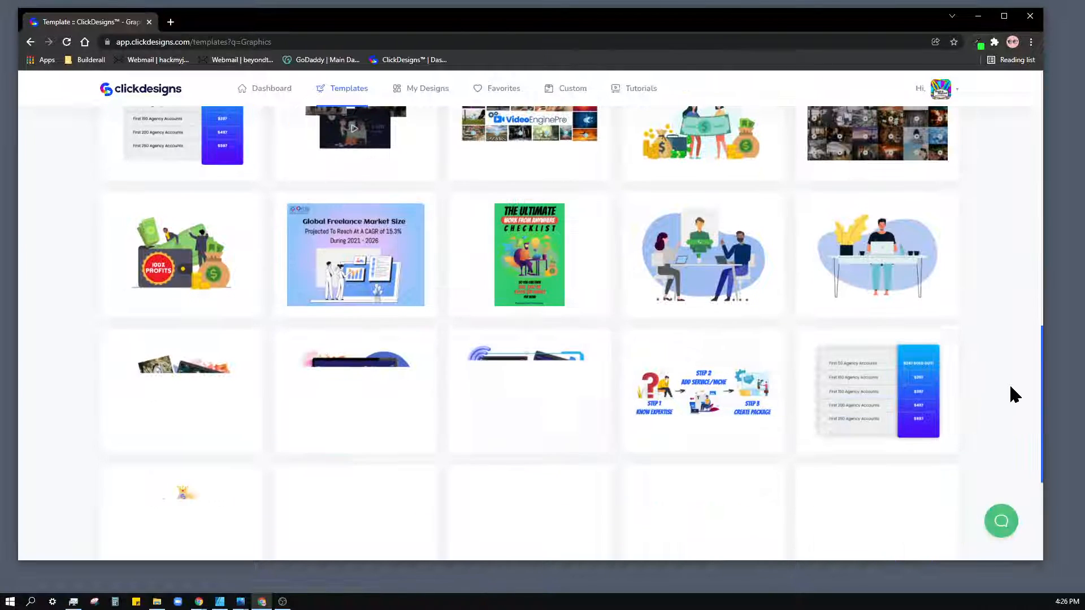
scroll(1000, 382, "down", 4)
scroll(995, 386, "up", 6)
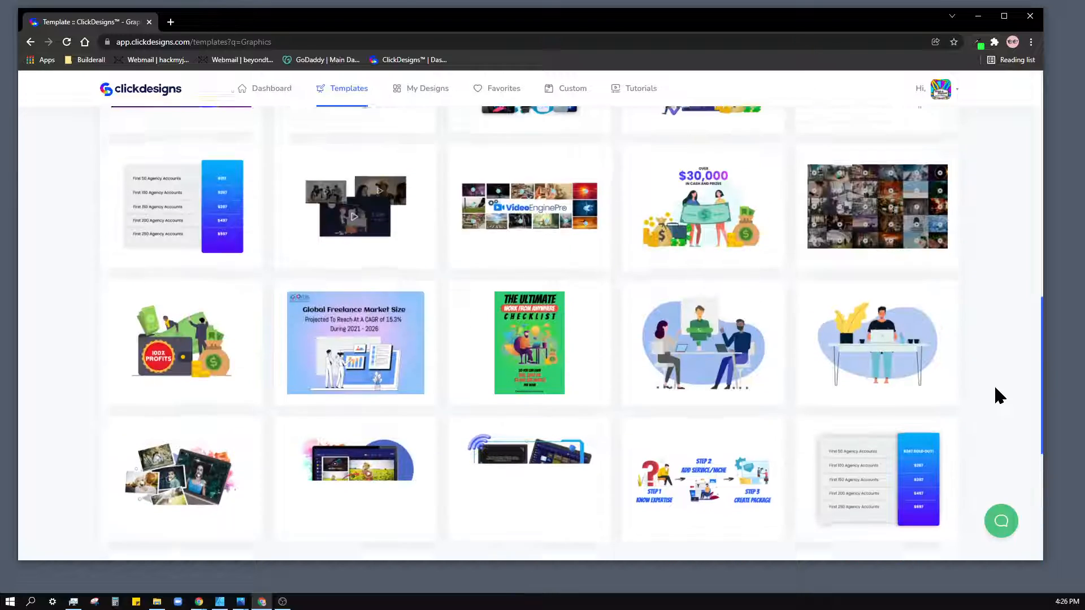
scroll(995, 389, "up", 12)
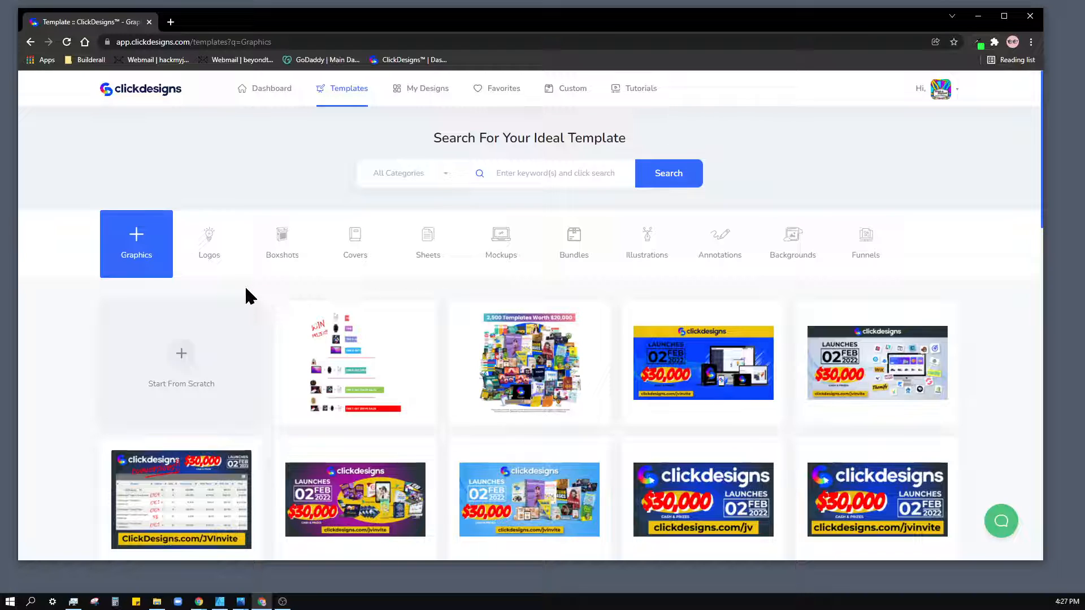
Step: Switch to the Logos templates and examine the designs, loading two more batches
left_click(208, 244)
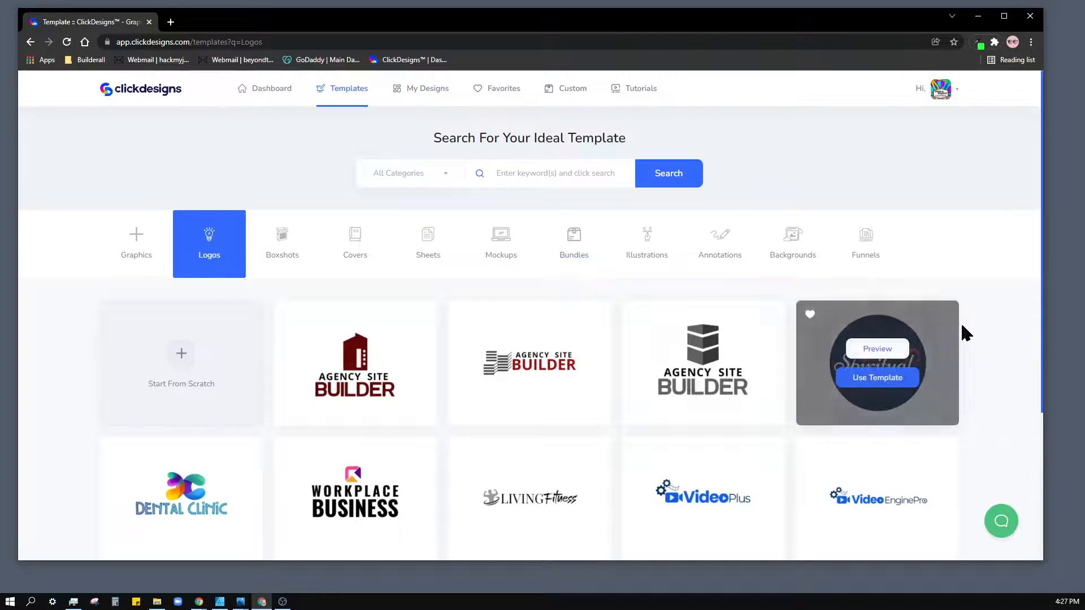
scroll(989, 322, "down", 3)
scroll(988, 320, "down", 1)
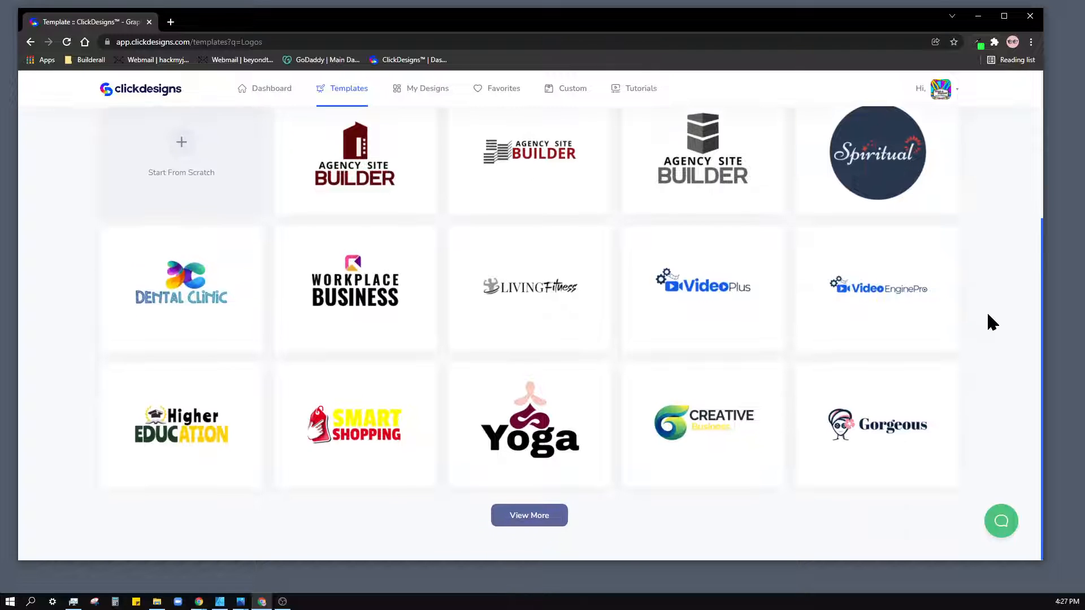
left_click(529, 515)
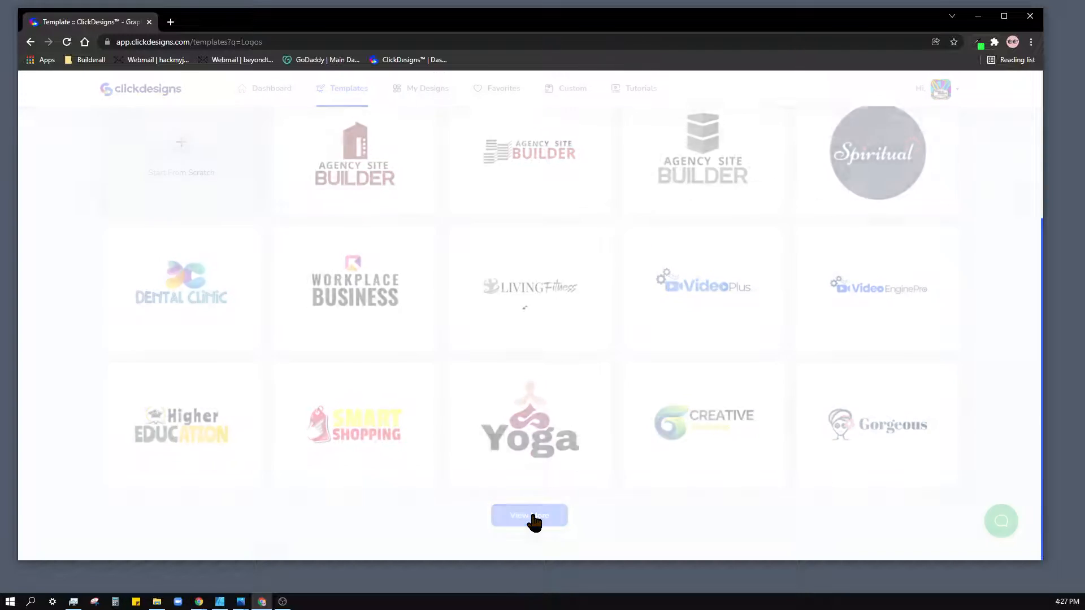
scroll(988, 315, "down", 5)
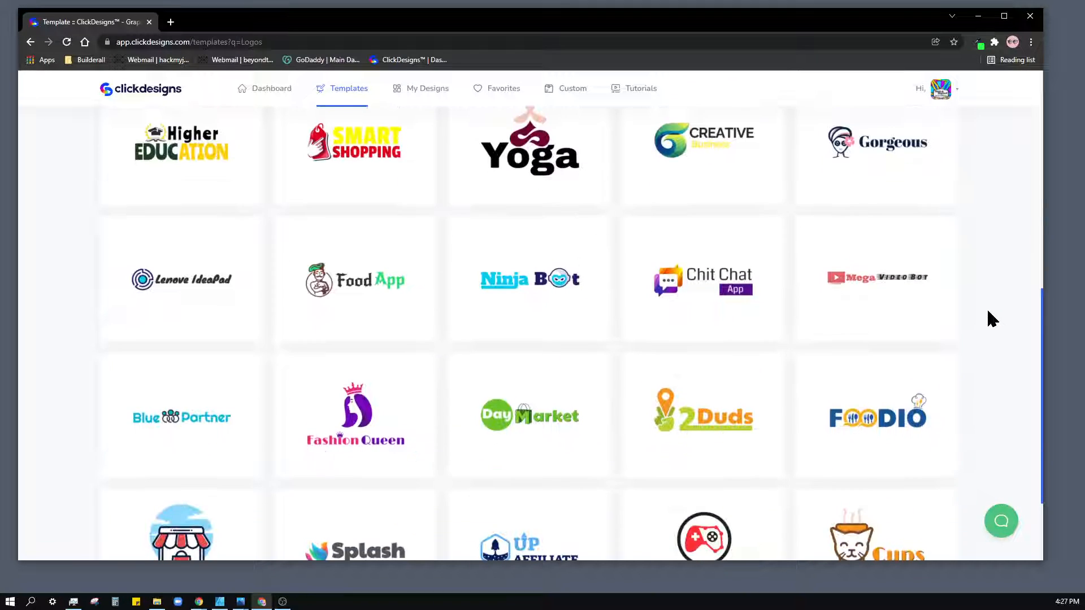
scroll(988, 317, "down", 3)
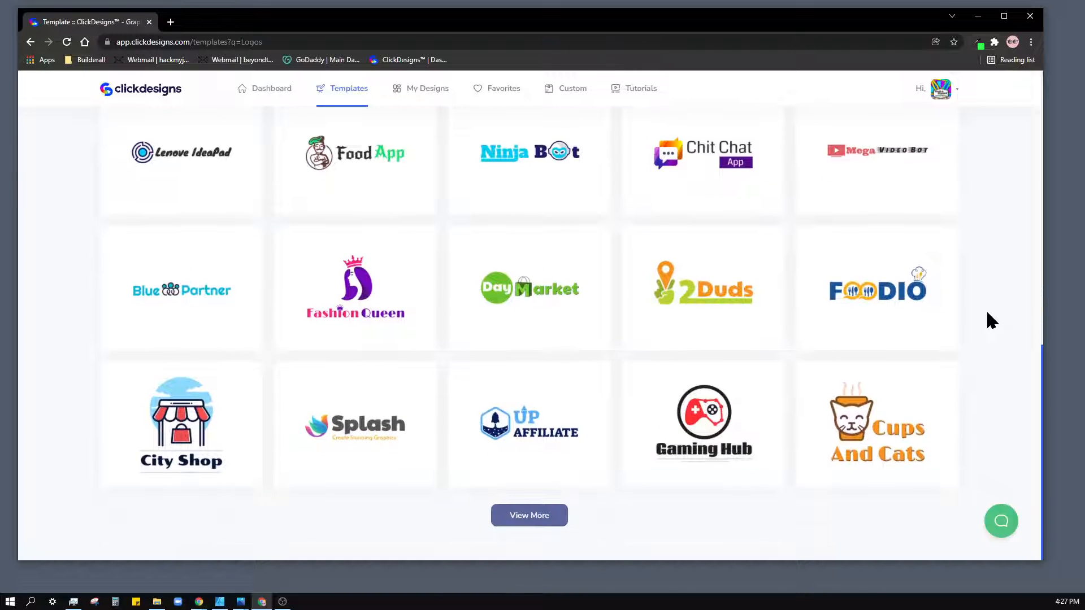
mouse_move(898, 407)
left_click(532, 519)
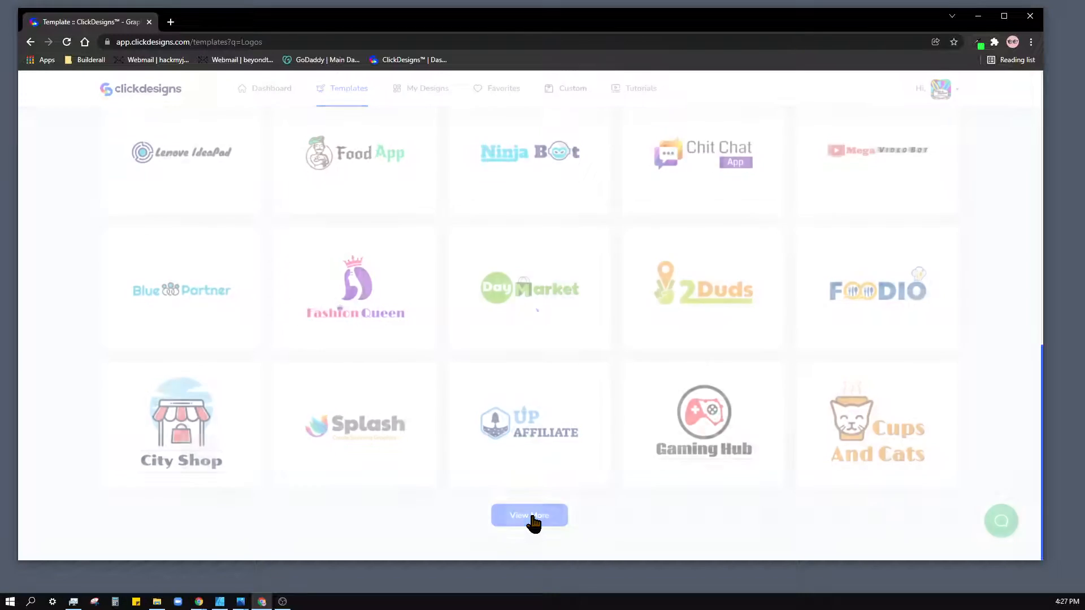
scroll(694, 480, "down", 5)
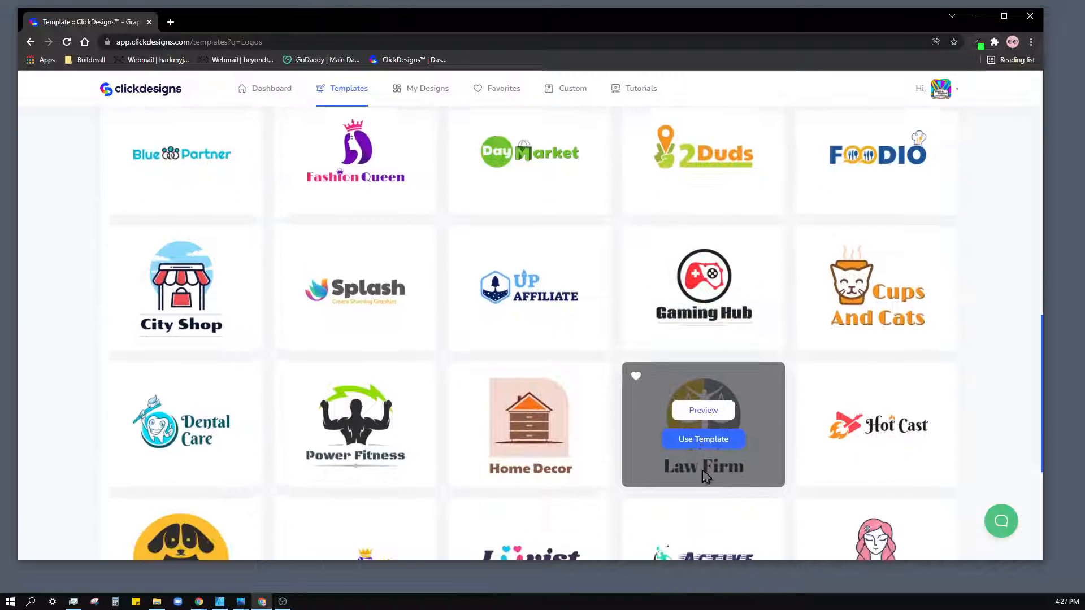
scroll(702, 476, "down", 2)
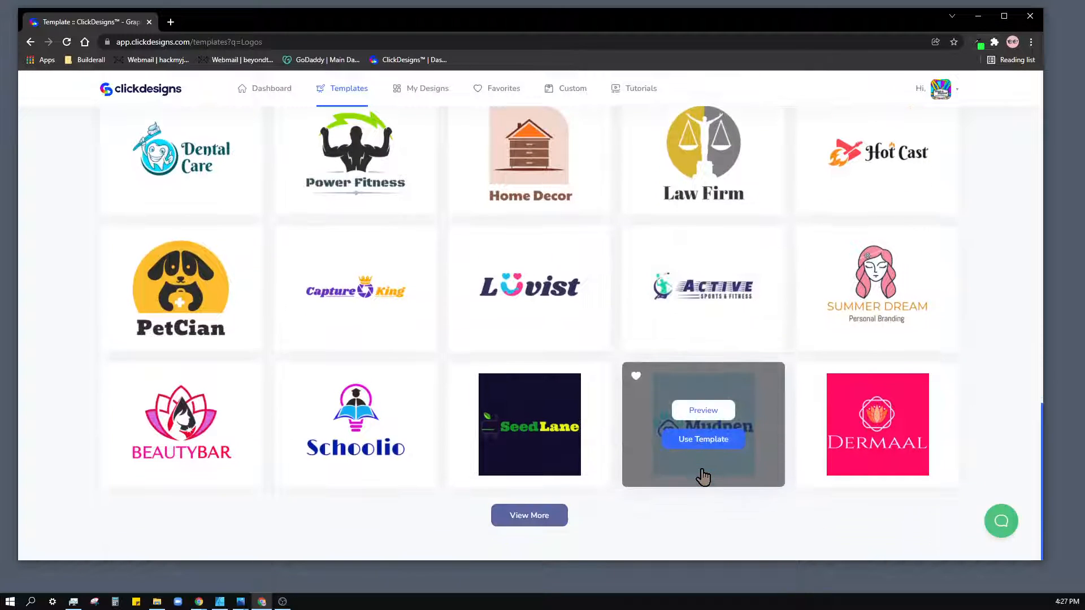
Step: Load two further batches of logo templates, look through them, and return to the beginning of the list
left_click(527, 515)
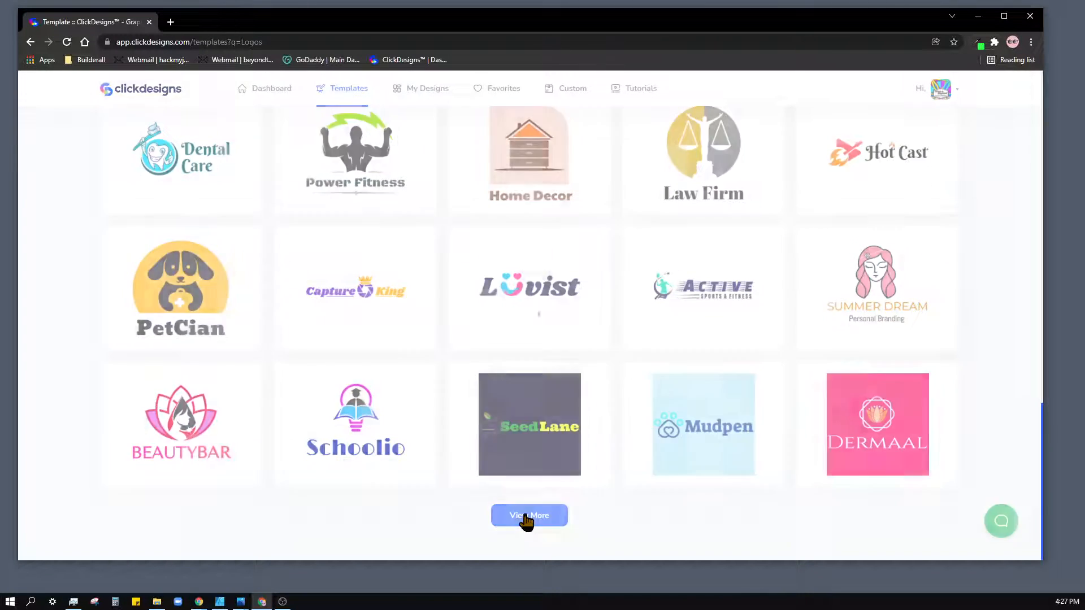
scroll(607, 476, "down", 4)
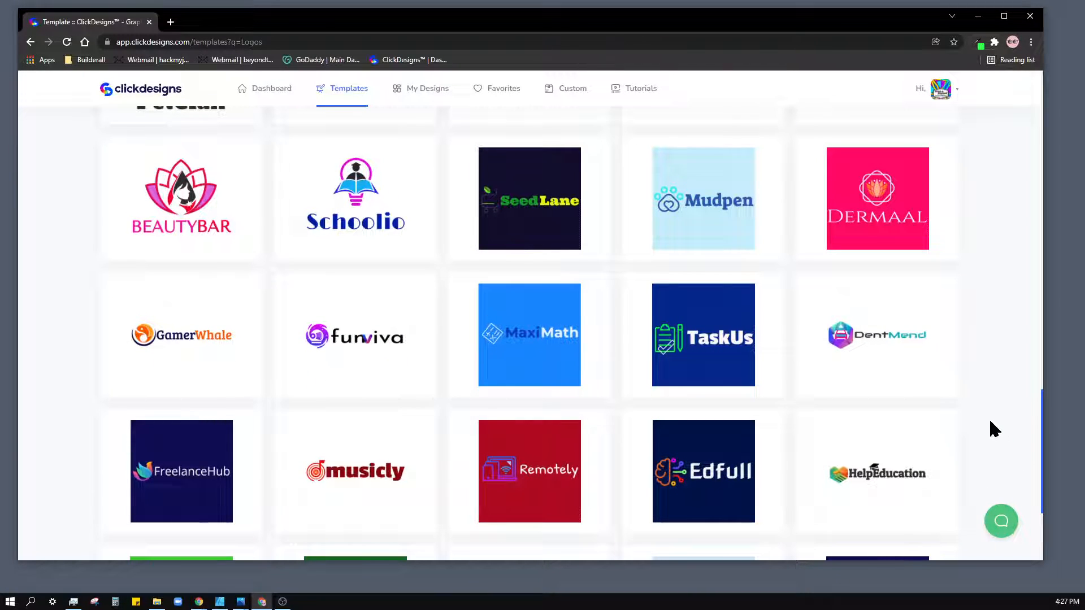
scroll(992, 428, "down", 3)
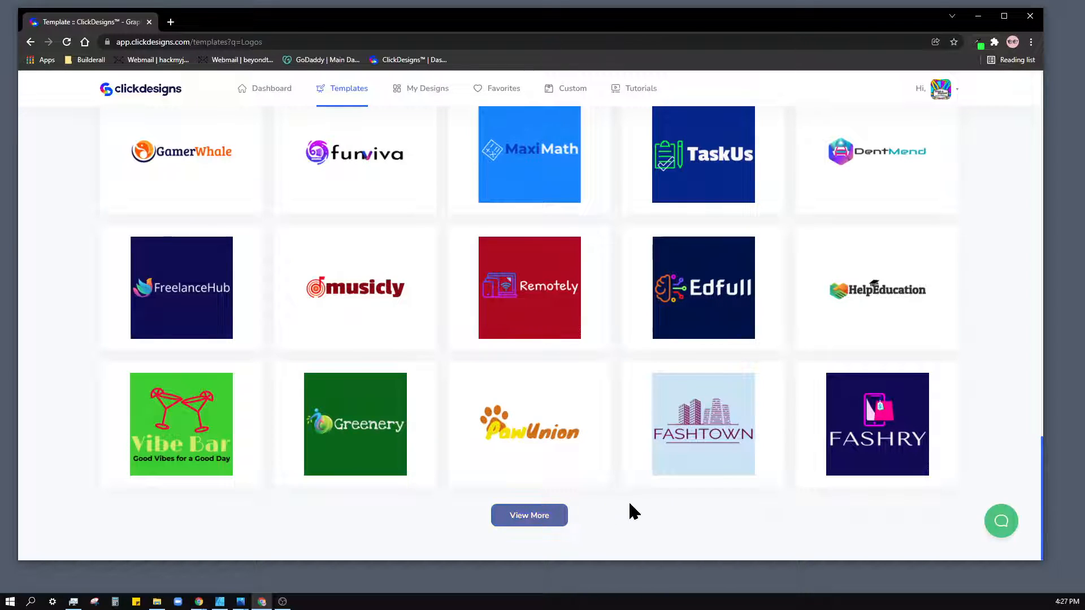
left_click(535, 514)
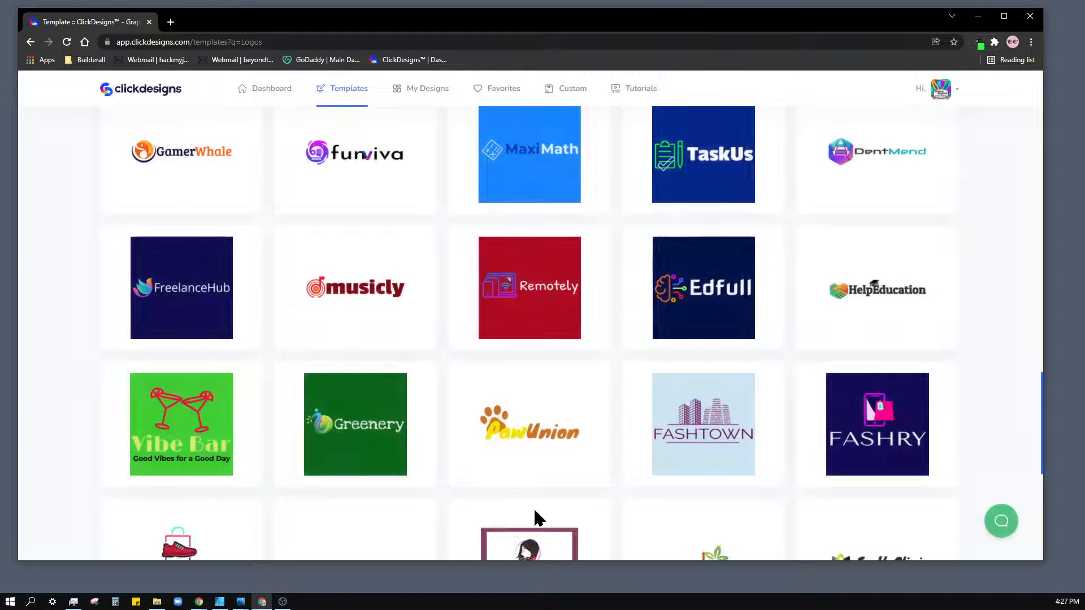
scroll(534, 507, "down", 7)
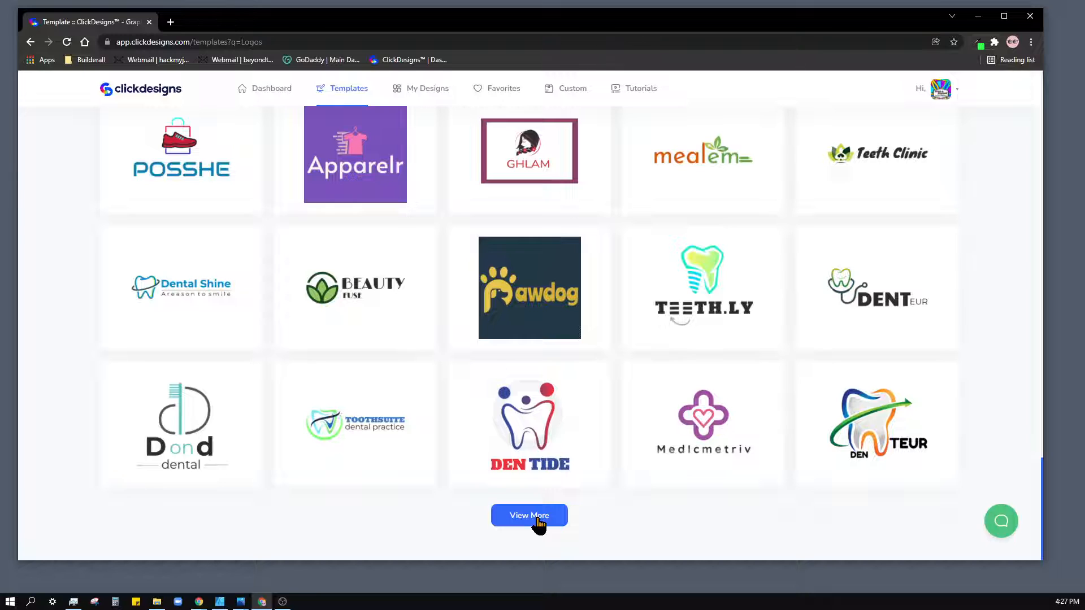
scroll(968, 414, "up", 4)
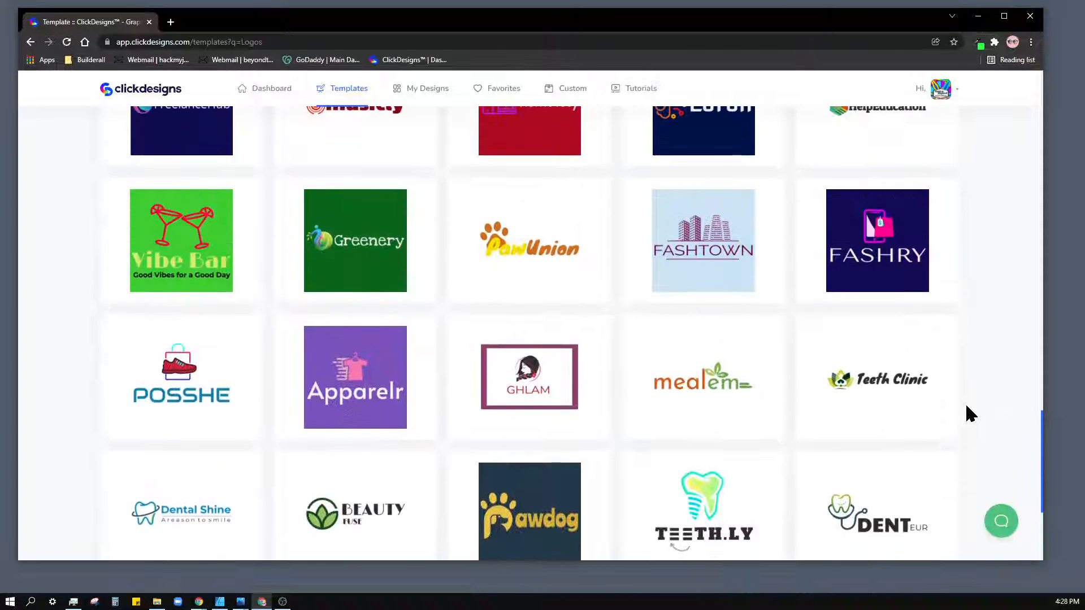
scroll(971, 414, "up", 14)
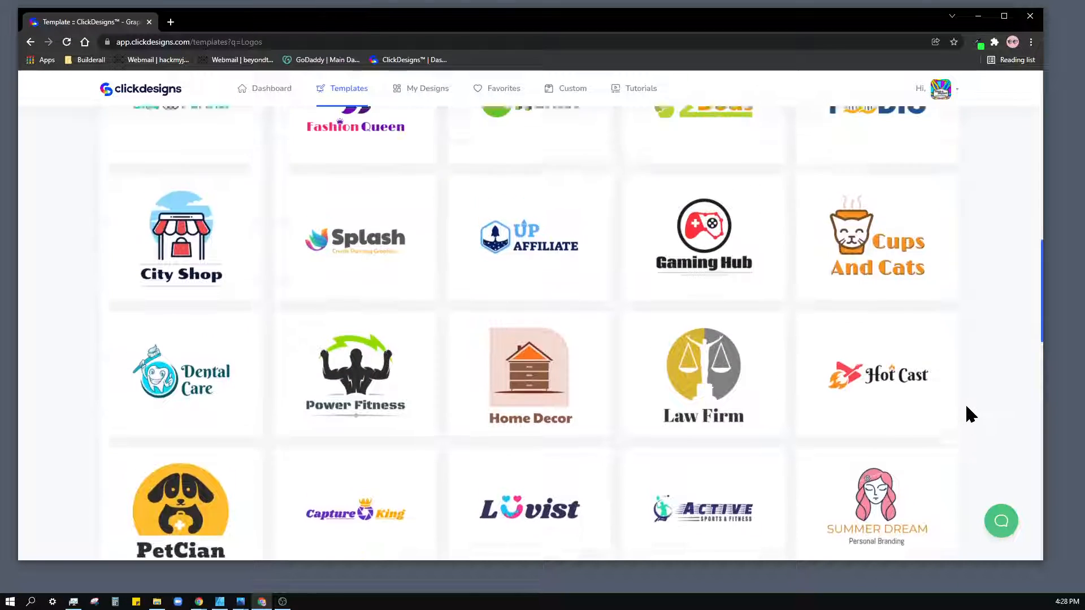
scroll(967, 408, "up", 10)
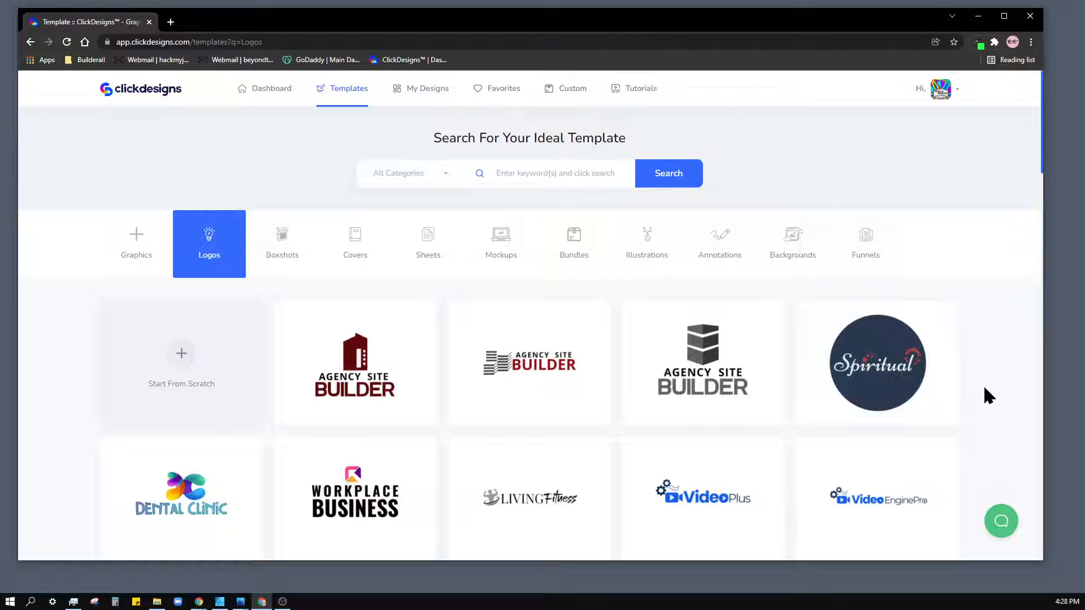
scroll(980, 381, "down", 2)
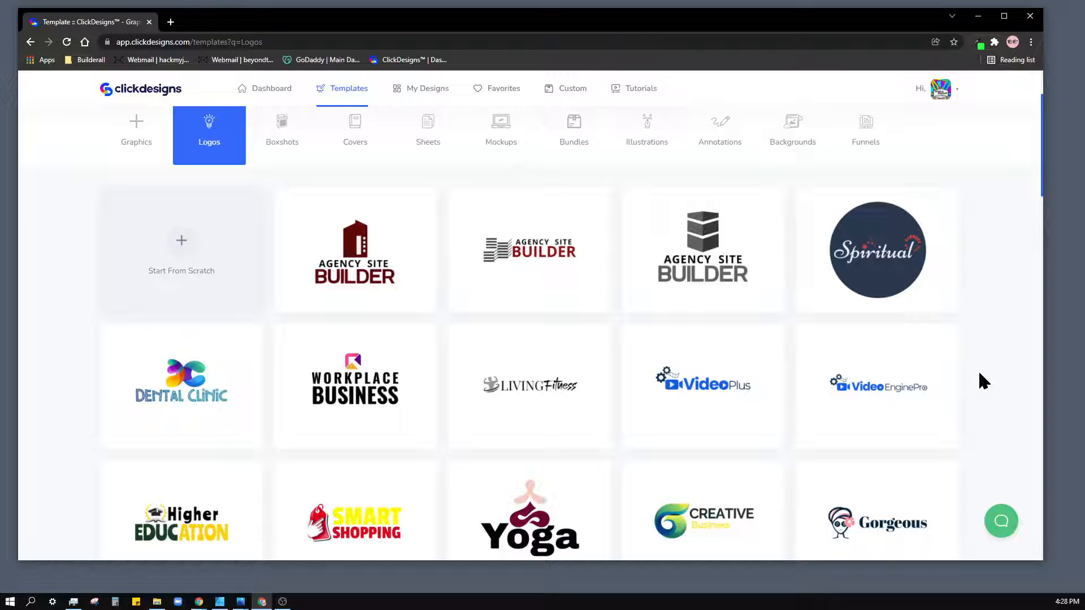
Step: Look through the loaded logo templates, load one more batch, examine it, and return to the template categories
scroll(981, 352, "down", 4)
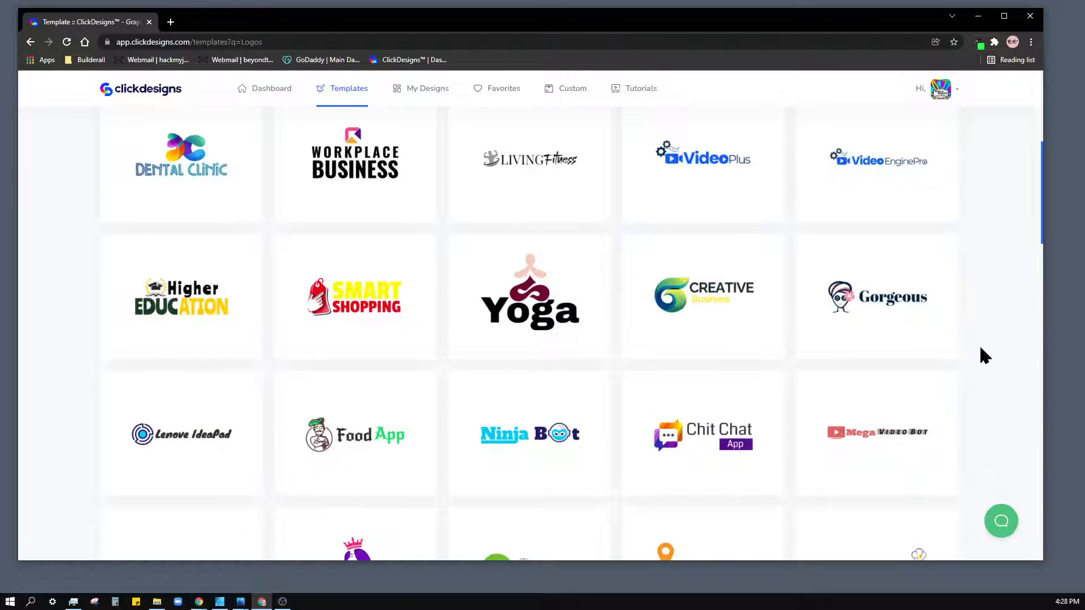
scroll(981, 351, "down", 4)
scroll(981, 355, "down", 5)
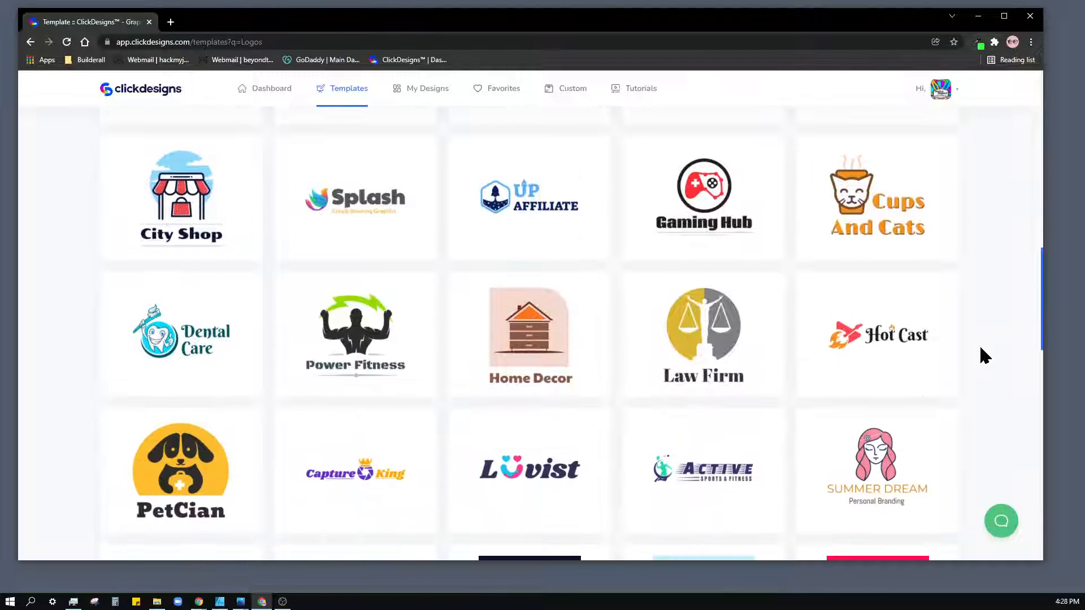
scroll(981, 355, "down", 3)
scroll(985, 355, "down", 10)
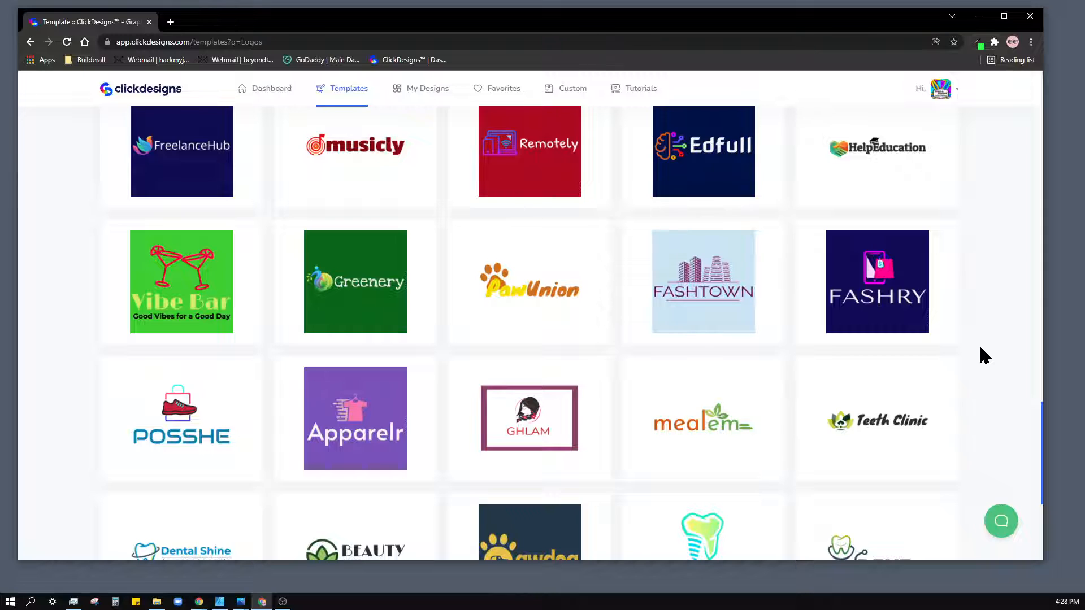
scroll(985, 355, "down", 5)
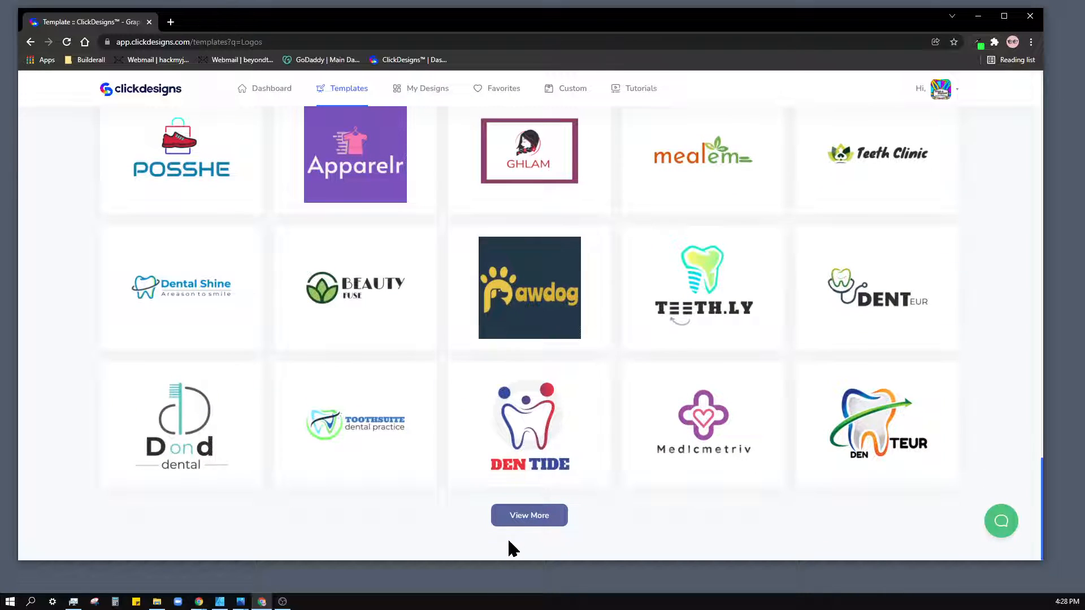
left_click(528, 515)
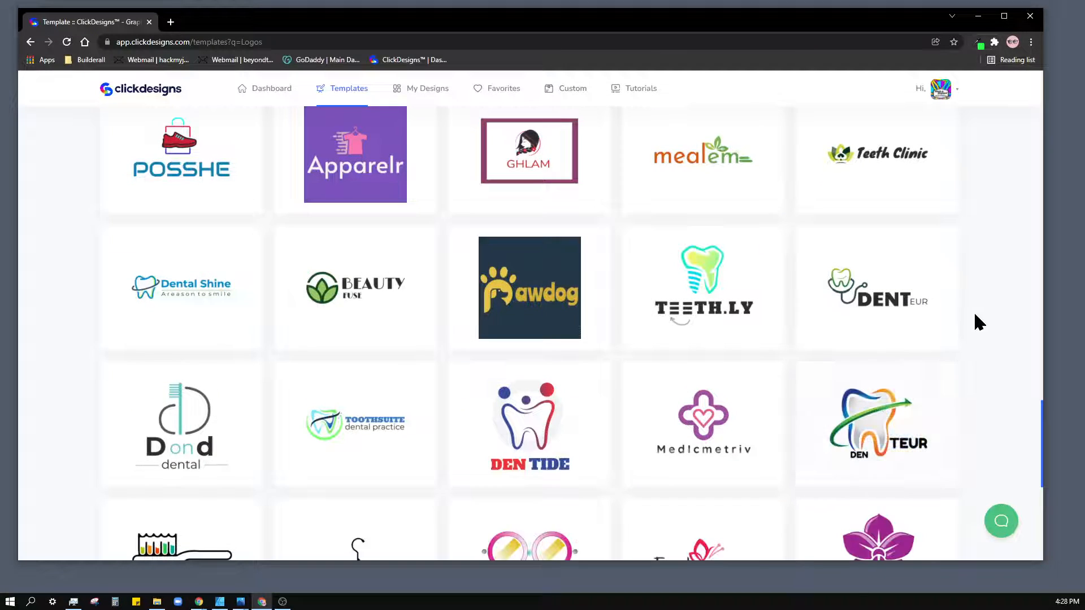
scroll(979, 322, "down", 5)
scroll(971, 327, "down", 2)
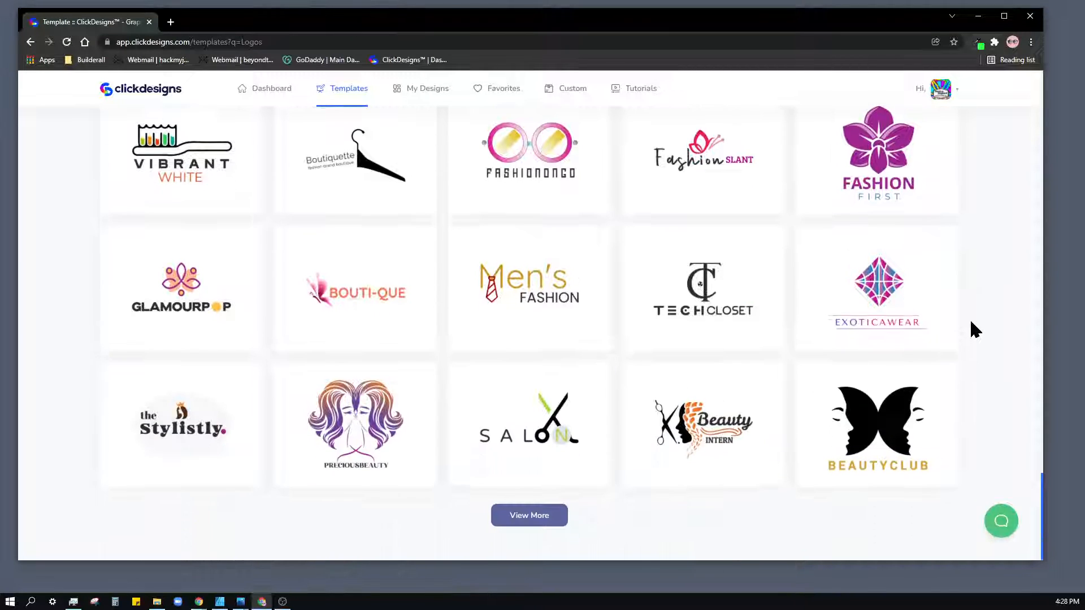
scroll(1006, 223, "up", 15)
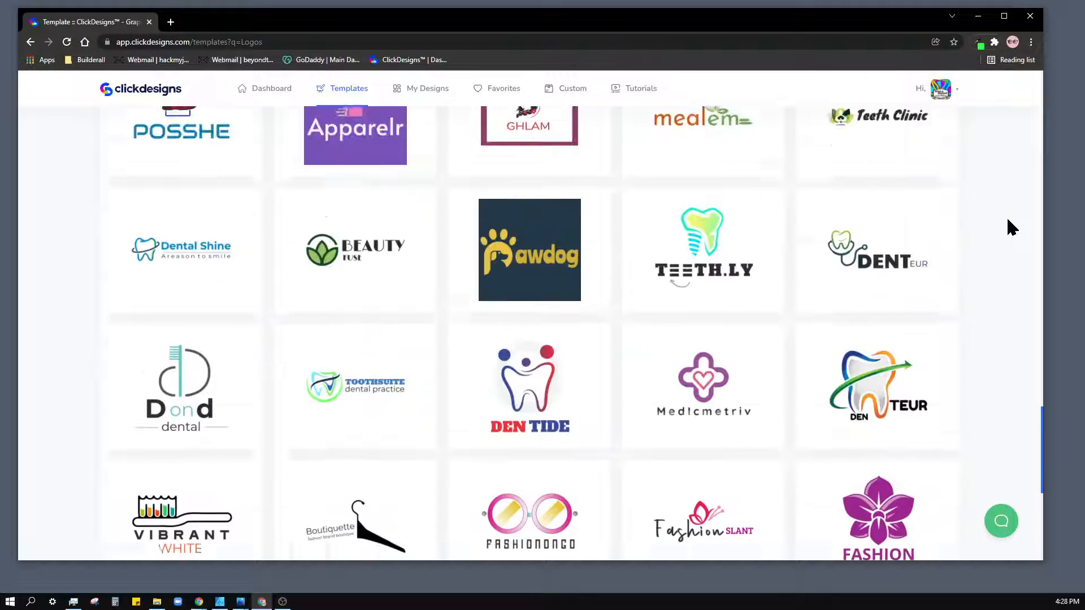
scroll(1006, 223, "up", 10)
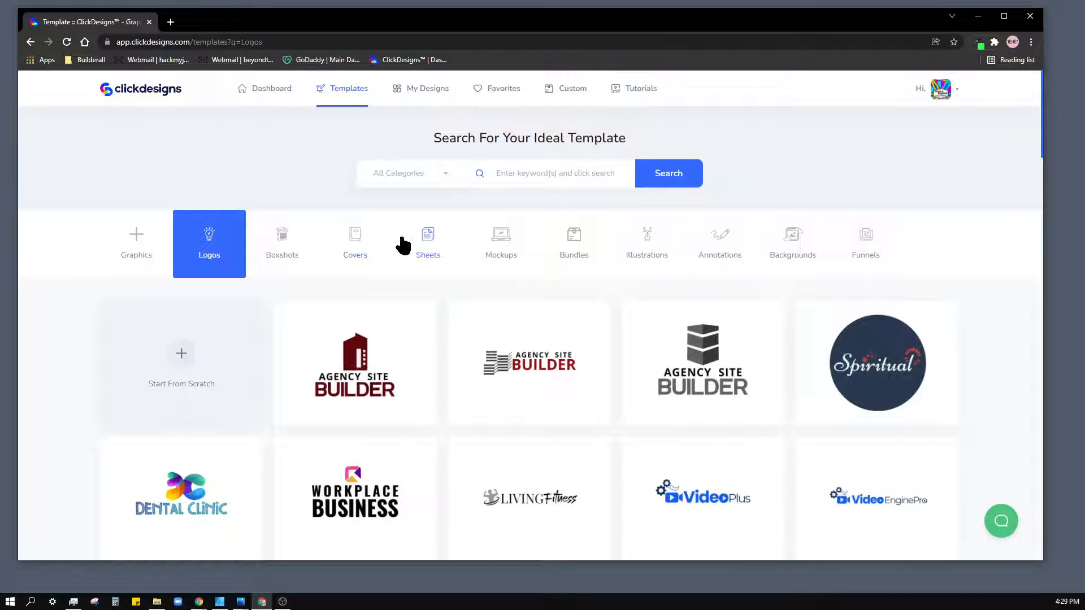
Step: Switch to the Covers templates, load one more batch, and examine the book and report cover designs
left_click(359, 237)
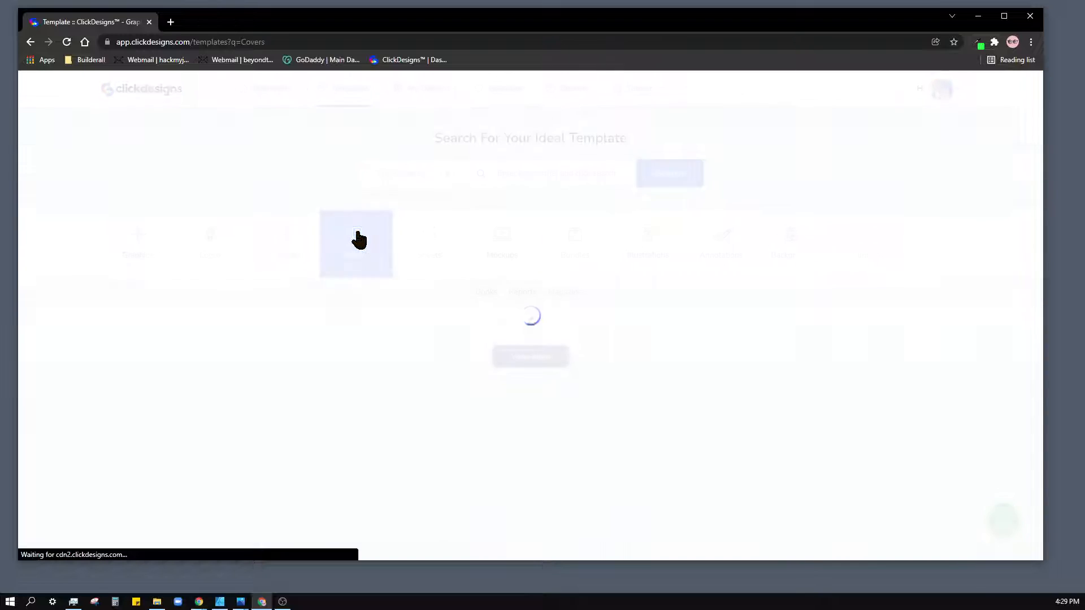
scroll(1018, 322, "down", 3)
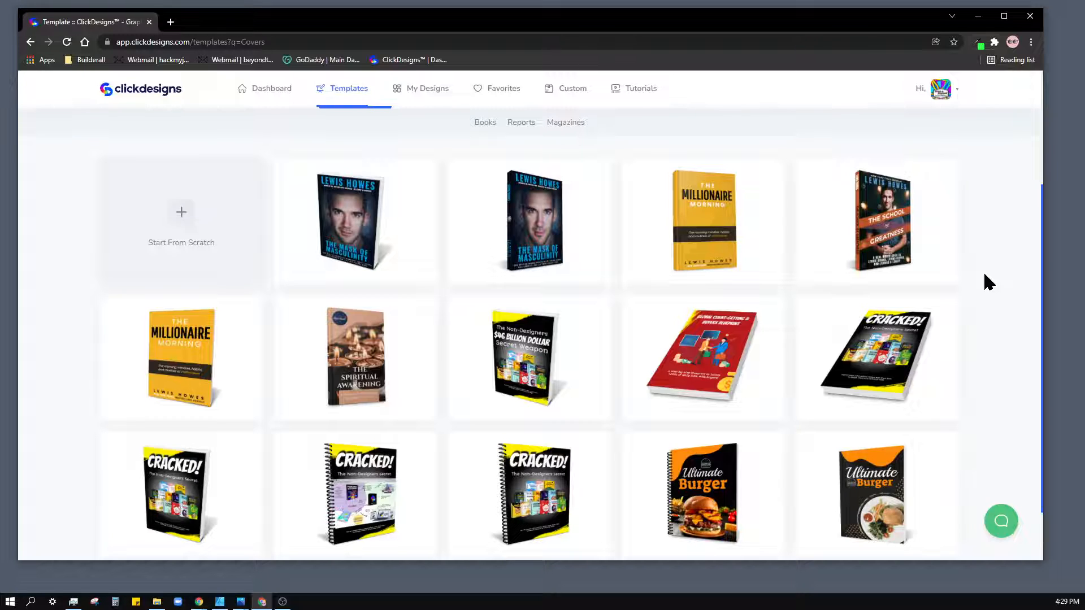
scroll(985, 275, "down", 1)
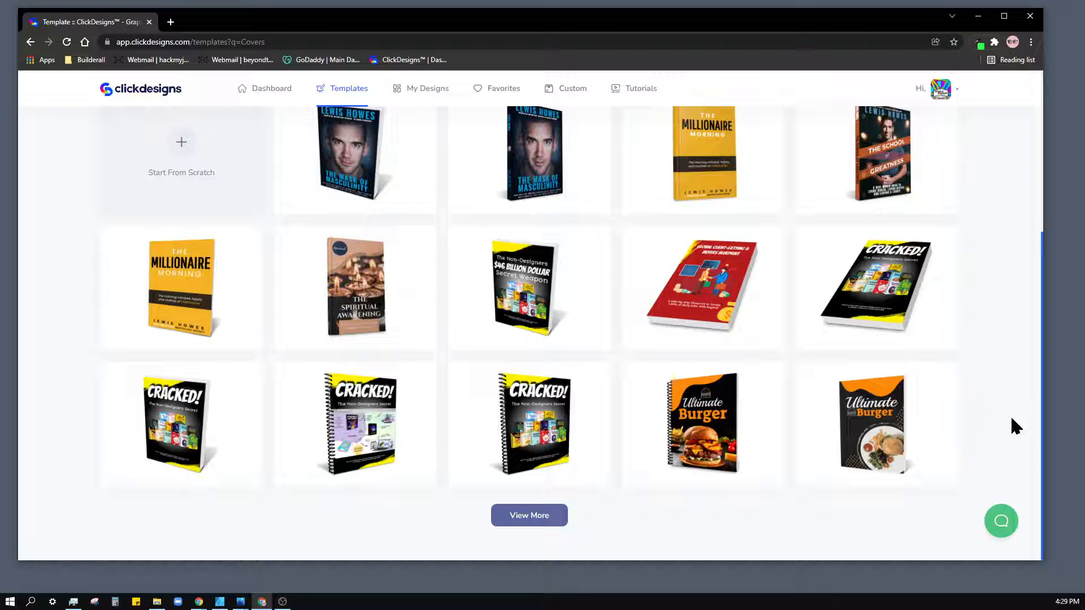
left_click(537, 514)
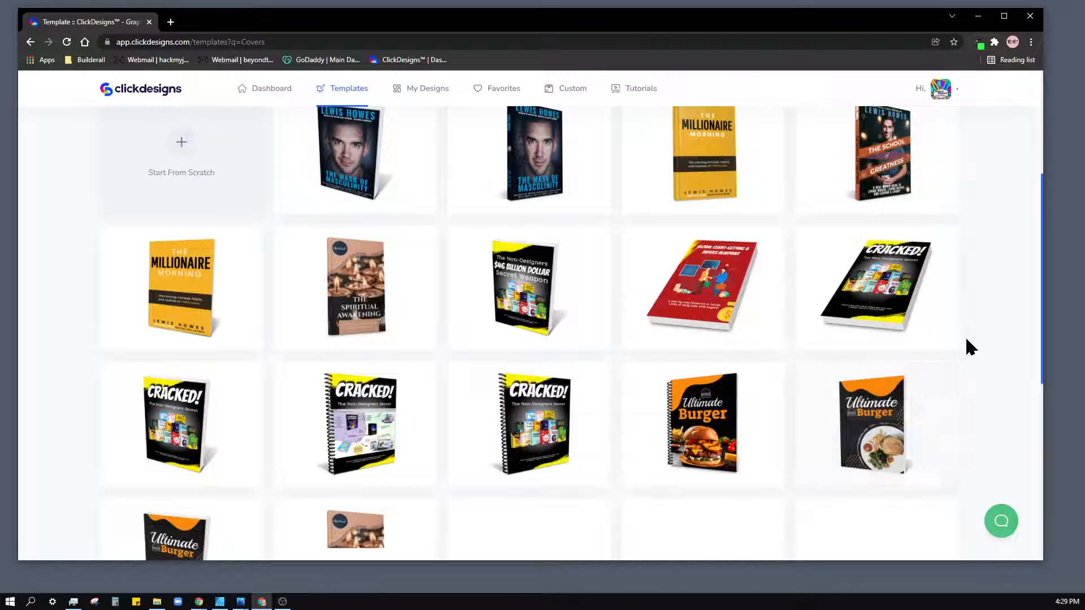
scroll(968, 346, "down", 6)
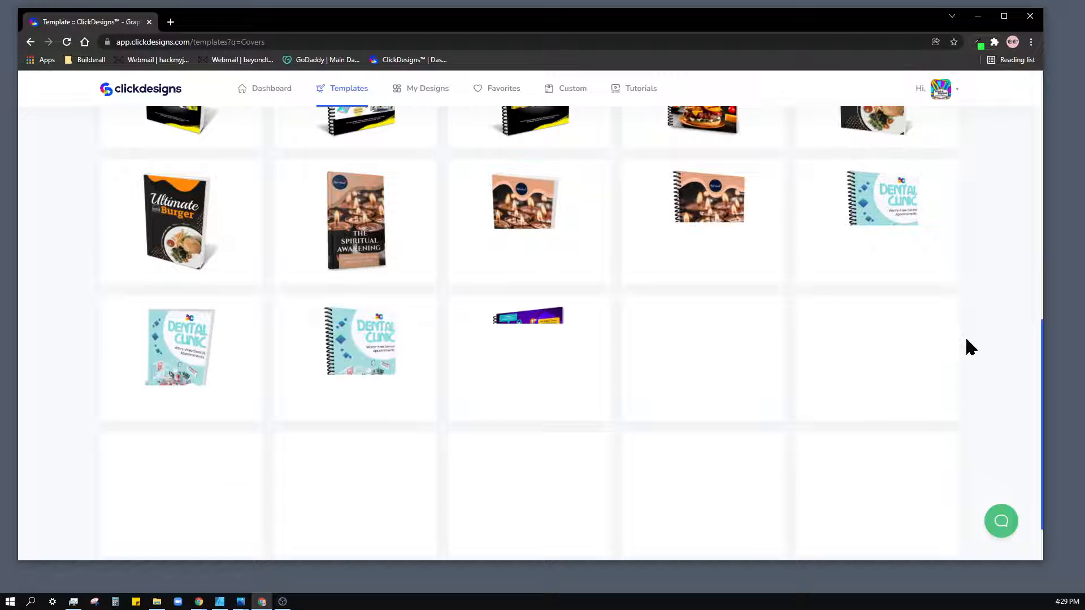
scroll(986, 335, "down", 1)
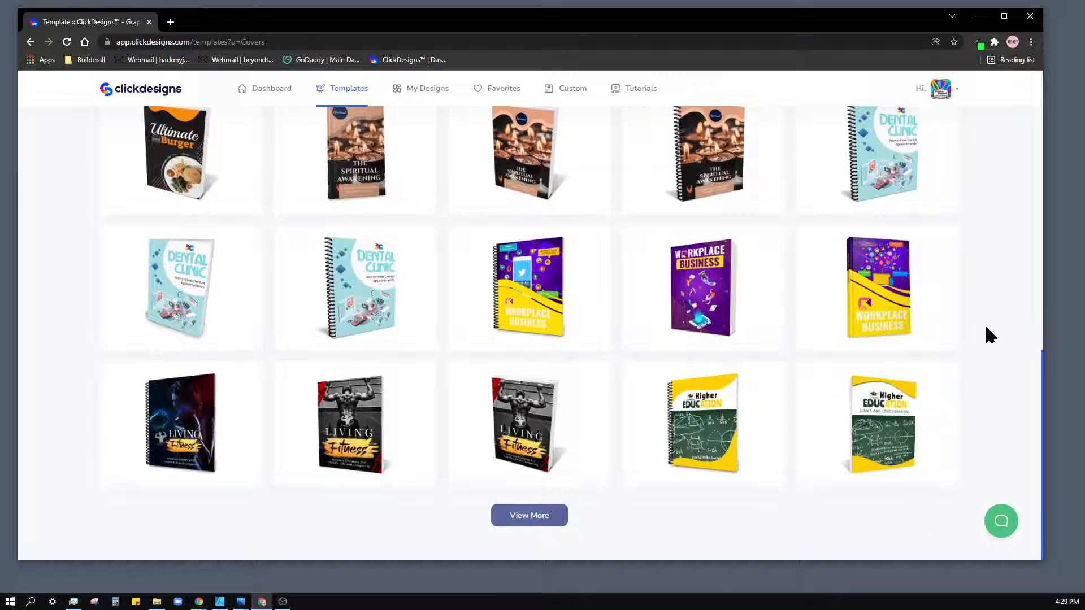
scroll(990, 336, "up", 2)
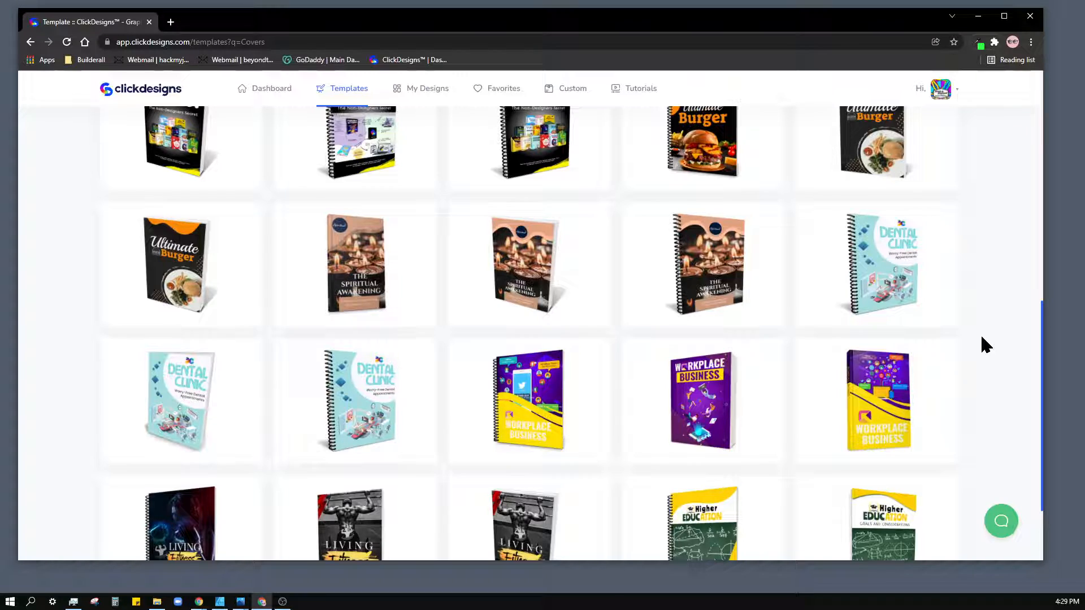
scroll(993, 324, "up", 10)
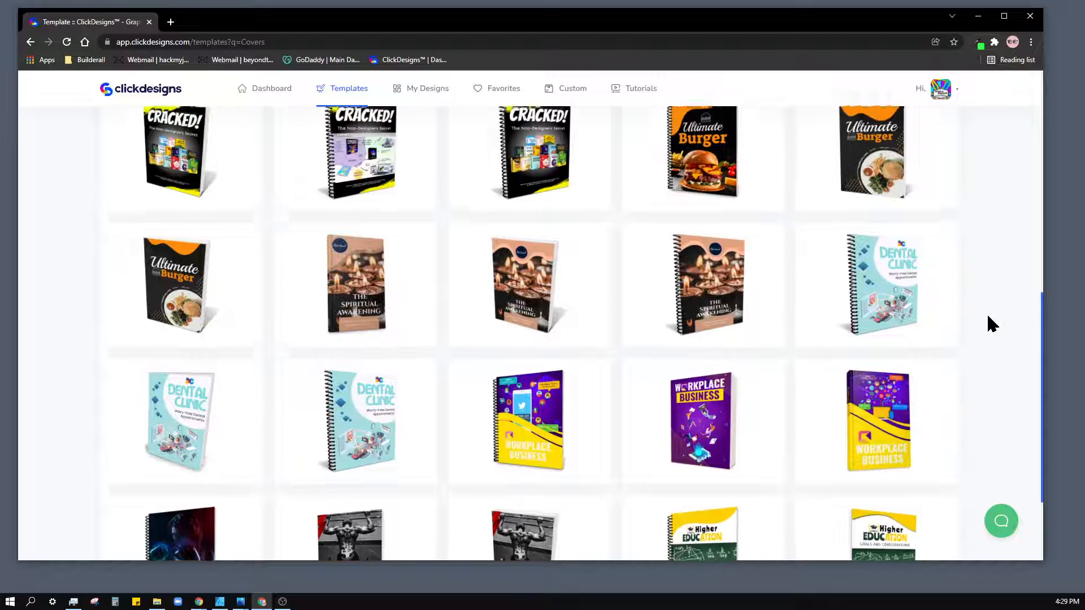
scroll(993, 324, "up", 1)
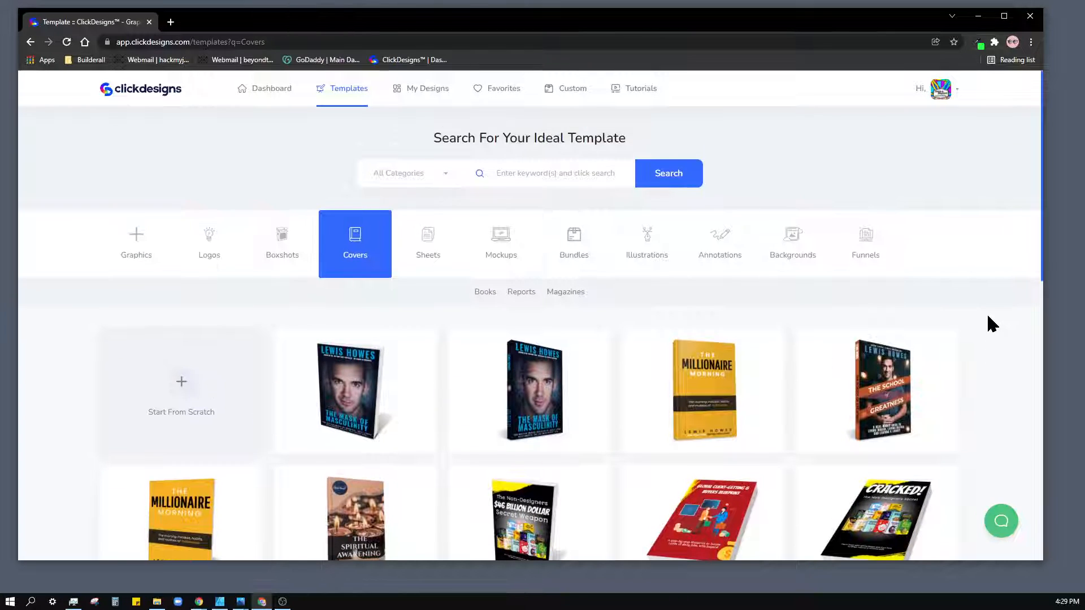
Step: Review the first rows of cover templates again, including the options offered on the Millionaire Morning cover
scroll(990, 322, "down", 2)
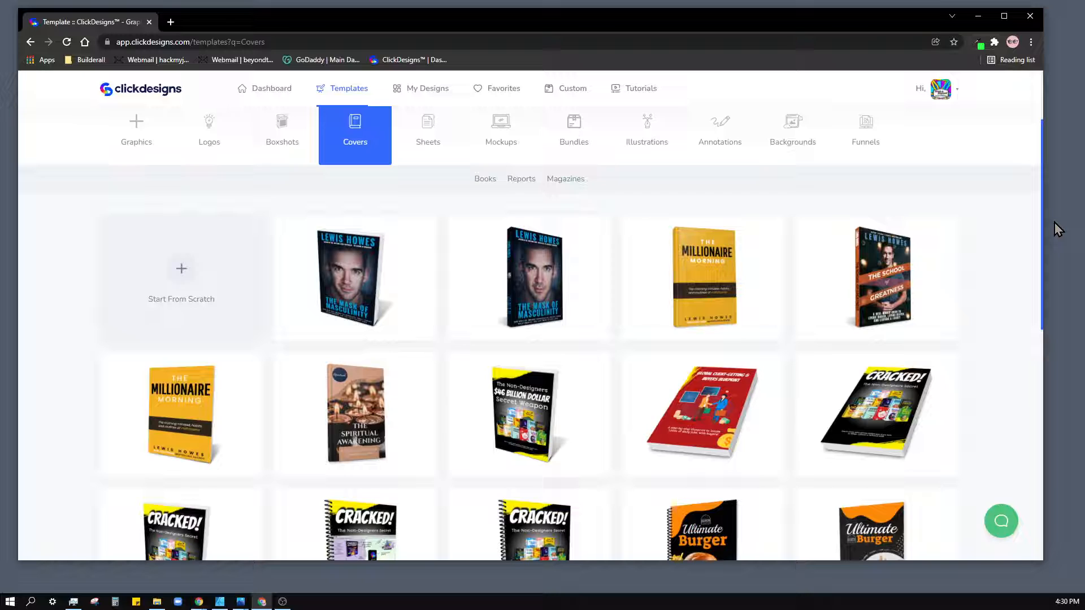
mouse_move(738, 227)
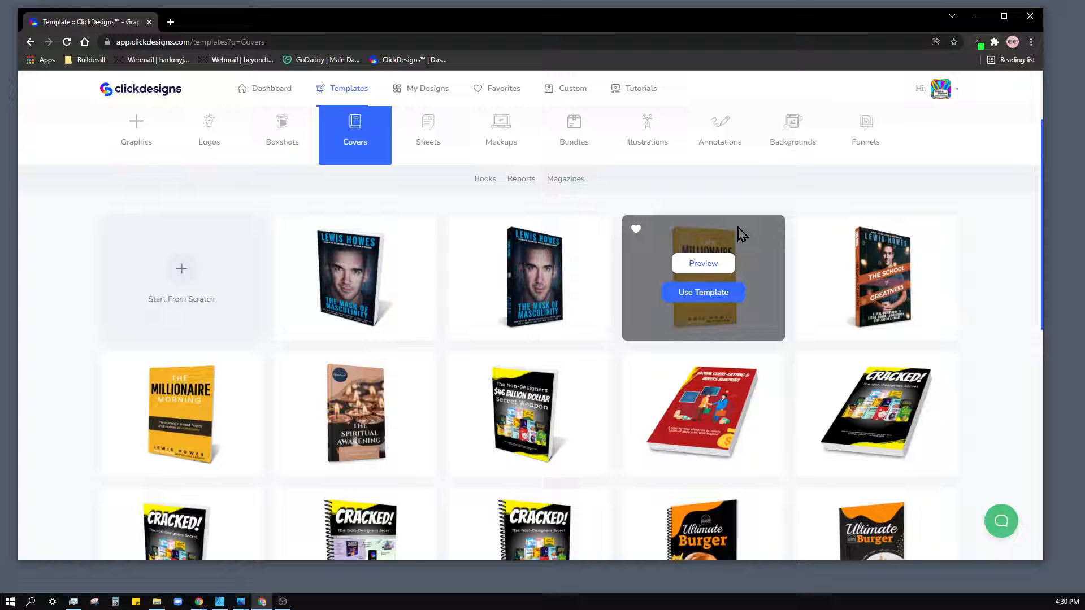
scroll(1027, 257, "down", 2)
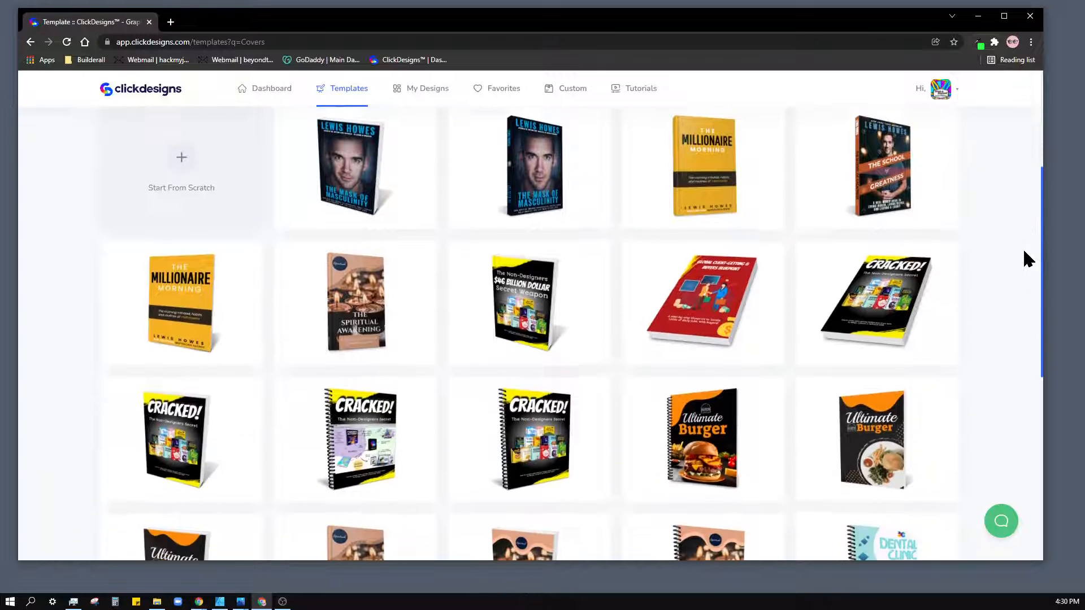
scroll(1017, 243, "up", 1)
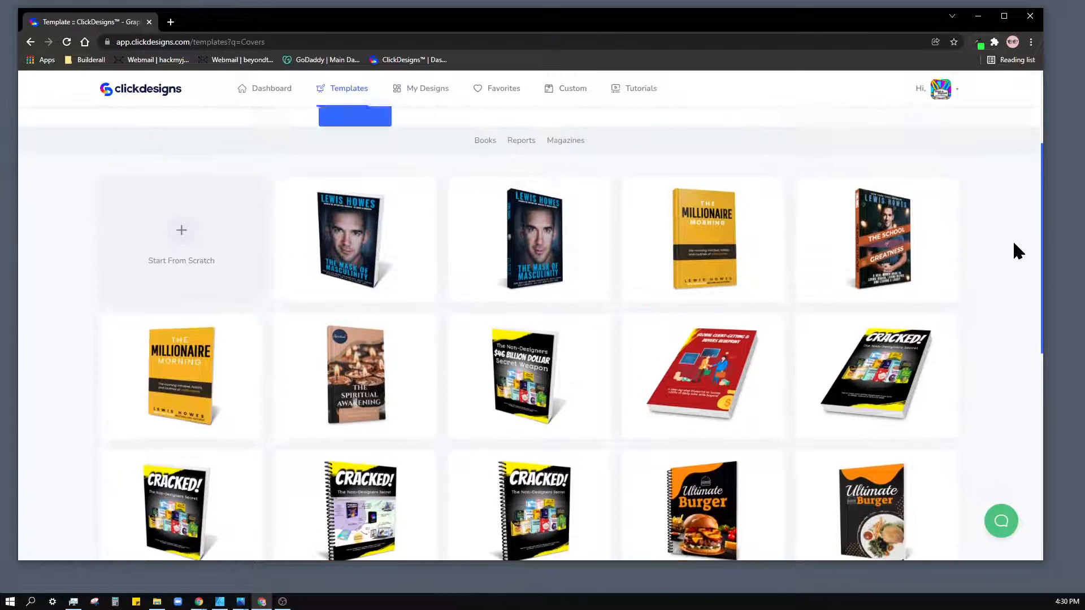
scroll(1012, 251, "up", 2)
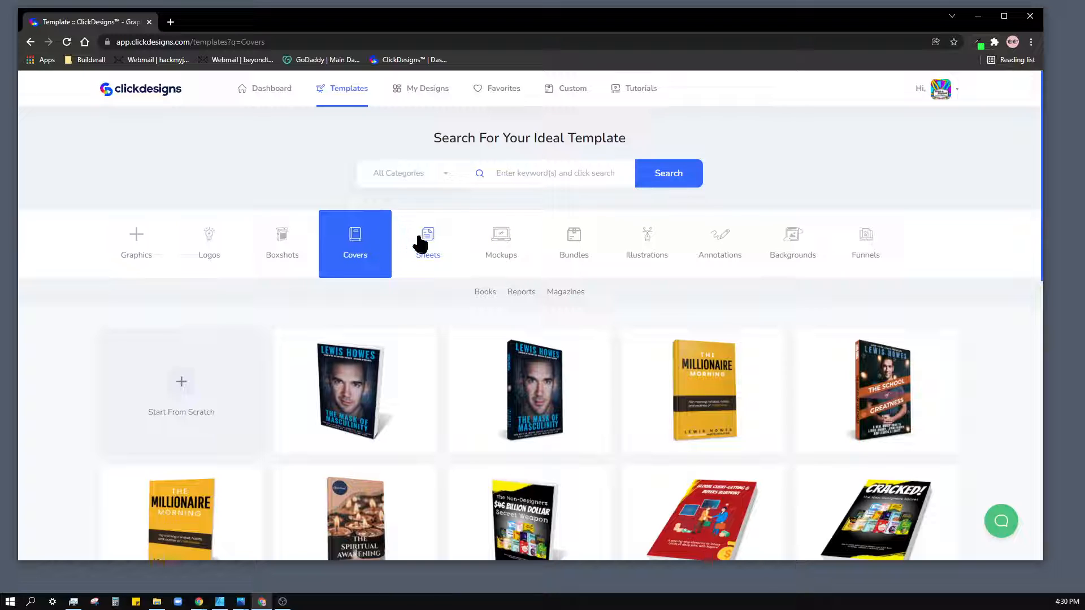
Step: Switch to the Mockups templates and examine the monitor, laptop, tablet and phone designs
left_click(488, 236)
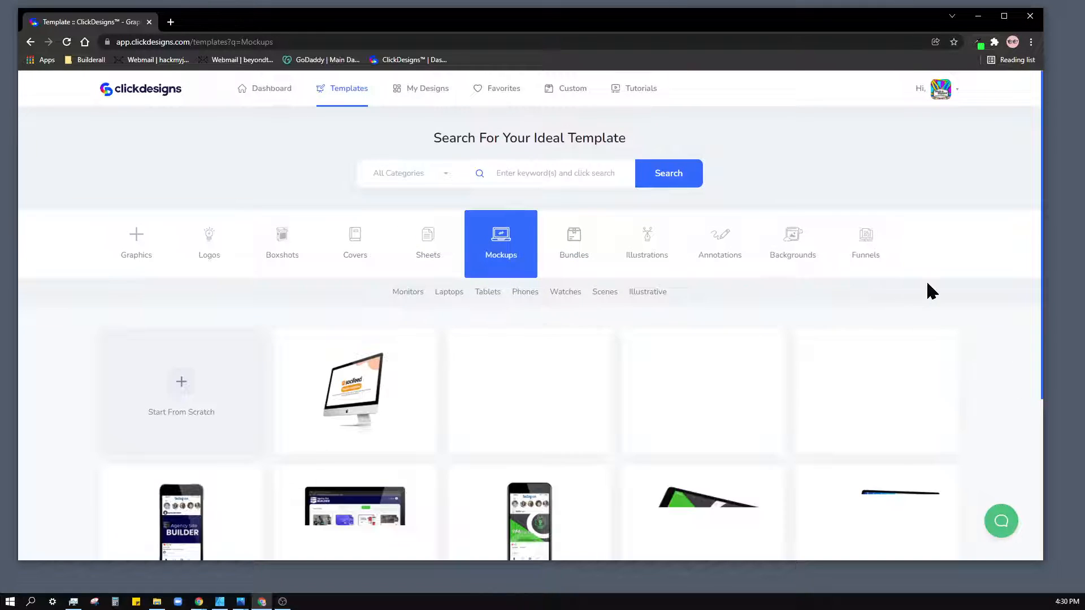
scroll(931, 292, "down", 3)
scroll(1007, 277, "down", 1)
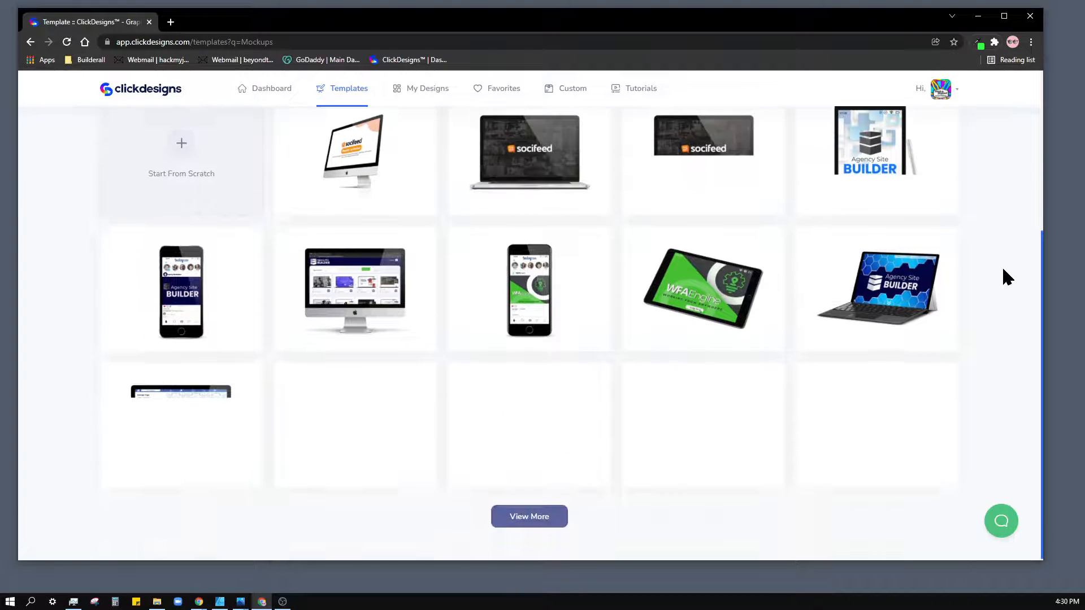
scroll(1004, 270, "up", 3)
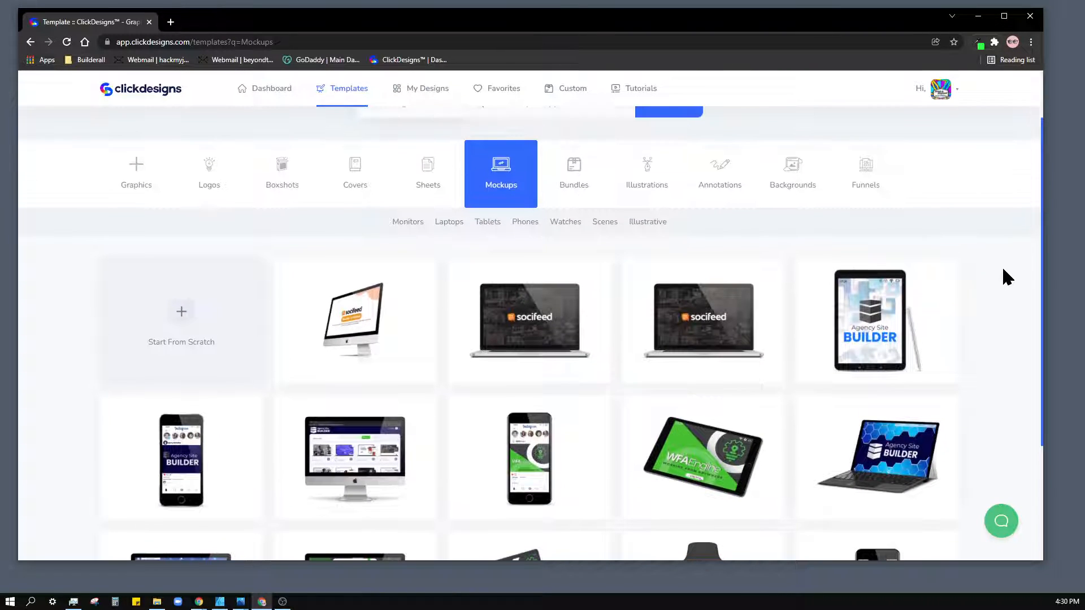
scroll(1005, 276, "up", 2)
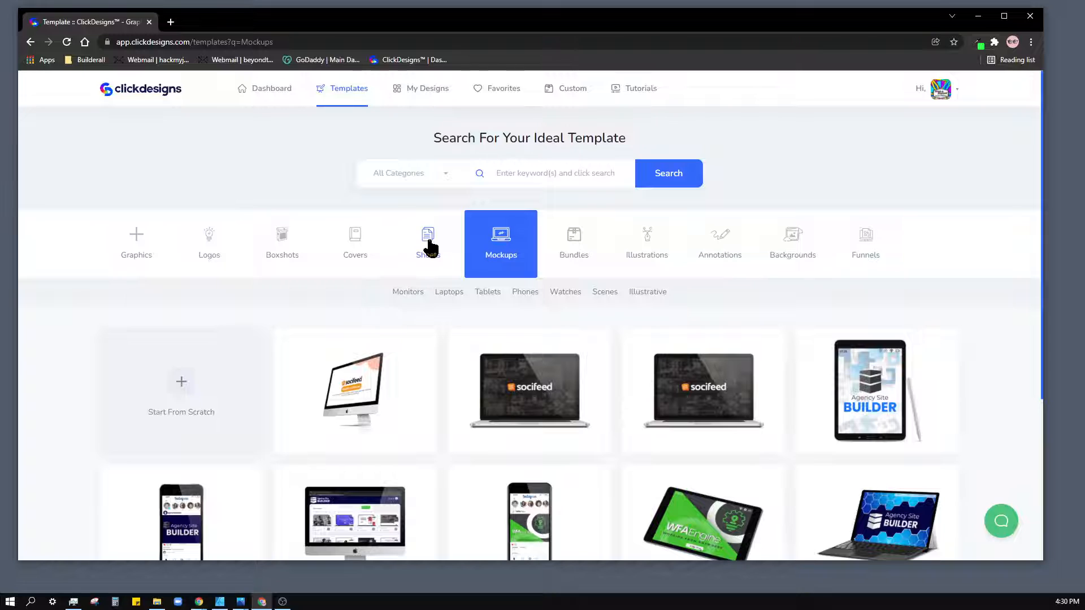
Step: Open the Sheets templates, load one more batch, and examine the worksheet and checklist designs
left_click(429, 247)
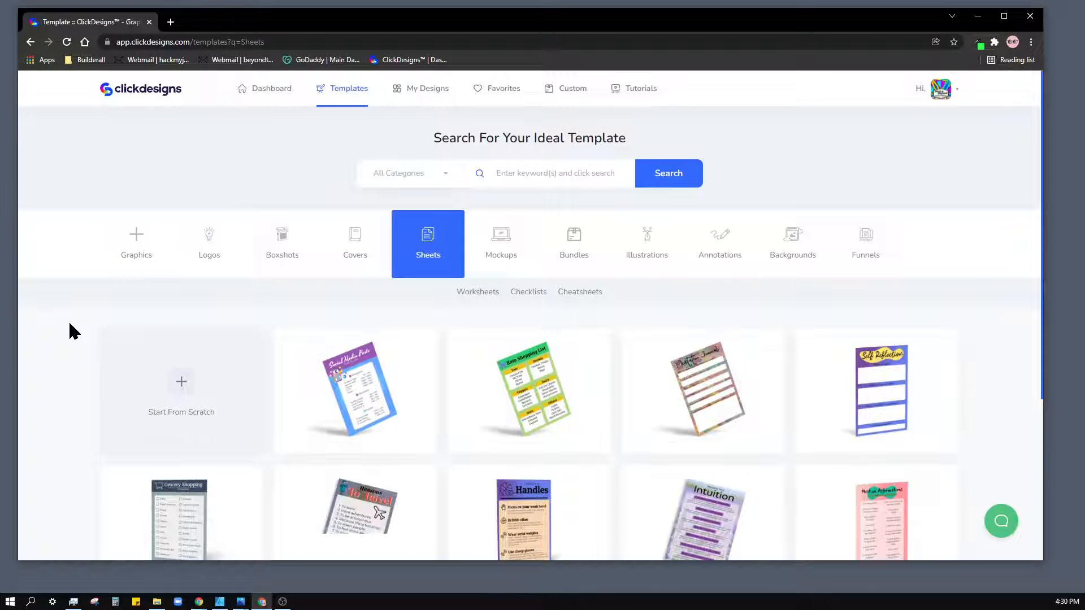
scroll(70, 325, "down", 4)
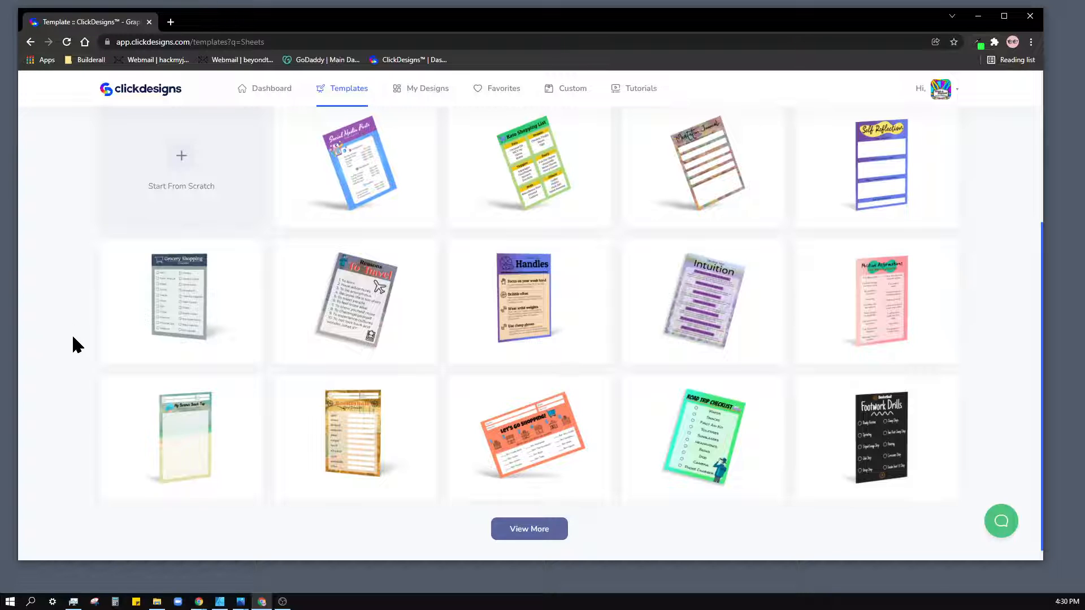
left_click(541, 534)
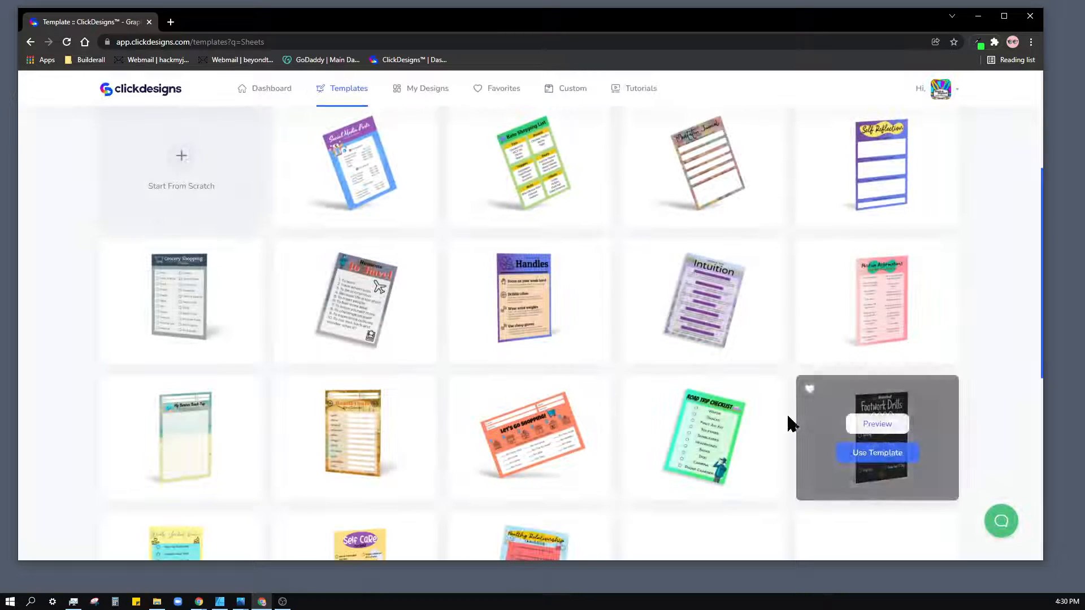
scroll(787, 418, "down", 3)
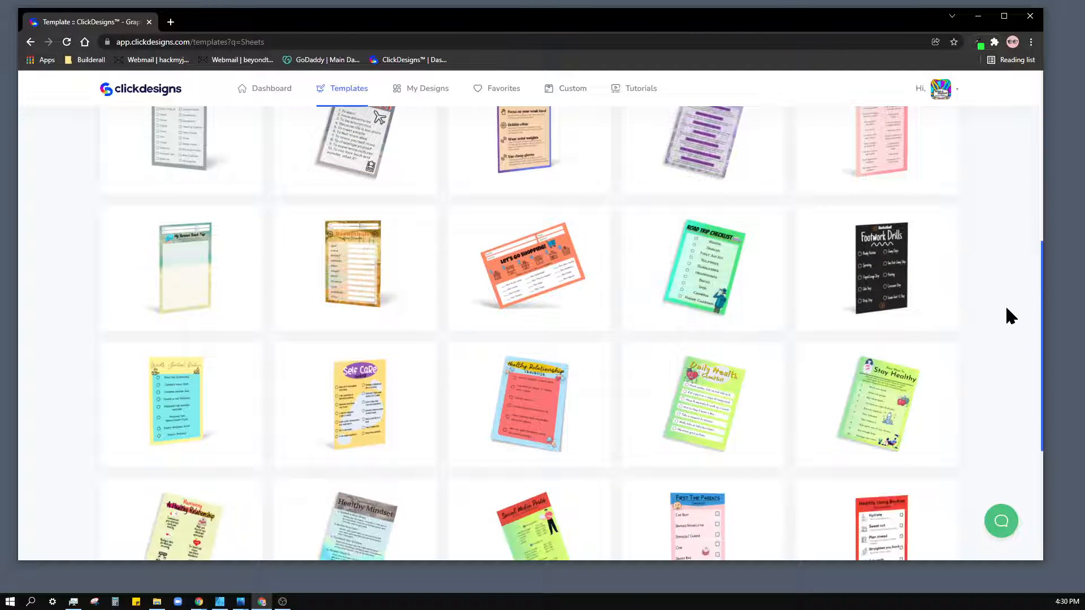
scroll(1009, 311, "down", 4)
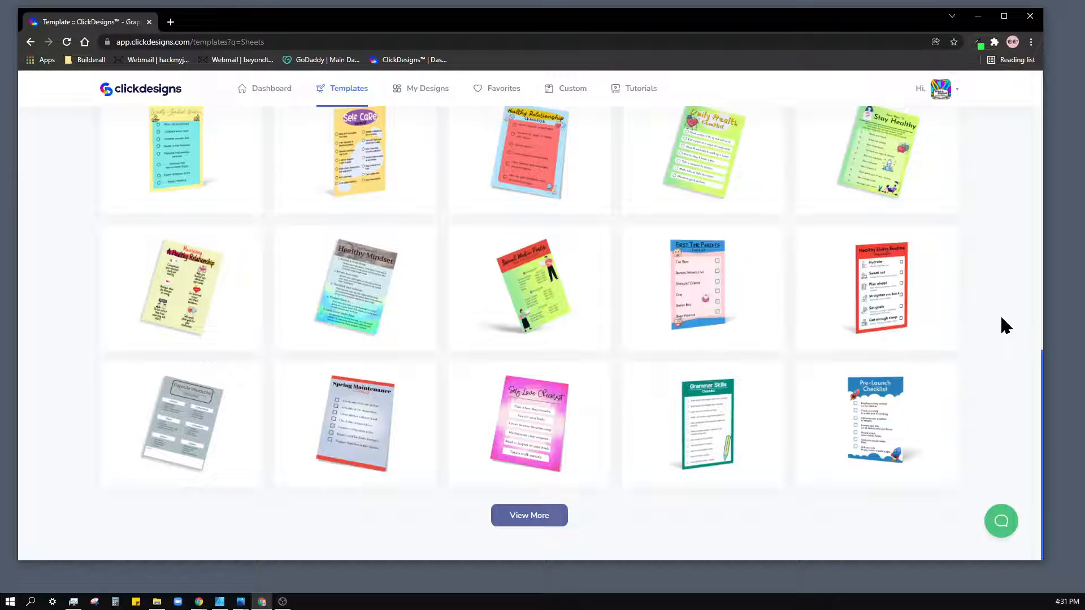
Step: Load two further batches of Sheets templates and look through the added designs
mouse_move(936, 314)
left_click(516, 516)
scroll(1022, 339, "down", 7)
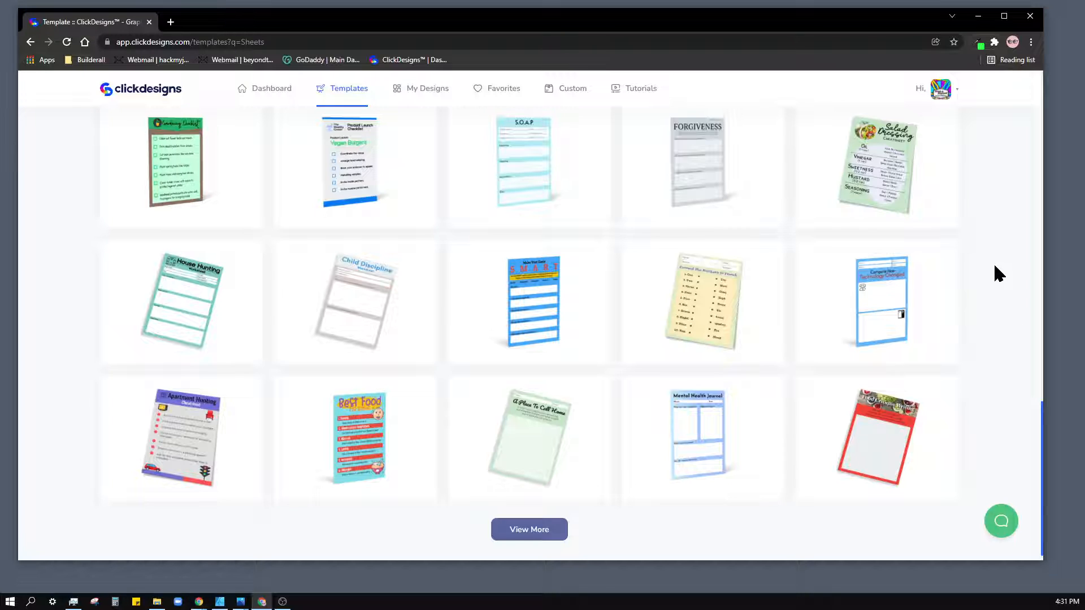
scroll(992, 266, "down", 1)
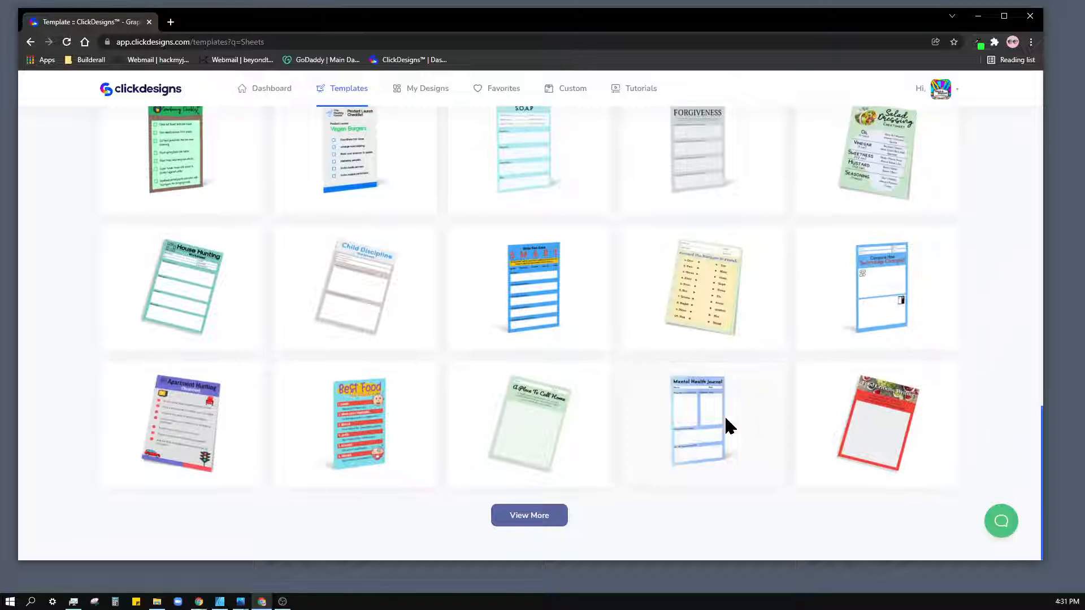
left_click(527, 515)
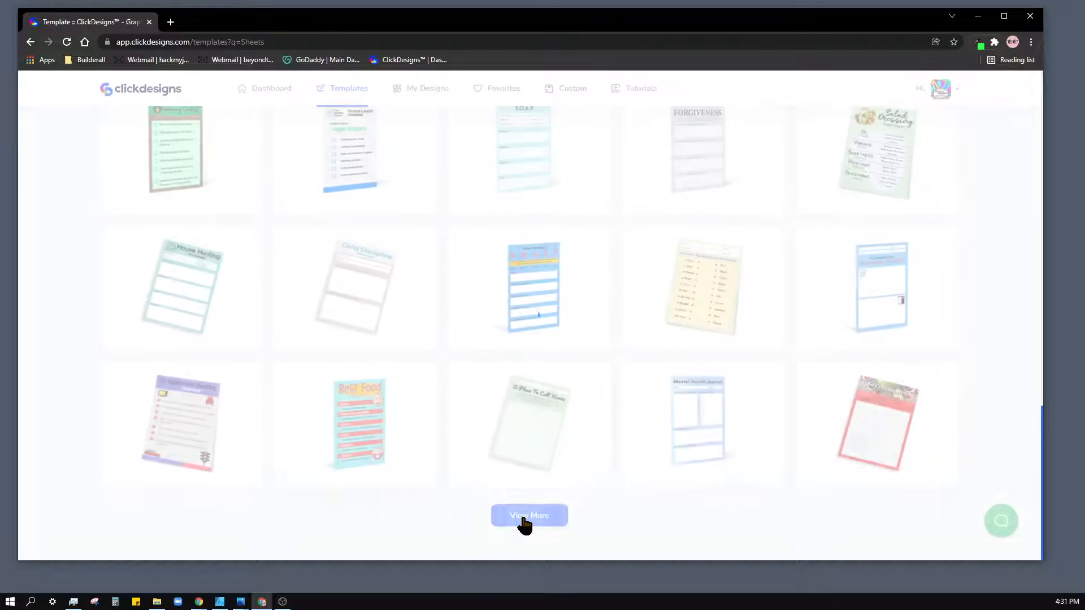
scroll(1002, 339, "down", 5)
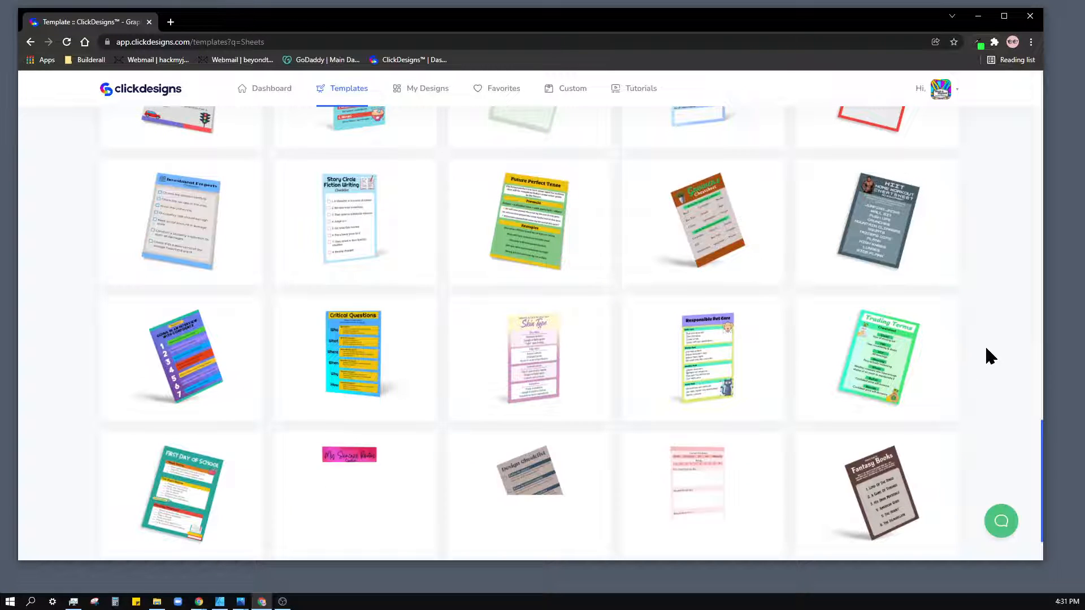
Step: Load another batch of Sheets templates and look through the added worksheet and checklist designs
scroll(986, 348, "down", 2)
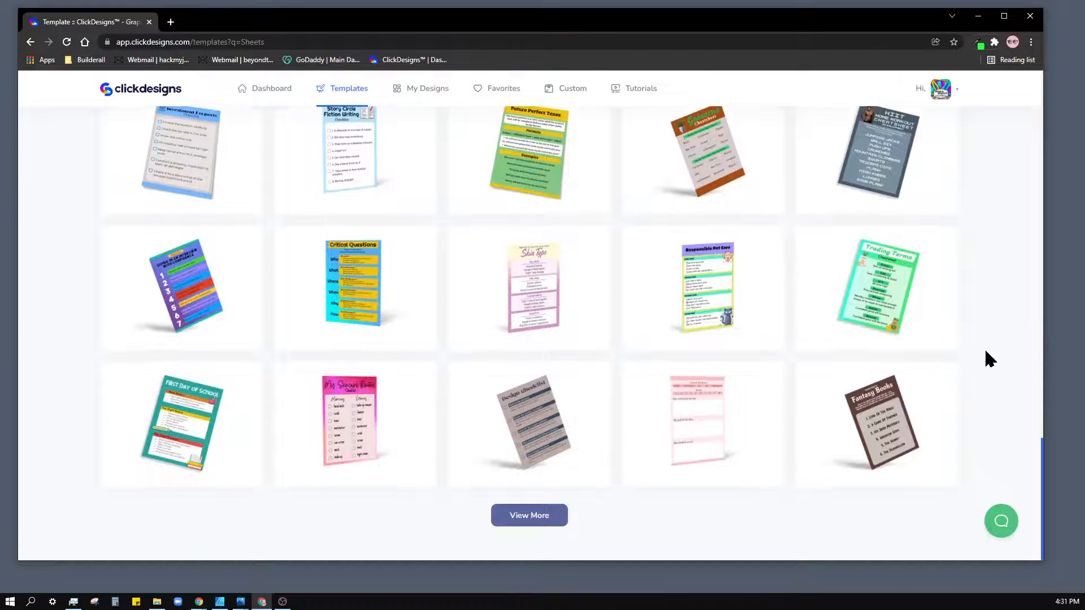
left_click(533, 522)
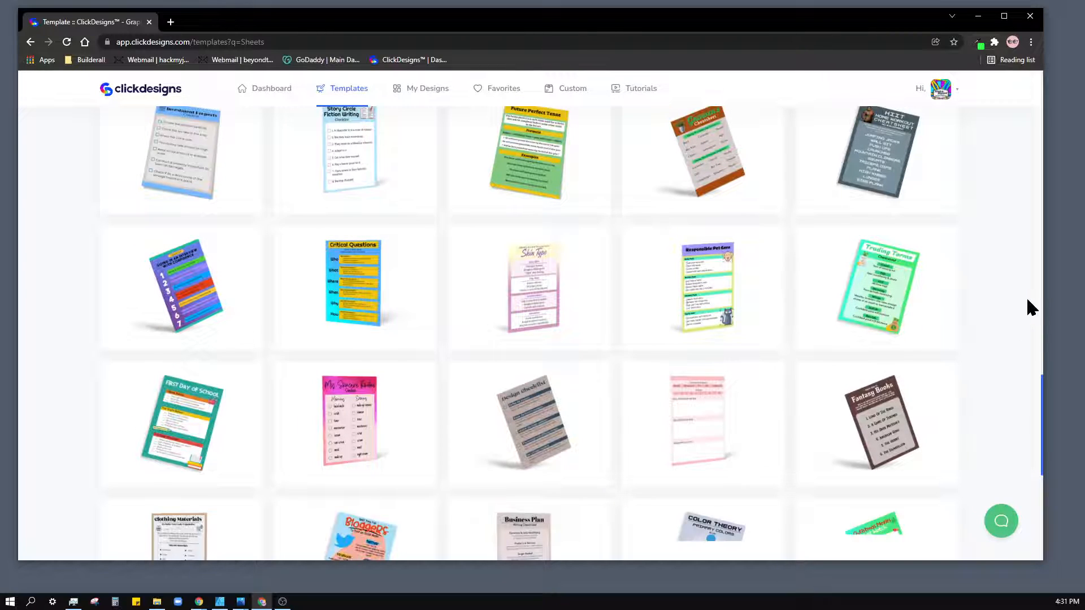
scroll(995, 290, "down", 3)
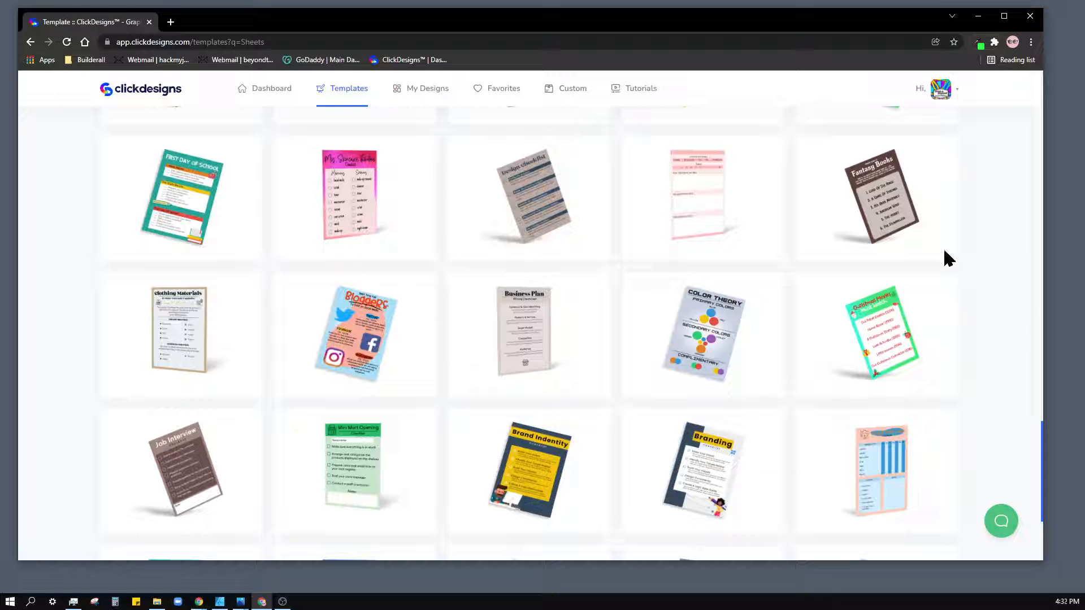
mouse_move(821, 242)
scroll(983, 316, "down", 3)
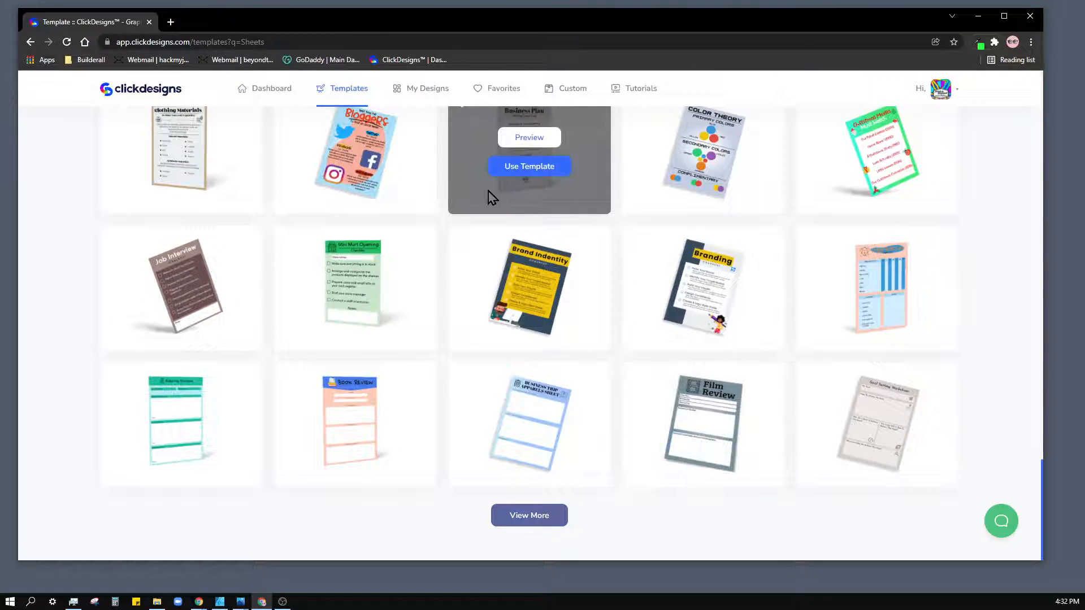
Step: Open the Bundles templates and look through the multi-product group designs
scroll(452, 180, "up", 2)
scroll(421, 161, "up", 15)
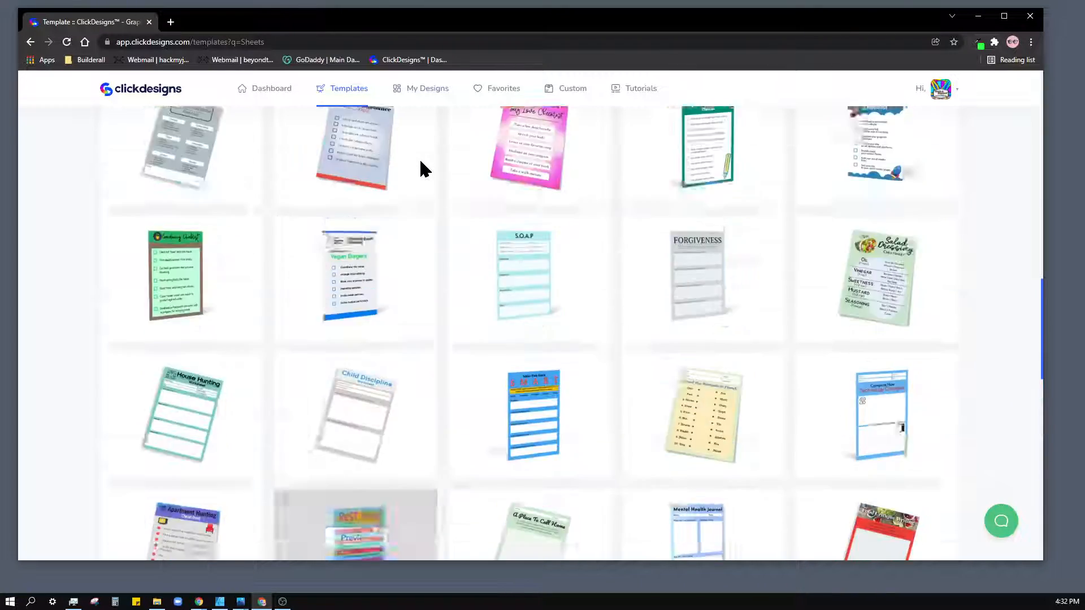
scroll(442, 133, "up", 10)
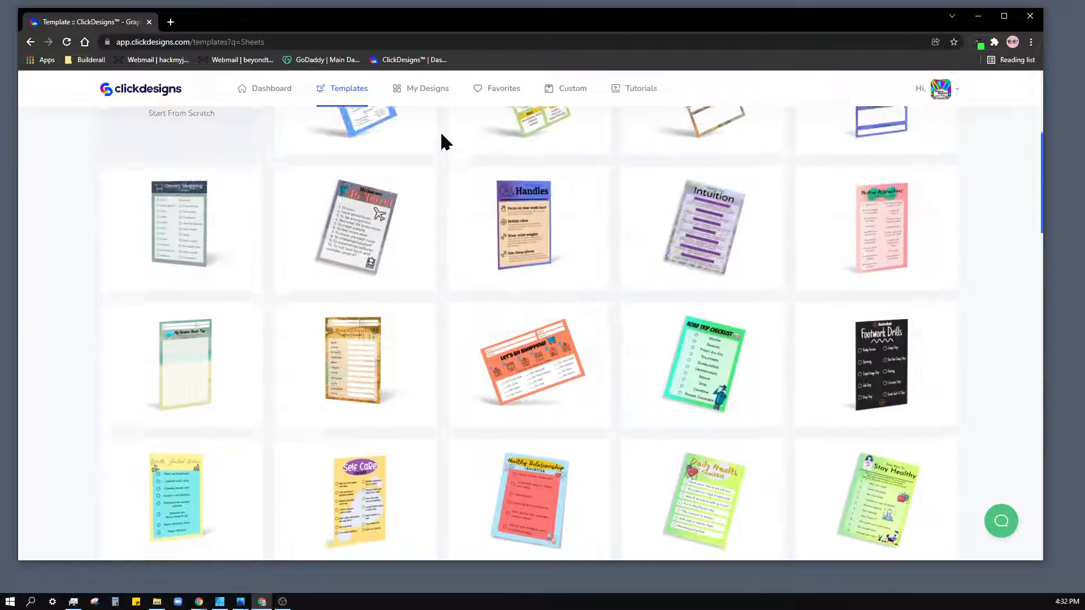
scroll(441, 141, "up", 5)
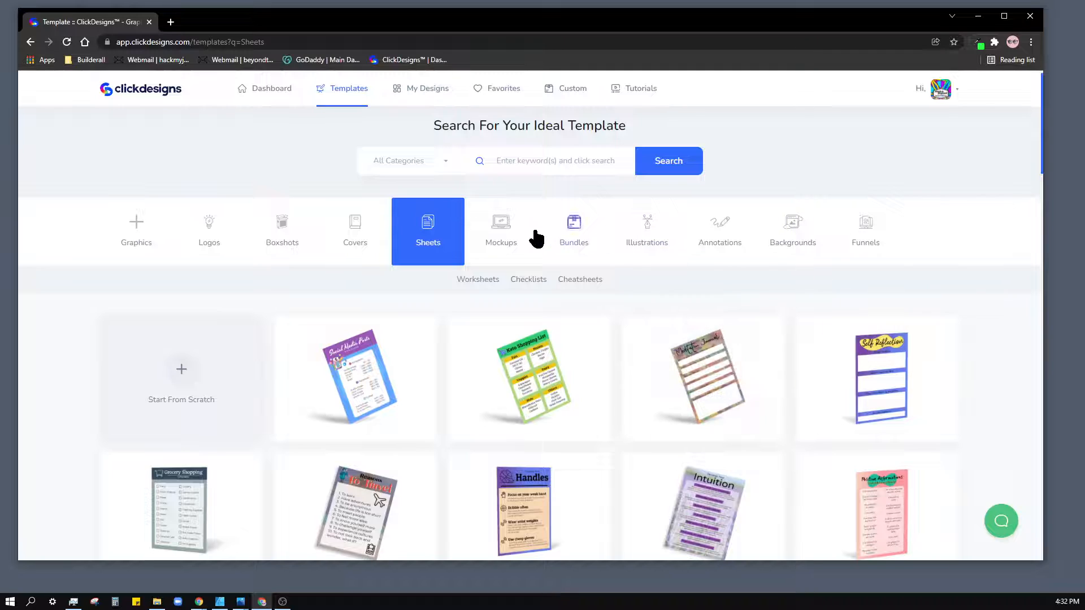
left_click(575, 228)
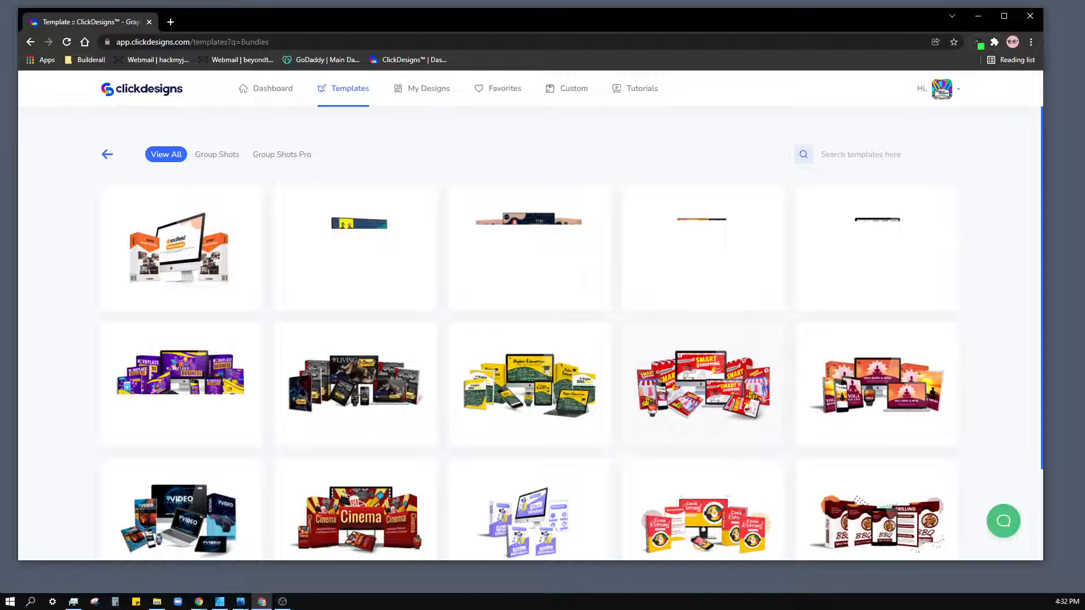
scroll(980, 245, "down", 2)
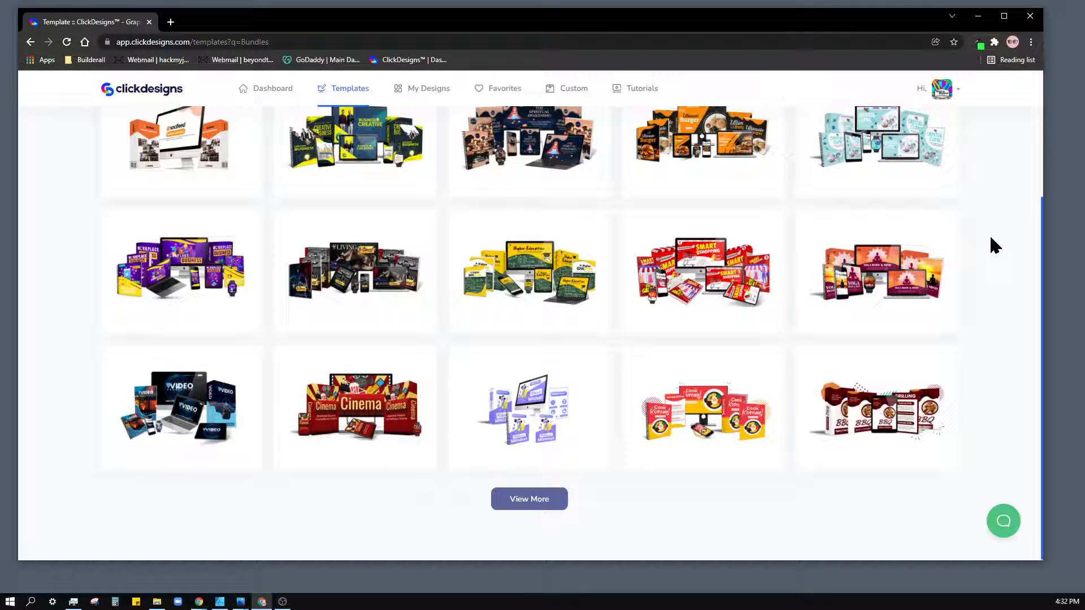
scroll(988, 234, "up", 2)
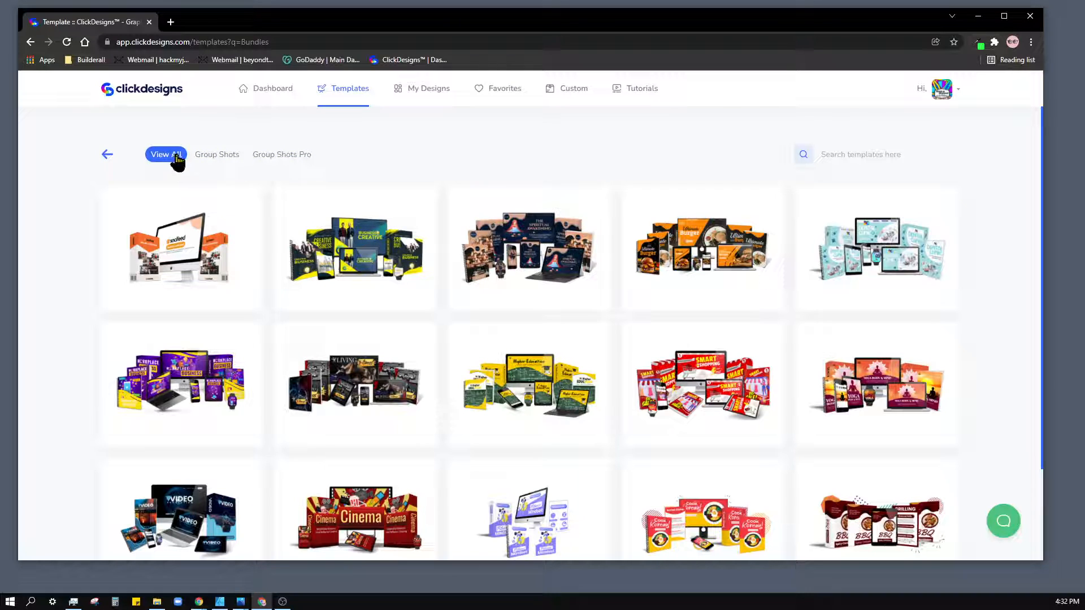
Step: Filter the bundles by Group Shots, switch the filter to Group Shots Pro, and look over the designs
left_click(226, 160)
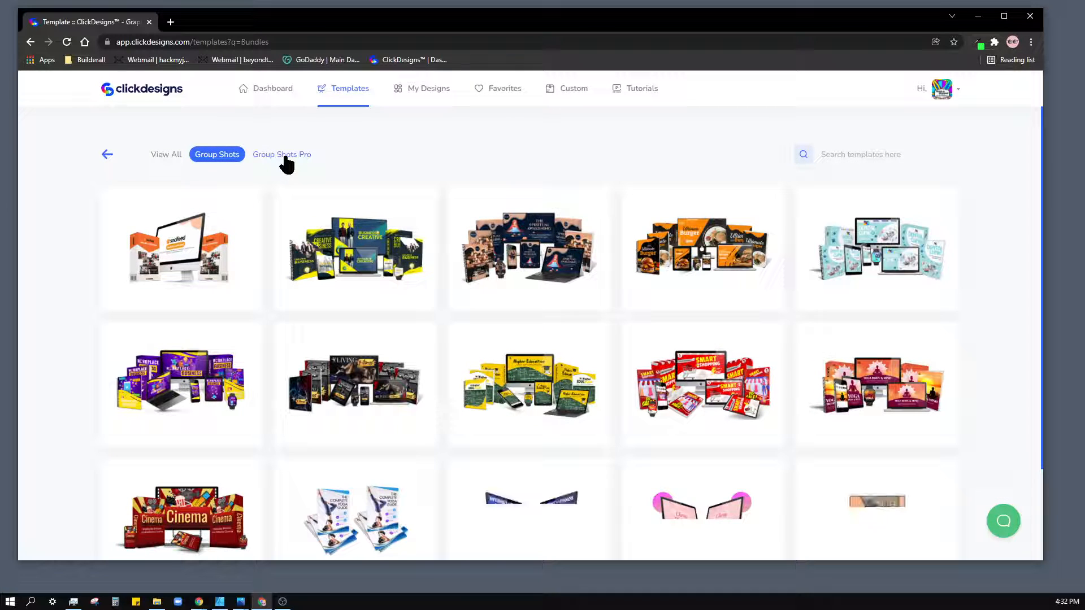
left_click(287, 163)
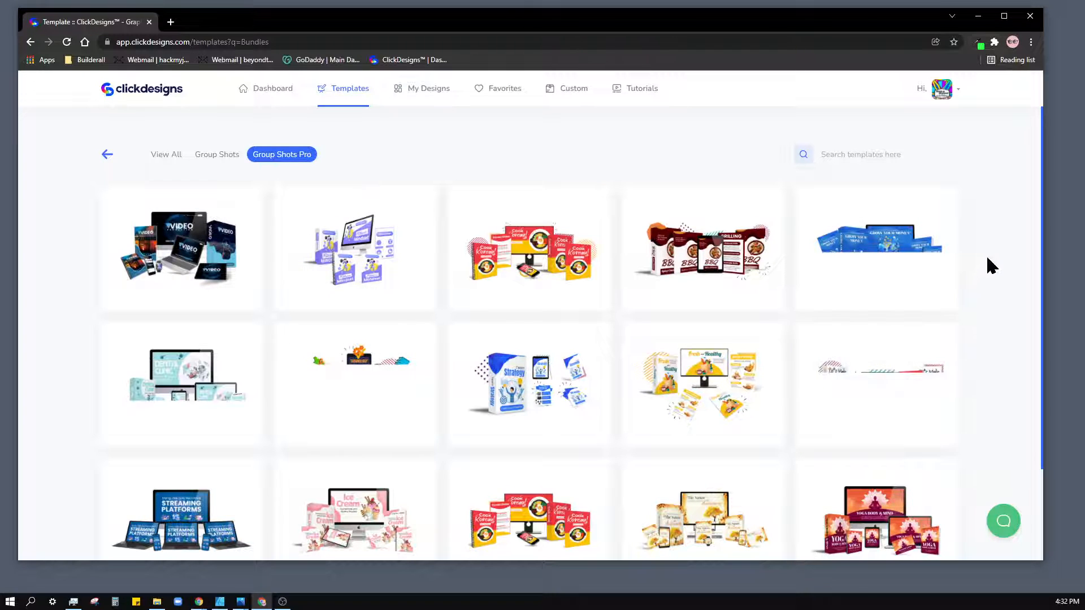
scroll(989, 265, "down", 2)
scroll(989, 267, "up", 2)
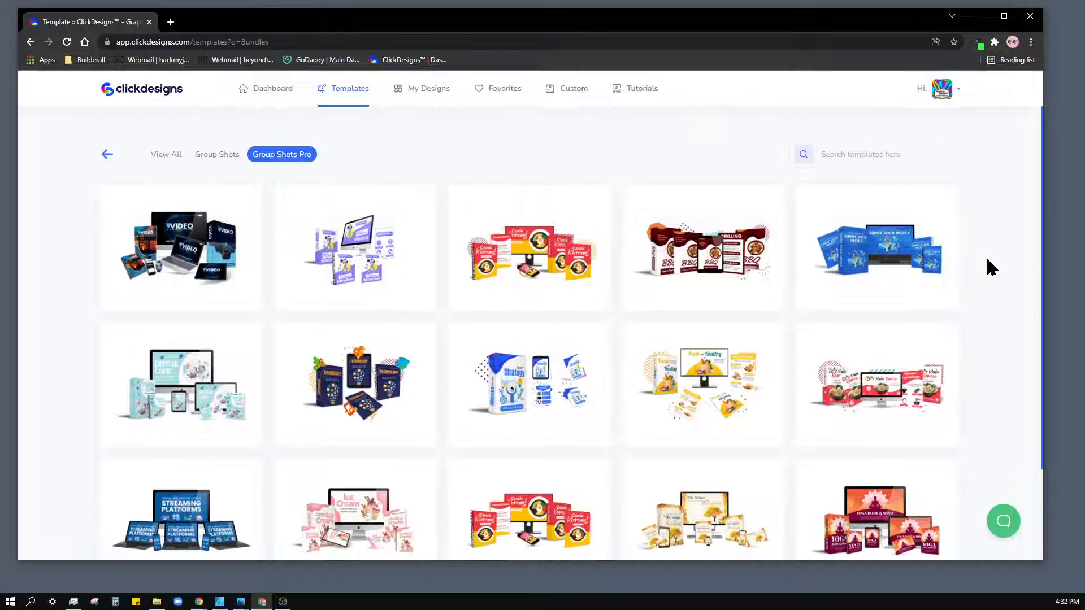
Step: Leave the bundles, switch to the Illustrations templates, and examine the designs offered there
left_click(106, 160)
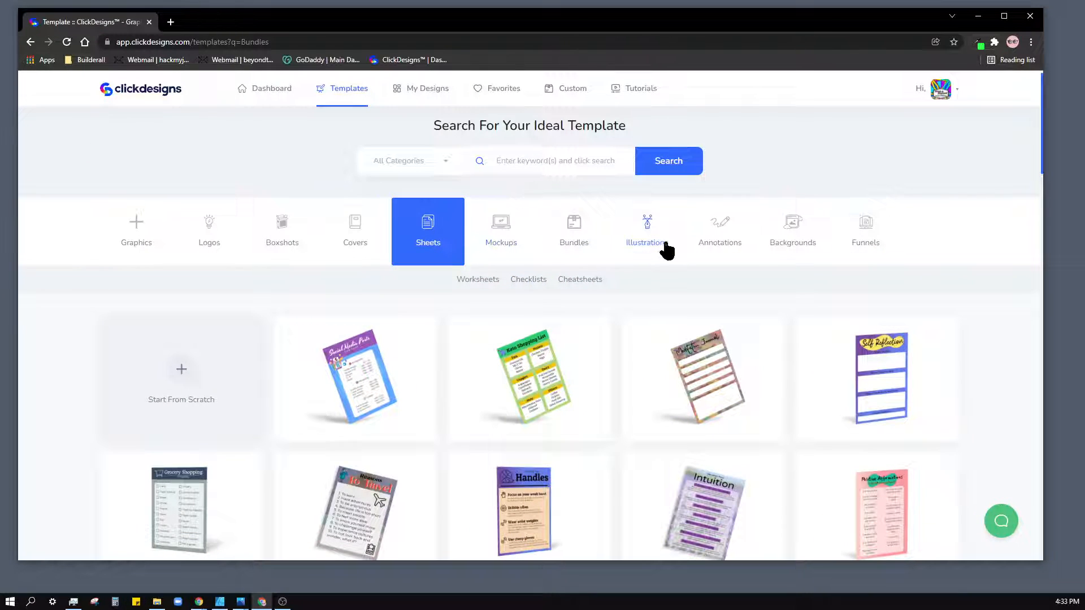
left_click(644, 235)
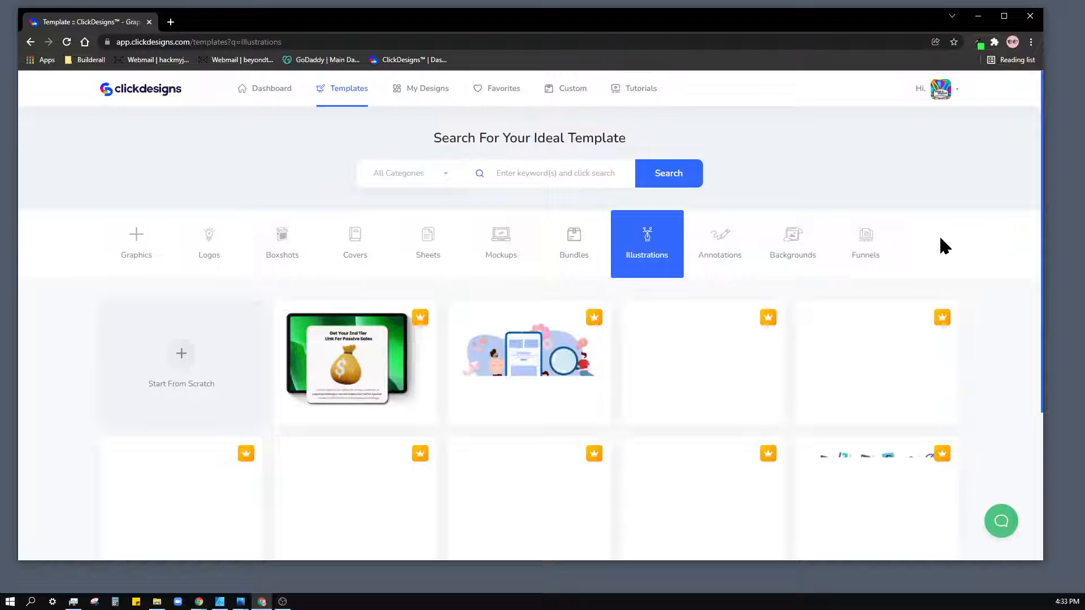
scroll(998, 305, "down", 3)
scroll(1001, 308, "down", 1)
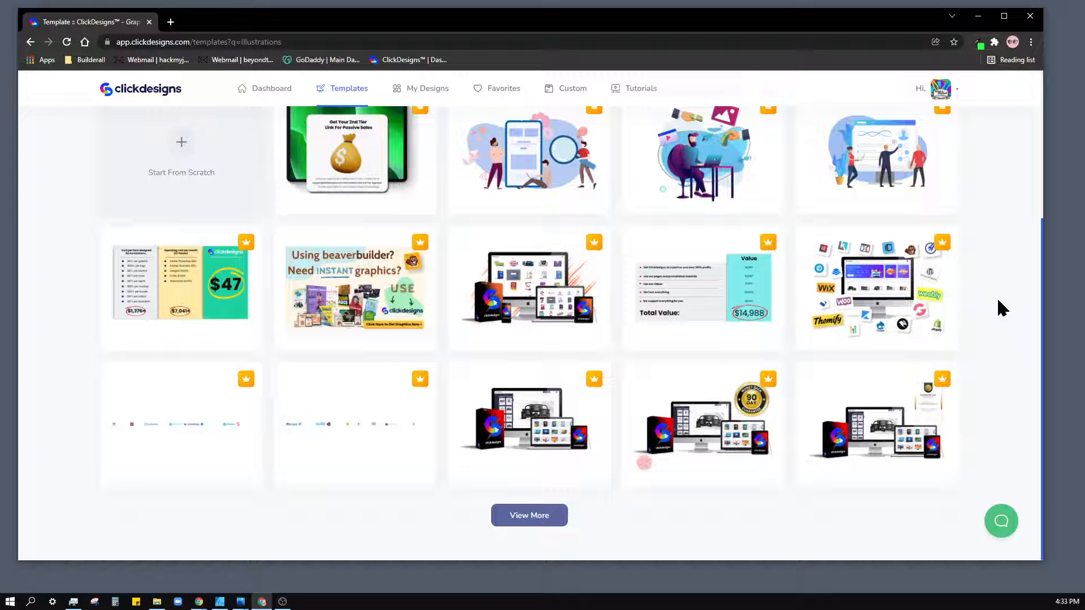
scroll(1002, 308, "up", 3)
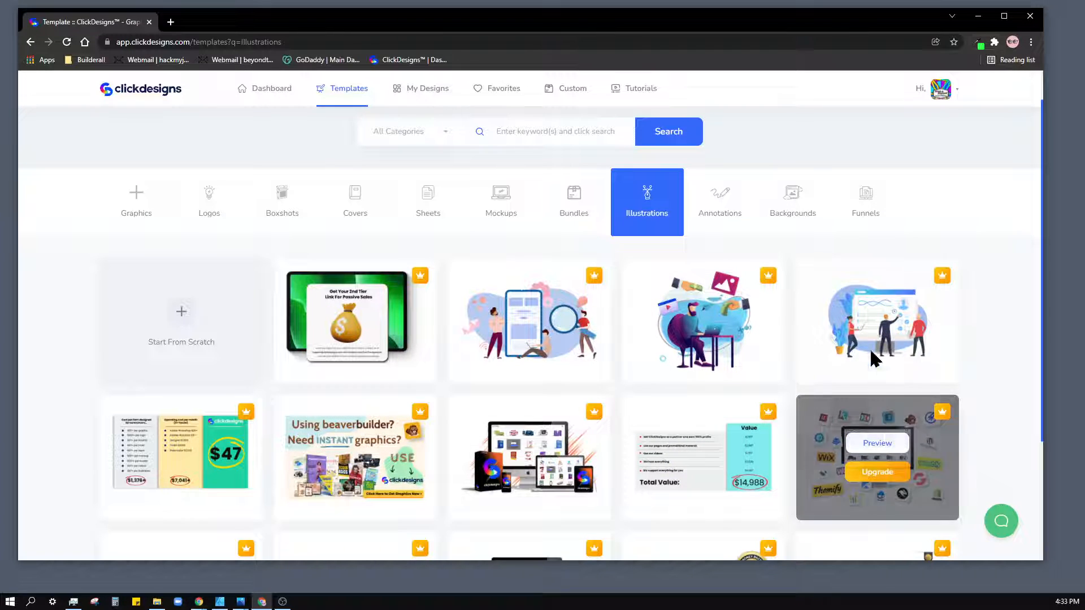
Step: Switch to the Annotations templates and examine the diagram and flowchart designs
left_click(715, 197)
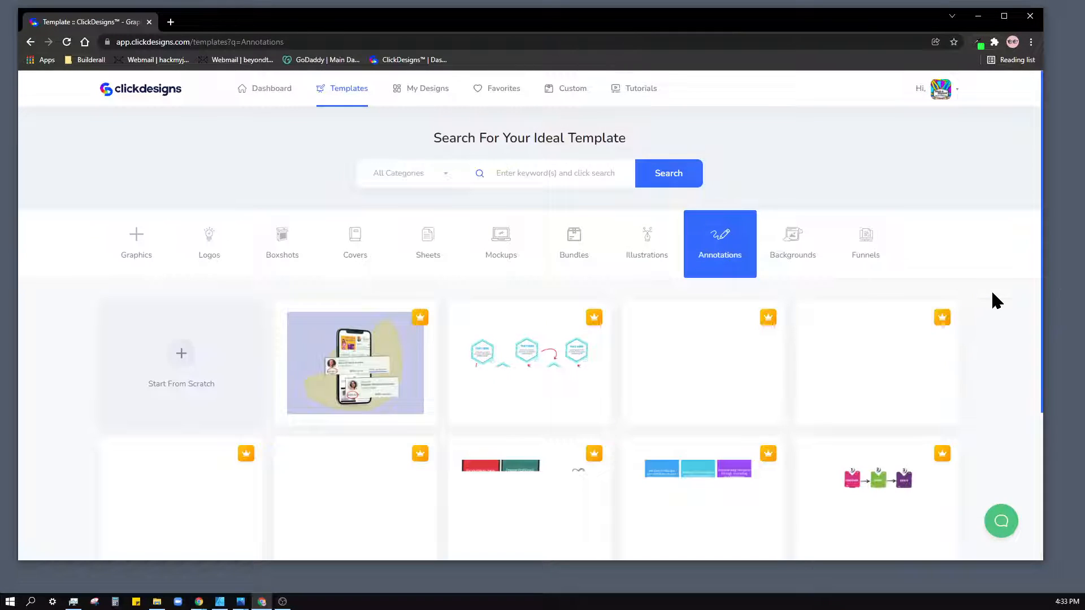
scroll(991, 302, "down", 3)
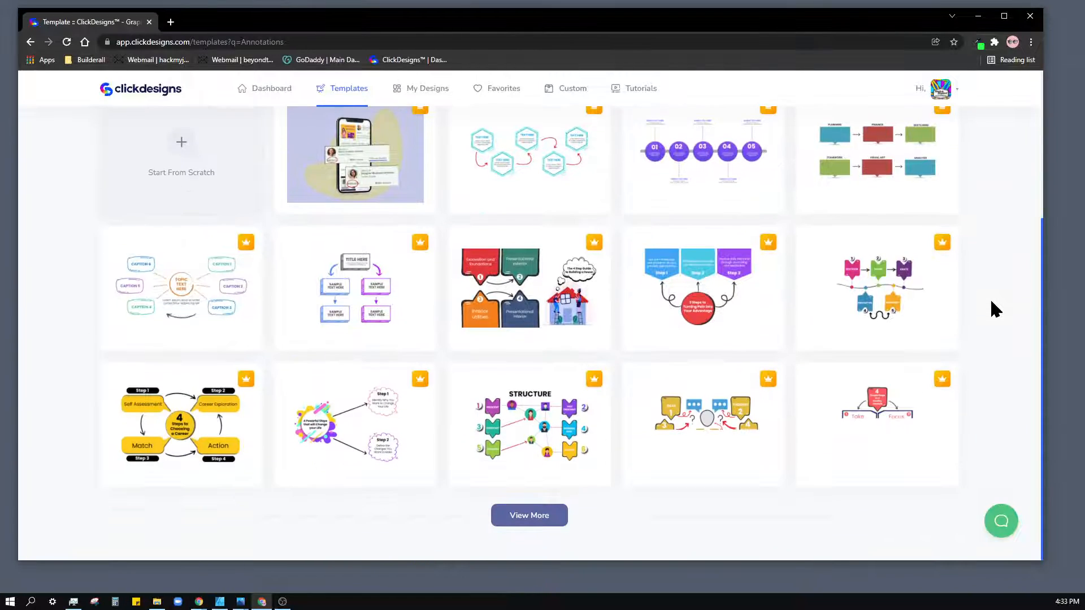
scroll(992, 302, "up", 3)
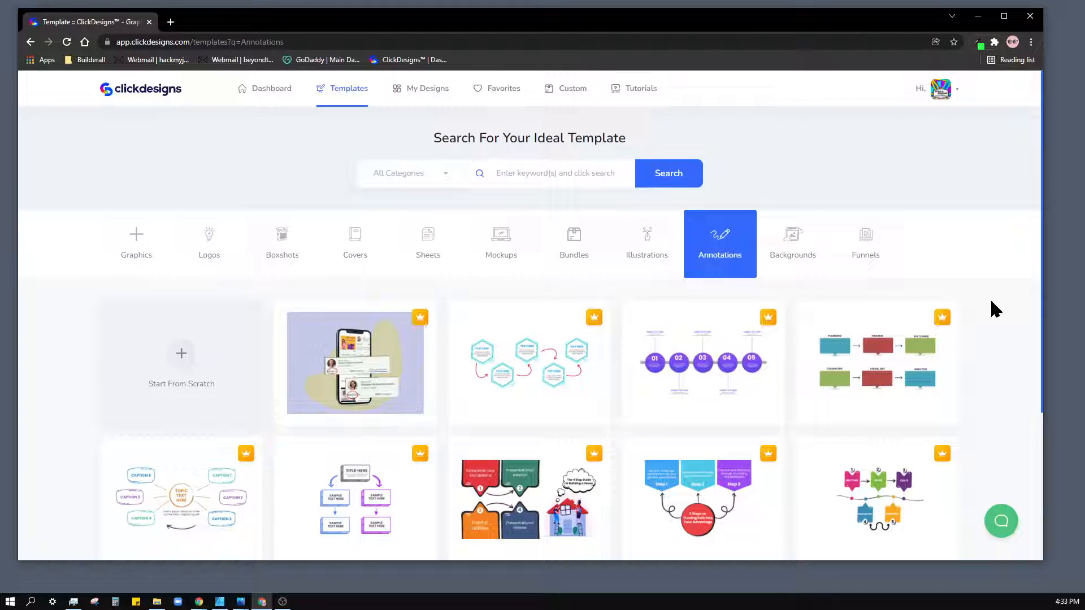
Step: Switch to the Backgrounds templates and look through the gradient and patterned designs
left_click(779, 250)
scroll(993, 330, "down", 3)
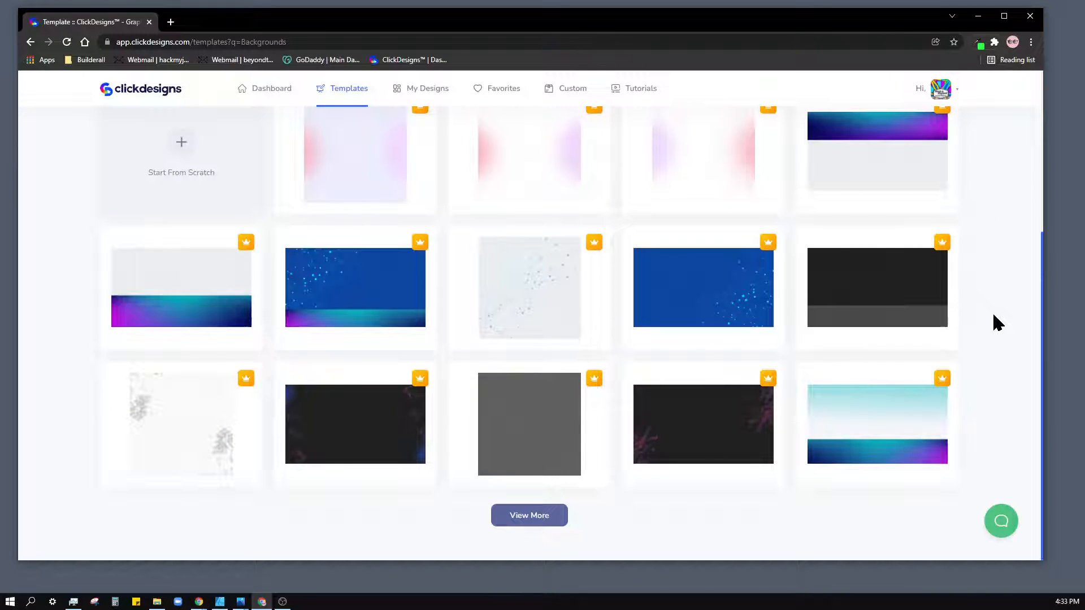
scroll(993, 319, "up", 3)
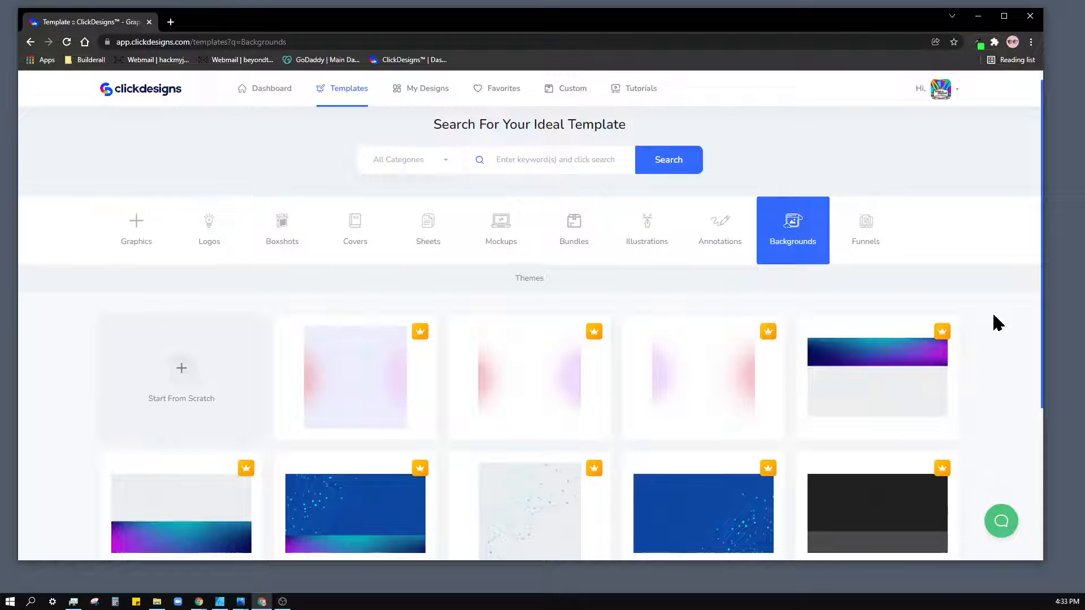
scroll(997, 323, "down", 3)
scroll(993, 311, "up", 3)
Step: Switch to the Funnels templates and examine the pricing table and testimonial designs along with the funnel subcategories
left_click(865, 230)
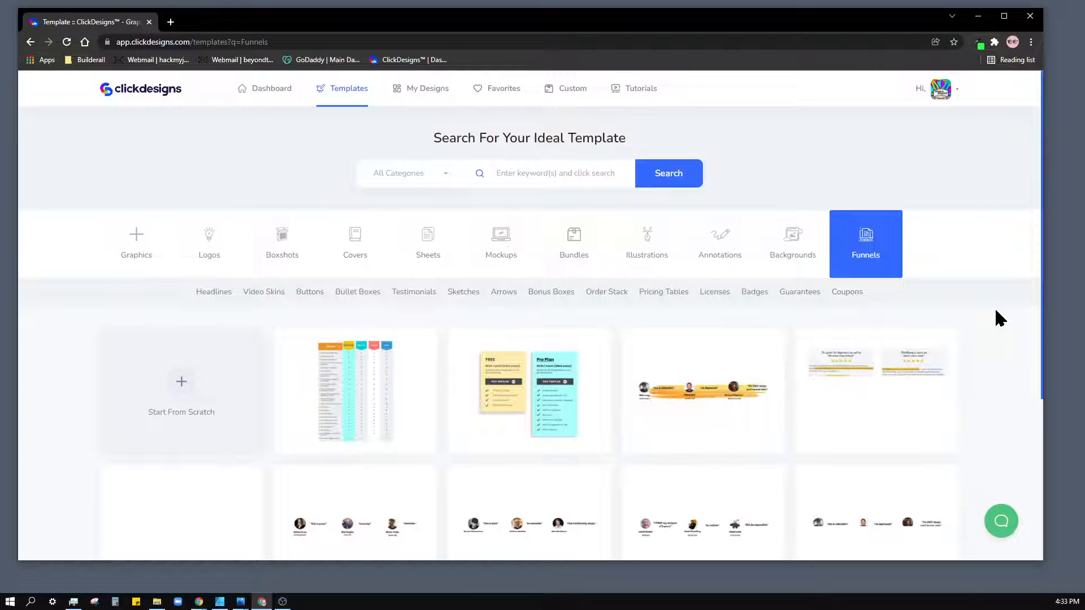
scroll(1003, 328, "down", 2)
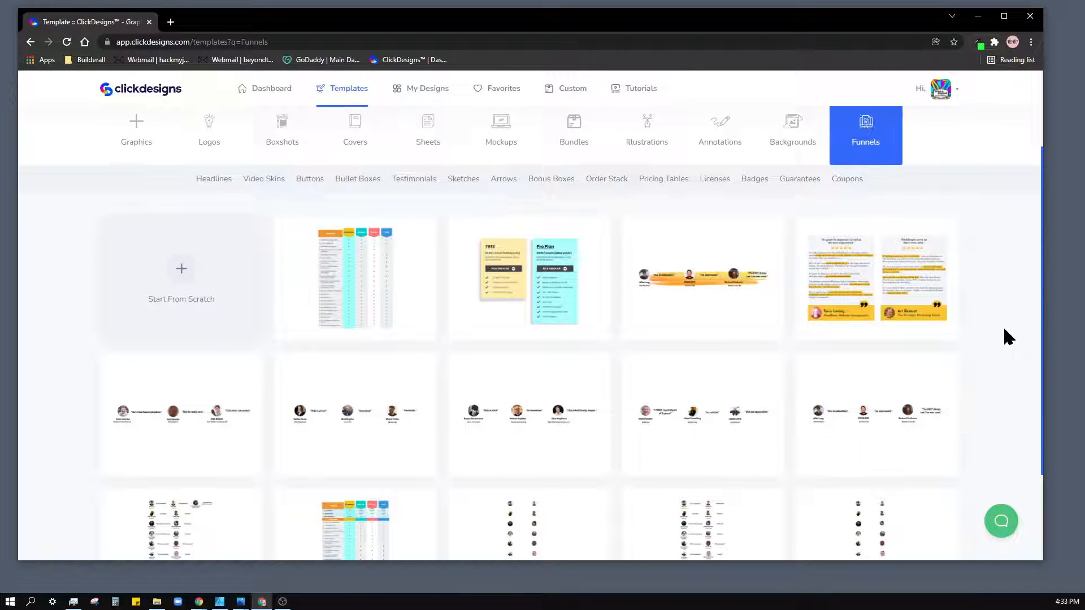
scroll(1004, 331, "down", 2)
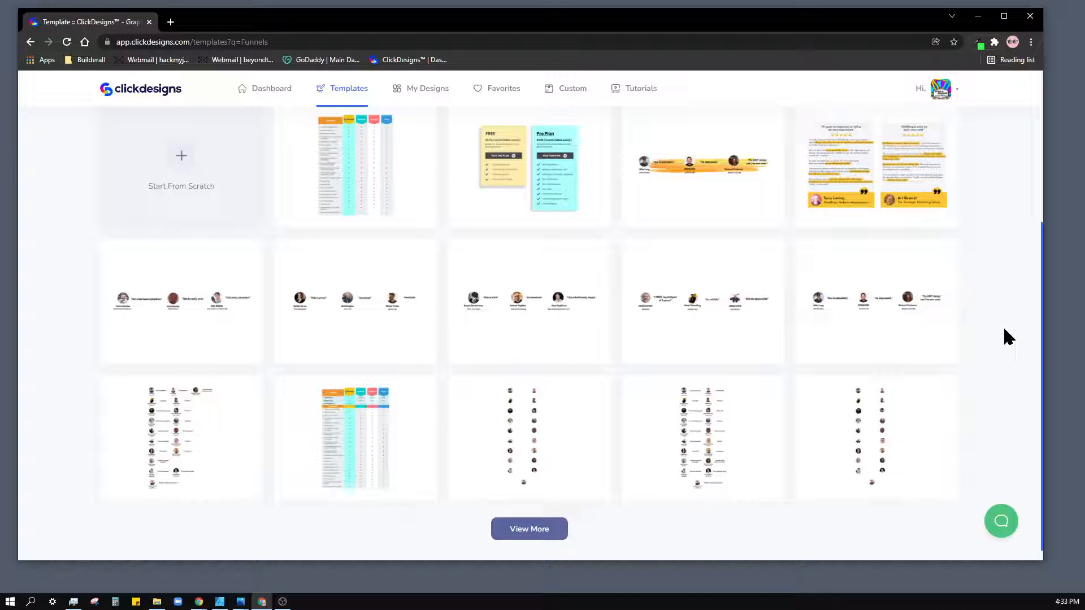
scroll(1008, 337, "up", 2)
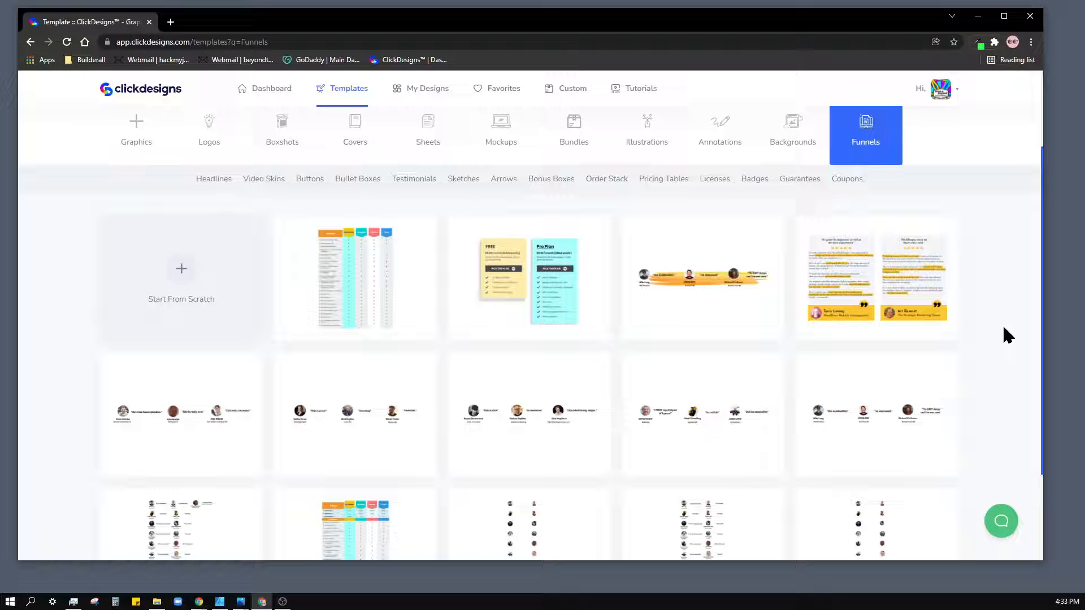
mouse_move(931, 287)
scroll(1000, 288, "up", 2)
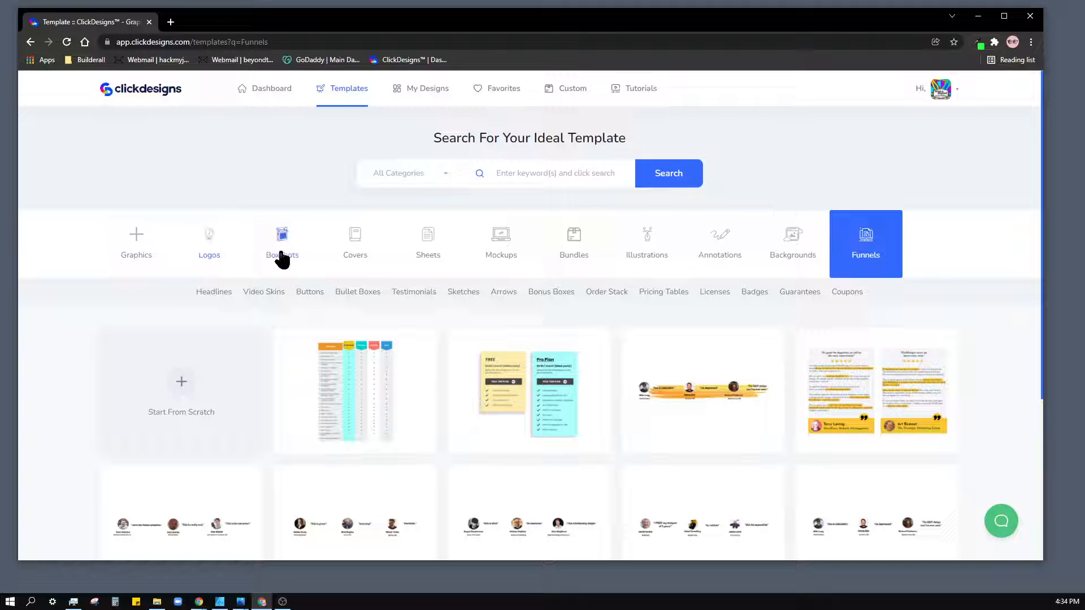
Step: Return to the Sheets templates and look over the first rows of designs
left_click(434, 249)
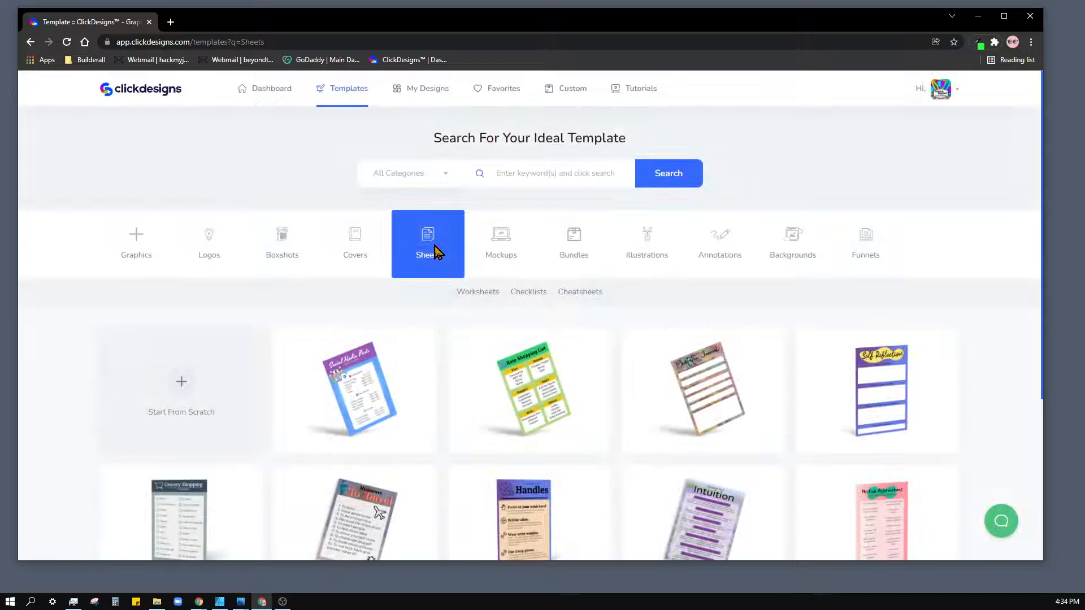
scroll(1003, 341, "down", 2)
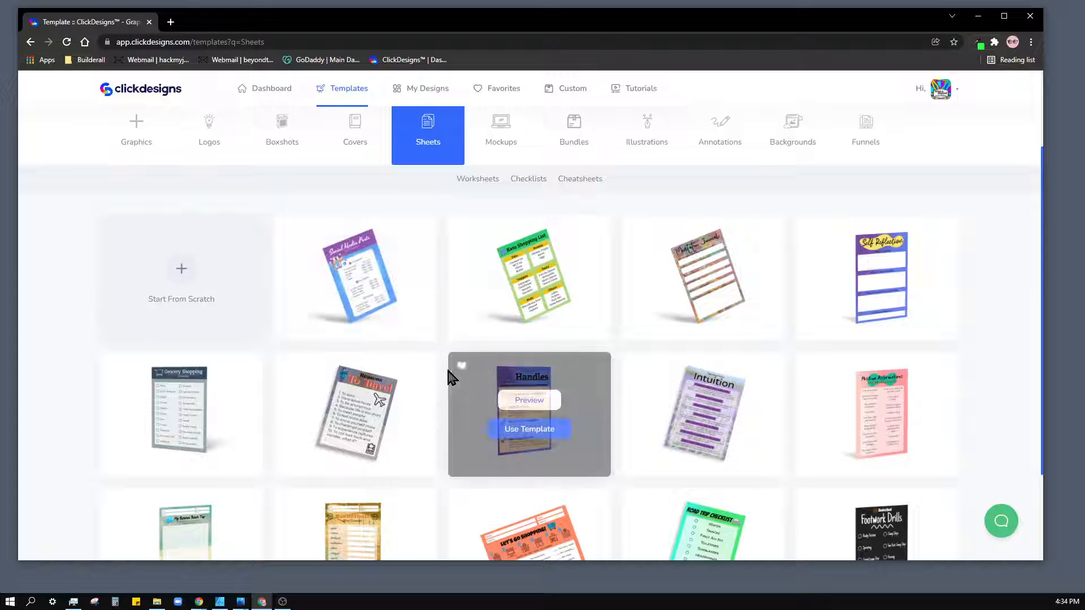
scroll(1025, 315, "down", 2)
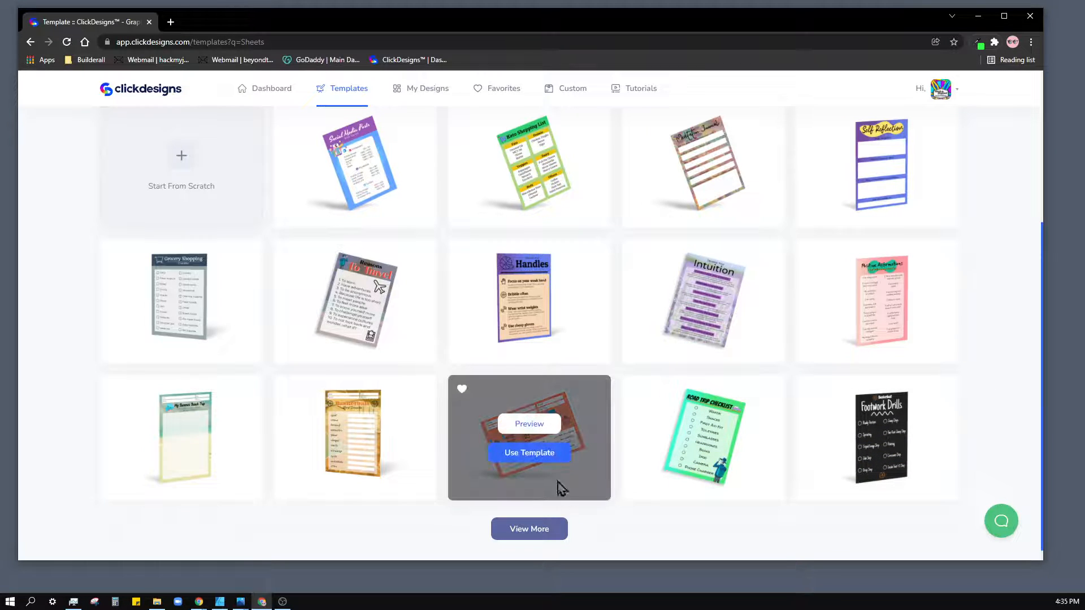
Step: Preview the Let's Go Shopping, Keto Shopping List and Basketball Word Scramble sheets one after another
left_click(528, 425)
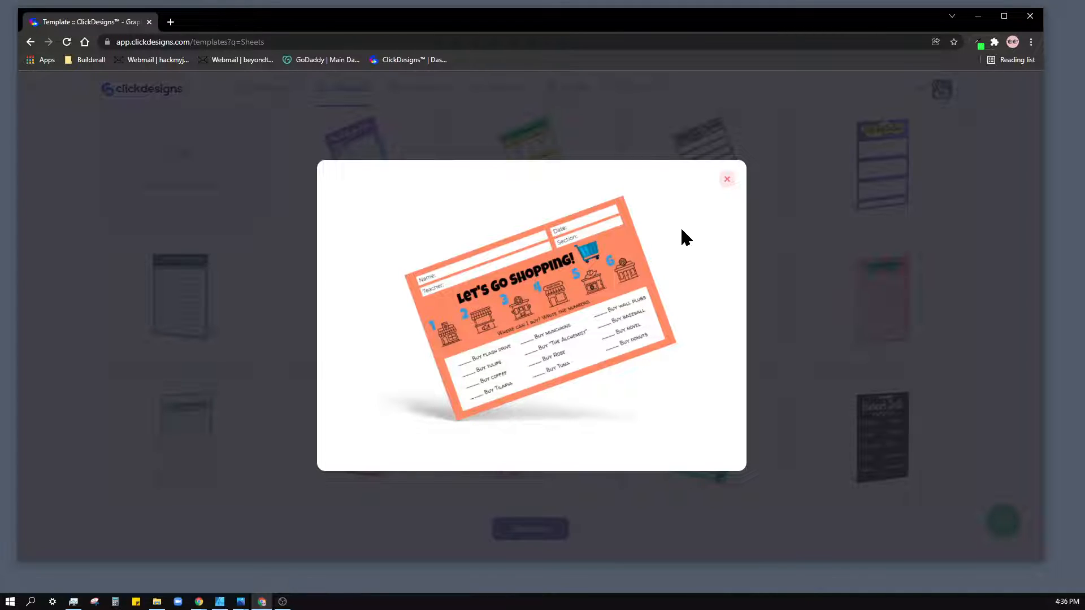
left_click(727, 179)
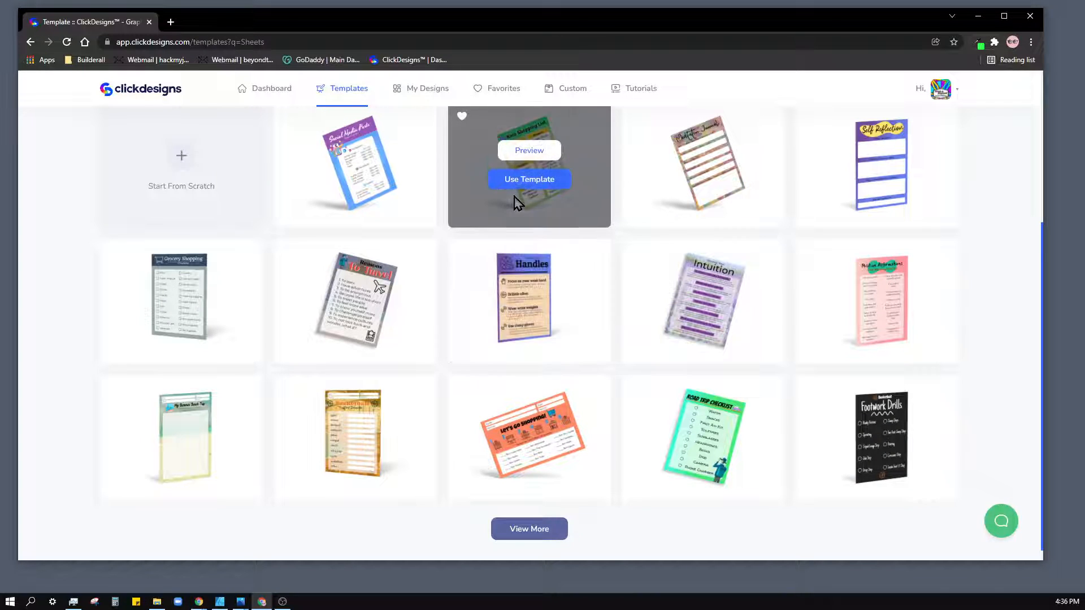
left_click(530, 151)
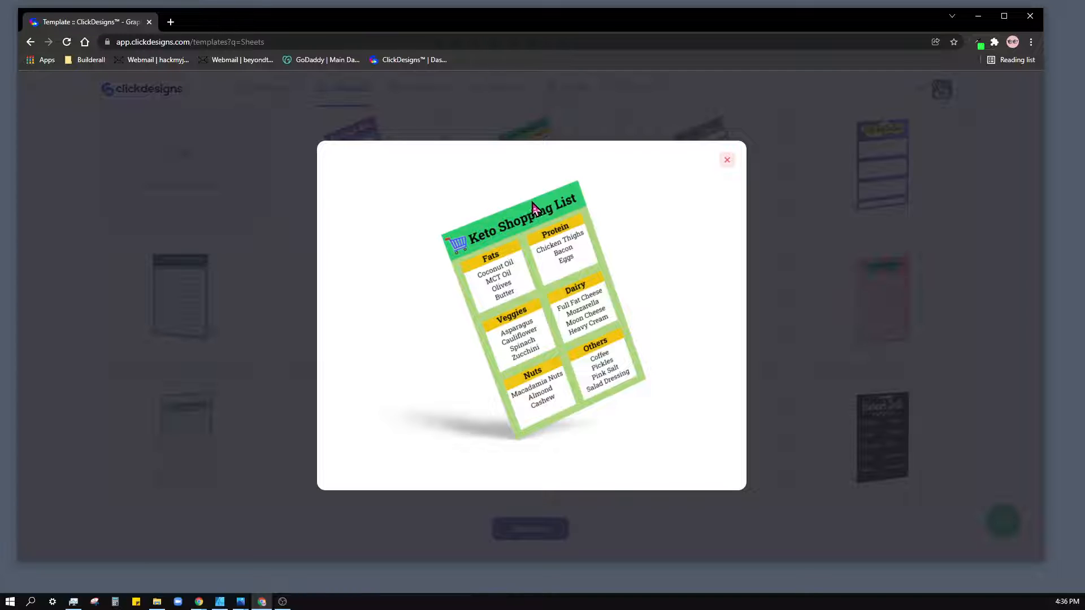
left_click(726, 160)
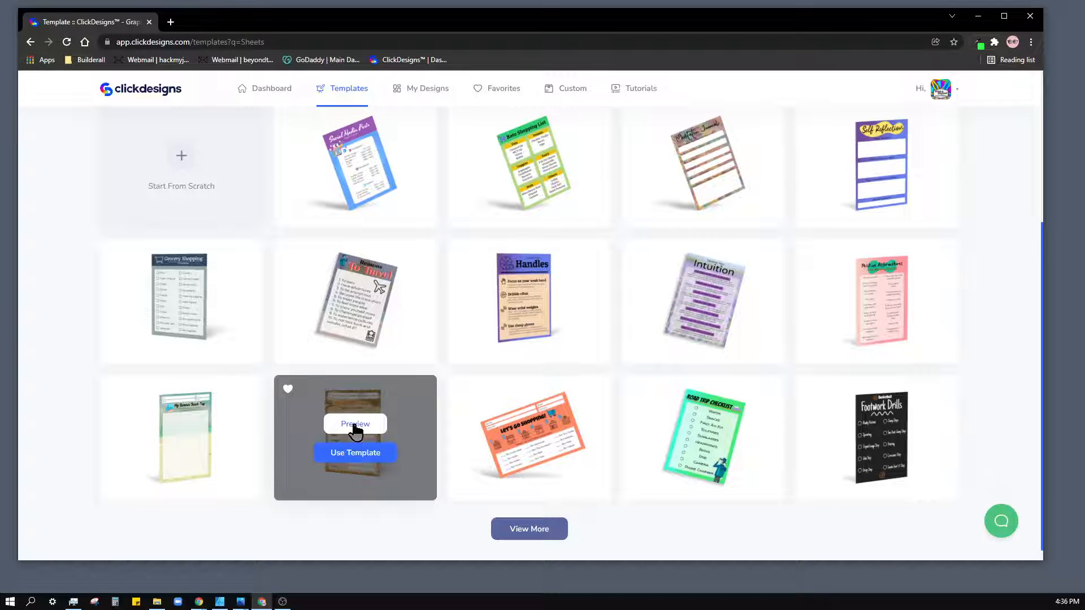
left_click(355, 428)
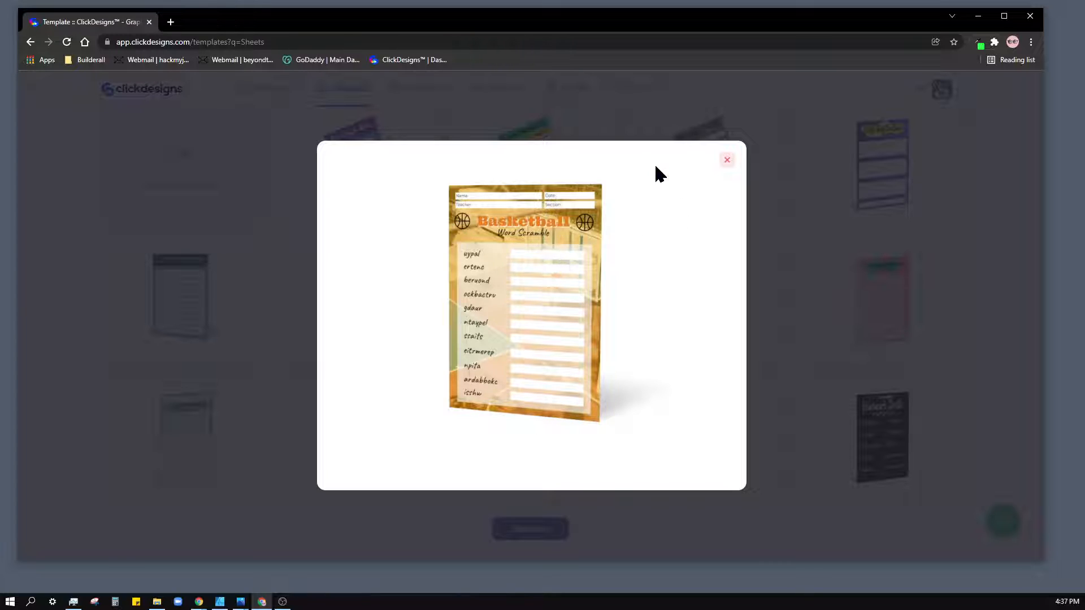
Step: Load more Sheets templates and preview the Daily Health Checklist design
left_click(726, 161)
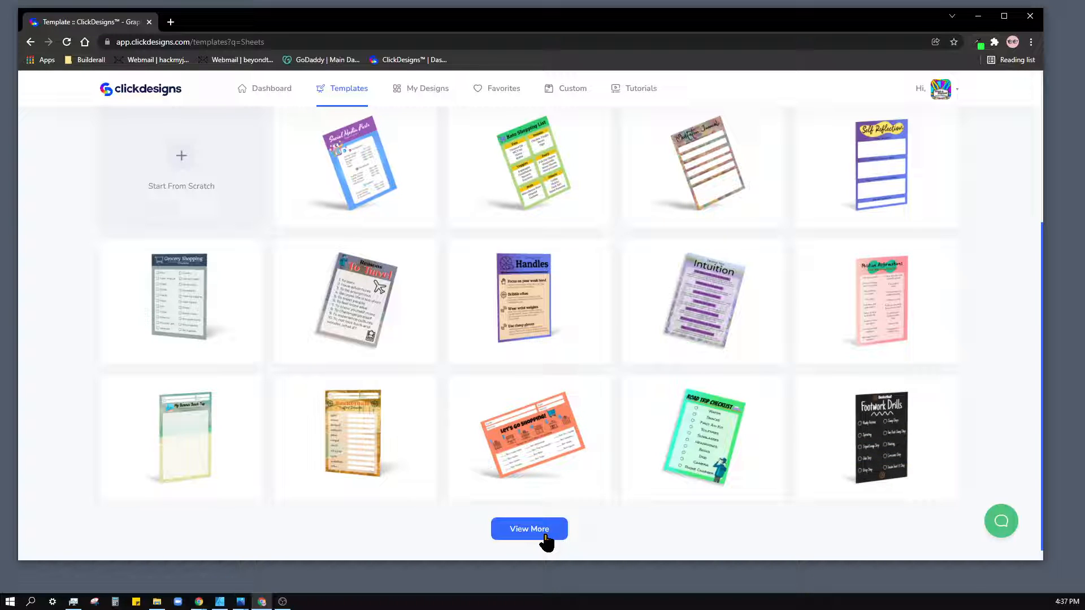
left_click(529, 529)
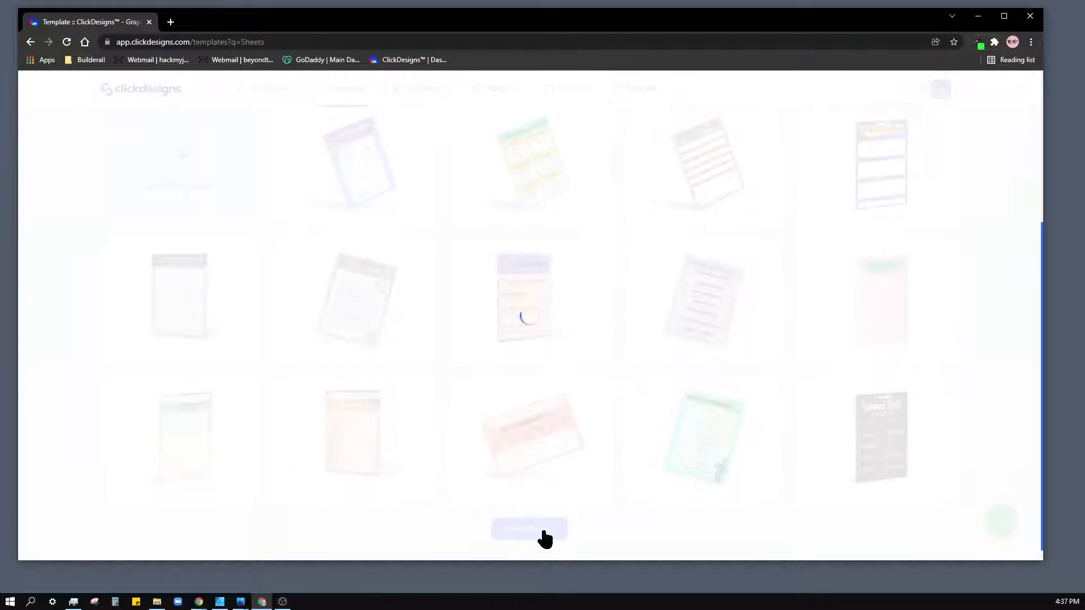
scroll(578, 395, "down", 4)
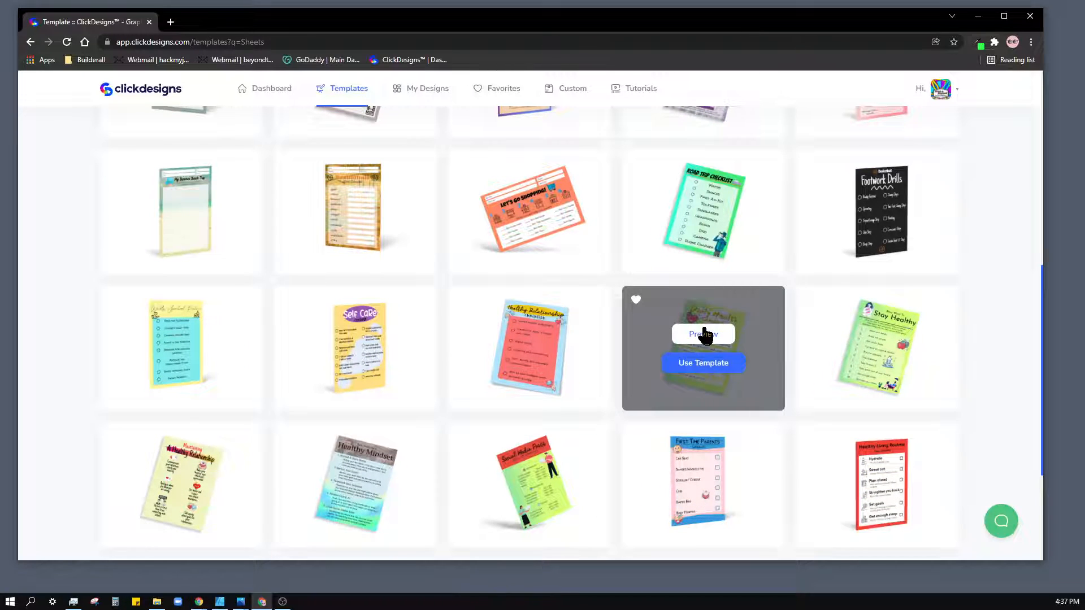
left_click(703, 334)
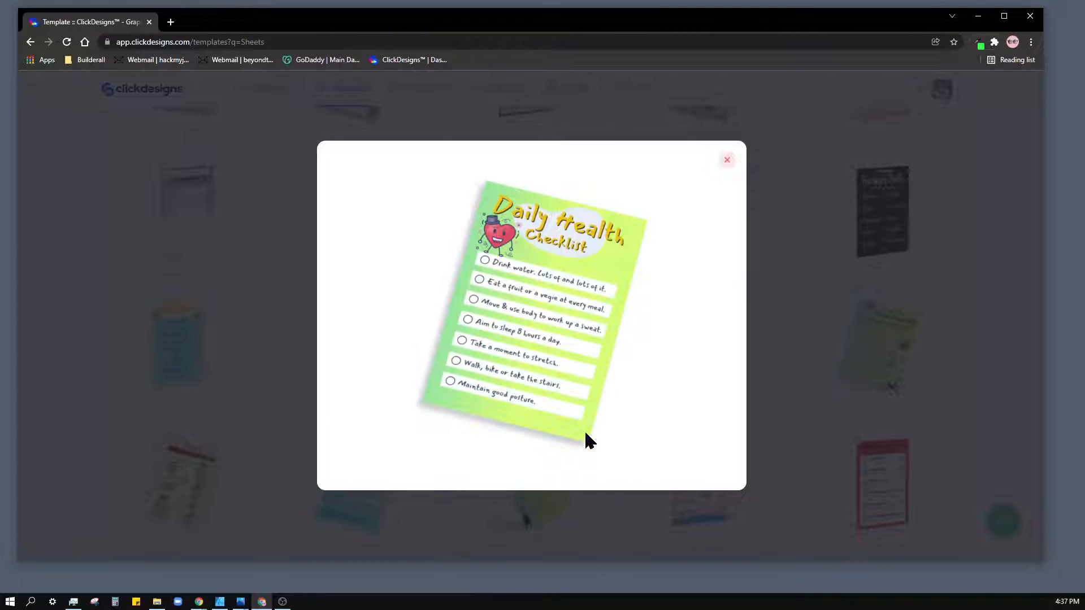
left_click(727, 161)
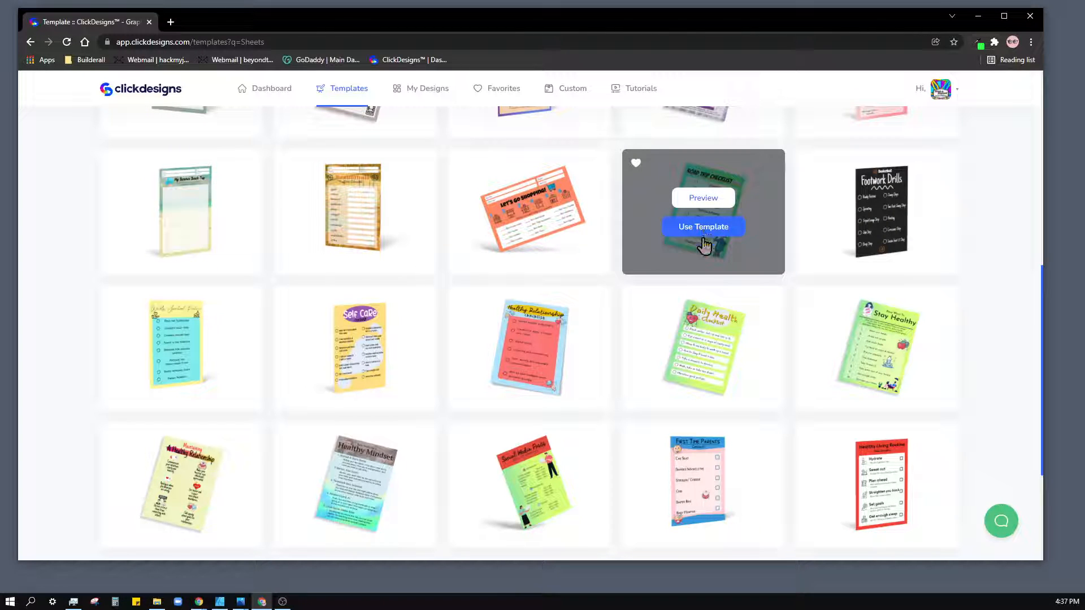
Step: Create a design from the Daily Health Checklist template with the title Demo Checklist 001
left_click(704, 365)
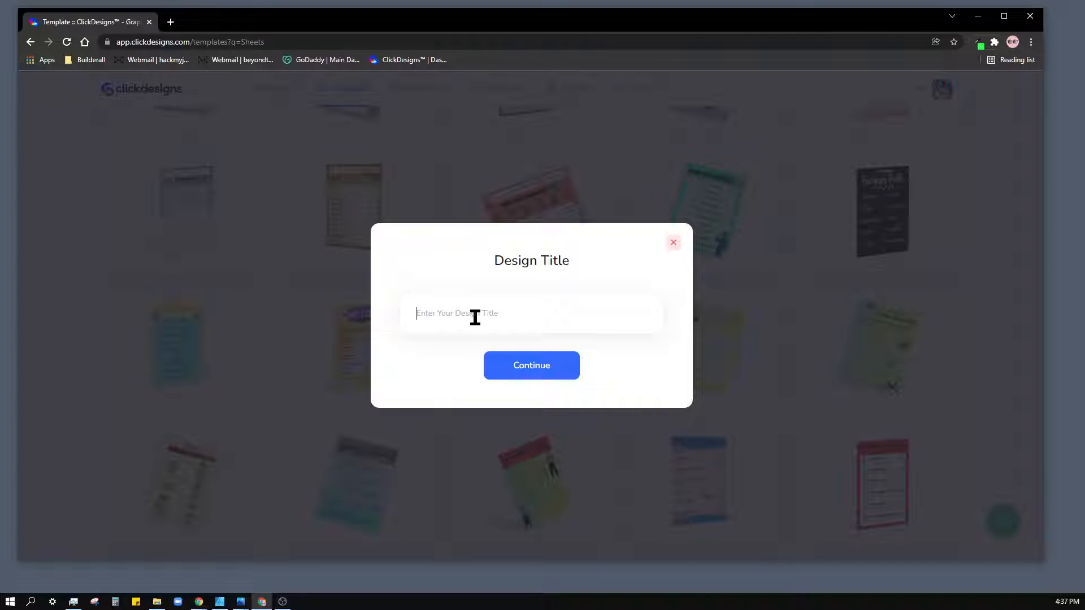
type("Demo Checkli")
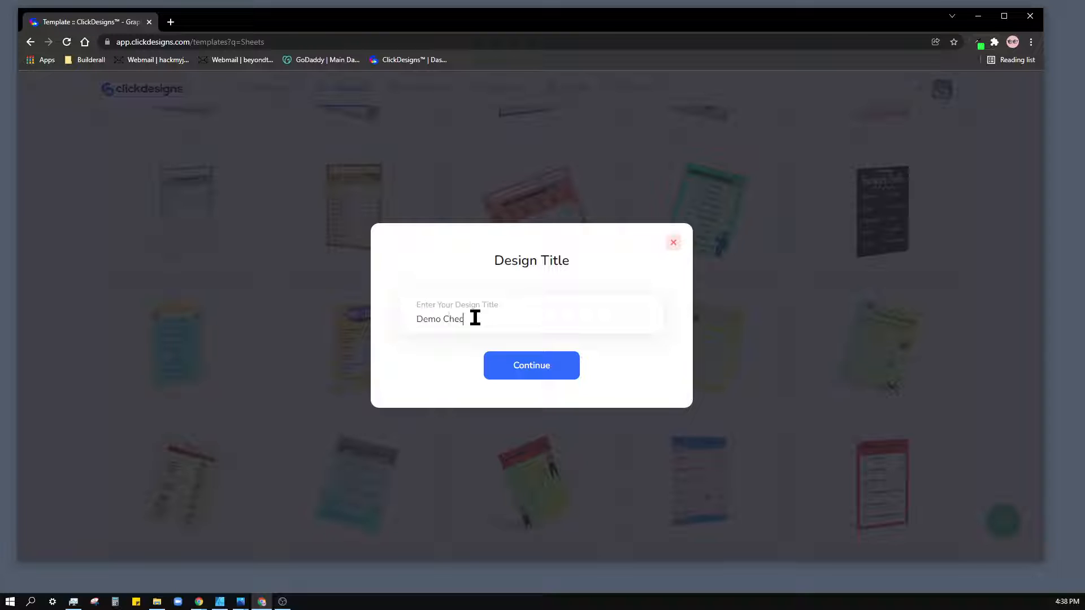
type("st 001")
left_click(536, 368)
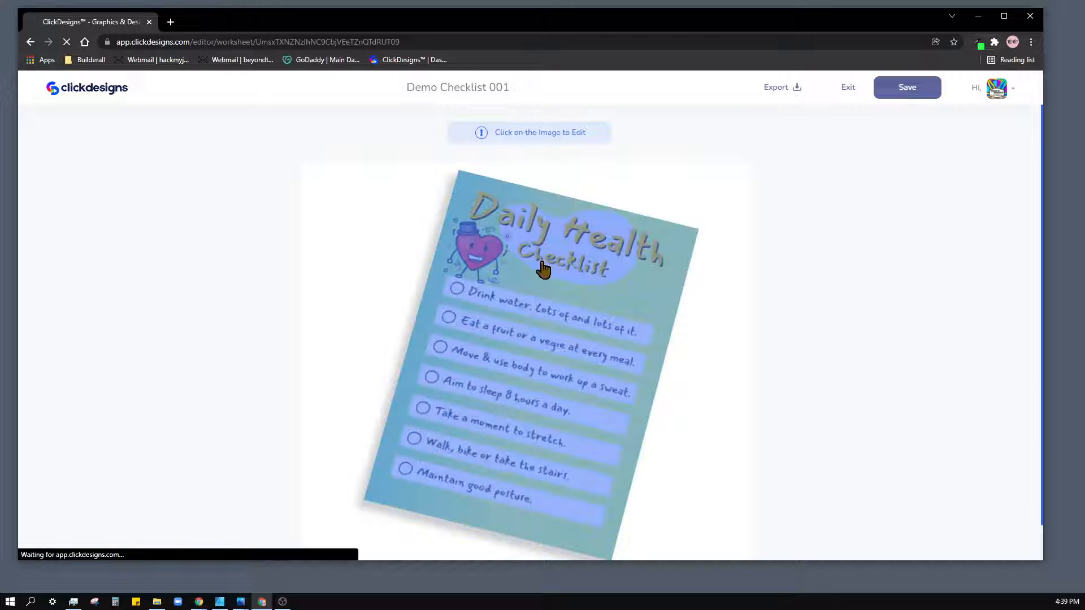
Step: Open the checklist image for editing so that its individual layers can be changed
left_click(567, 267)
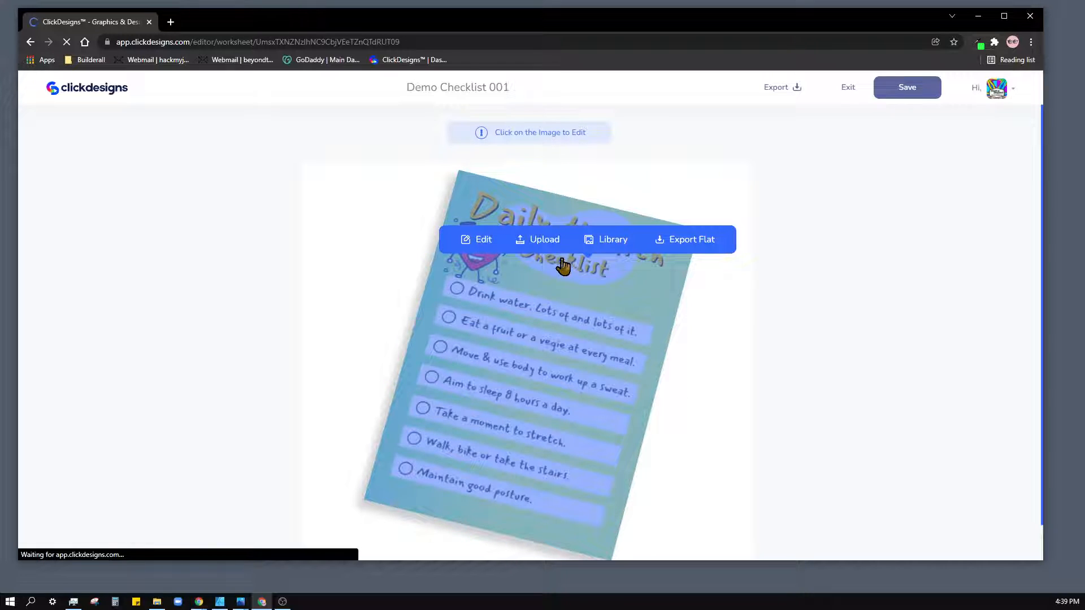
left_click(468, 238)
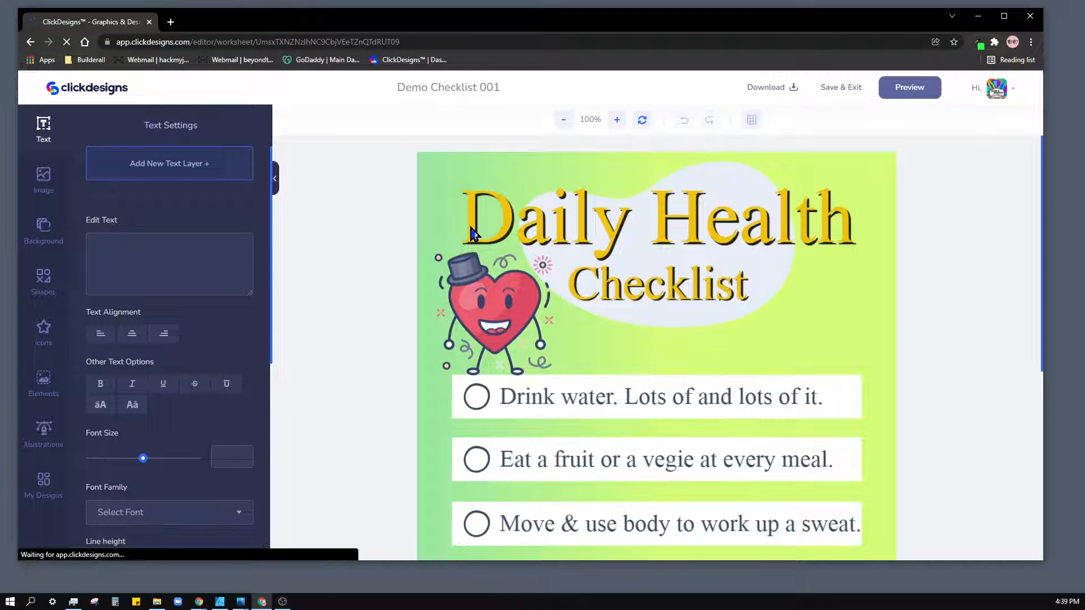
scroll(941, 284, "down", 1)
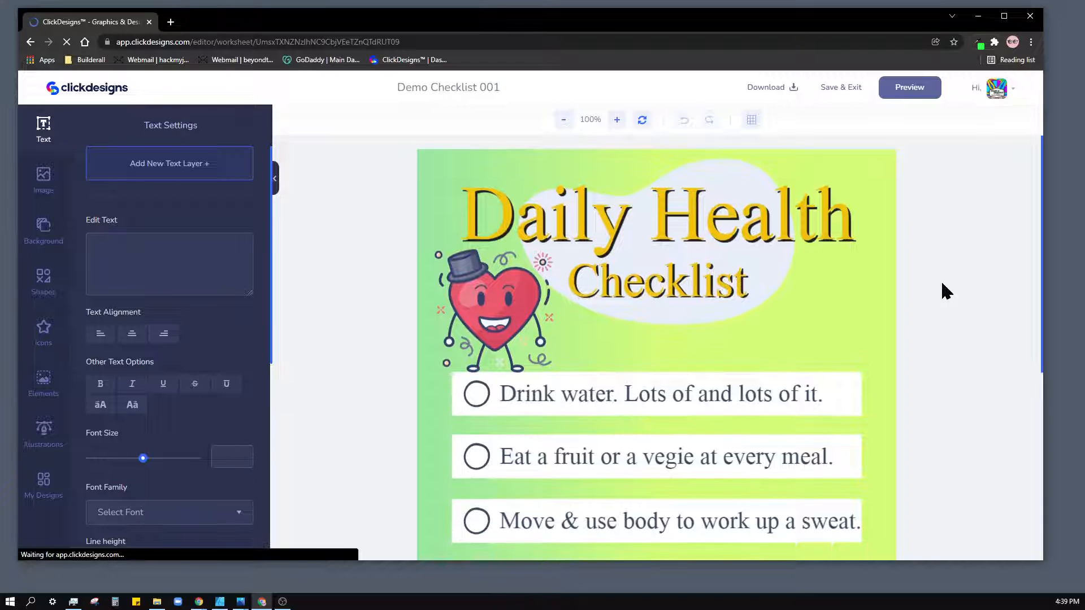
scroll(942, 284, "up", 1)
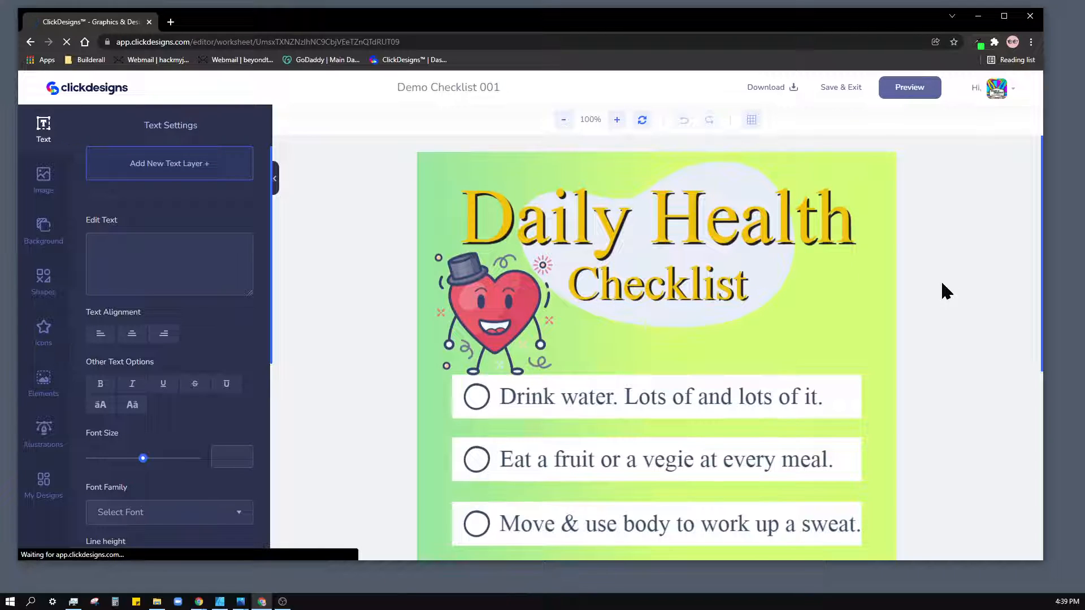
Step: Inspect the text settings of the Daily Health title and the Checklist subtitle
left_click(678, 218)
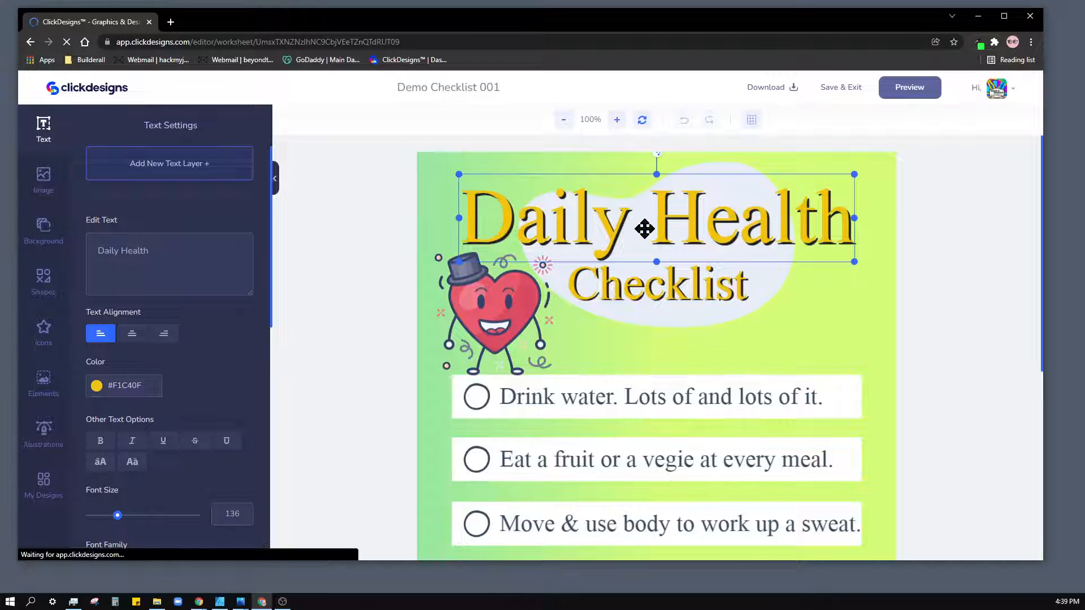
left_click(678, 281)
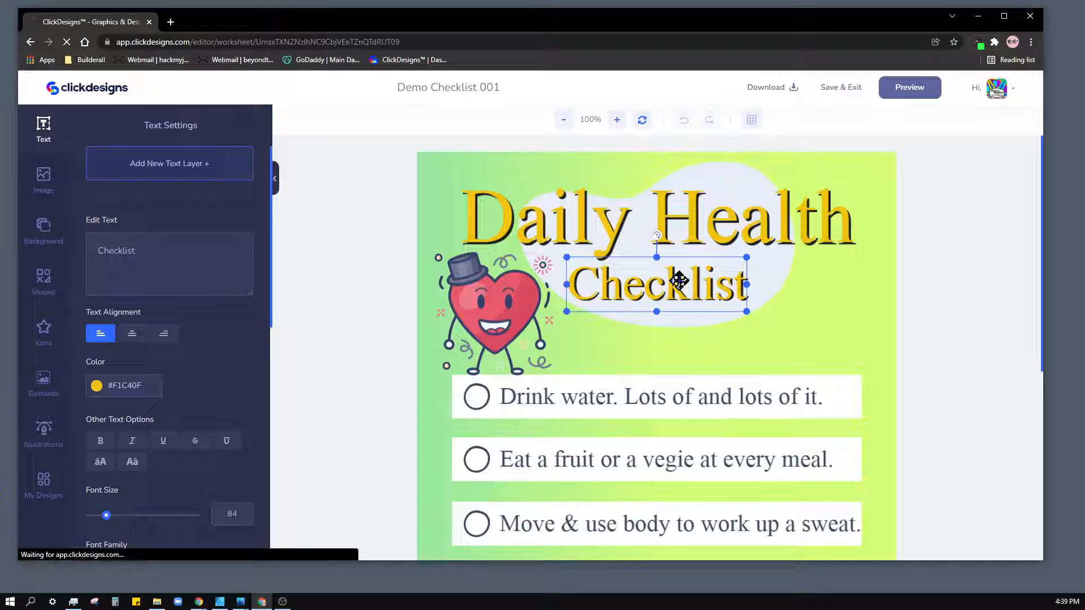
left_click(714, 180)
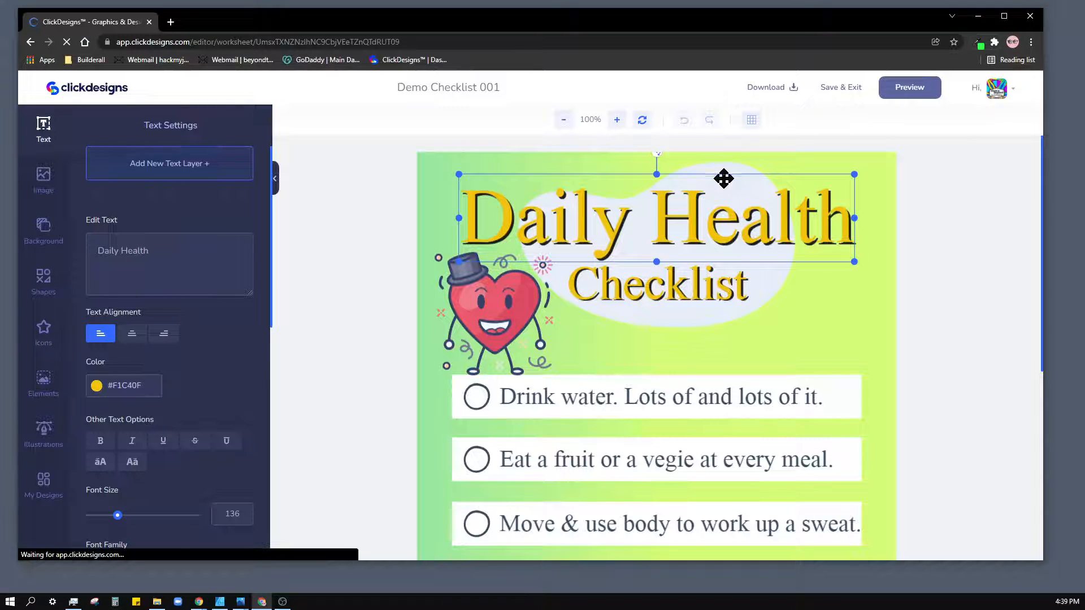
Step: Reposition the header layers: Daily Health up past the page's left edge, Checklist down, the pale blob shape to the right, and the heart character slightly up
left_click(752, 269)
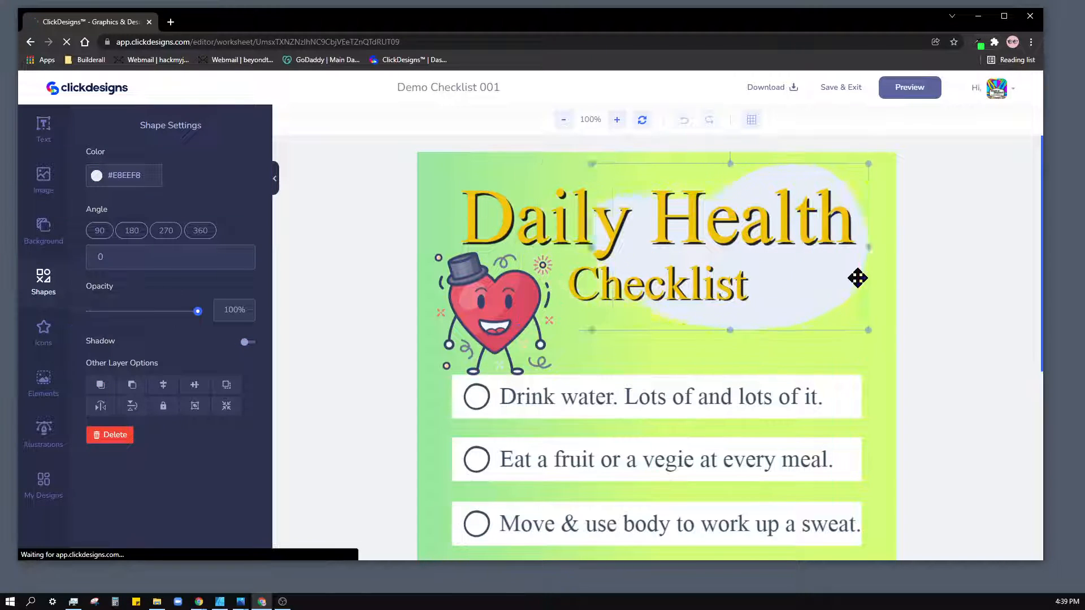
left_click_drag(793, 276, 858, 278)
left_click_drag(574, 216, 492, 185)
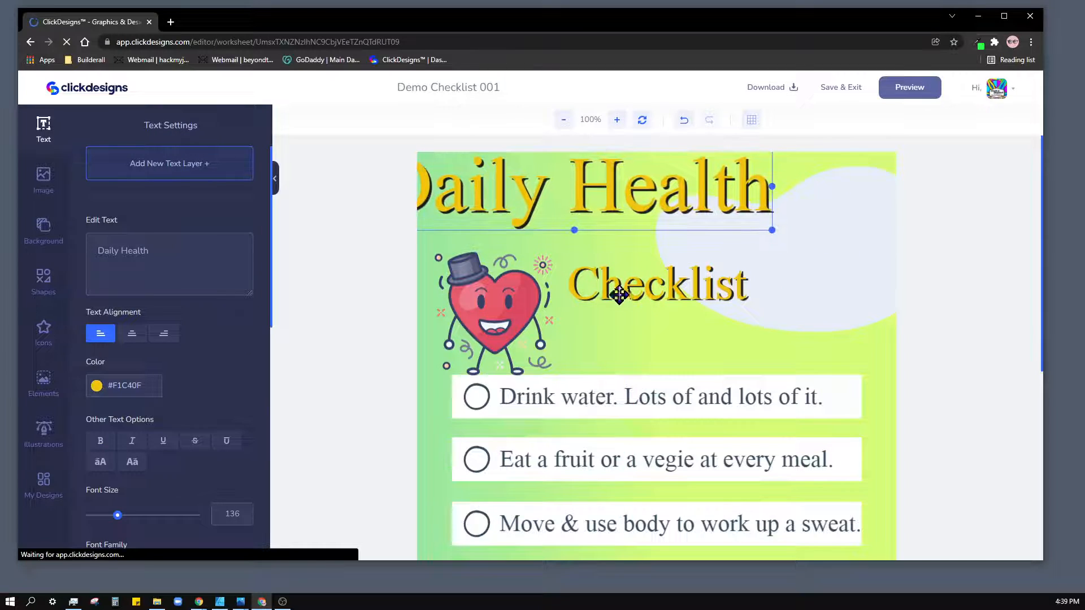
left_click_drag(618, 294, 621, 339)
left_click(736, 271)
left_click_drag(736, 271, 710, 261)
left_click(506, 307)
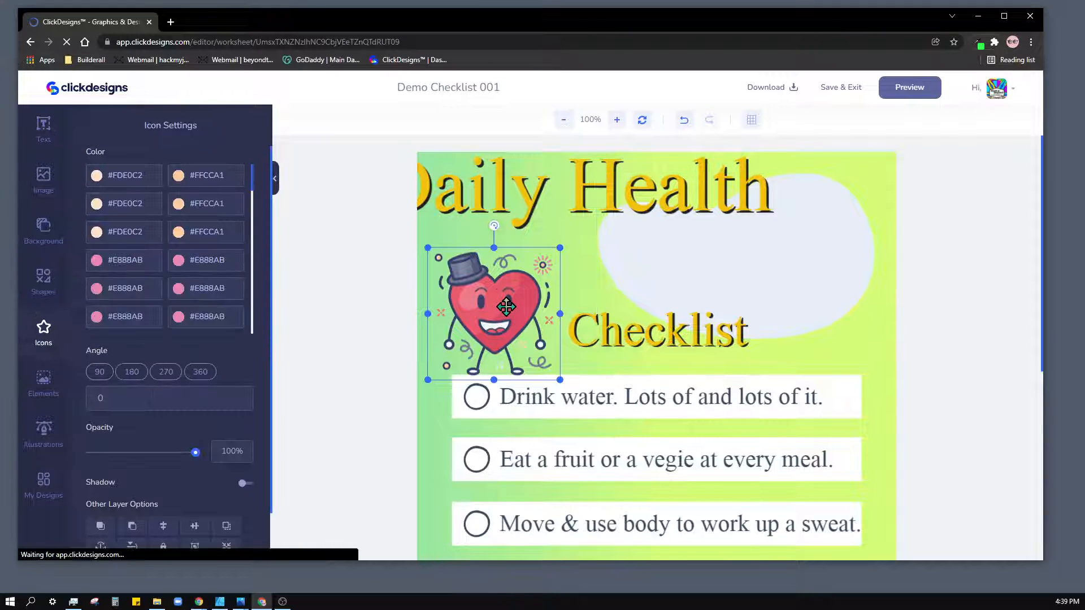
left_click_drag(506, 307, 509, 277)
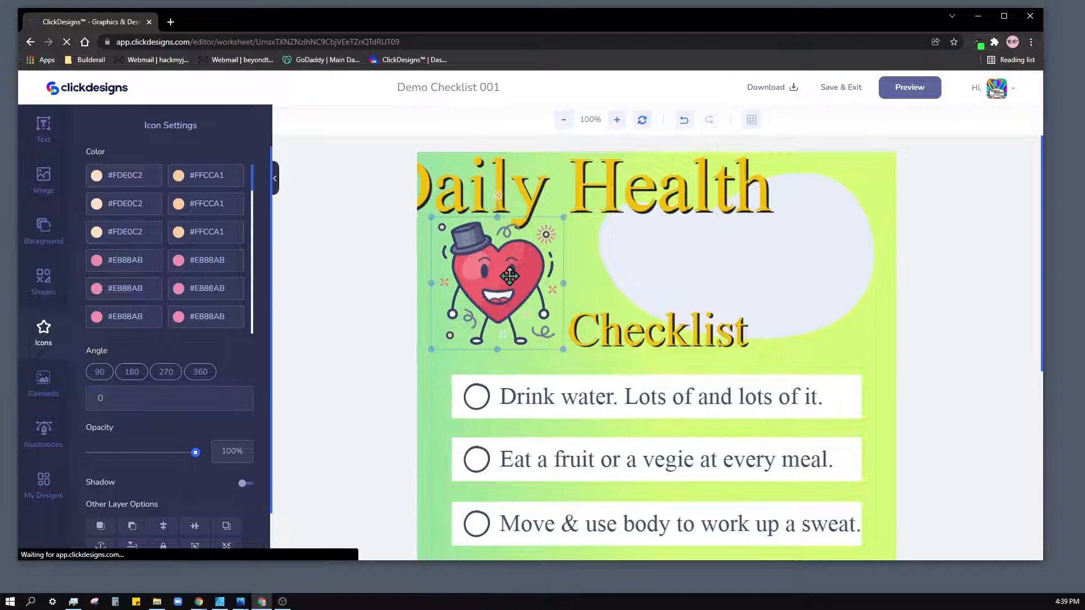
Step: Select the text, the circle and the white bar of the Drink water row to examine them as separate layers
scroll(917, 283, "down", 2)
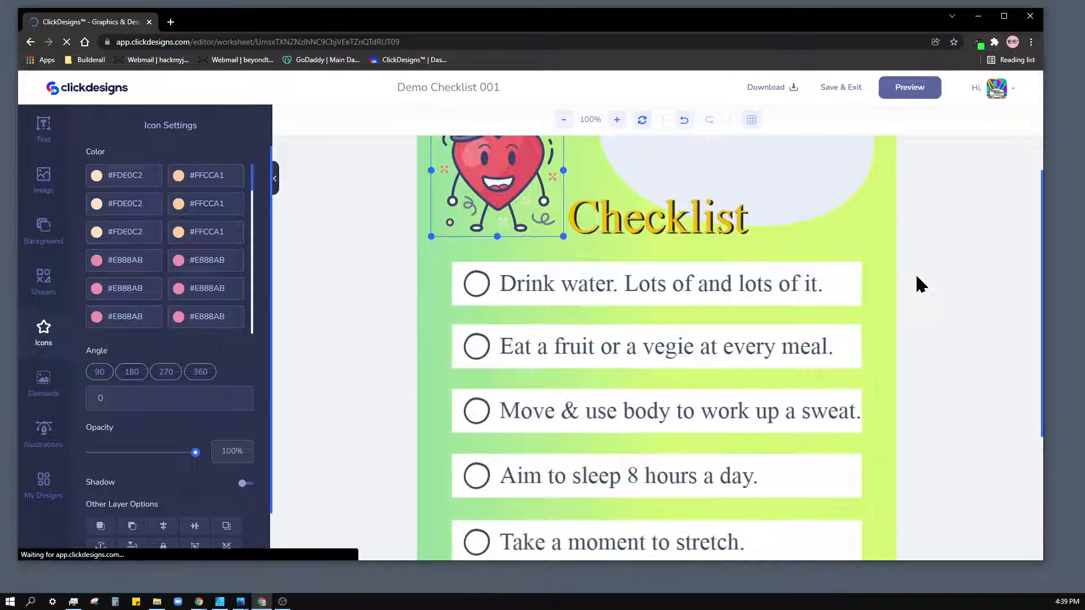
scroll(917, 284, "up", 1)
scroll(917, 284, "down", 3)
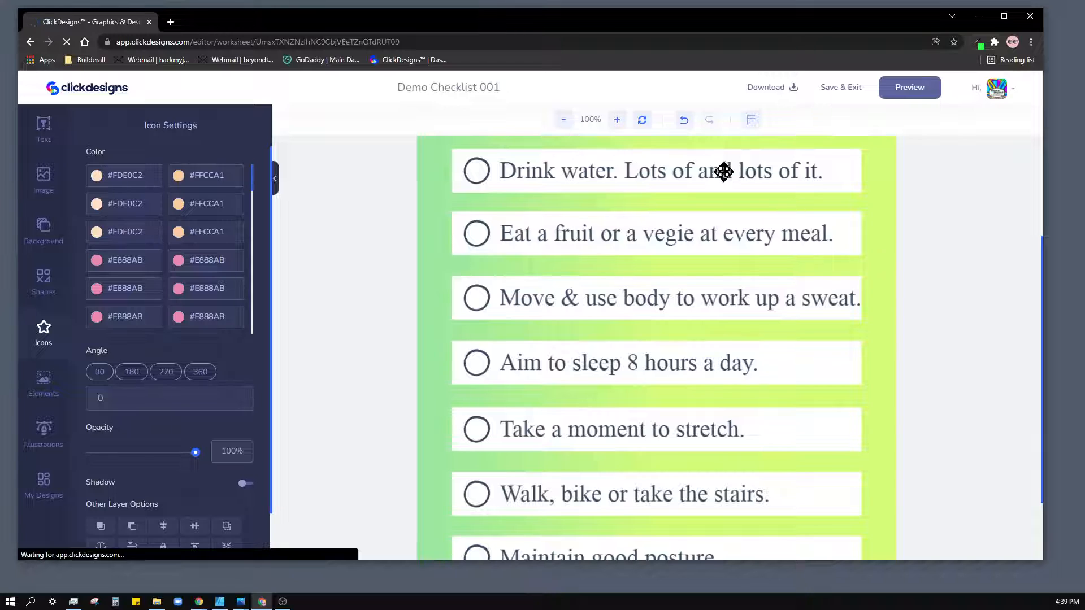
left_click(722, 167)
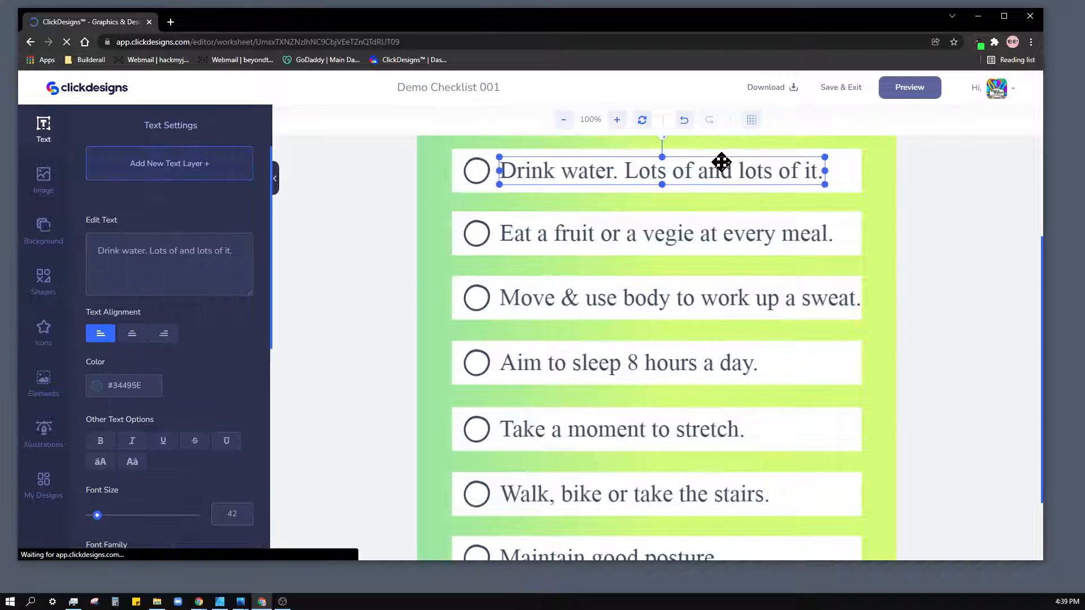
left_click(476, 170)
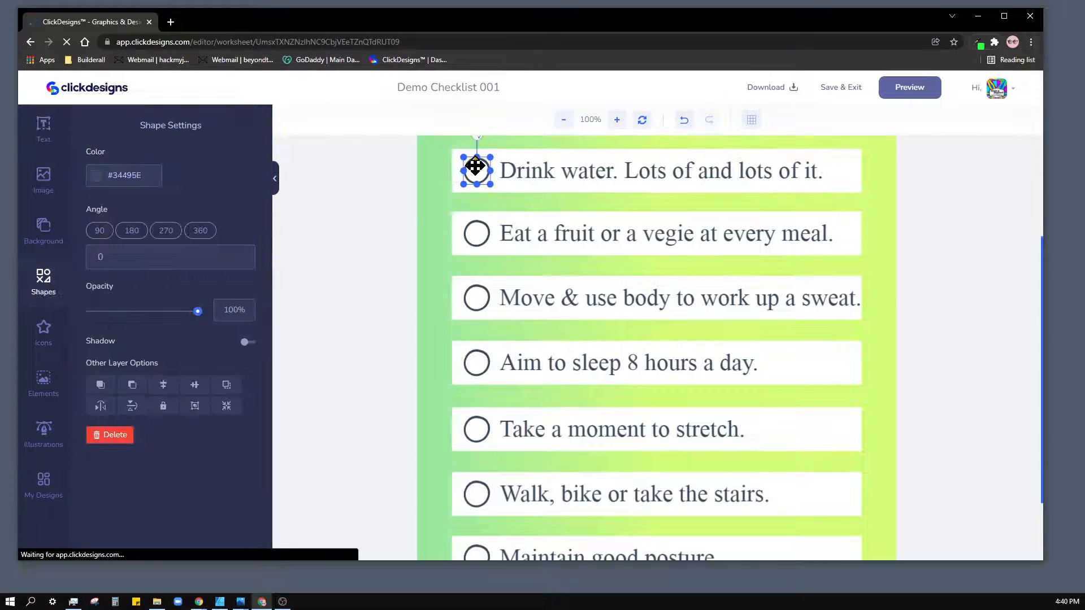
left_click(537, 189)
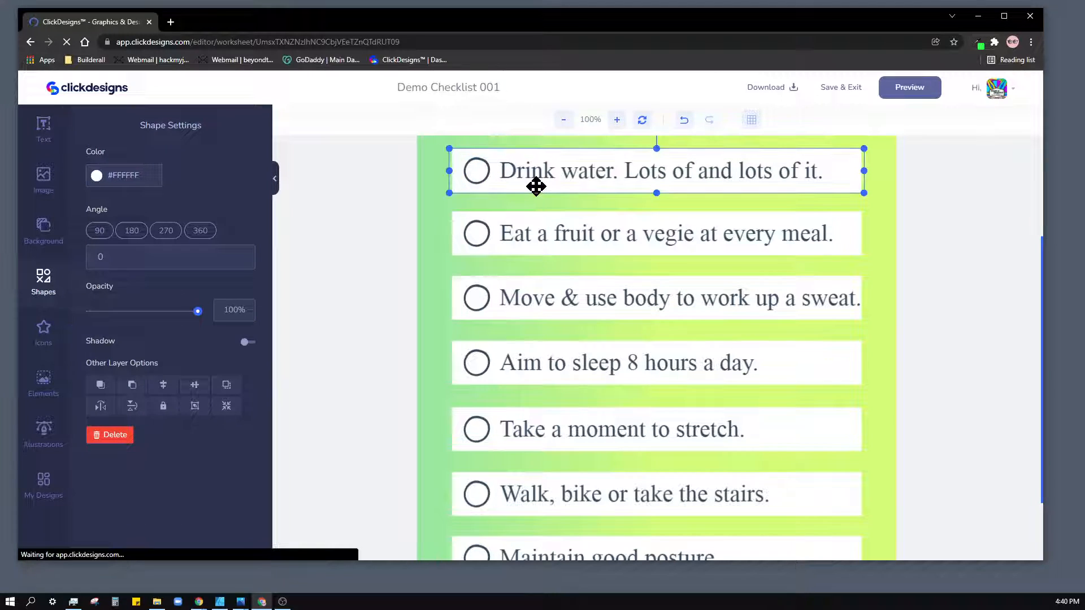
Step: Select the circles of the remaining checklist rows one by one, from Eat a fruit down to Maintain good posture
left_click(476, 234)
left_click(477, 300)
left_click(476, 362)
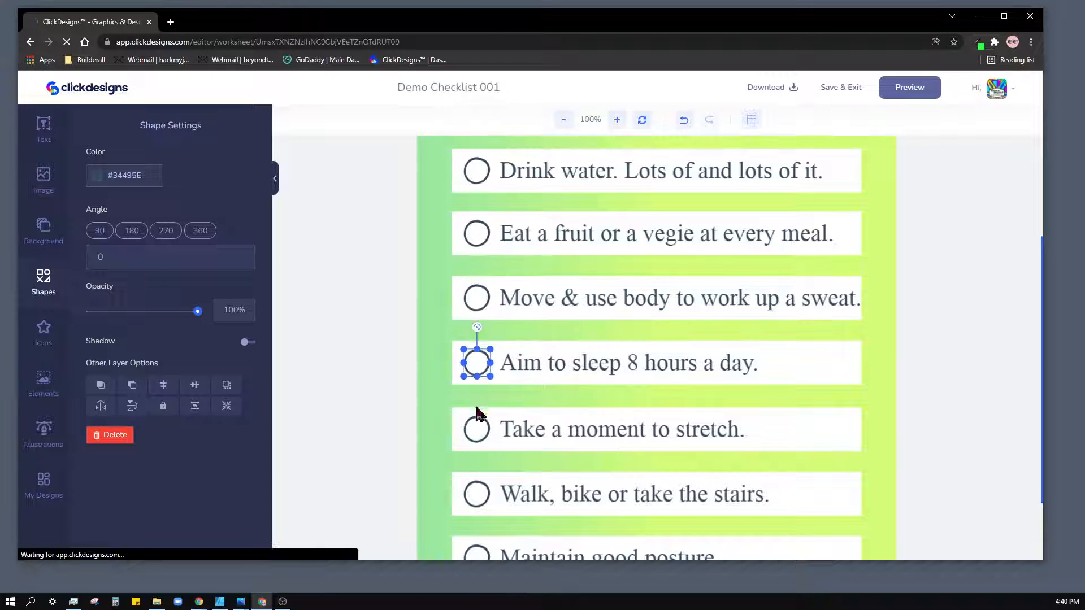
left_click(477, 428)
left_click(475, 491)
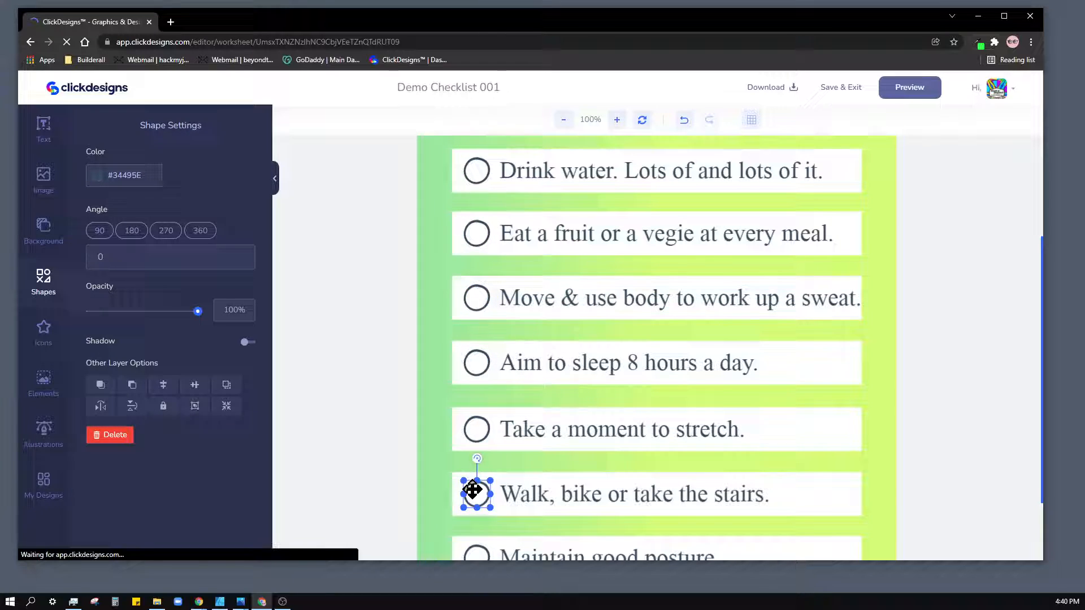
left_click(476, 549)
Step: Select the texts of the first three checklist items in turn to view their text settings
left_click(563, 170)
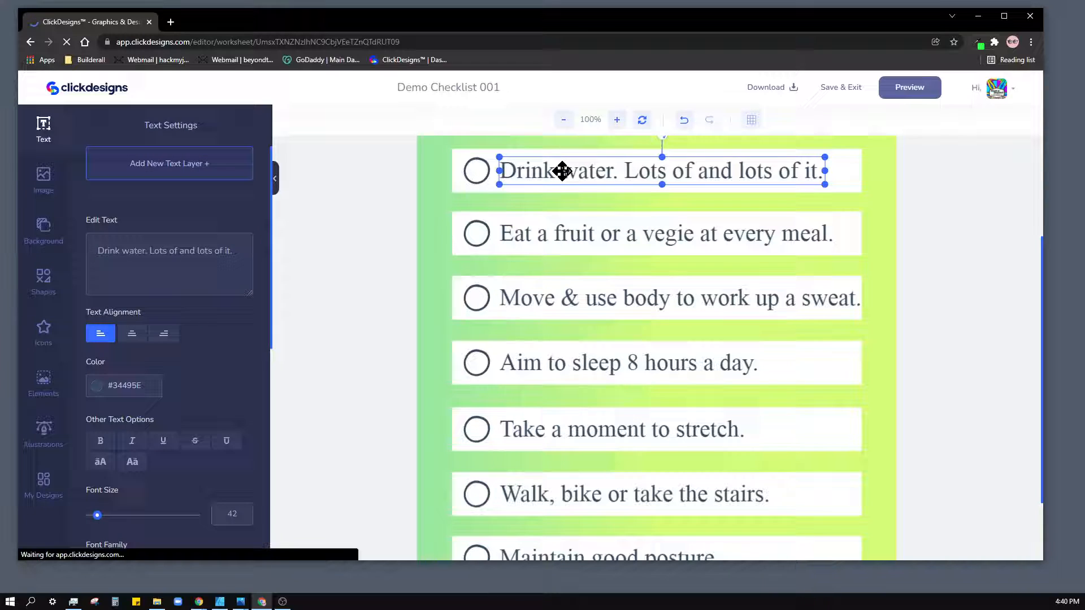
left_click(569, 228)
left_click(579, 297)
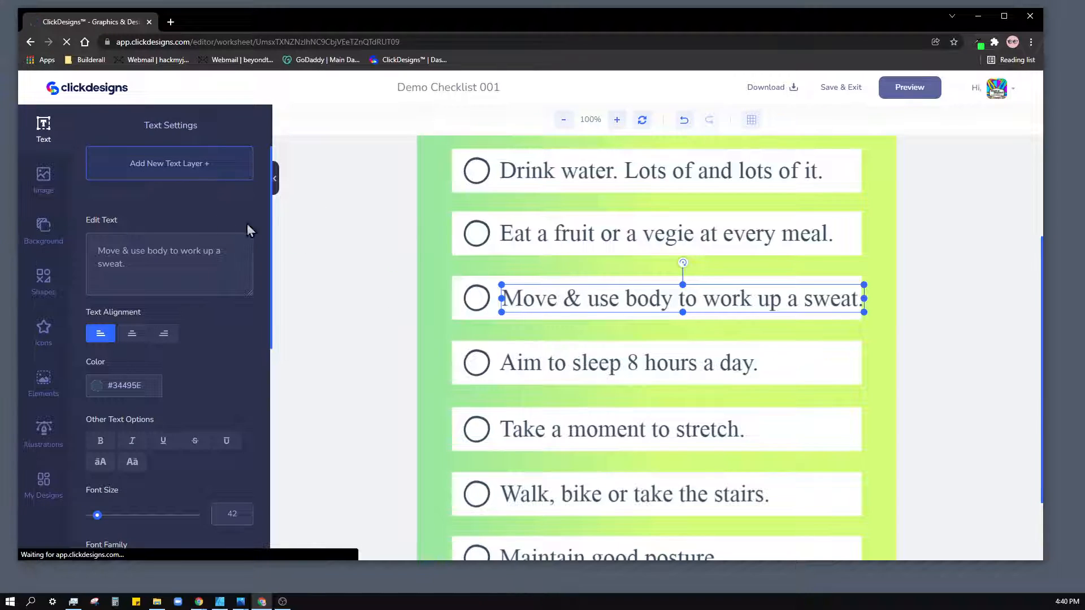
Step: Highlight part of the Move & use body wording on the canvas and the whole sentence in its text settings
left_click(617, 301)
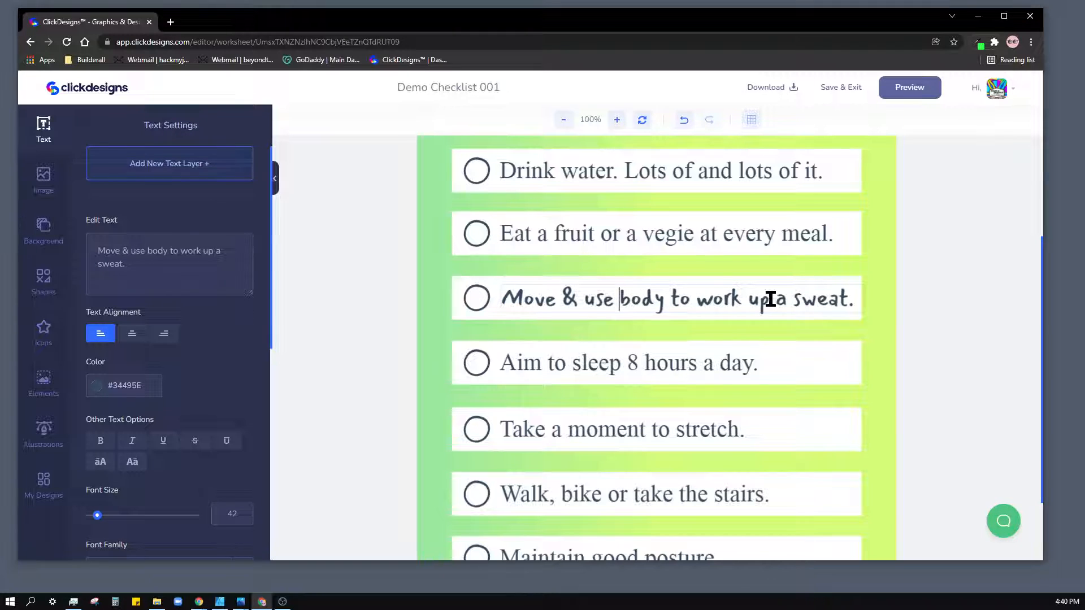
left_click_drag(588, 301, 703, 300)
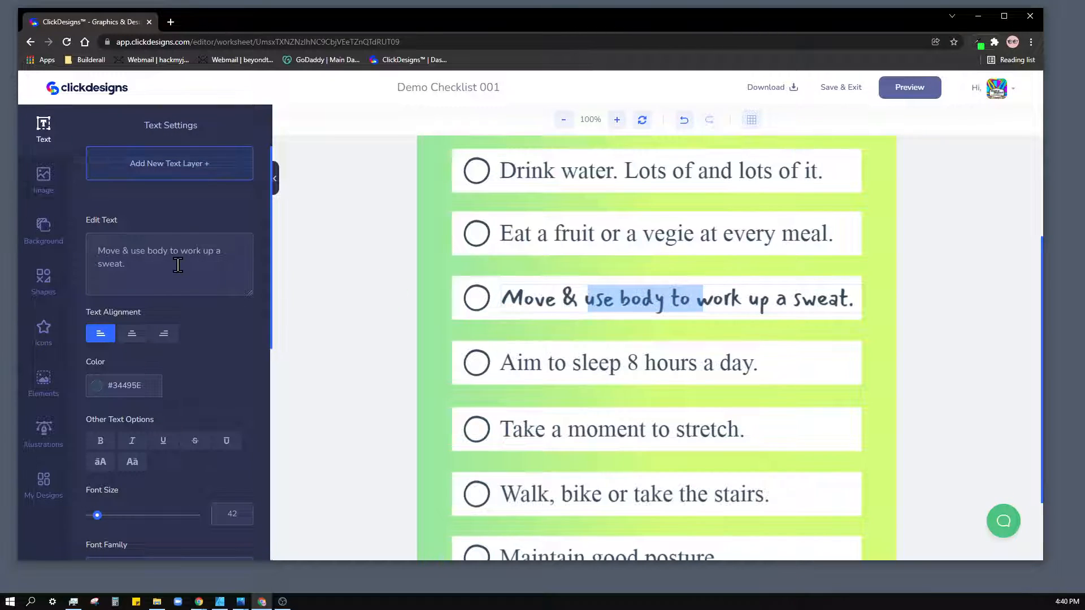
left_click_drag(128, 264, 90, 249)
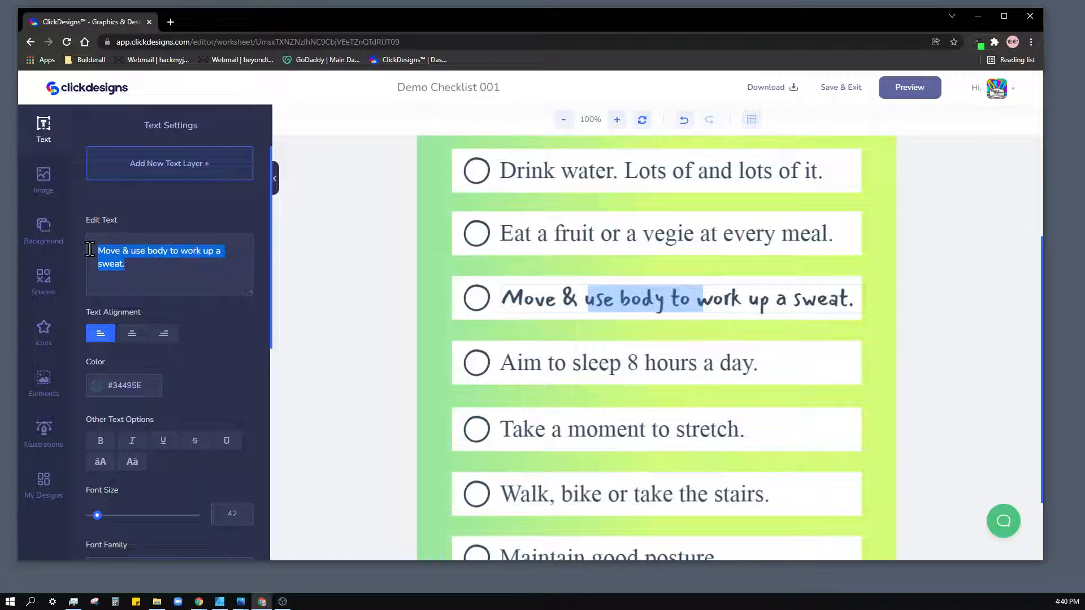
left_click(110, 252)
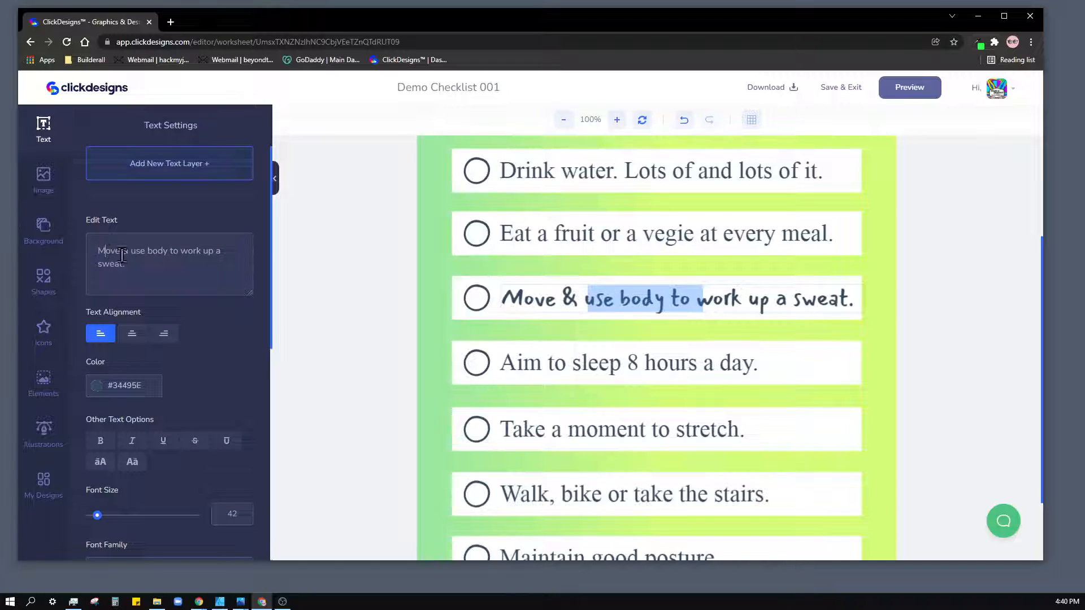
Step: Select the other checklist item texts one by one, through Maintain good posture, to refresh each in its handwritten font
left_click(603, 363)
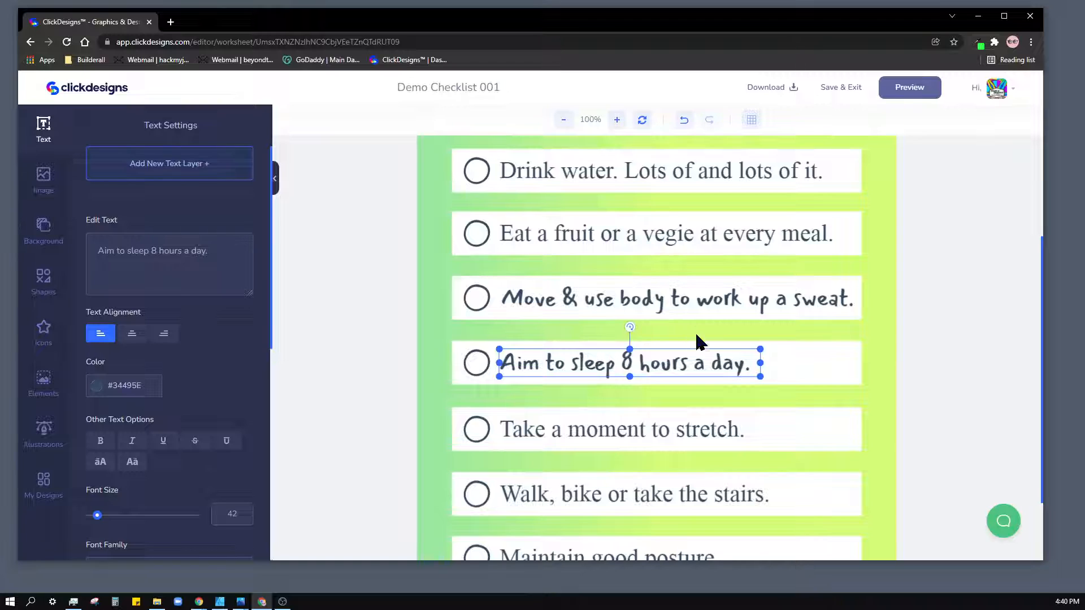
left_click(551, 233)
left_click(549, 171)
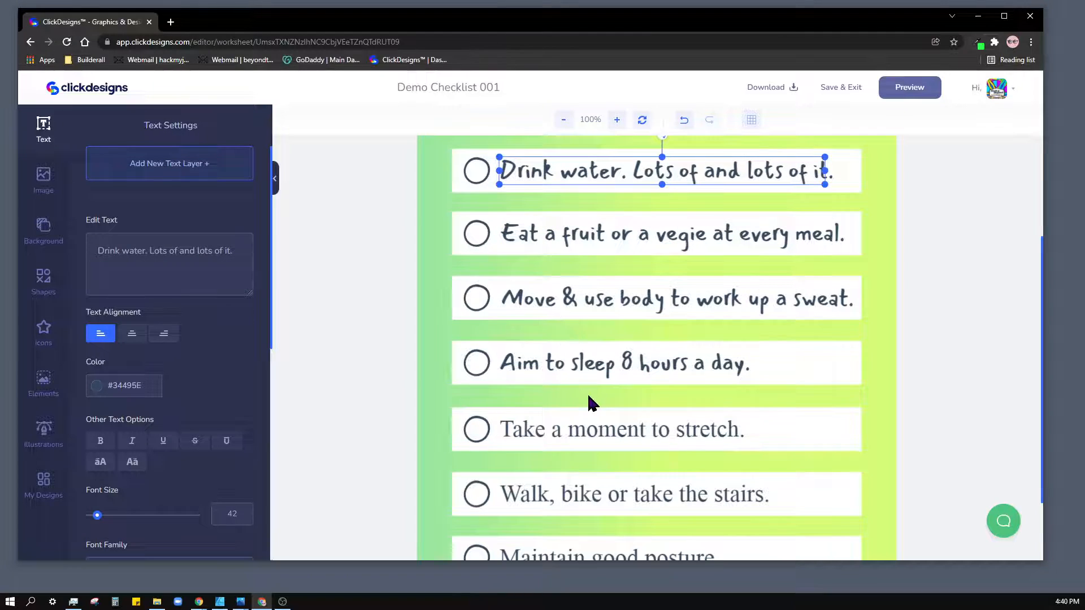
left_click(594, 434)
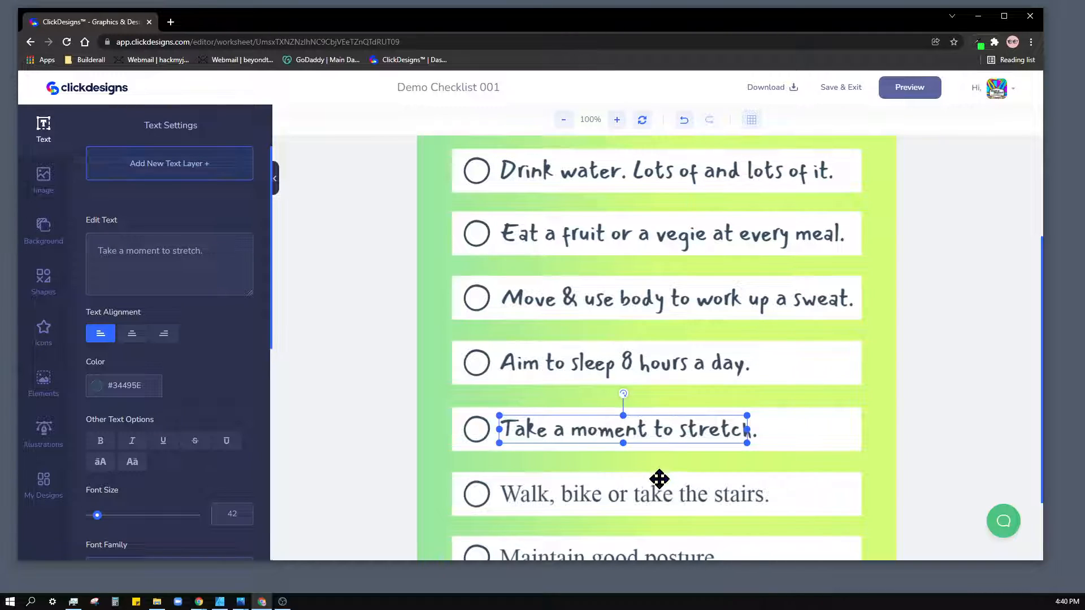
left_click(612, 497)
scroll(777, 404, "down", 2)
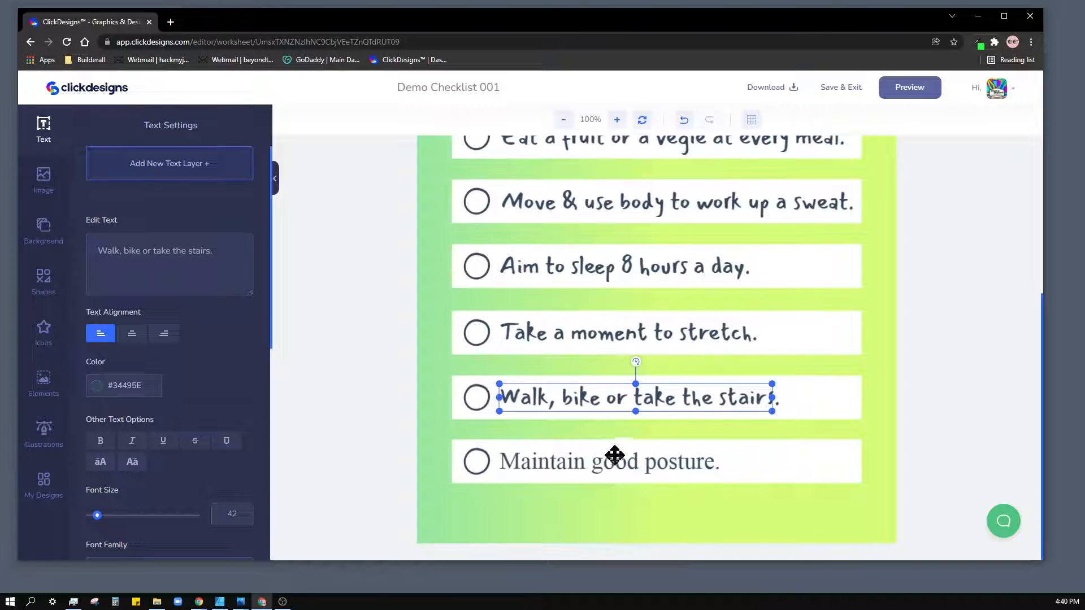
left_click(599, 466)
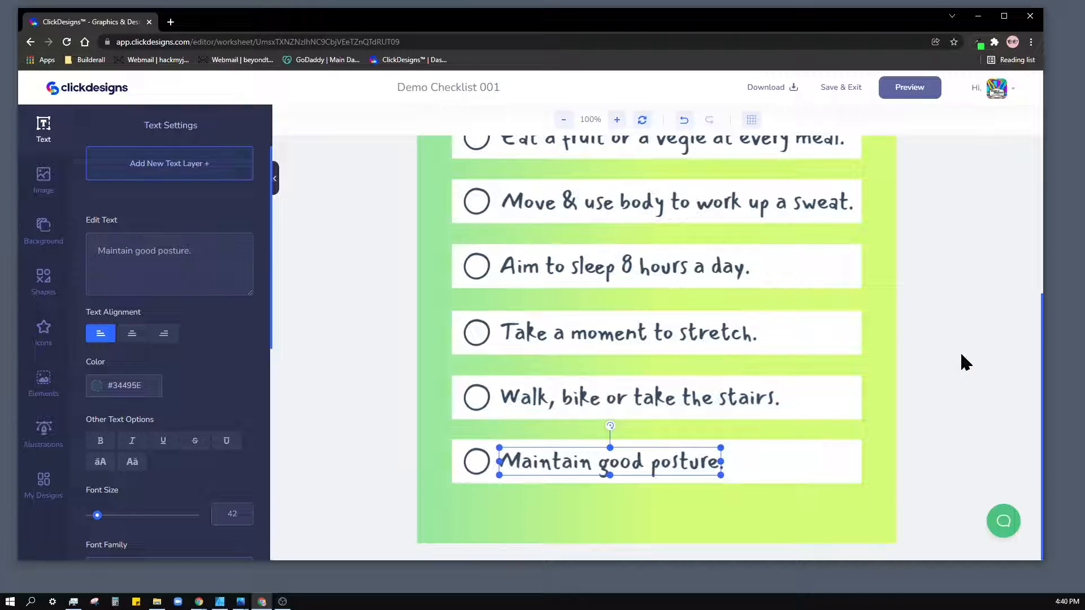
Step: Move the heart character icon slightly down and to the right at the top of the checklist
scroll(963, 361, "up", 6)
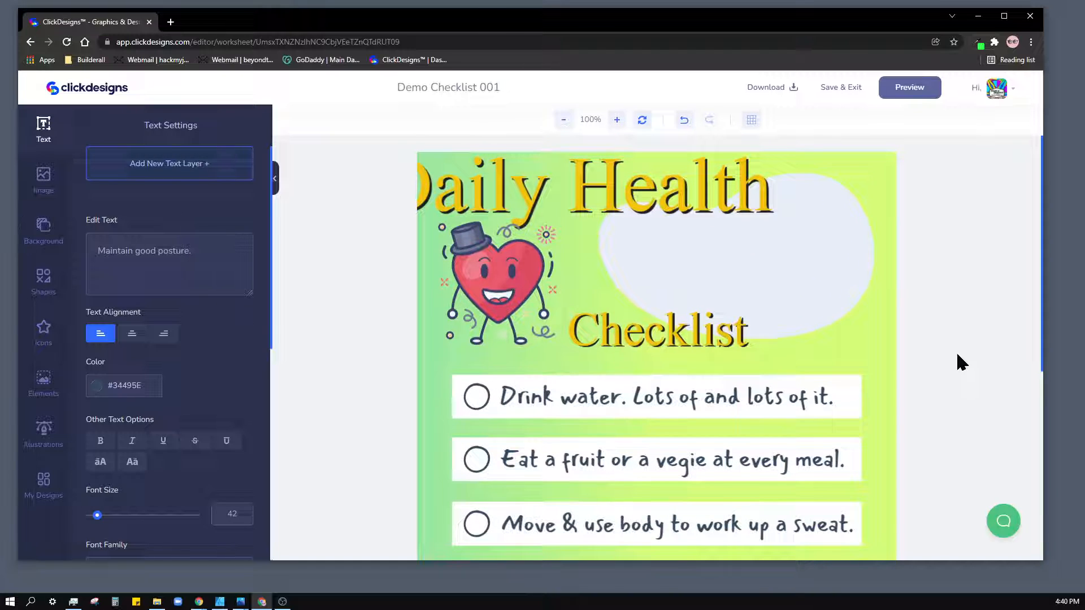
left_click(494, 268)
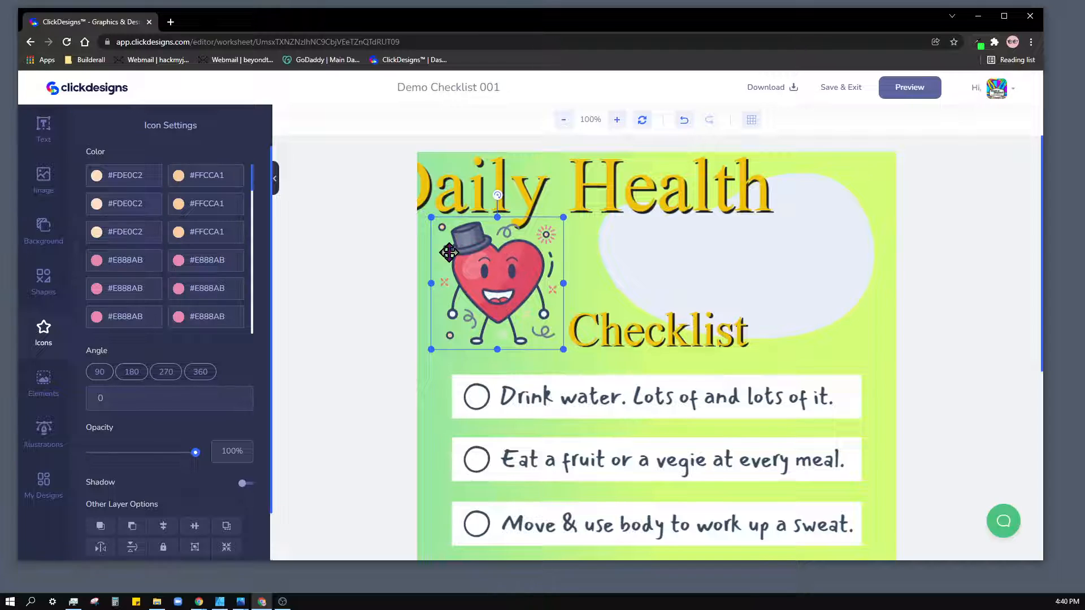
left_click_drag(503, 288, 505, 297)
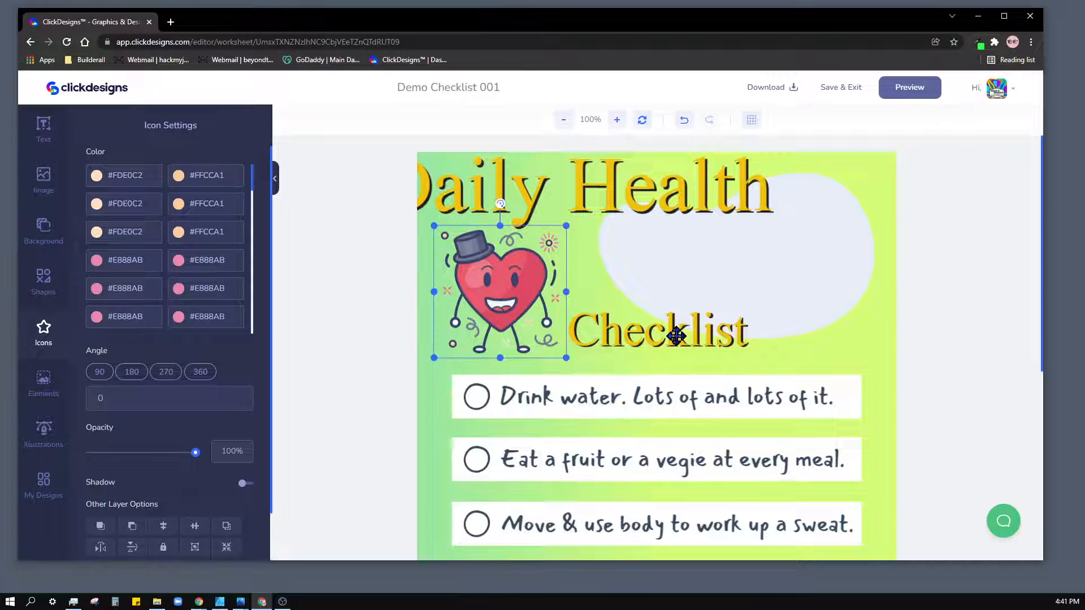
Step: Move the Checklist and Daily Health titles rightward within the page and nudge the heart icon slightly down and right again
left_click(705, 331)
left_click(586, 192)
mouse_move(586, 193)
left_mouse_down()
mouse_move(700, 185)
mouse_move(706, 199)
left_mouse_up()
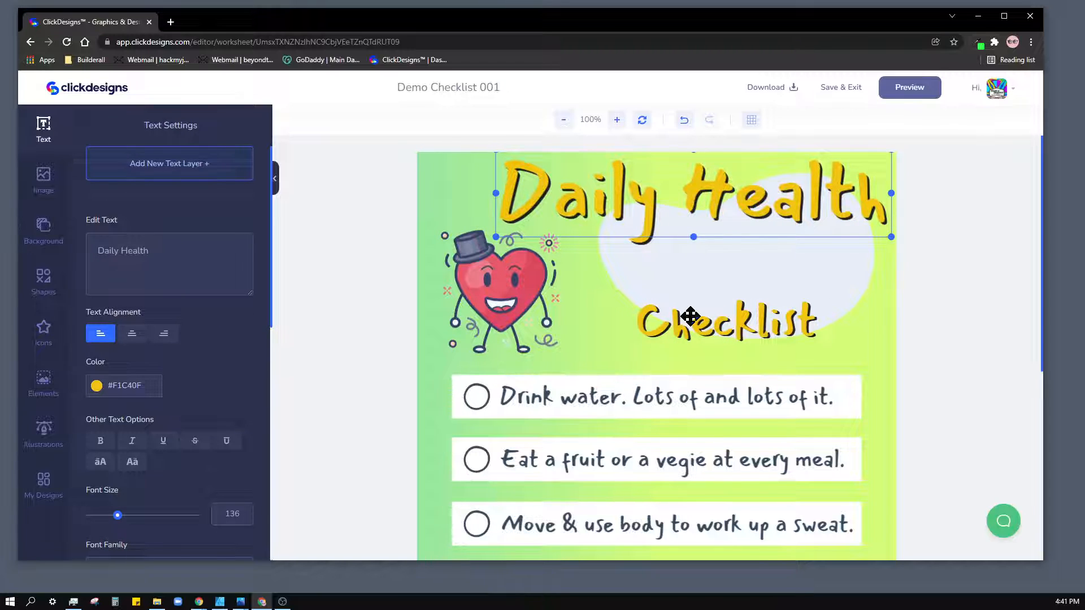
left_click(530, 287)
left_click_drag(530, 288, 535, 294)
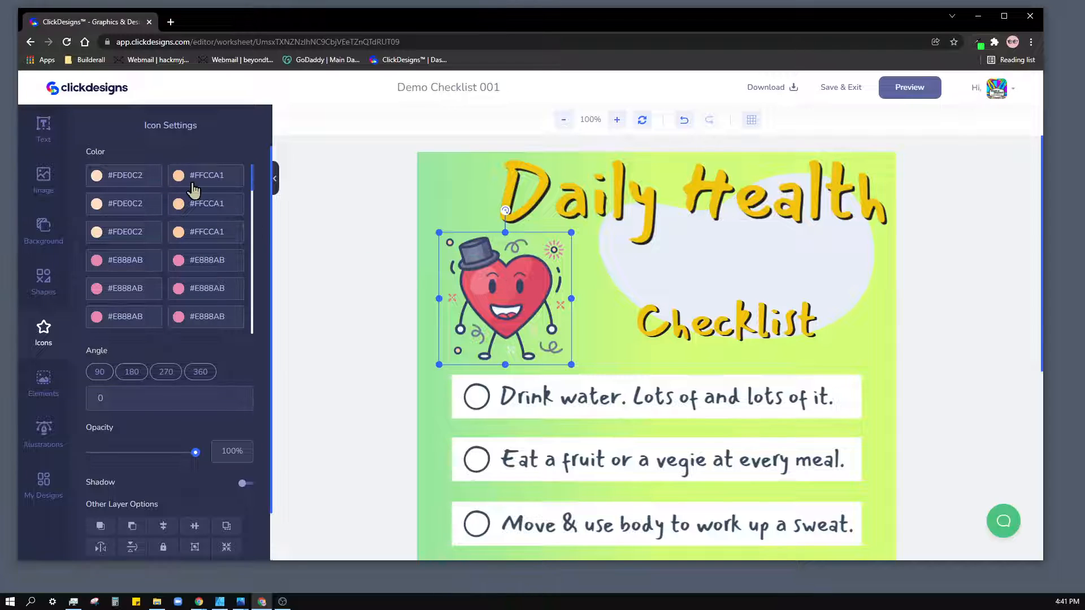
Step: Examine the full list of colour swatches that make up the heart icon
scroll(191, 195, "down", 3)
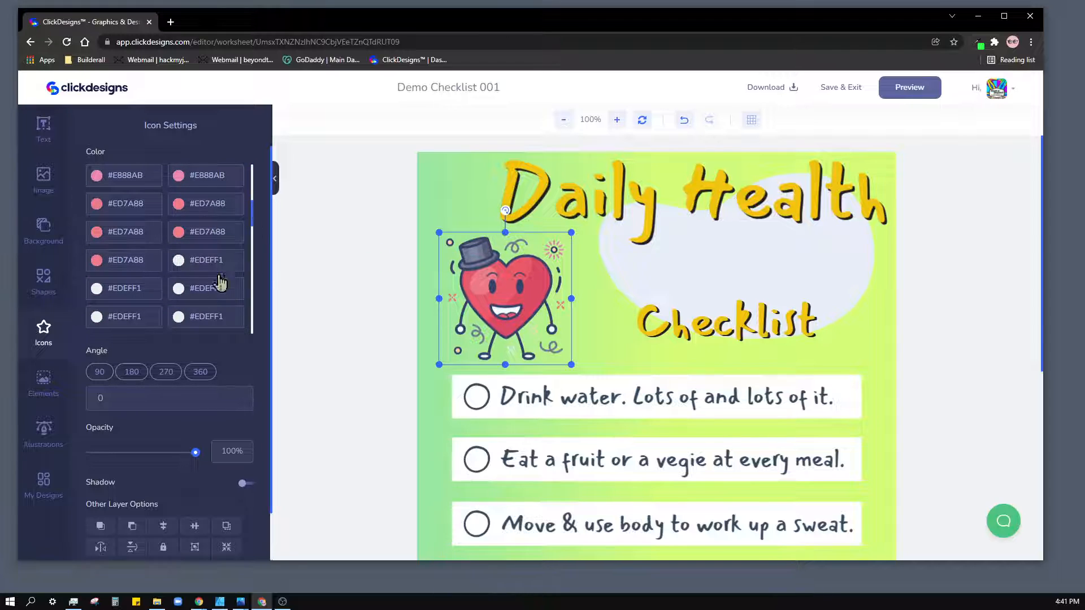
scroll(206, 277, "down", 2)
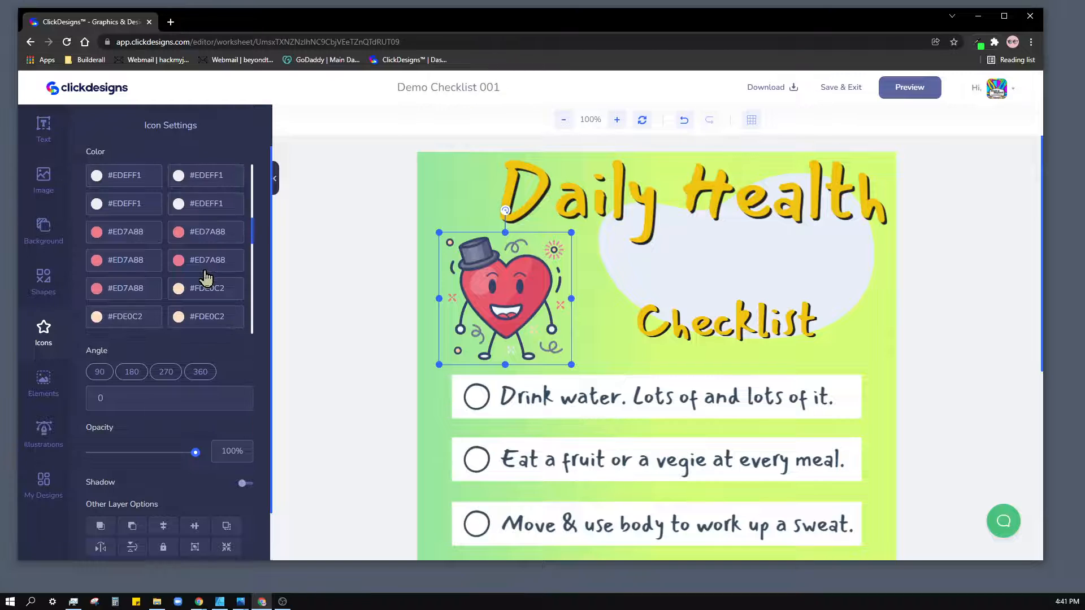
scroll(206, 277, "down", 3)
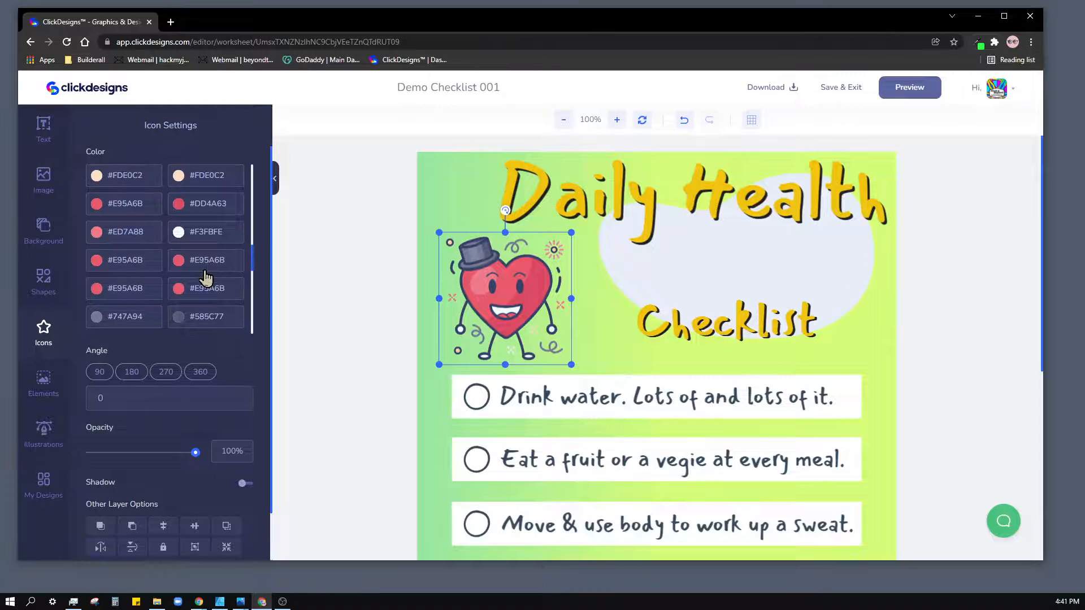
scroll(208, 249, "down", 3)
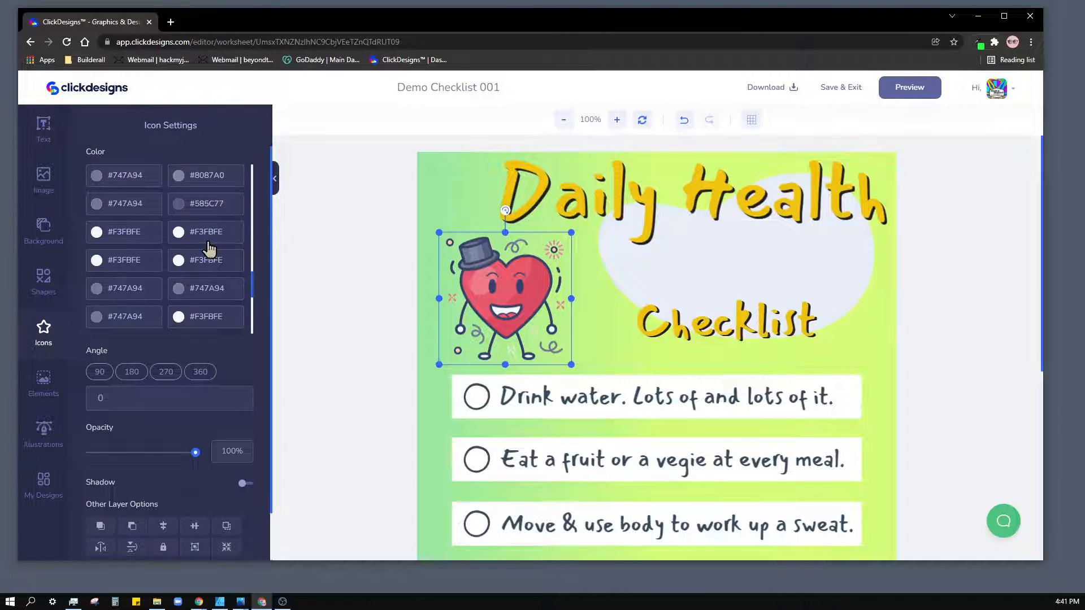
scroll(208, 248, "up", 3)
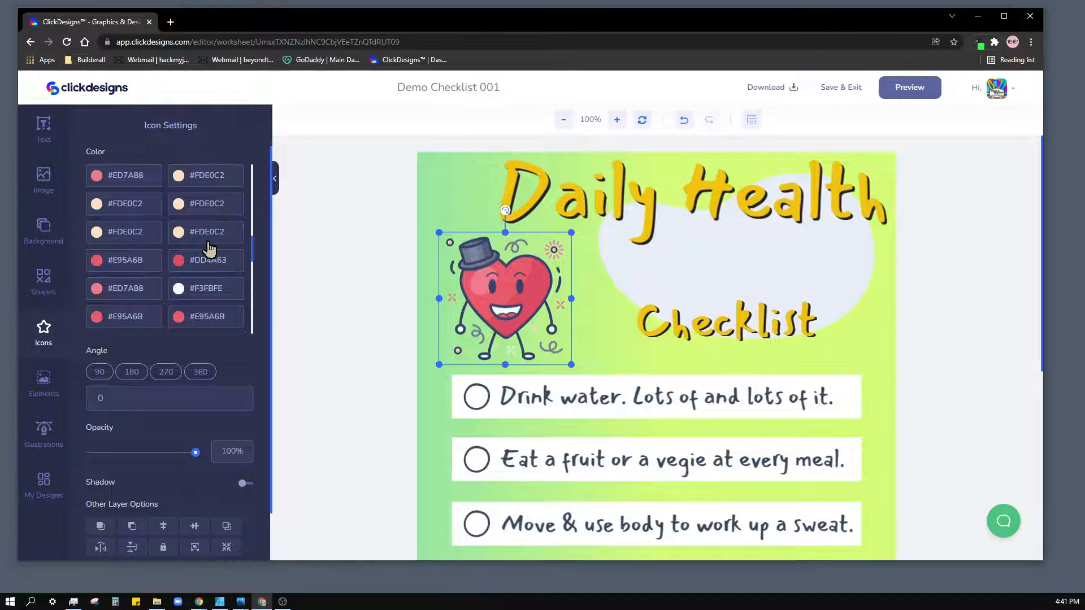
scroll(209, 249, "down", 5)
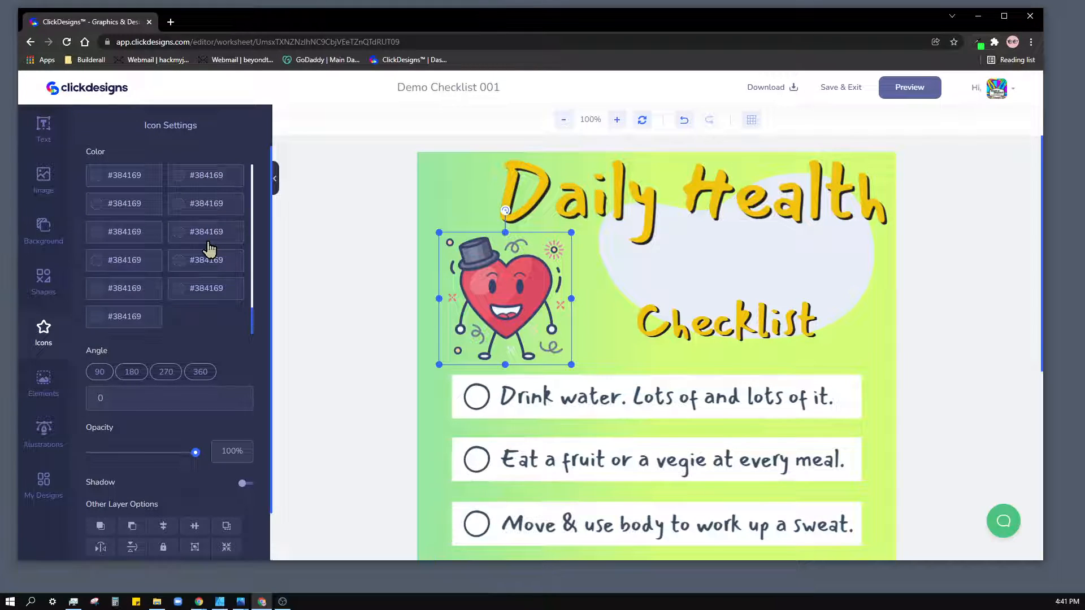
scroll(208, 248, "up", 3)
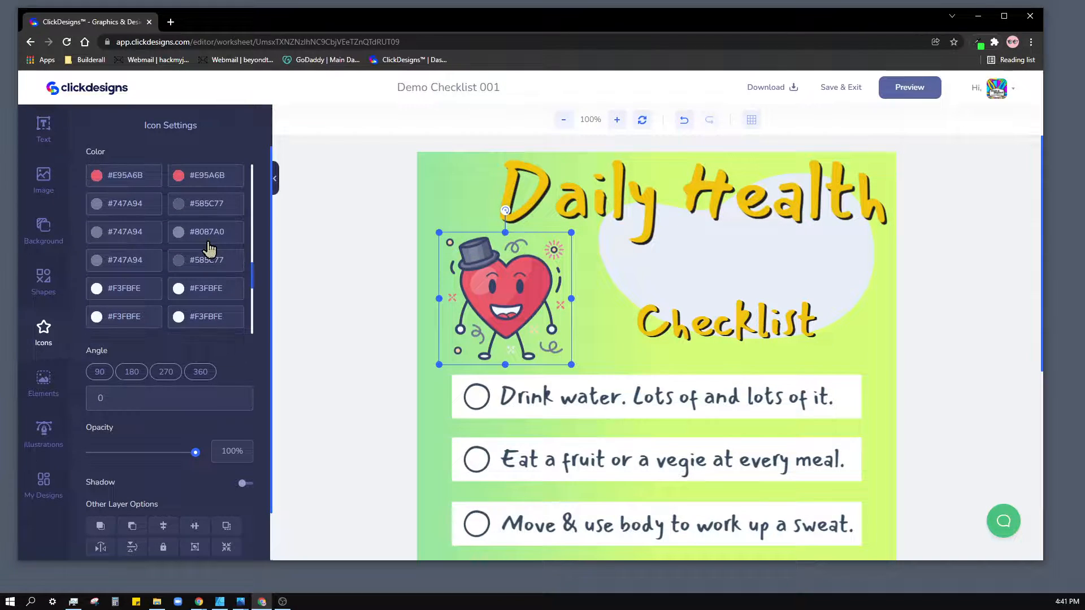
scroll(208, 249, "up", 3)
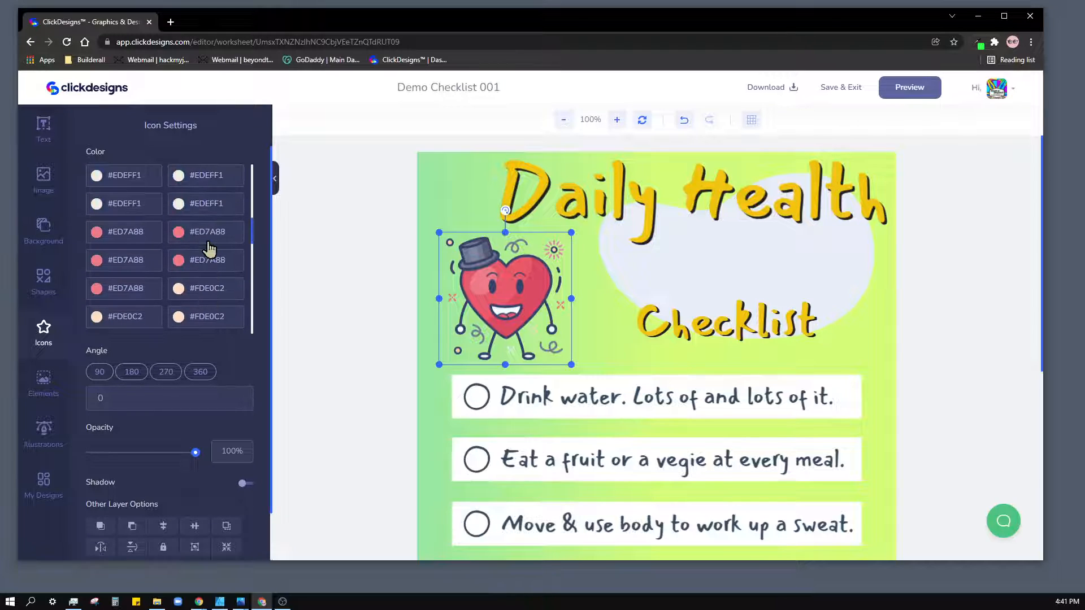
scroll(209, 249, "down", 3)
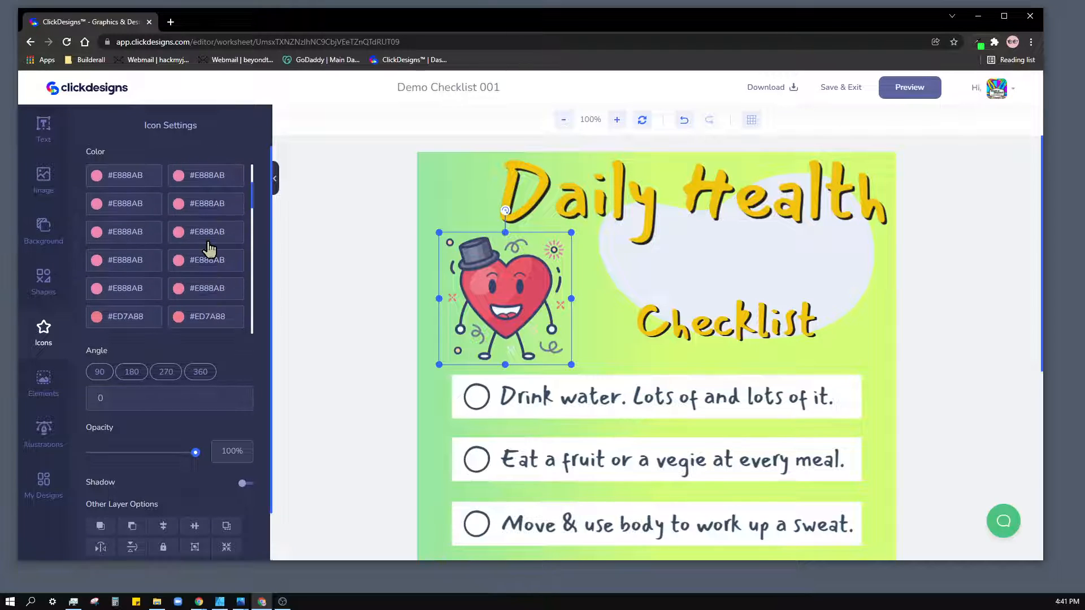
scroll(209, 249, "up", 1)
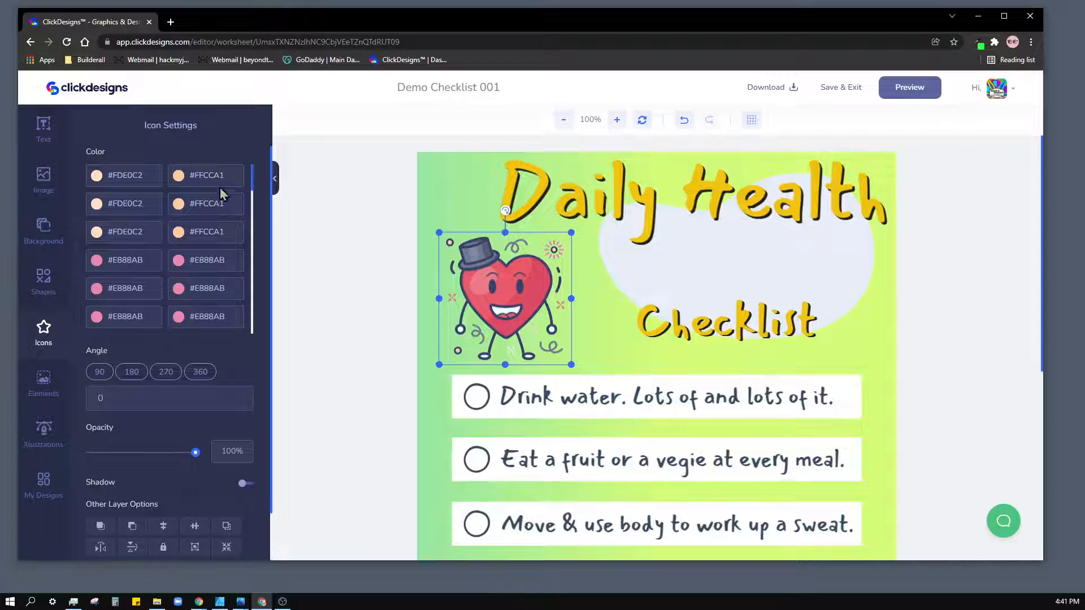
Step: Recolour the right half of the heart from its #DD4A63 swatch, trying dark red and purple before settling on #AC225B
scroll(214, 238, "down", 3)
scroll(213, 237, "down", 5)
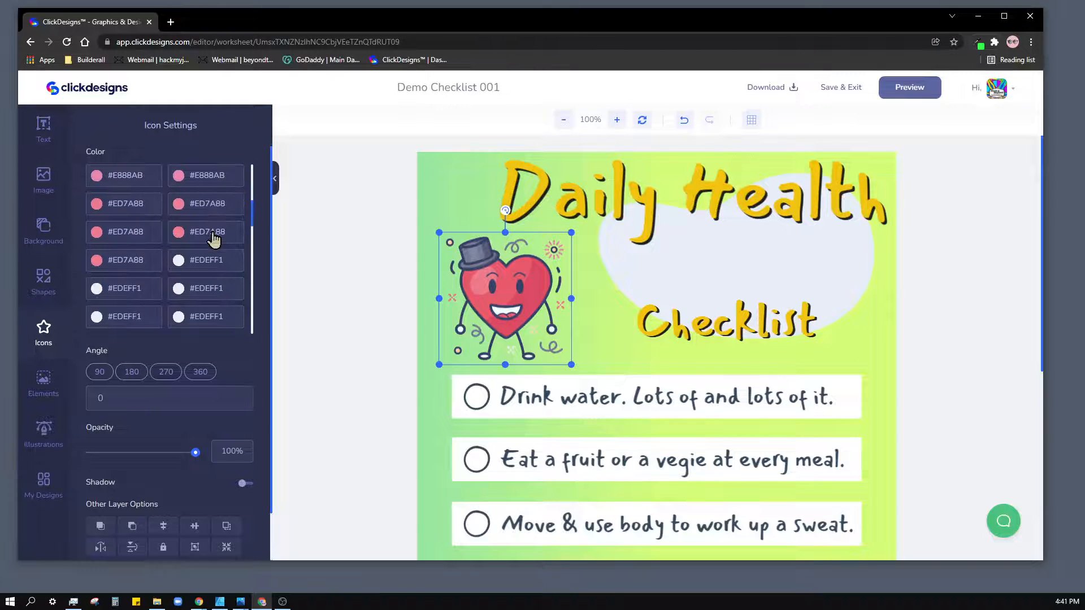
scroll(214, 238, "down", 2)
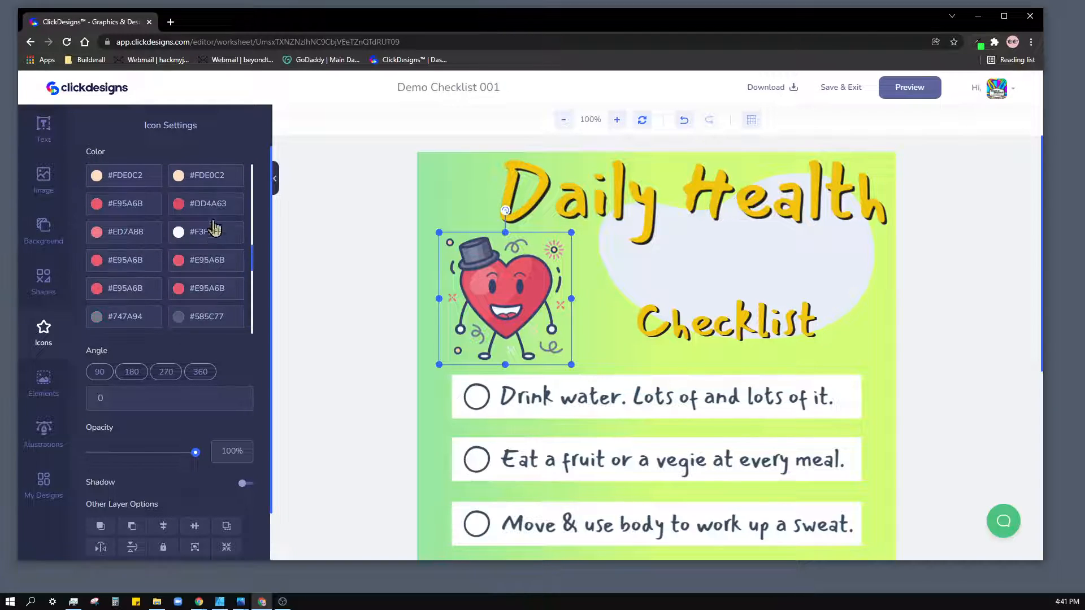
left_click(210, 209)
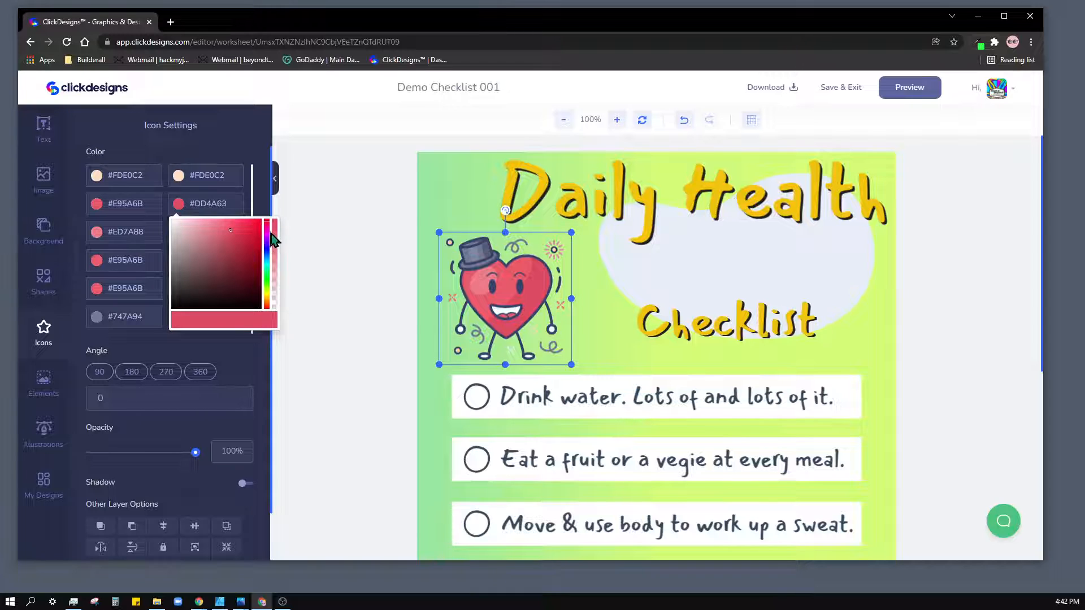
mouse_move(240, 232)
left_mouse_down()
mouse_move(253, 226)
mouse_move(260, 254)
mouse_move(224, 241)
mouse_move(236, 234)
mouse_move(244, 249)
left_mouse_up()
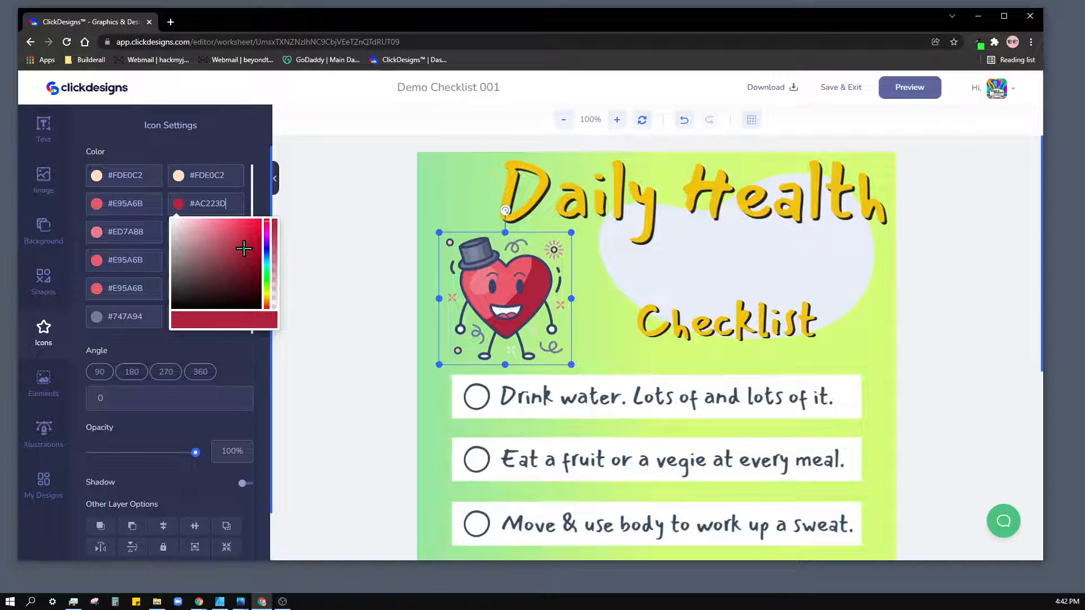
left_click(266, 241)
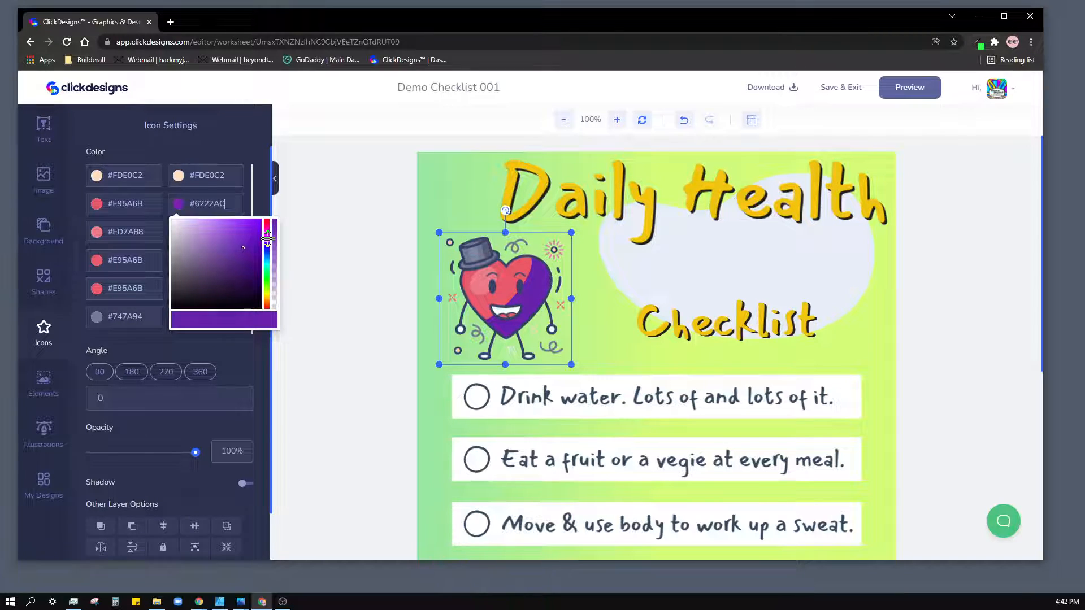
left_click_drag(267, 240, 268, 230)
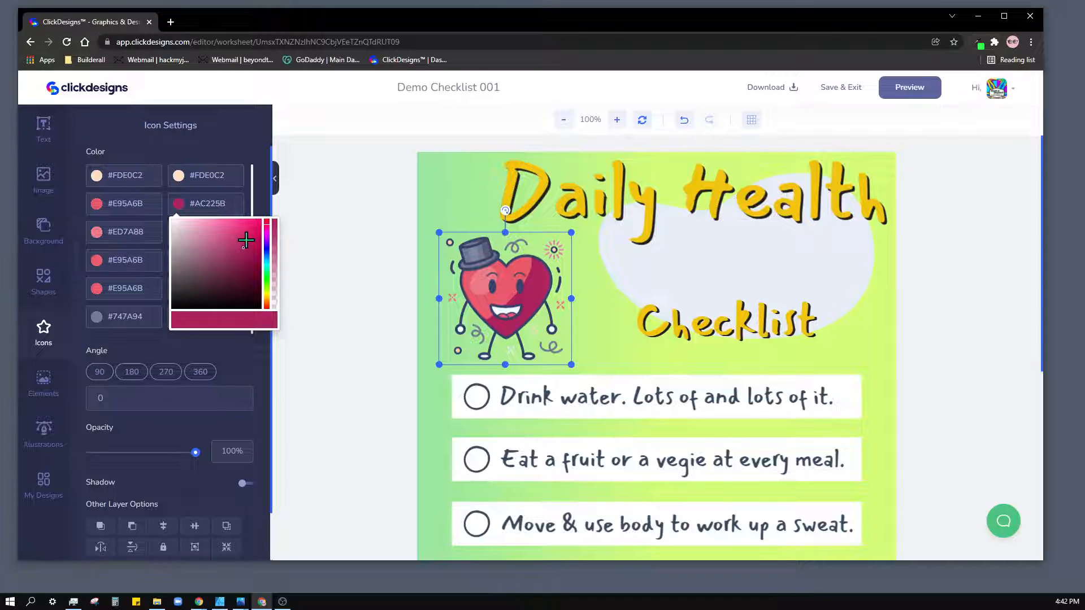
Step: Set the left half of the heart to pink-purple #E25AE9 and its right half to matching darker purple #AC22A9
left_click(107, 206)
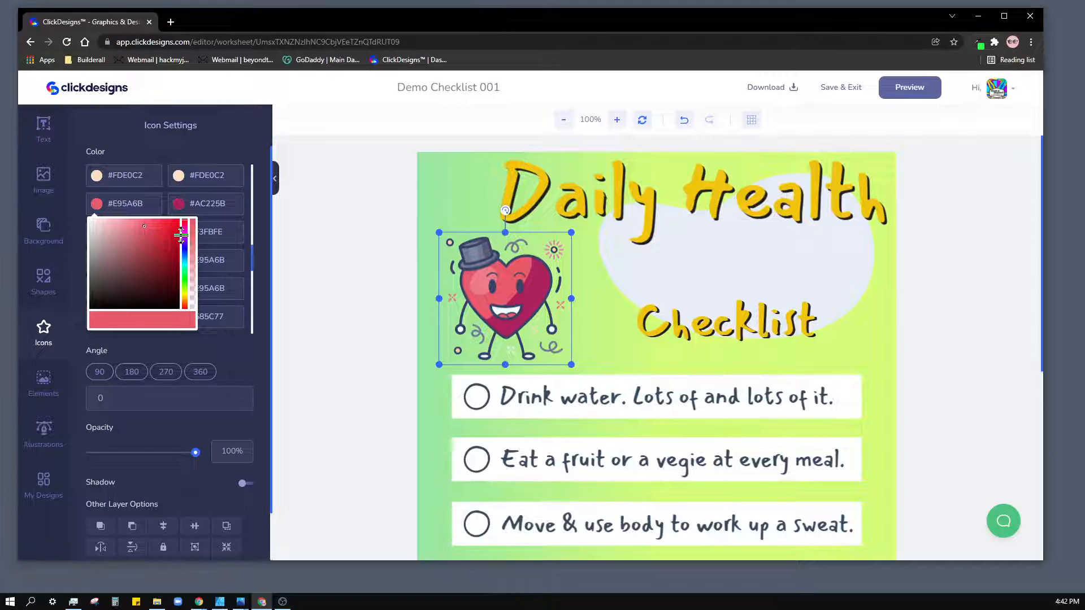
left_click_drag(181, 233, 181, 237)
left_click(205, 208)
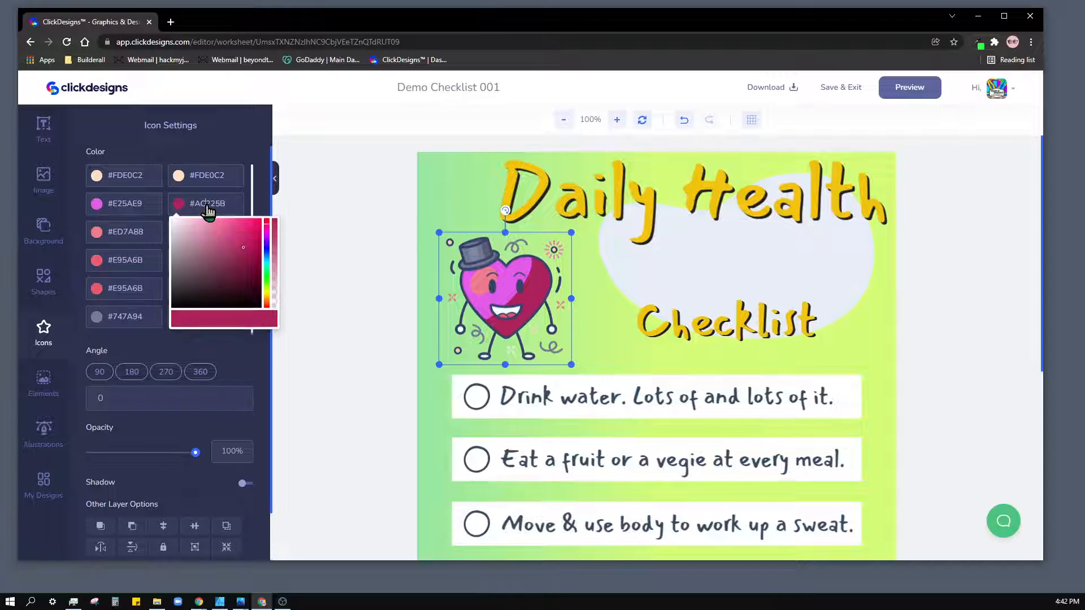
left_click_drag(264, 233, 263, 234)
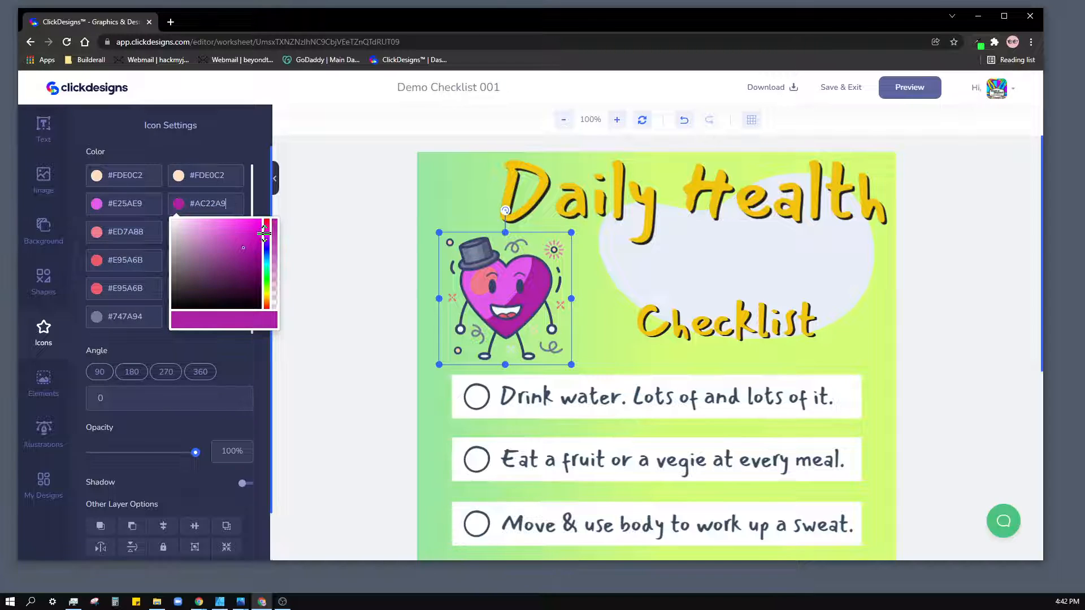
Step: Recolour the heart character's tongue to a semi-transparent bright green
left_click(122, 289)
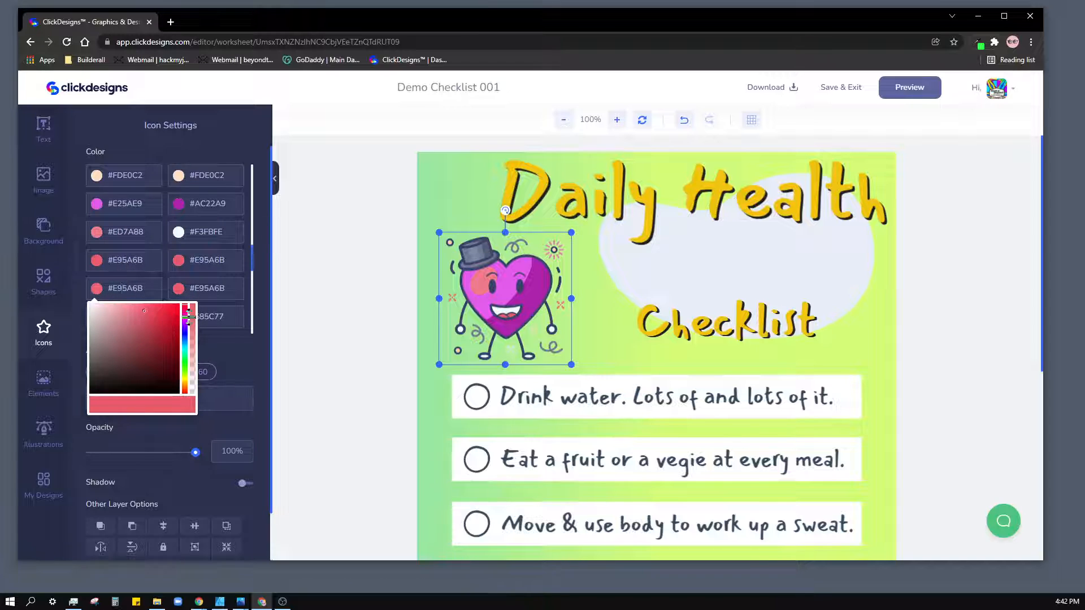
mouse_move(188, 317)
left_mouse_down()
mouse_move(198, 350)
mouse_move(182, 322)
mouse_move(150, 310)
mouse_move(178, 312)
left_mouse_up()
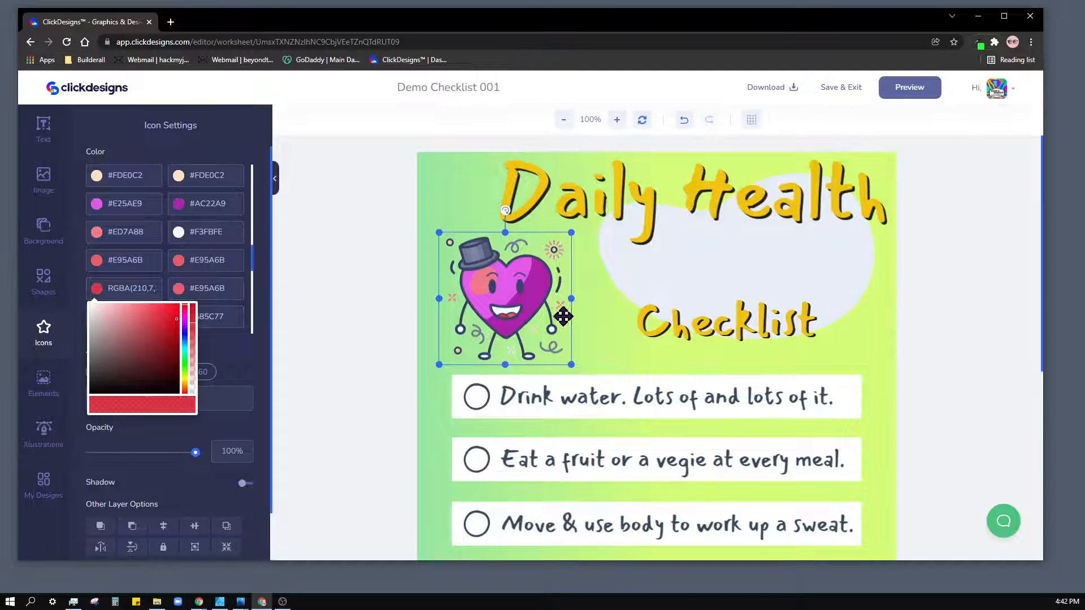
left_click(183, 323)
mouse_move(183, 320)
left_mouse_down()
mouse_move(186, 353)
mouse_move(185, 314)
mouse_move(188, 348)
mouse_move(170, 315)
mouse_move(179, 303)
left_mouse_up()
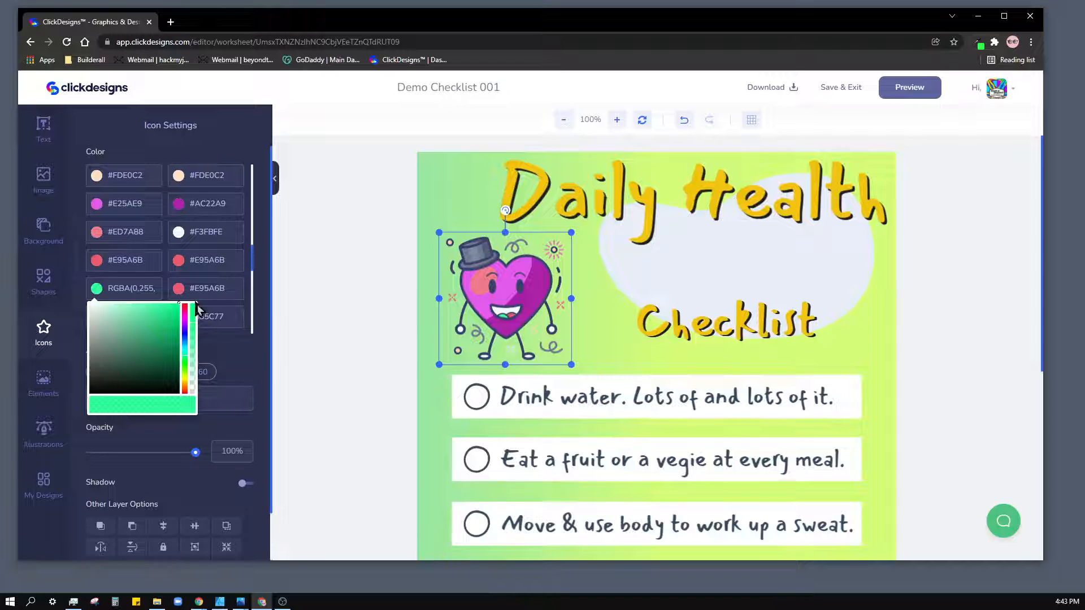
Step: Set the heart icon's #E95A6B swatch next to the green one to blue #2389EA
left_click(191, 288)
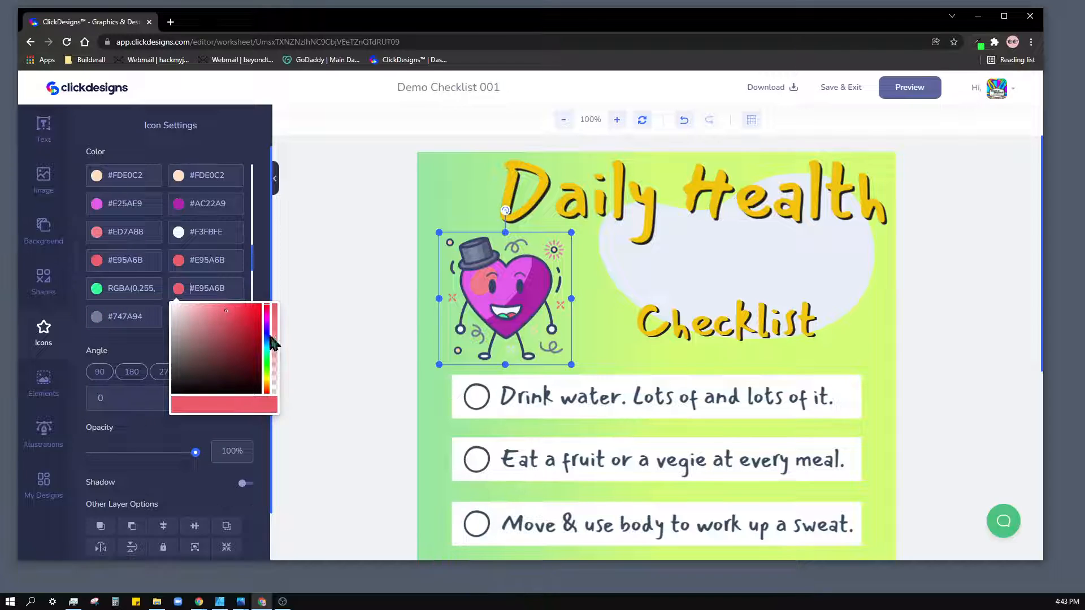
left_click_drag(263, 333, 272, 350)
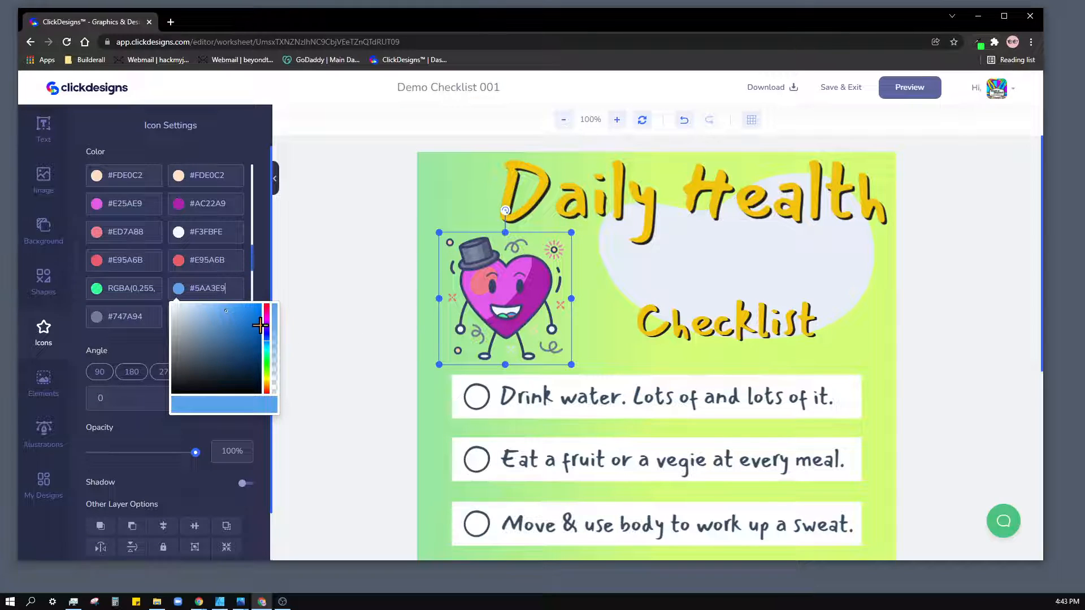
left_click(235, 330)
left_click_drag(235, 330, 248, 314)
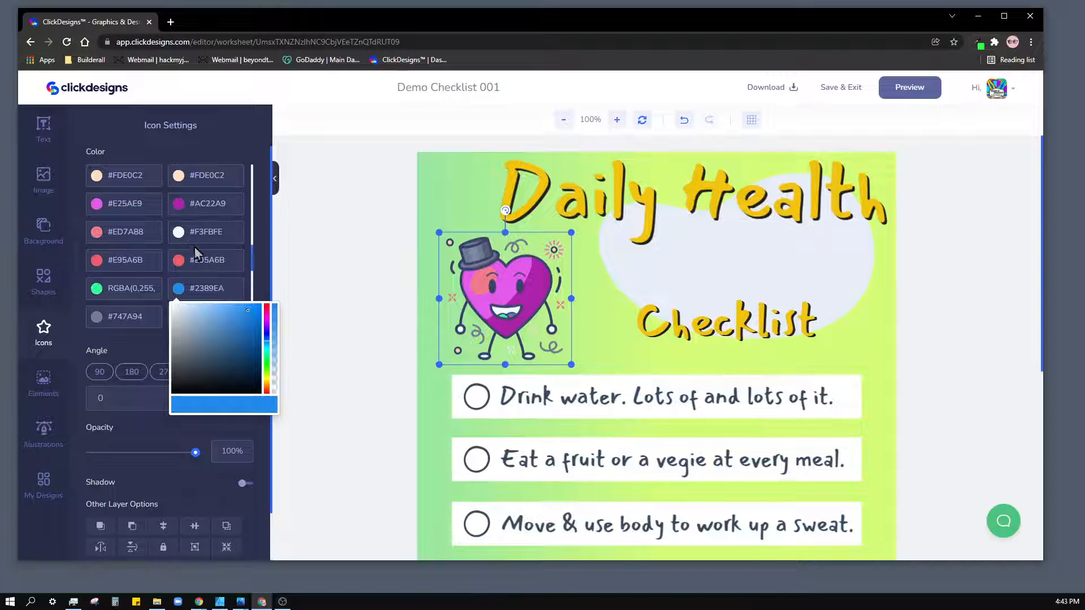
Step: Change the heart icon's #ED7A88 colour to blue #3937D7
left_click(110, 233)
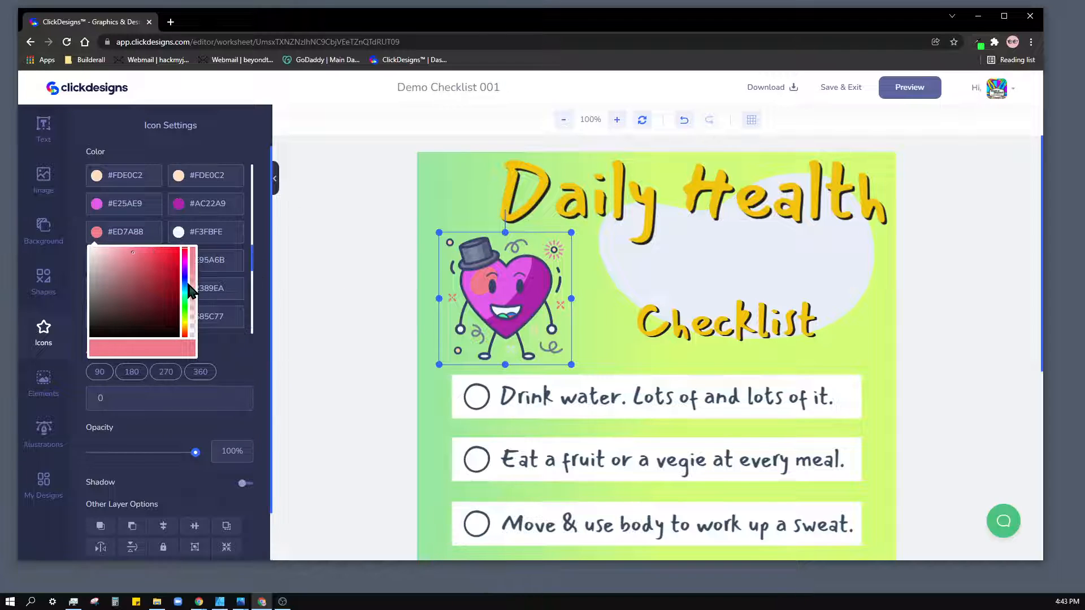
mouse_move(160, 260)
left_mouse_down()
mouse_move(174, 250)
mouse_move(173, 278)
mouse_move(150, 261)
mouse_move(185, 277)
left_mouse_up()
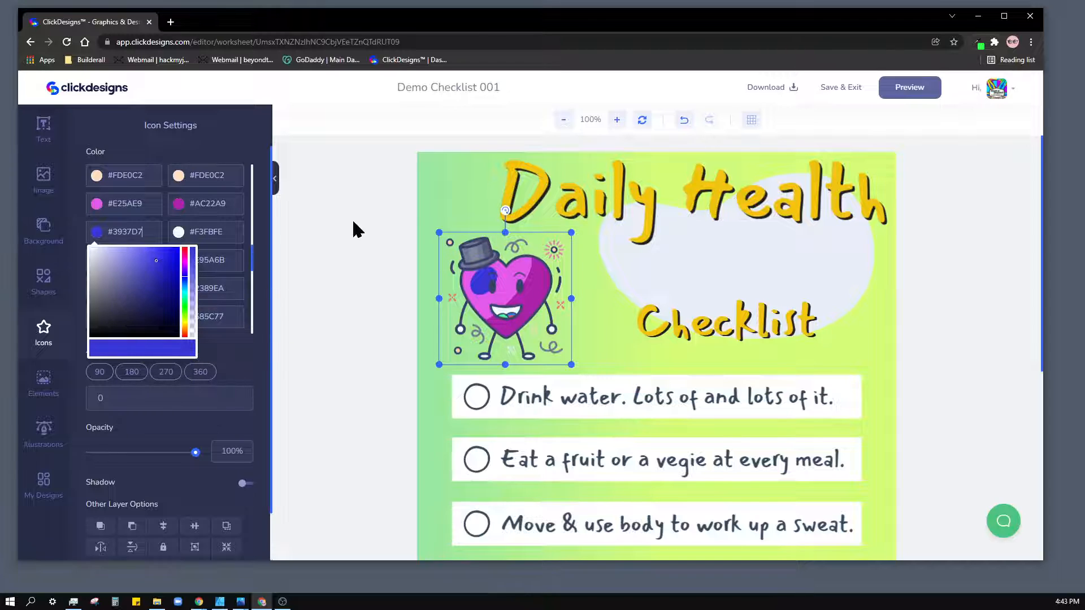
left_click(342, 267)
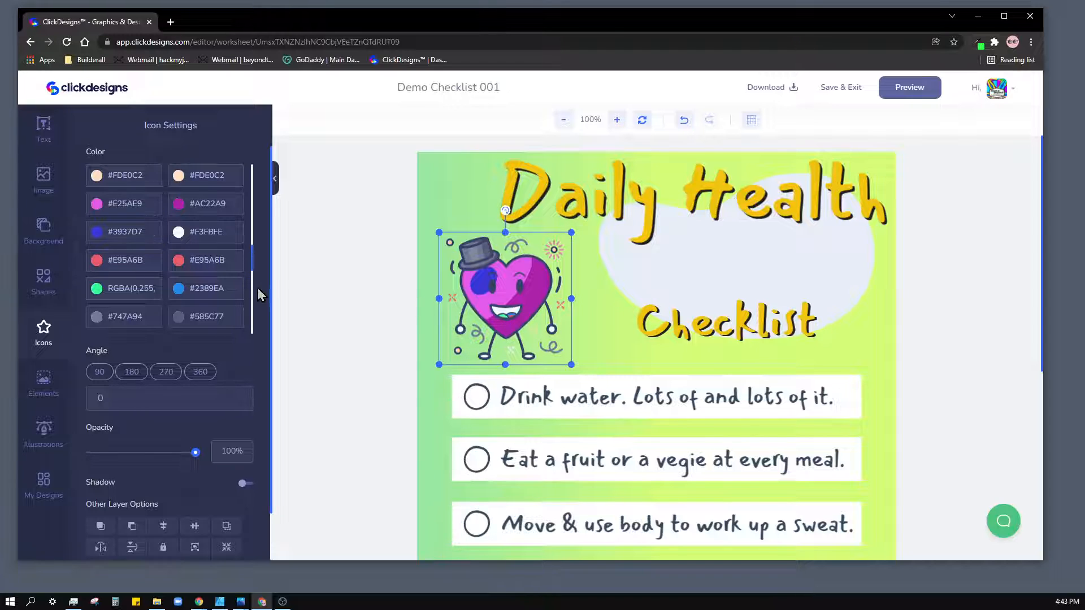
left_click_drag(252, 272, 253, 338)
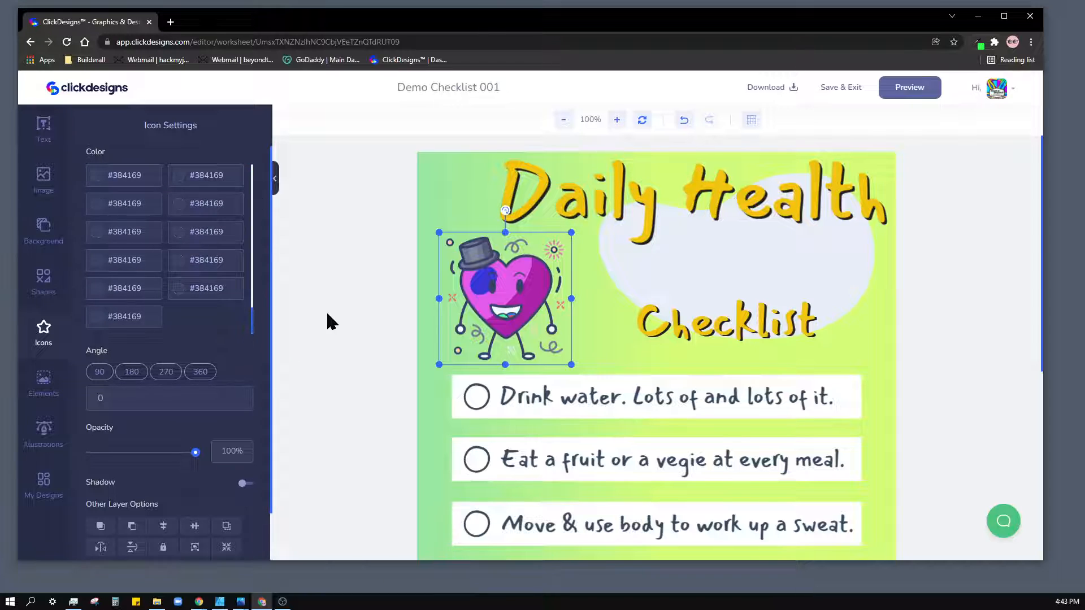
Step: Nudge the heart character slightly right and down, and move the Daily Health title down and left until it meets the character's hat
left_click(612, 286)
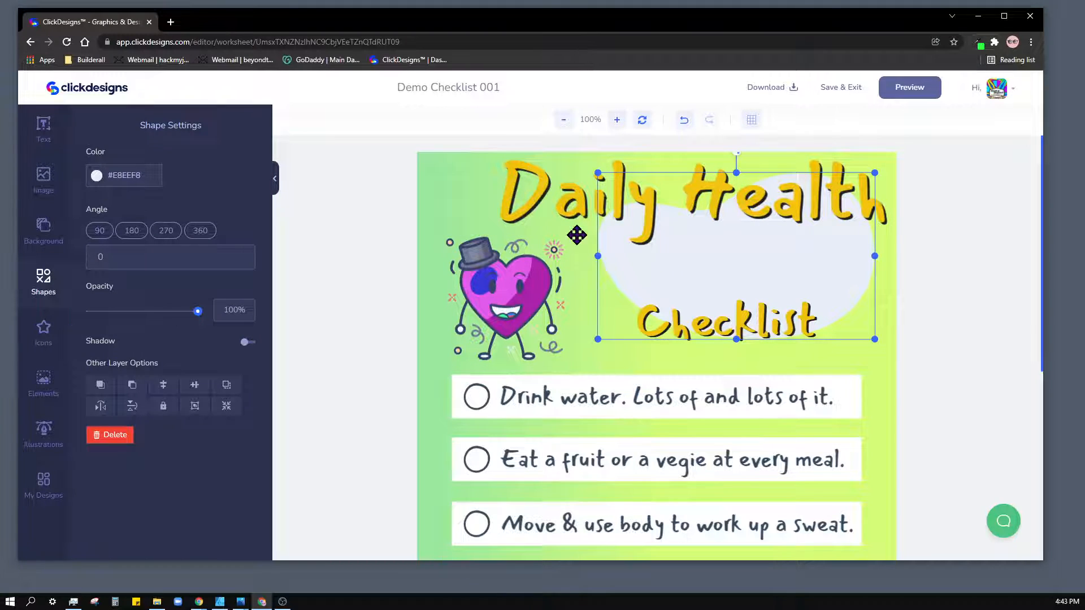
left_click(507, 275)
mouse_move(553, 278)
left_mouse_down()
mouse_move(567, 275)
mouse_move(558, 280)
left_mouse_up()
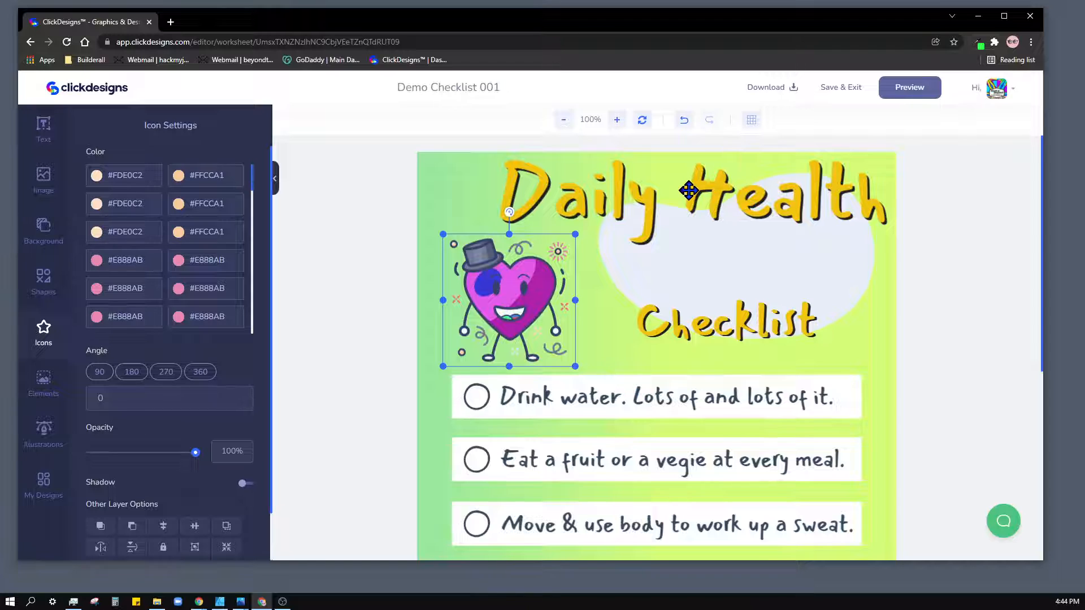
mouse_move(695, 186)
left_mouse_down()
mouse_move(650, 220)
mouse_move(659, 214)
left_mouse_up()
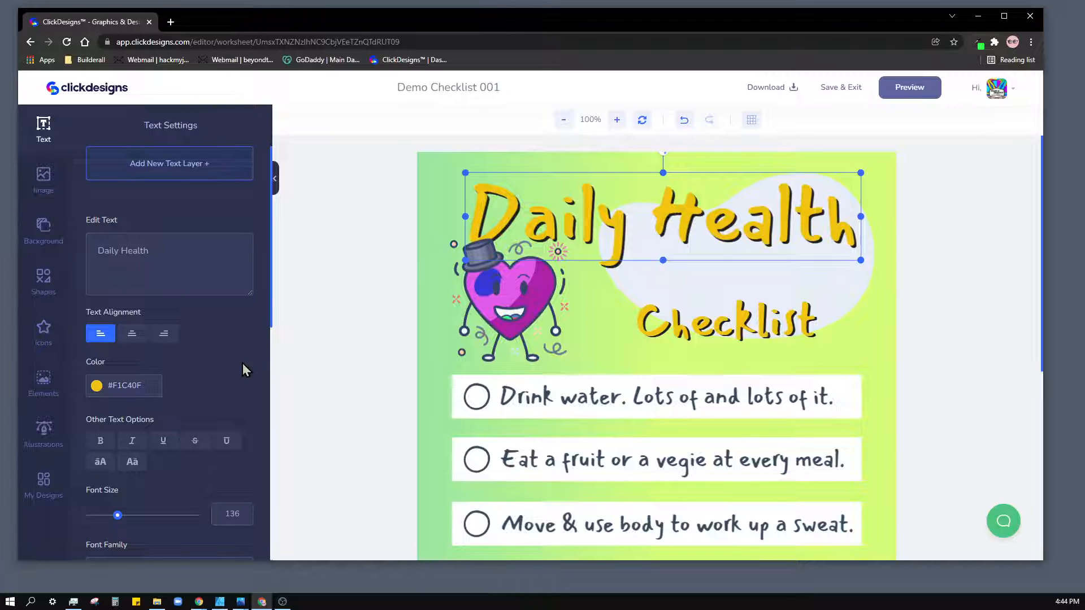
Step: Set the Daily Health title's text colour to blue #0F4AF1
left_click(126, 389)
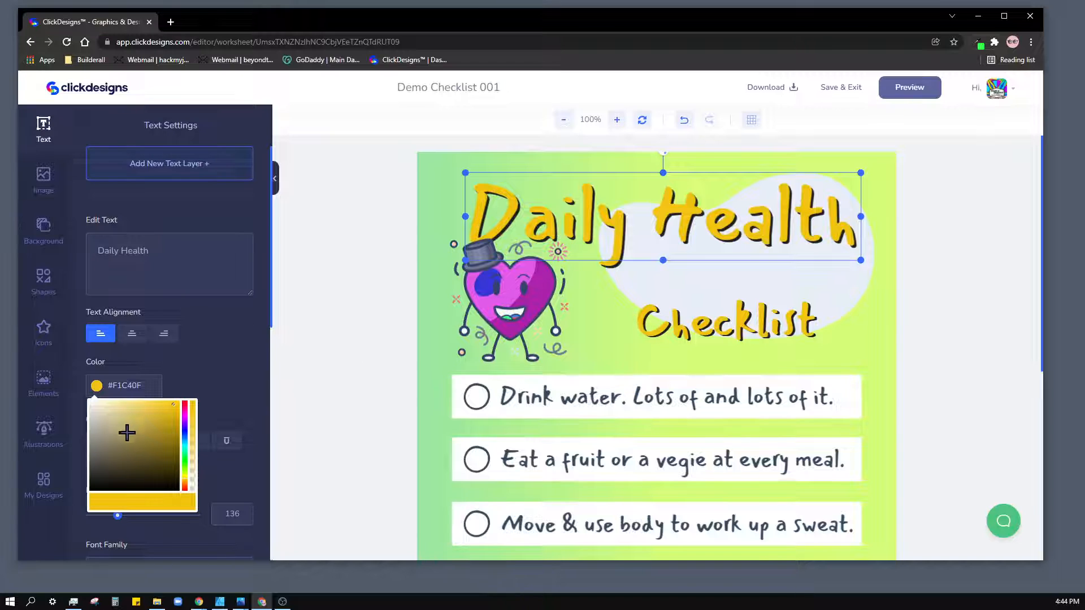
left_click(187, 436)
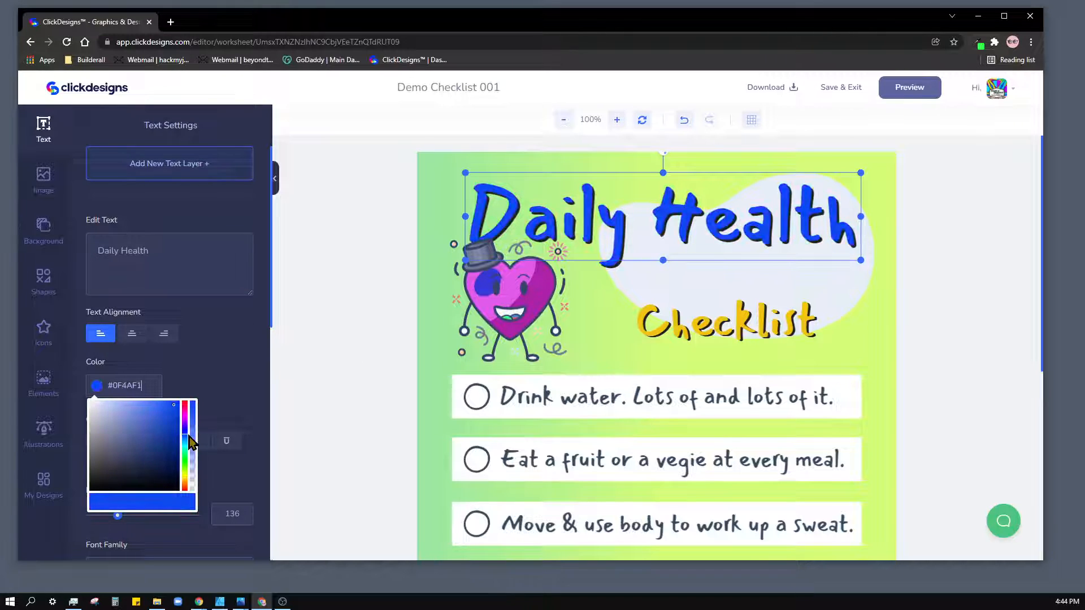
left_click(233, 354)
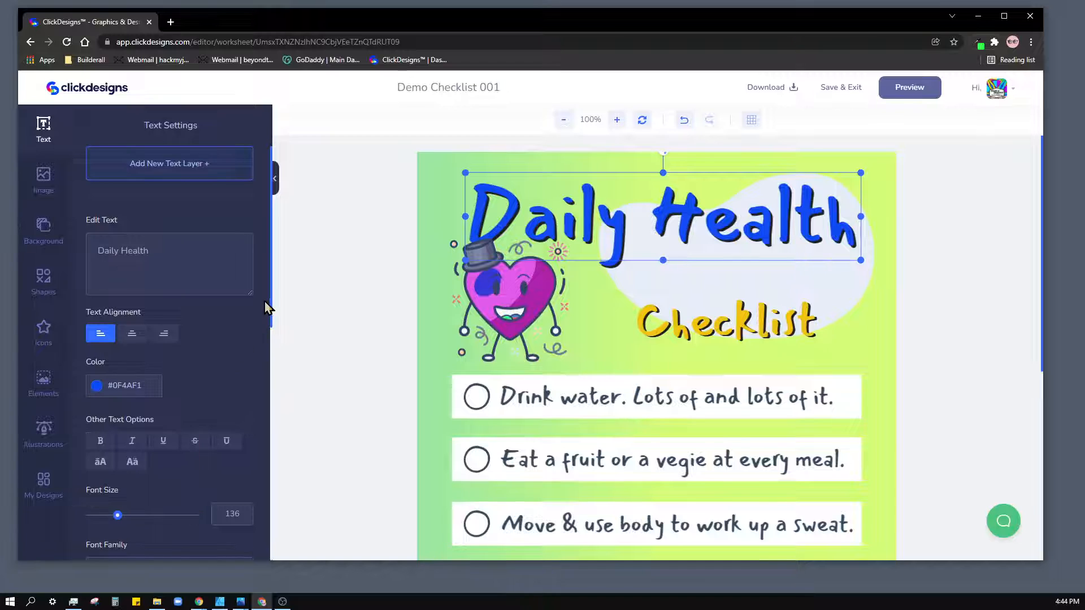
Step: Set the Daily Health title's shadow colour to magenta #D11DEA and add a slight blur to the shadow
left_click_drag(271, 287, 266, 531)
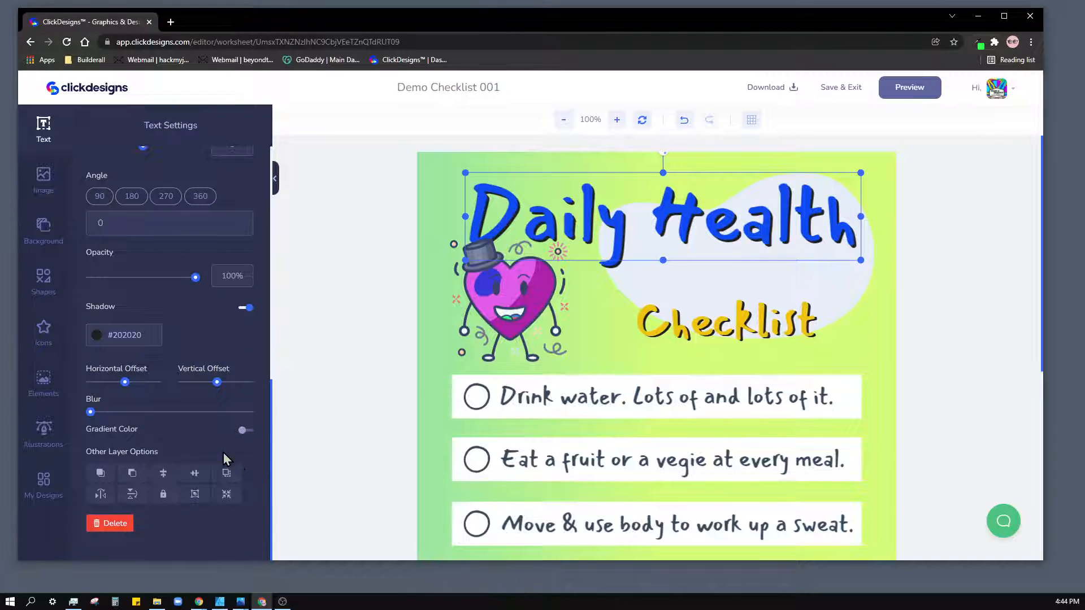
left_click(121, 336)
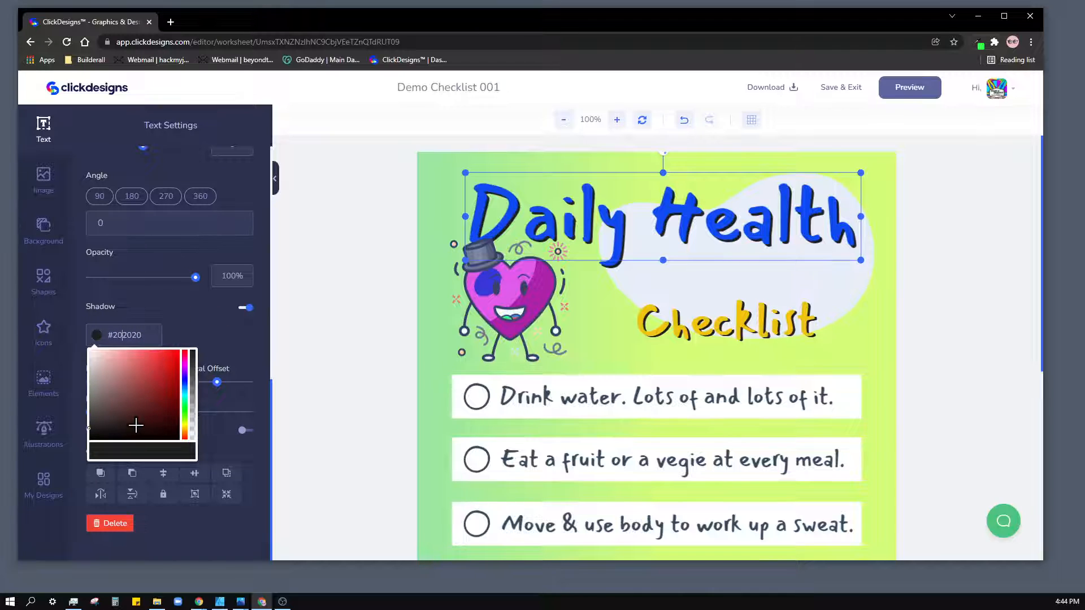
left_click_drag(130, 429, 186, 368)
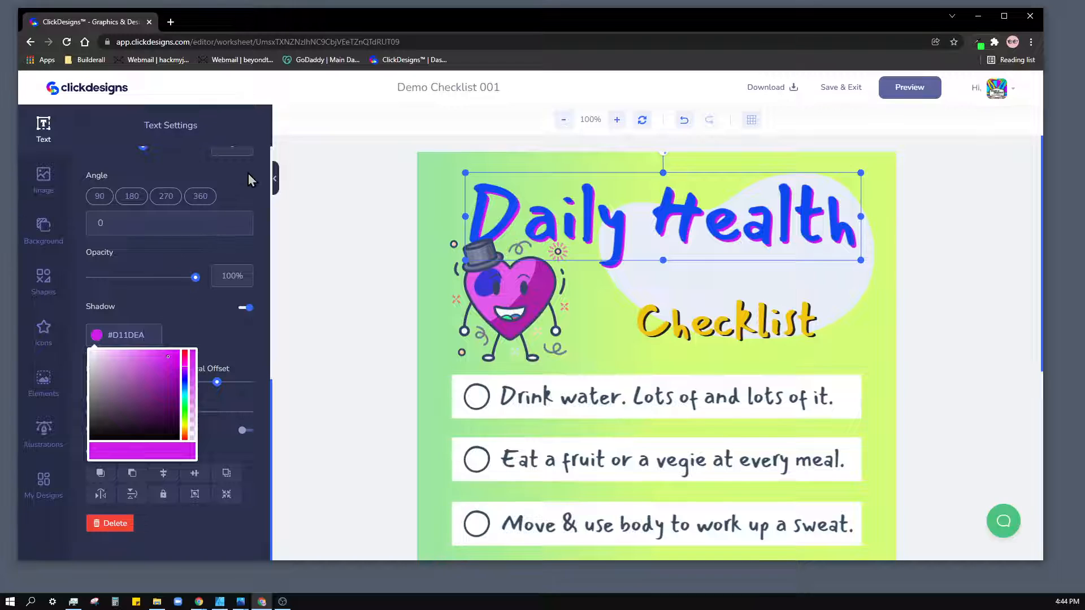
left_click(205, 330)
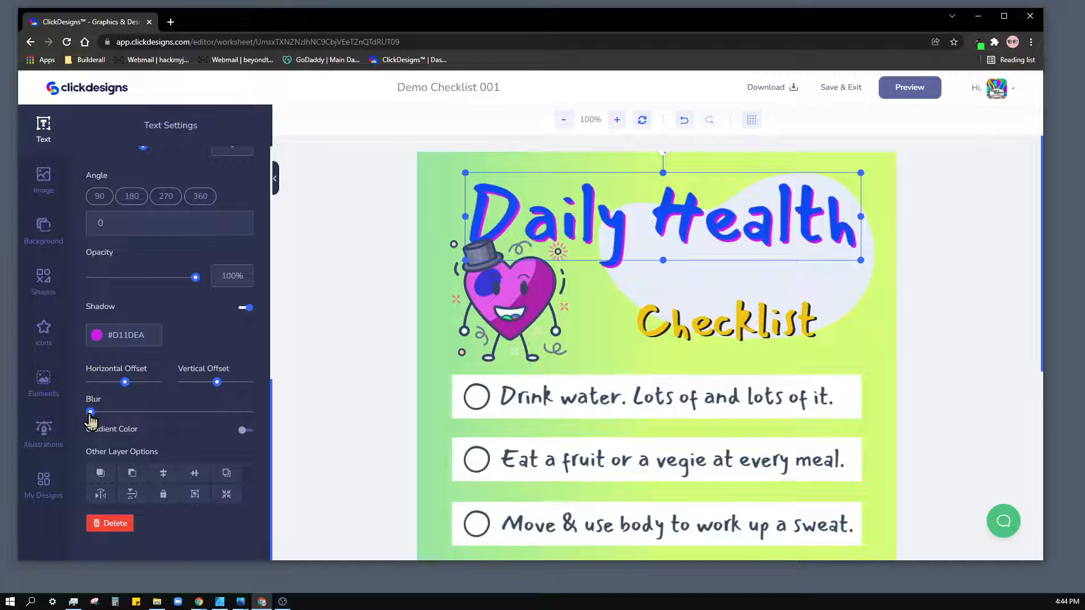
left_click_drag(91, 418, 103, 421)
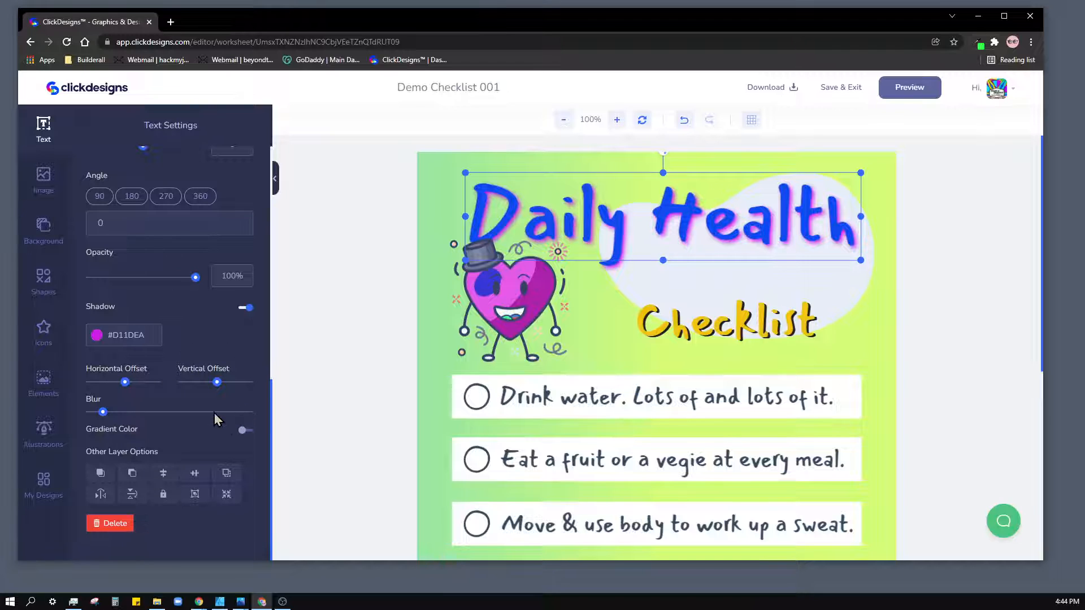
Step: Turn on the gradient colour for the Daily Health title and set its gradient angle to 35%
left_click(244, 432)
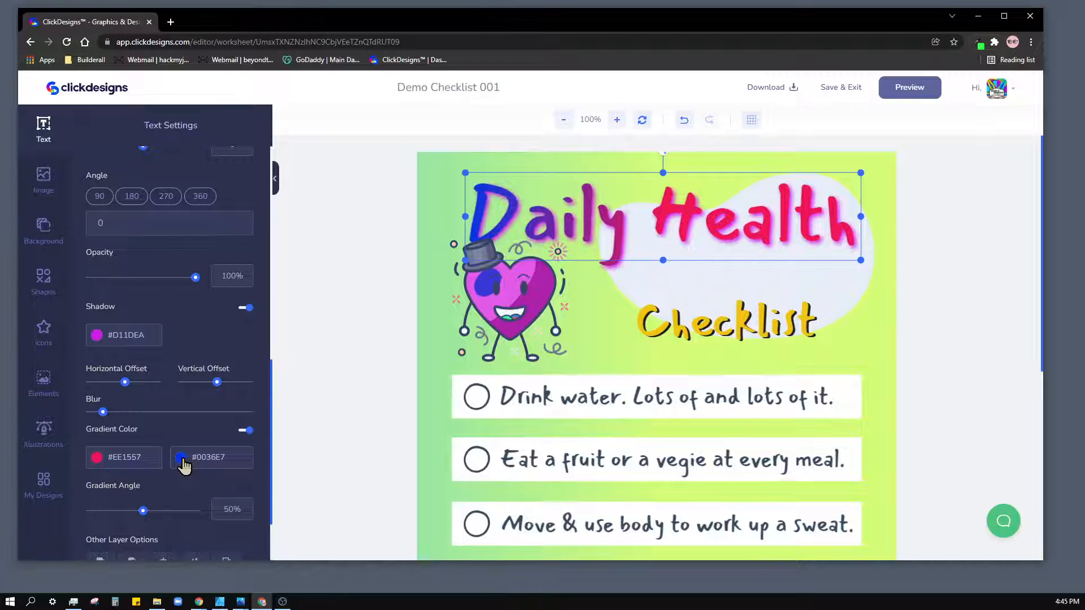
left_click(245, 431)
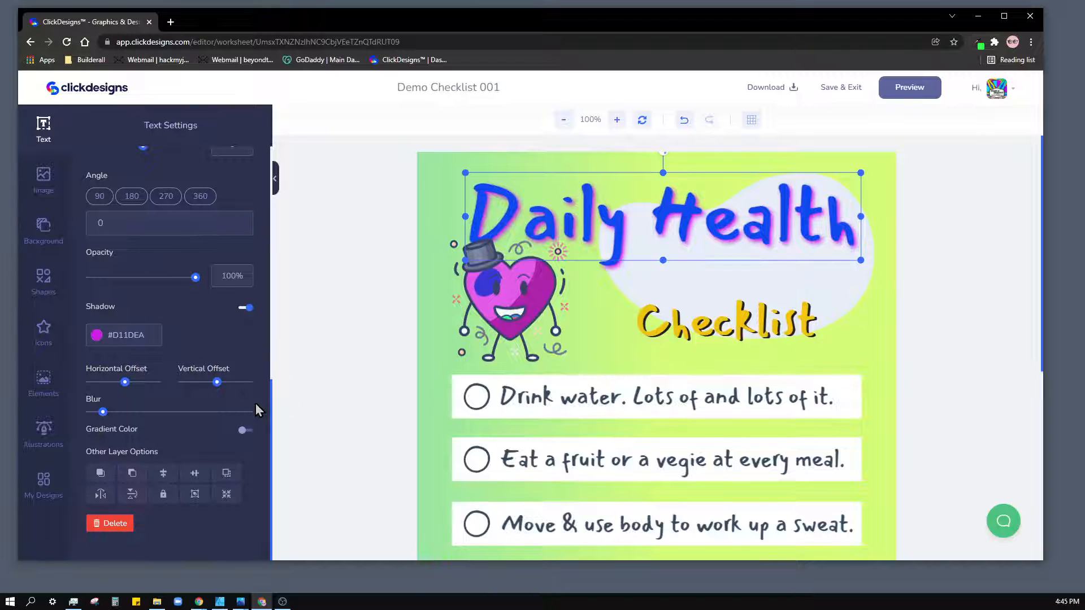
left_click(245, 430)
scroll(234, 460, "down", 3)
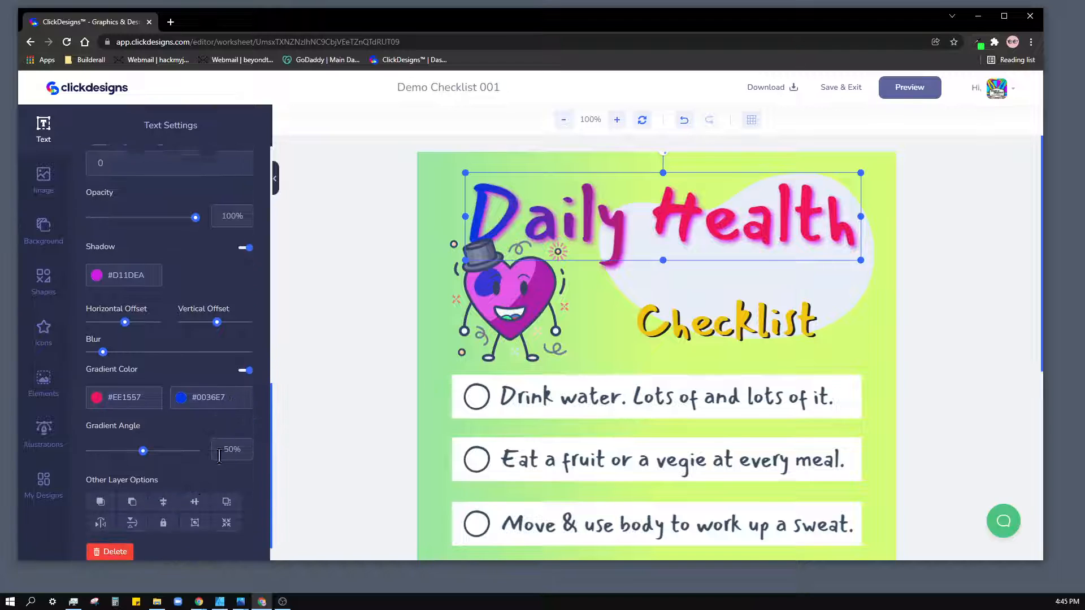
mouse_move(143, 423)
left_mouse_down()
mouse_move(171, 429)
mouse_move(104, 436)
left_mouse_up()
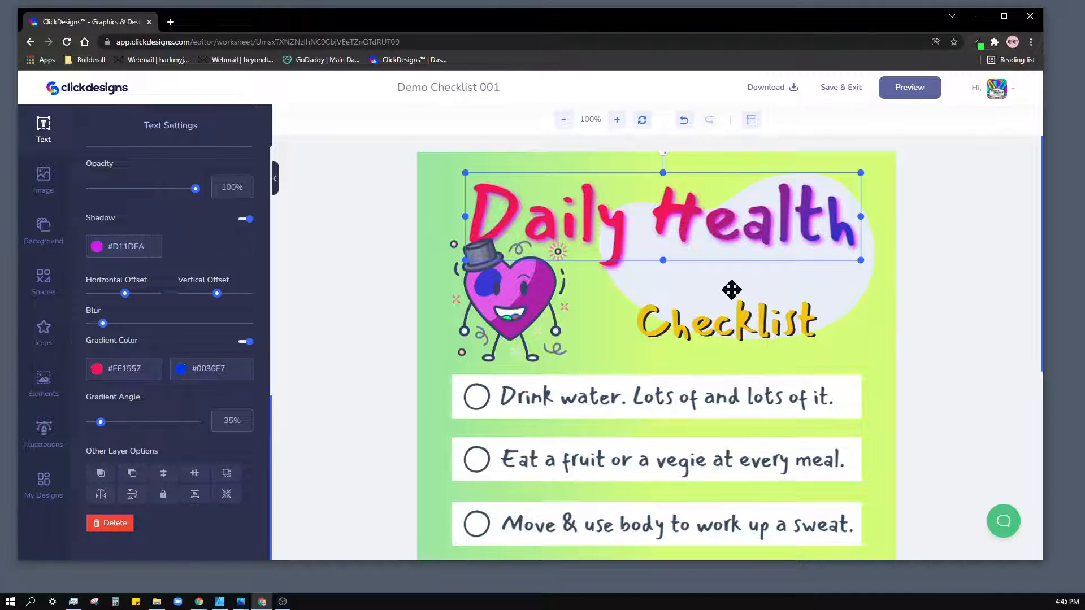
Step: Nudge the pale blob slightly down and left, and place the blue dotted blob from the Curves shapes over the title area
left_click(761, 272)
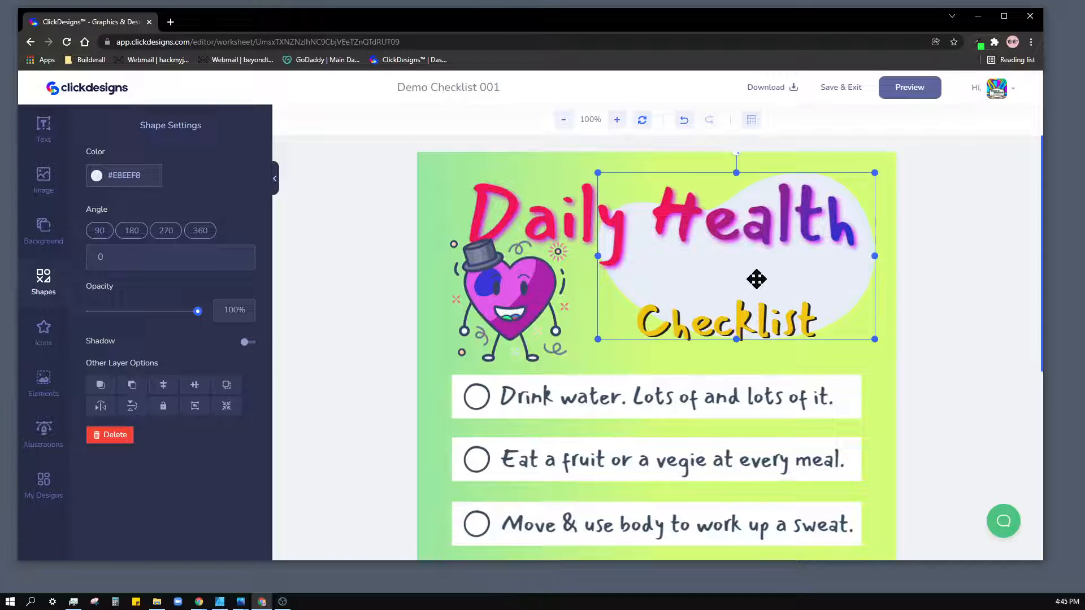
mouse_move(756, 280)
left_mouse_down()
mouse_move(727, 289)
mouse_move(750, 286)
left_mouse_up()
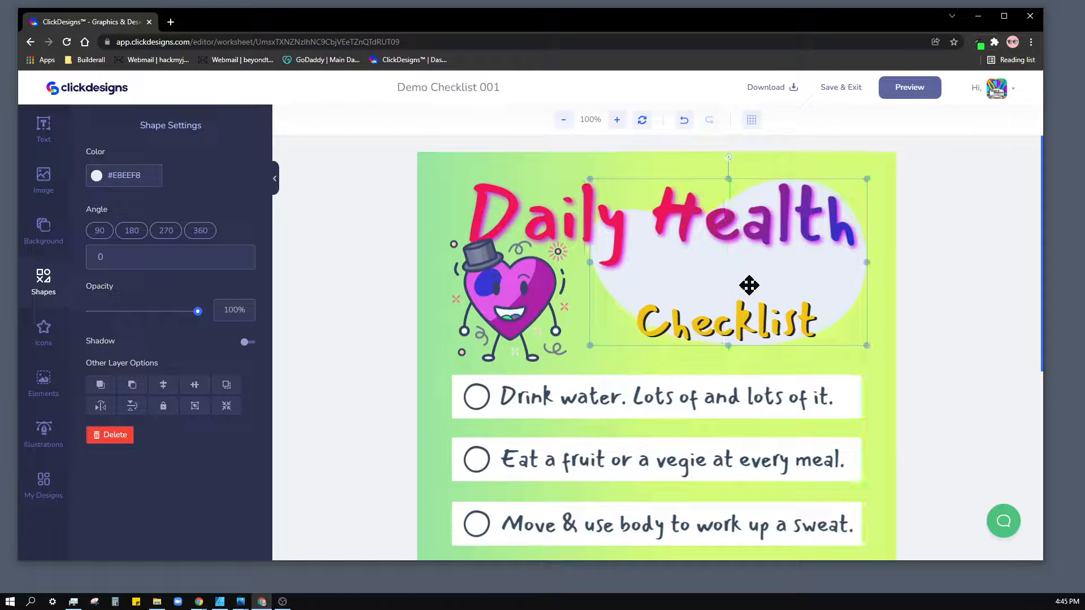
left_click(43, 282)
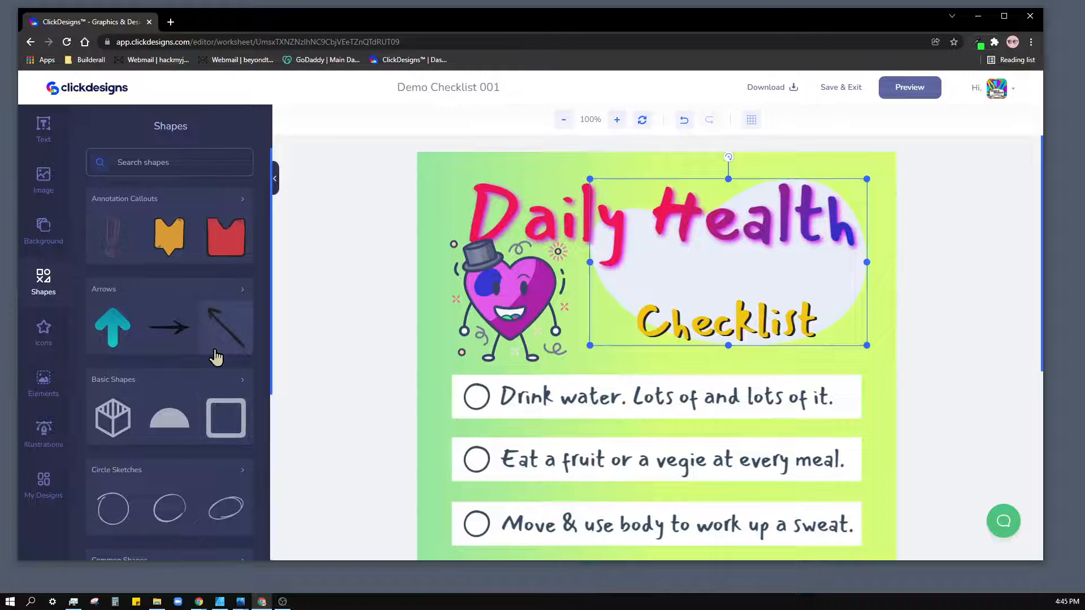
scroll(214, 357, "down", 4)
scroll(214, 357, "down", 1)
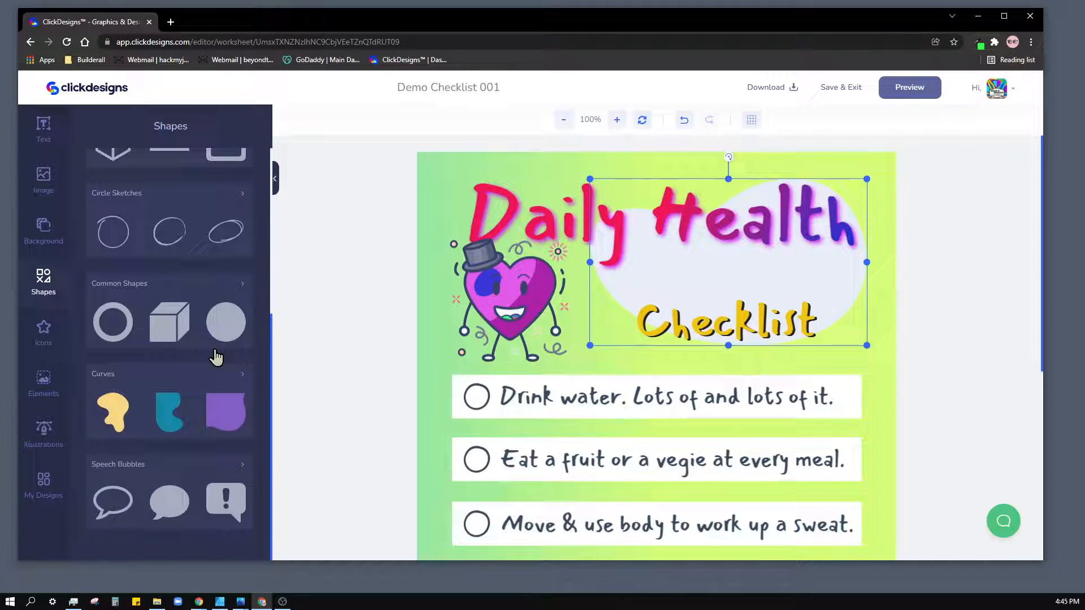
left_click(241, 383)
scroll(215, 243, "down", 5)
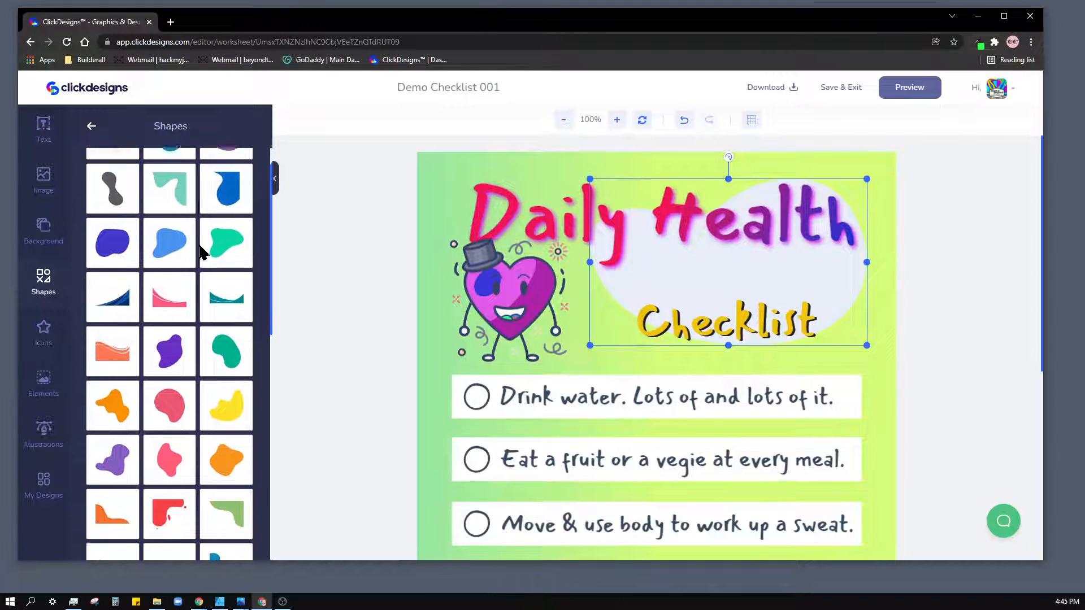
scroll(201, 264, "down", 3)
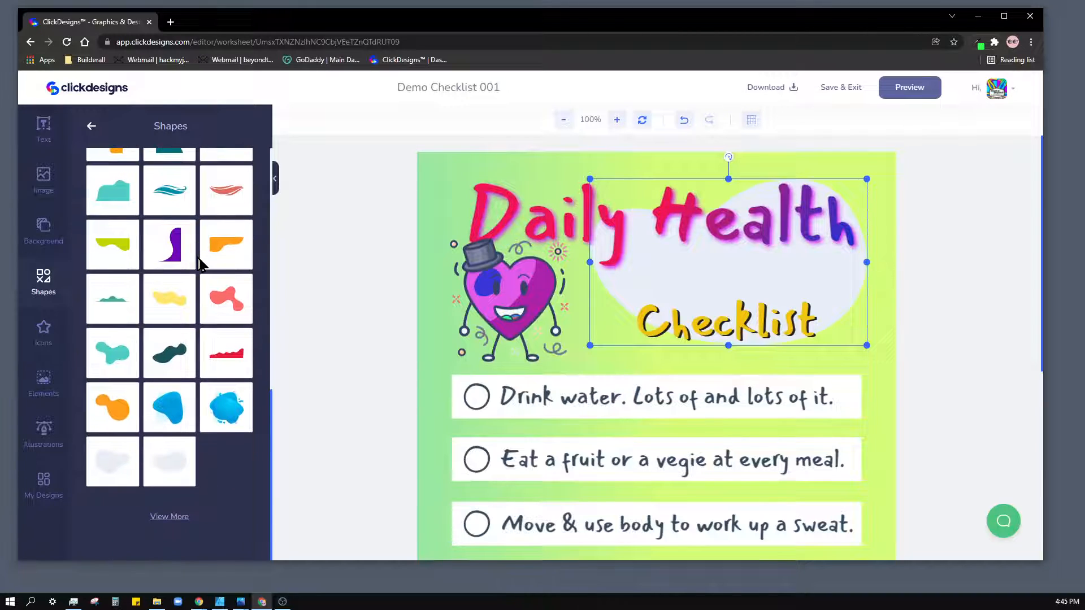
left_click(169, 412)
mouse_move(658, 491)
left_mouse_down()
mouse_move(703, 344)
mouse_move(720, 164)
mouse_move(661, 224)
mouse_move(765, 295)
mouse_move(896, 360)
left_mouse_up()
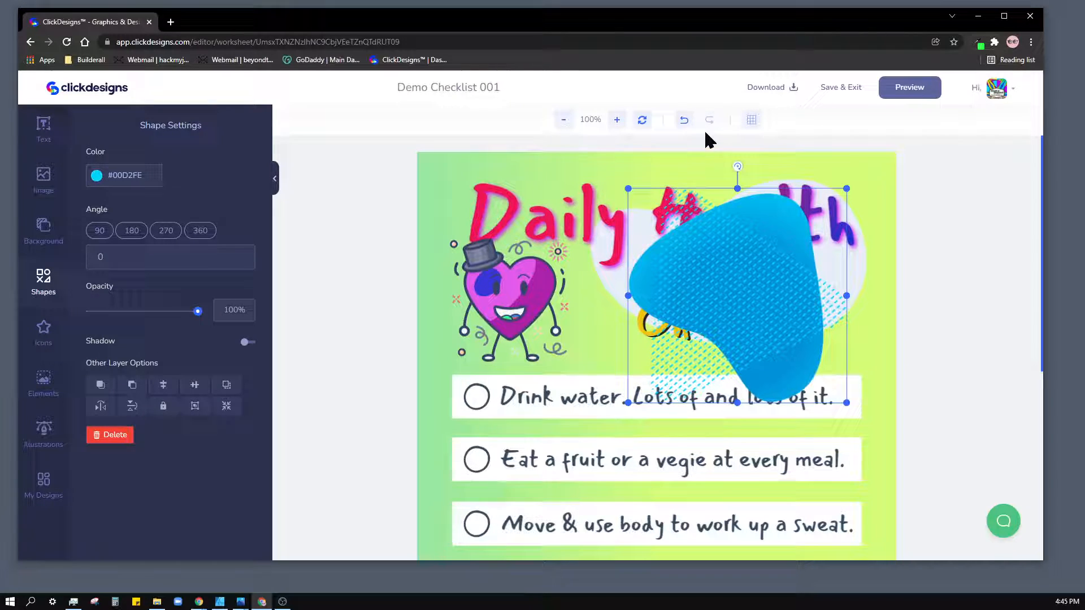
Step: Rotate the blue dotted blob to 136 degrees and position it over the left part of the pale blob
left_click(727, 161)
left_click(751, 217)
left_click_drag(736, 170, 841, 396)
left_click_drag(768, 310, 738, 279)
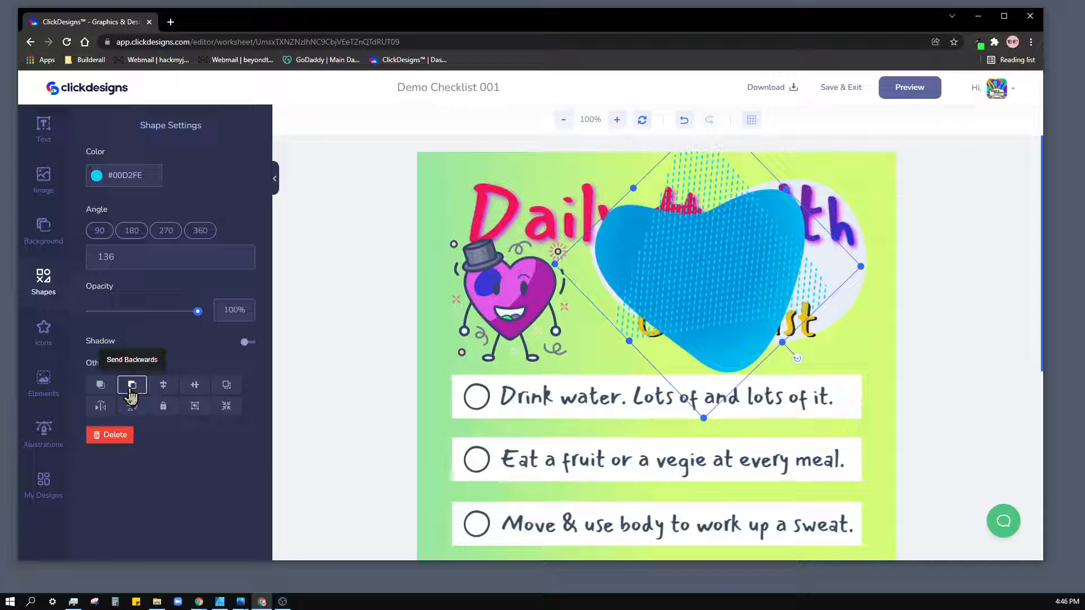
Step: Reorder the blue dotted blob so it lies behind the title texts but in front of the pale blob
left_click(131, 395)
left_click(131, 395)
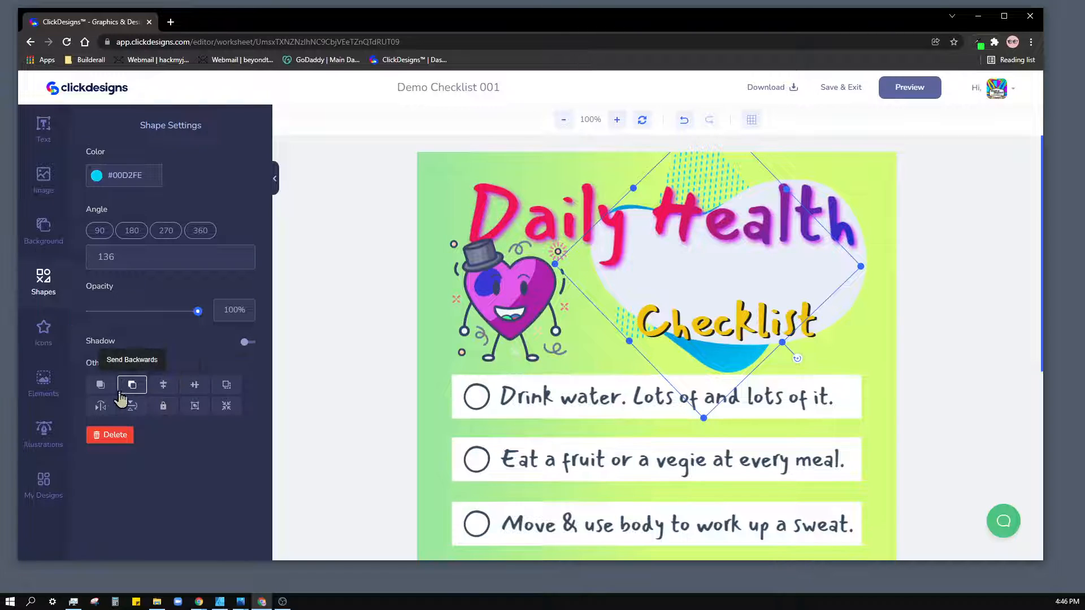
left_click(100, 389)
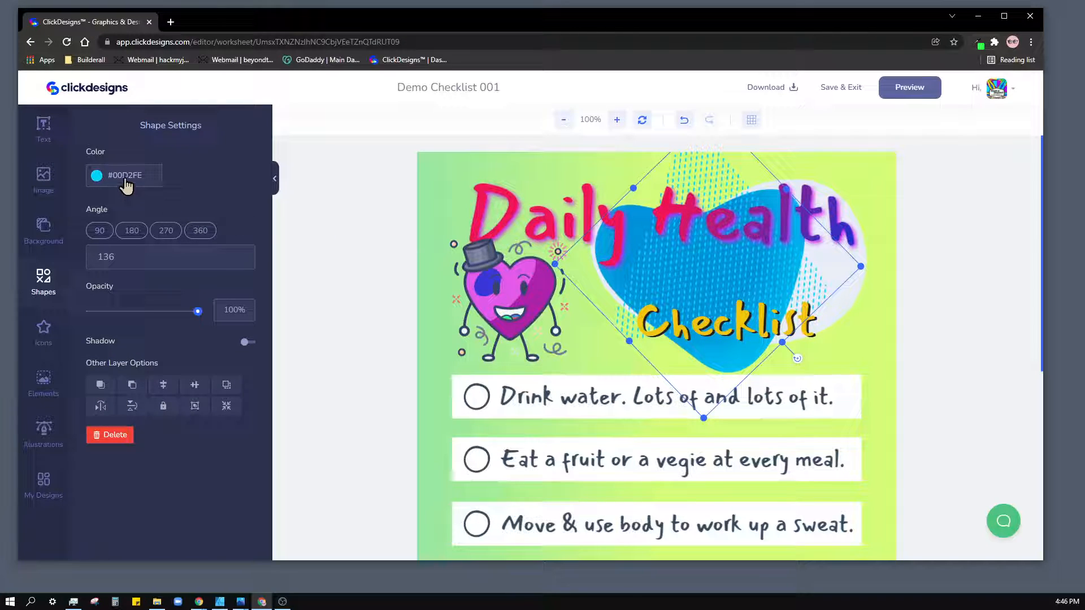
Step: Recolour the blue blob's dot pattern to bright green #7FFE00
left_click(126, 182)
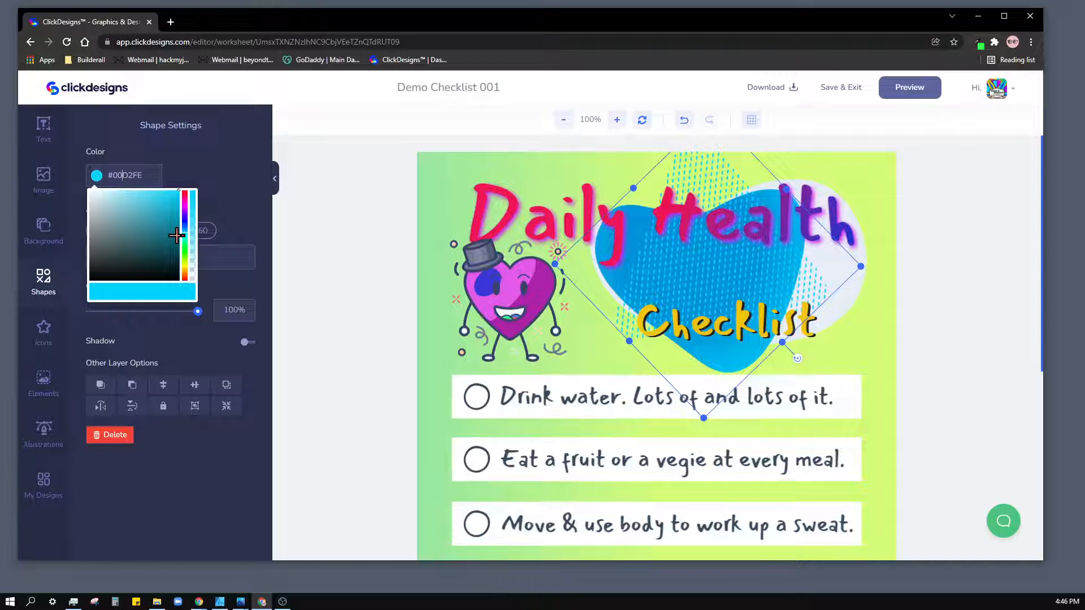
left_click(186, 256)
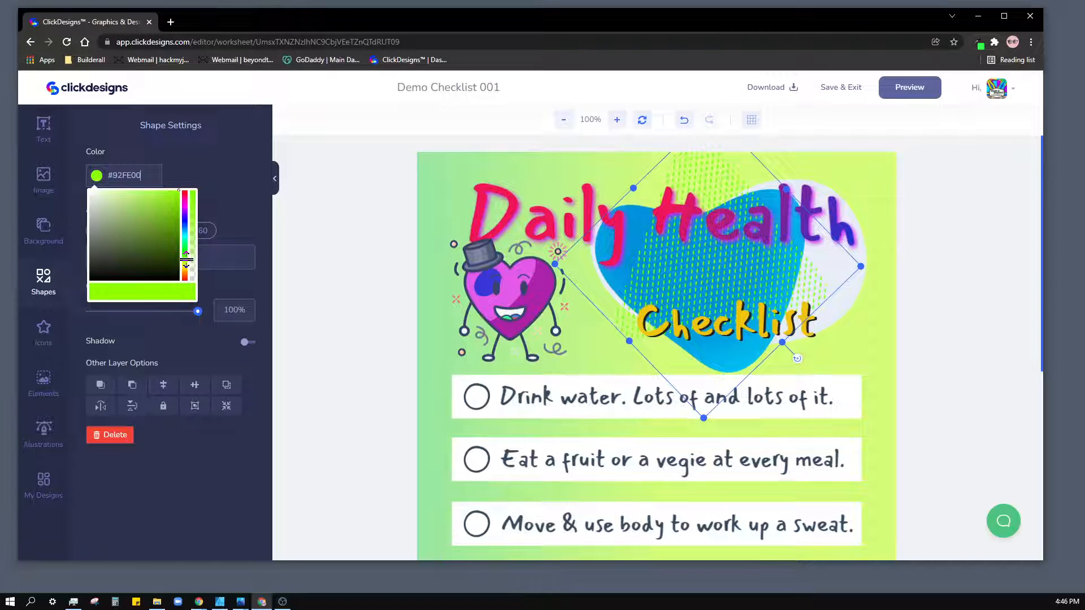
left_click(182, 247)
left_click(182, 255)
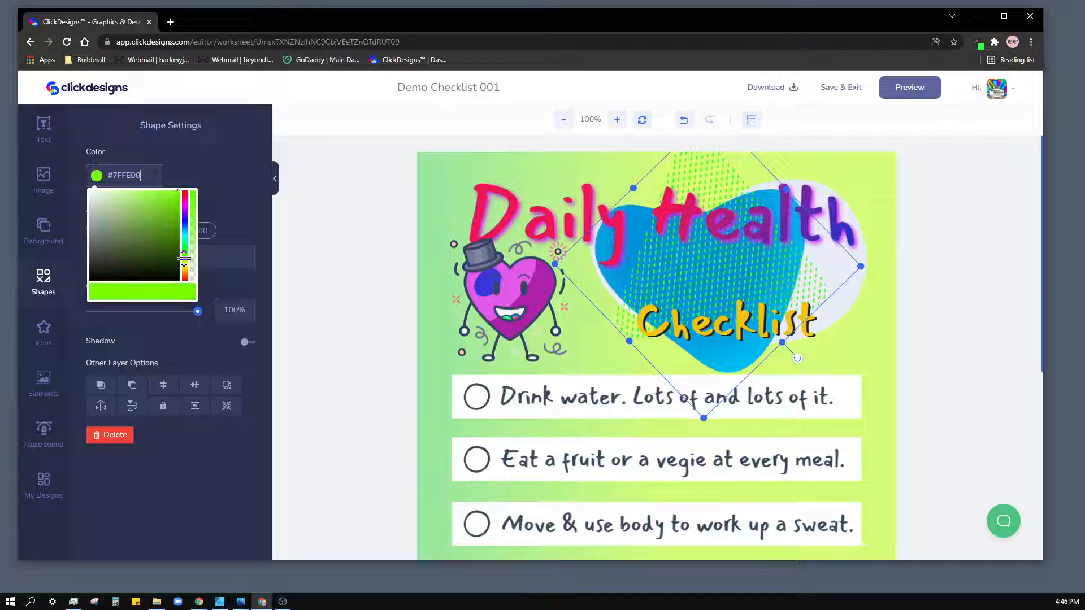
left_click(222, 479)
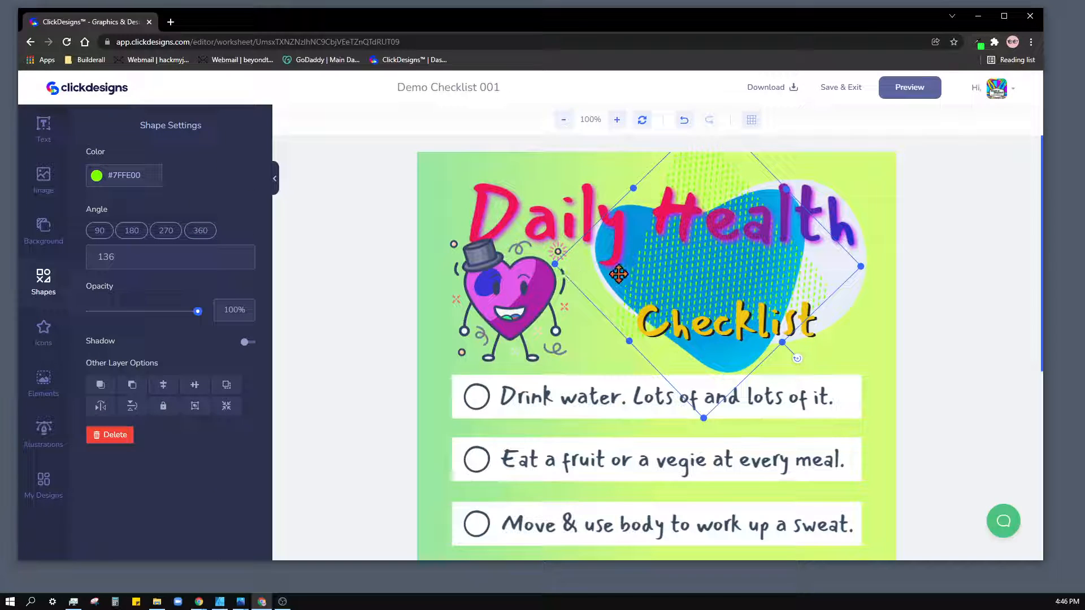
Step: Move the blue dotted blob right to centre it over the pale blob, and nudge the Daily Health title slightly left
mouse_move(621, 275)
left_mouse_down()
mouse_move(617, 291)
mouse_move(656, 258)
mouse_move(643, 310)
mouse_move(649, 276)
left_mouse_up()
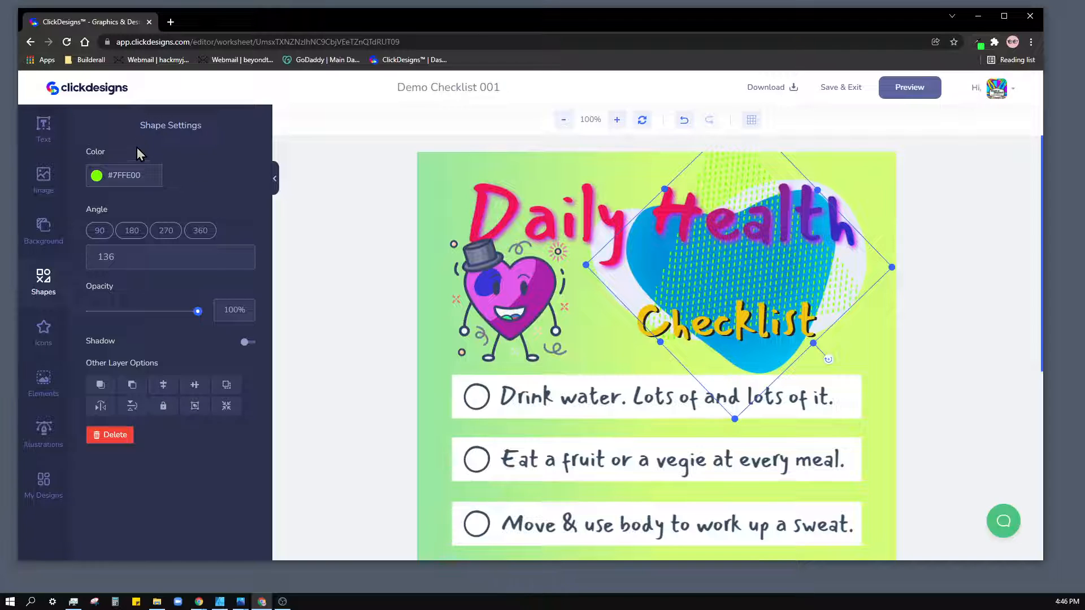
left_click_drag(640, 243, 641, 252)
left_click(641, 289)
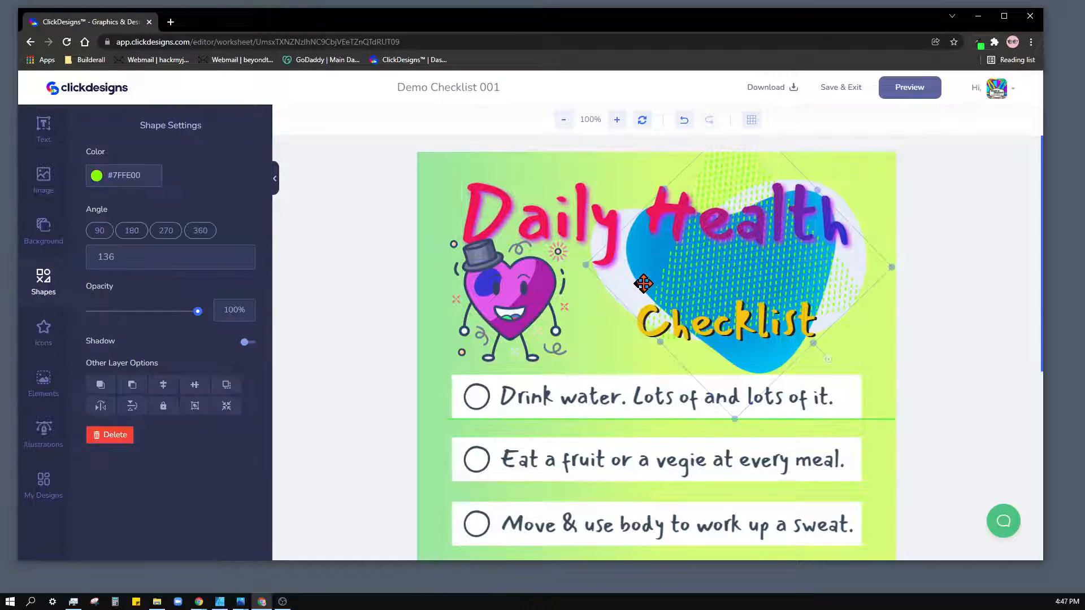
Step: Reposition the blue dotted blob slightly left of its former spot, over the pale blob behind the title texts
left_click_drag(642, 289, 638, 298)
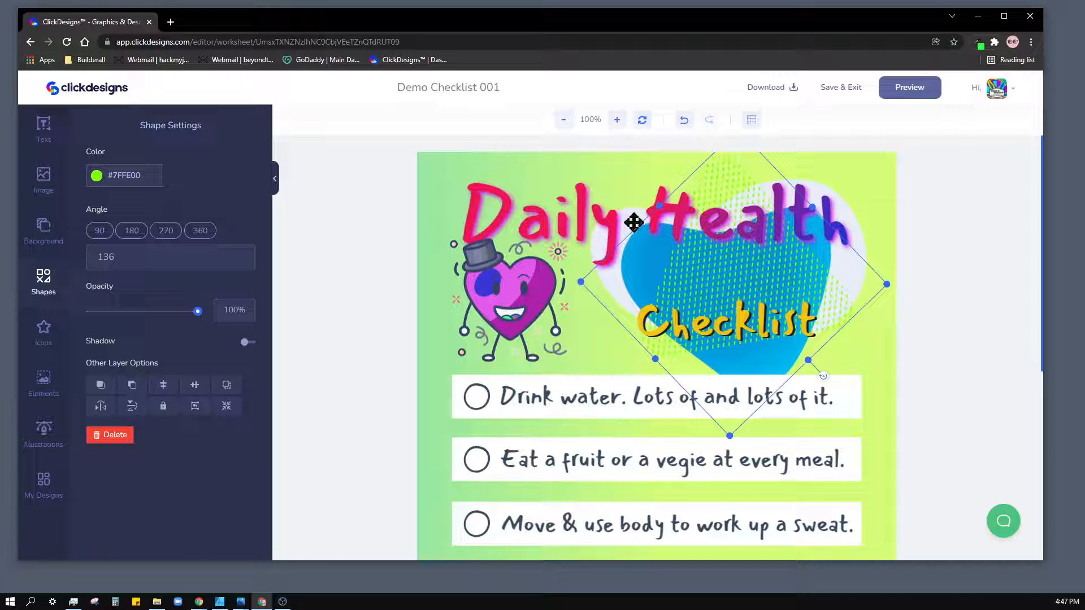
left_click_drag(788, 283, 800, 251)
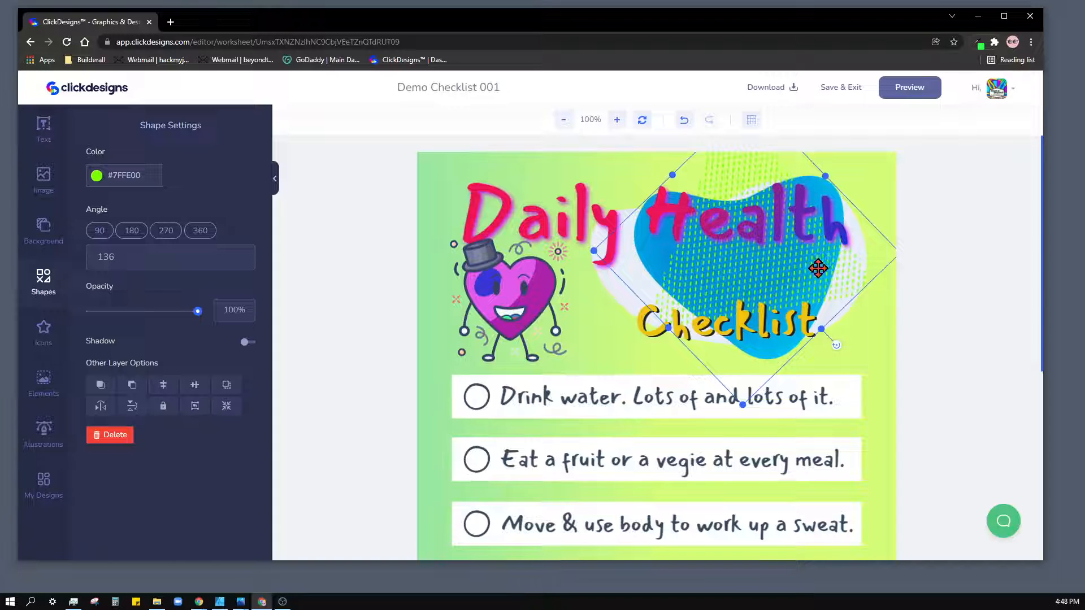
left_click_drag(817, 269, 801, 283)
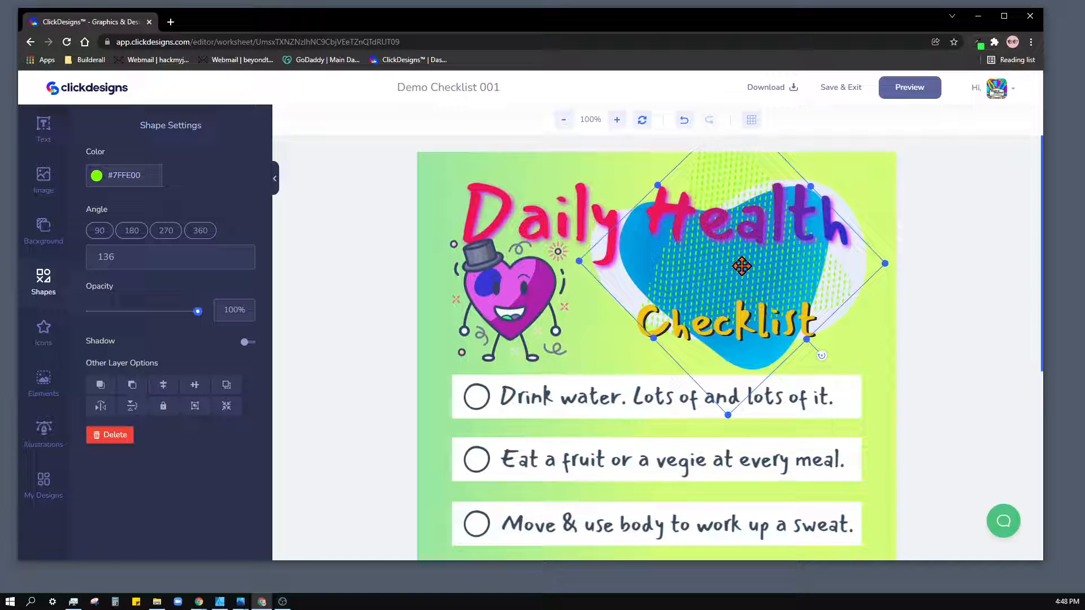
Step: Rearrange the header by raising the Daily Health title slightly, shifting the heart icon right beneath it, and moving the Checklist text up
left_click(588, 211)
left_click_drag(587, 210, 596, 201)
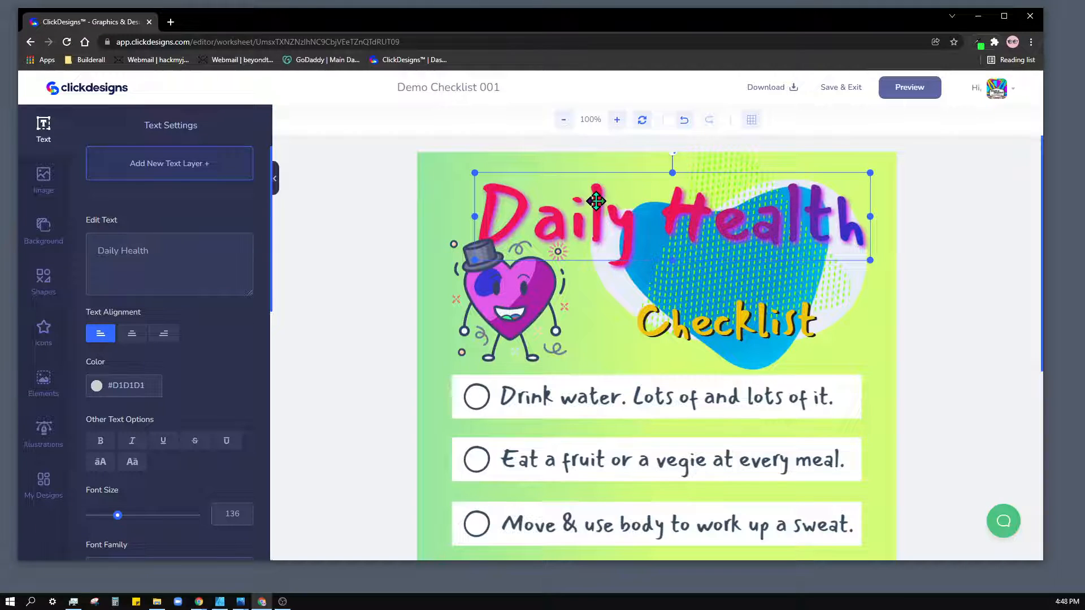
left_click_drag(596, 201, 587, 212)
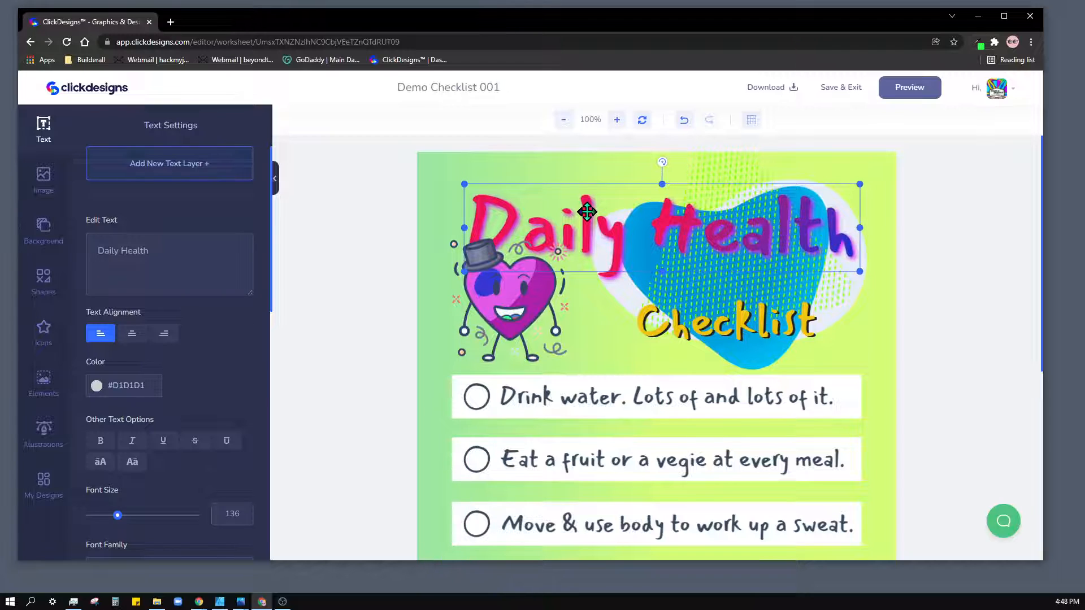
left_click_drag(537, 305, 556, 310)
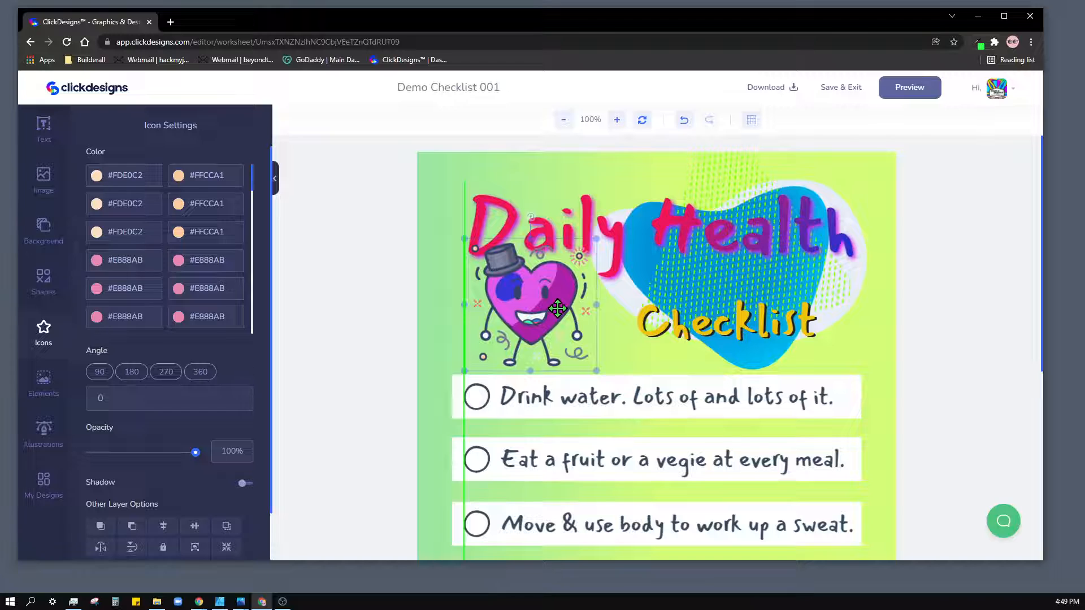
left_click_drag(619, 223, 615, 209)
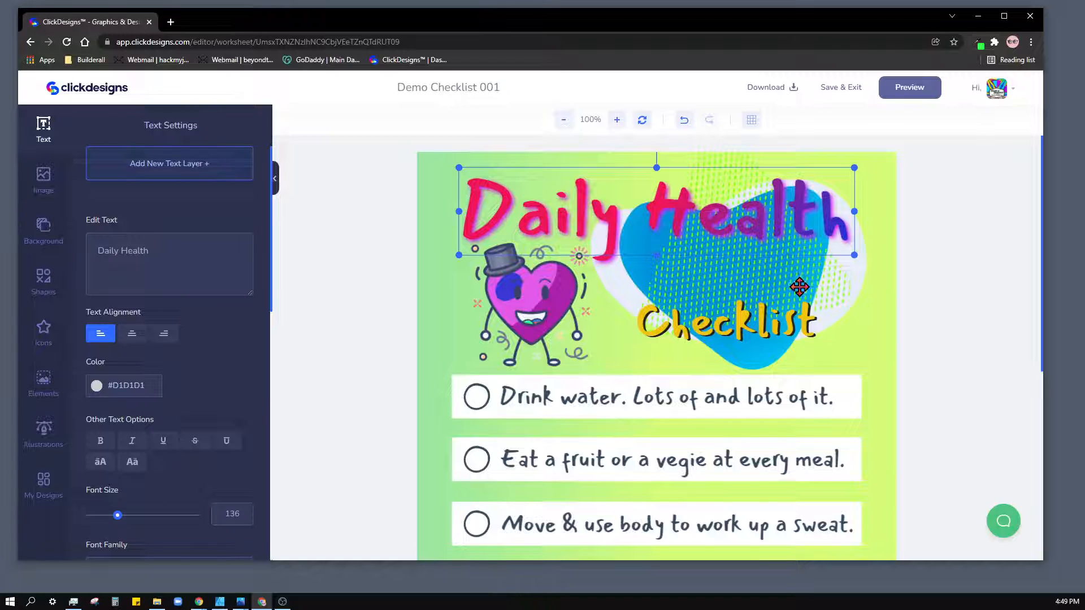
left_click_drag(747, 320, 742, 298)
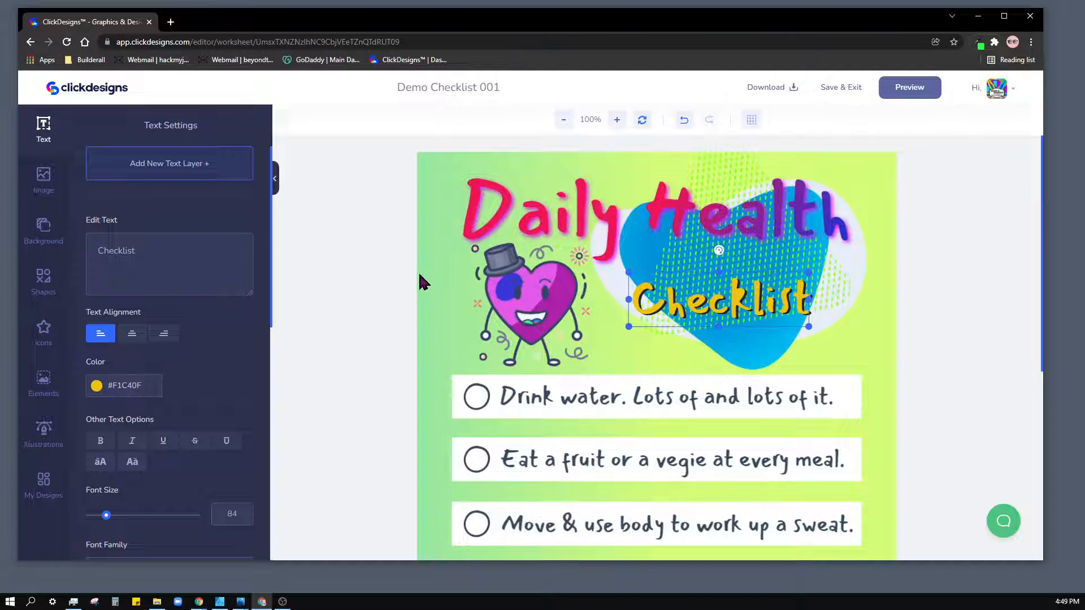
Step: Review the whole checklist page and download the flat design as a PNG image
scroll(372, 276, "down", 1)
scroll(372, 277, "up", 1)
scroll(649, 383, "down", 8)
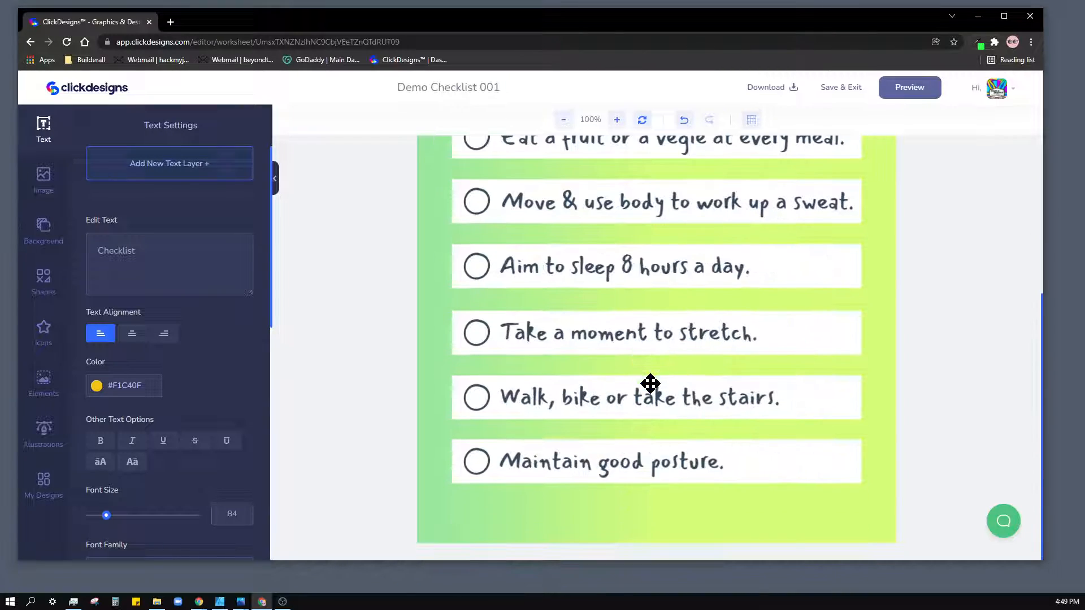
scroll(650, 383, "up", 8)
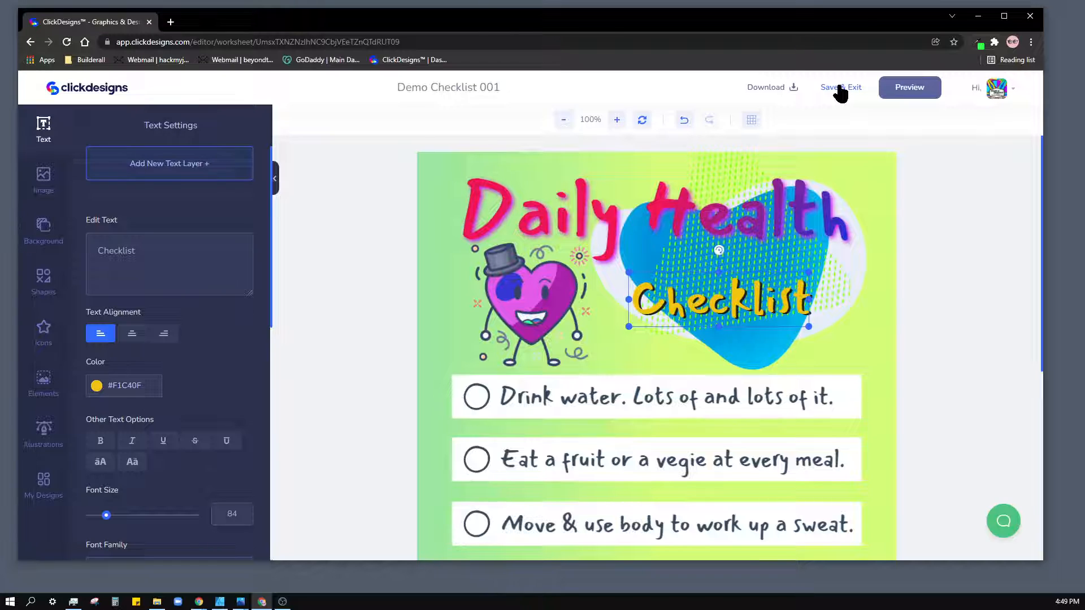
left_click(770, 88)
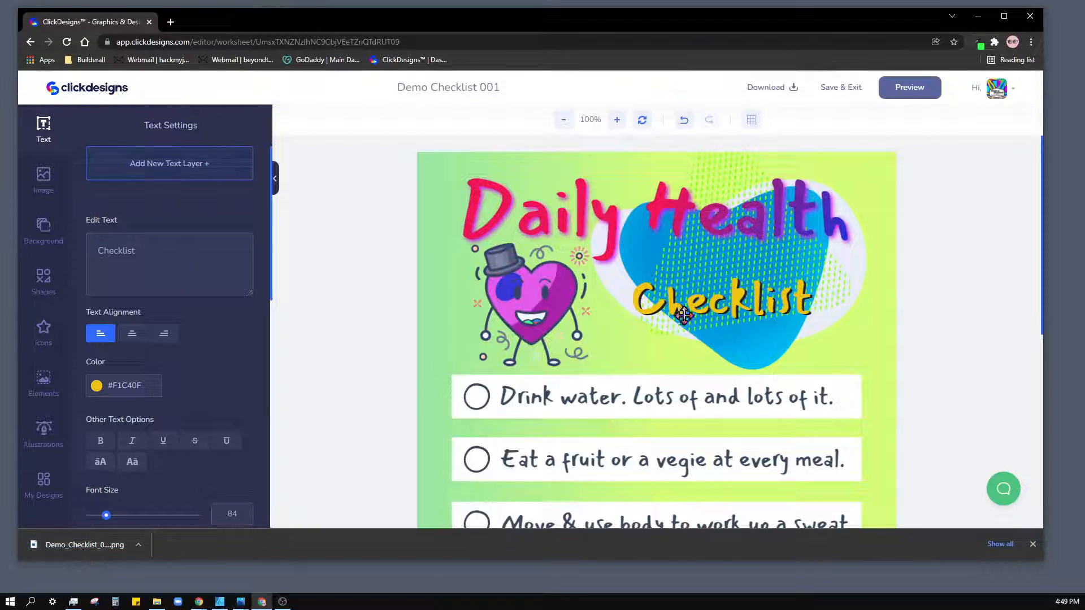
left_click(794, 94)
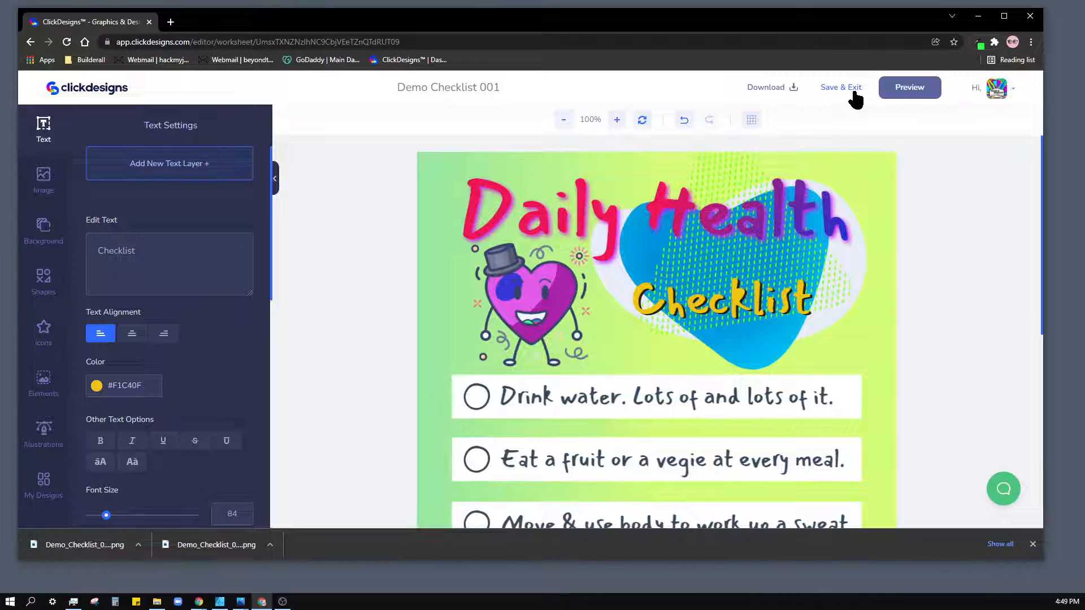
Step: Preview the tilted checklist mockup and export it as a PNG without a watermark
left_click(853, 92)
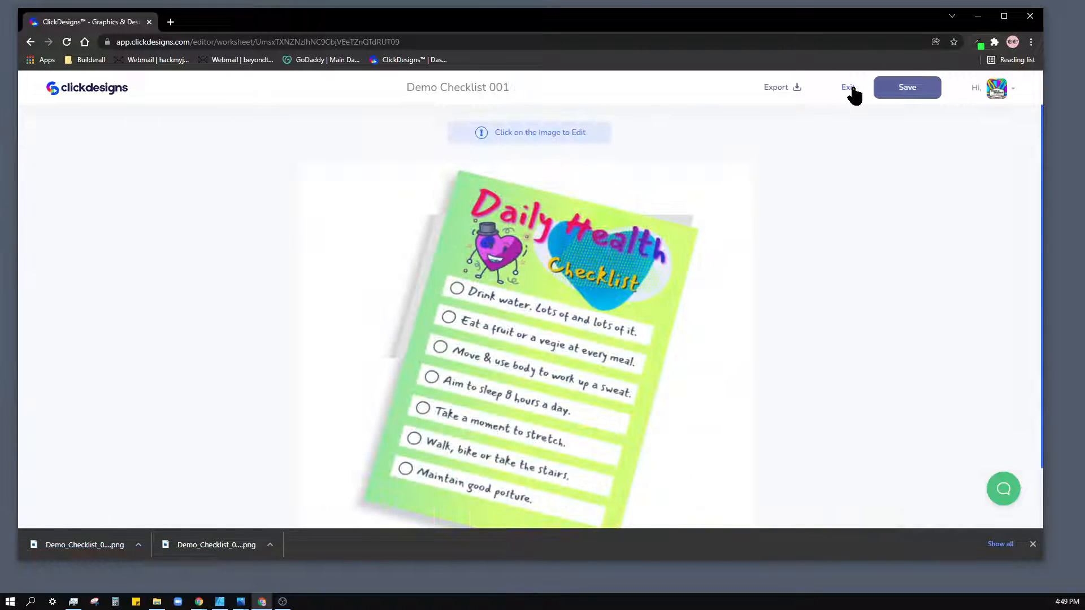
left_click(797, 89)
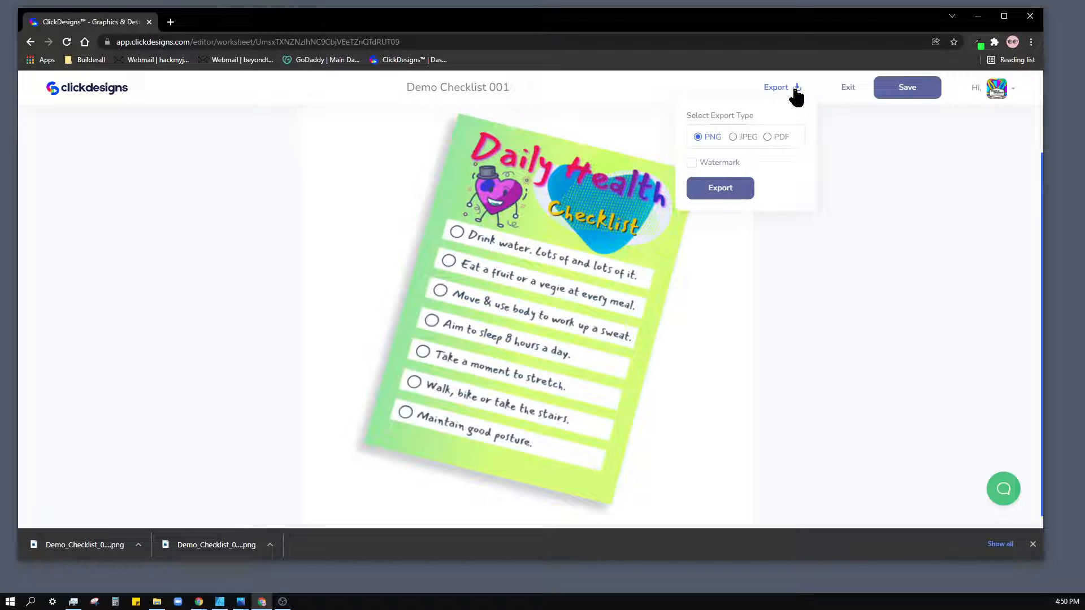
left_click(714, 192)
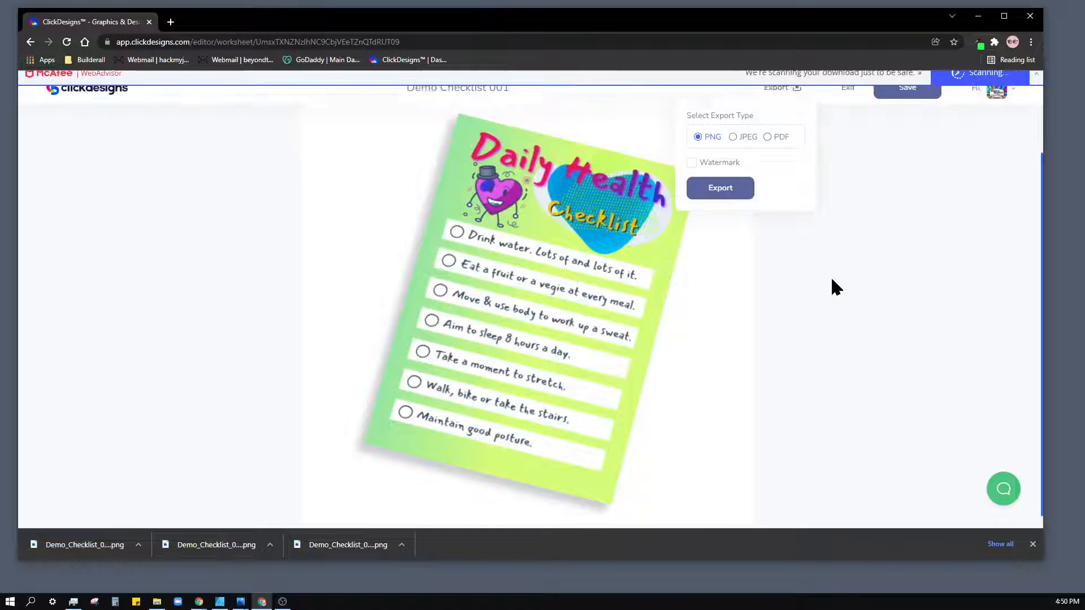
Step: Stay in the preview instead of leaving the site, and save the changes to Demo Checklist 001
left_click(79, 90)
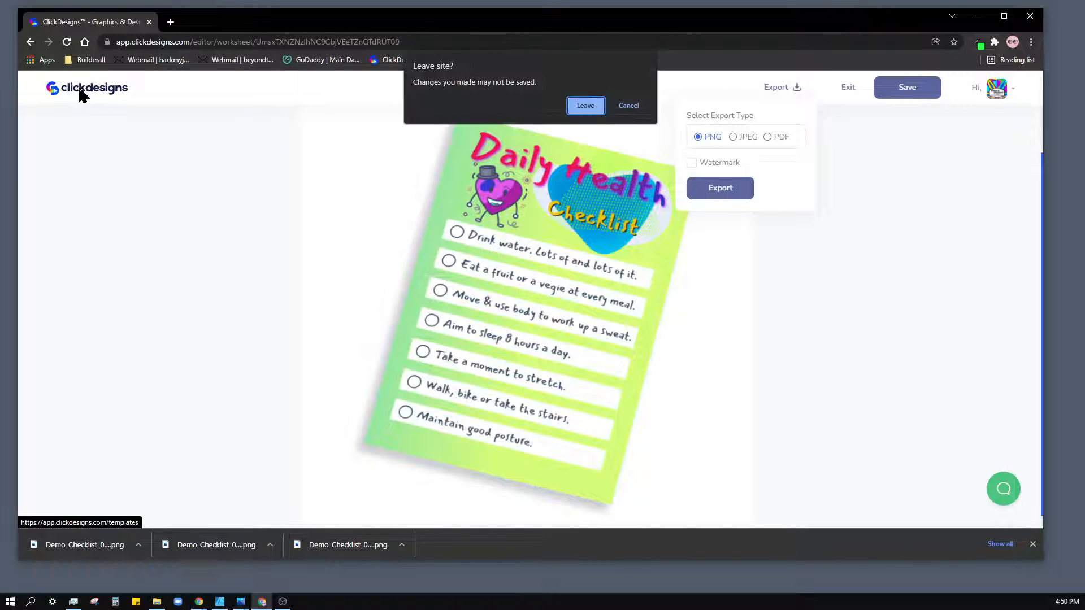
left_click(632, 109)
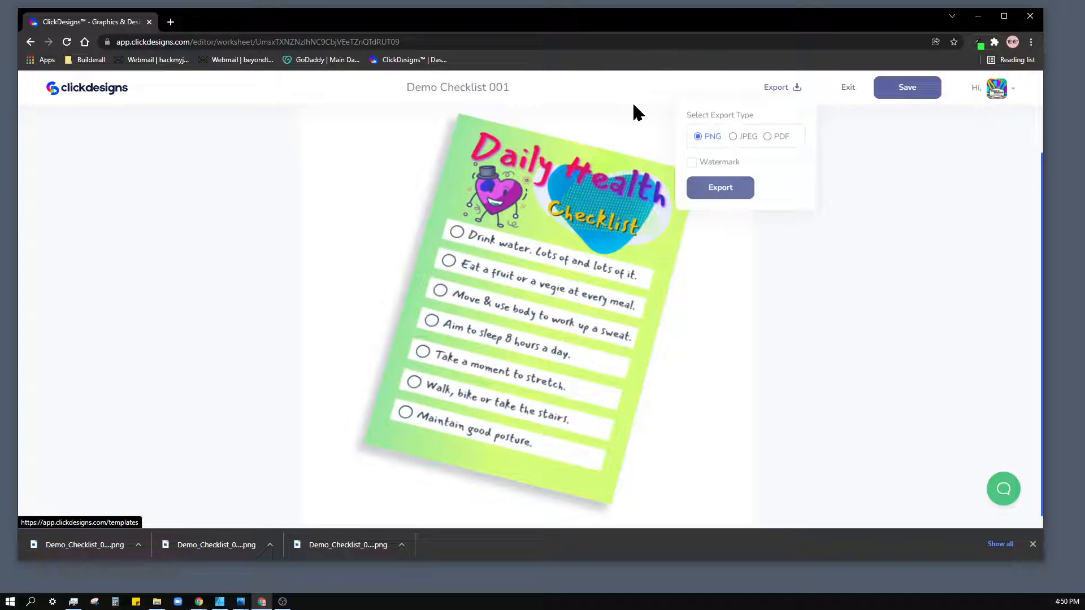
left_click(917, 89)
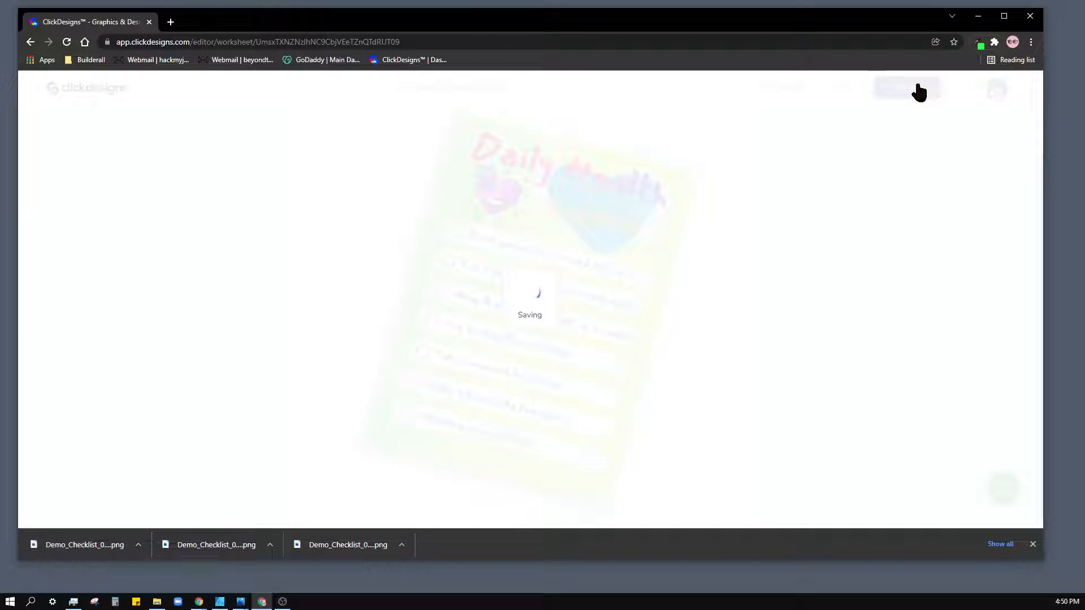
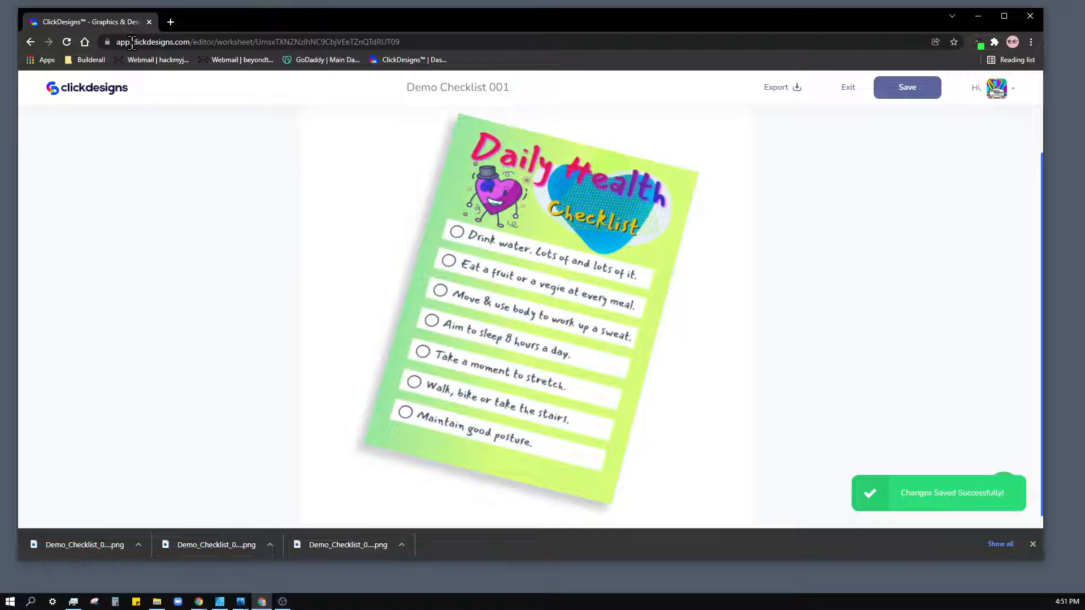
Step: Go to My Designs, look through all saved designs including Demo Checklist 001, and filter them to Logos
left_click(80, 91)
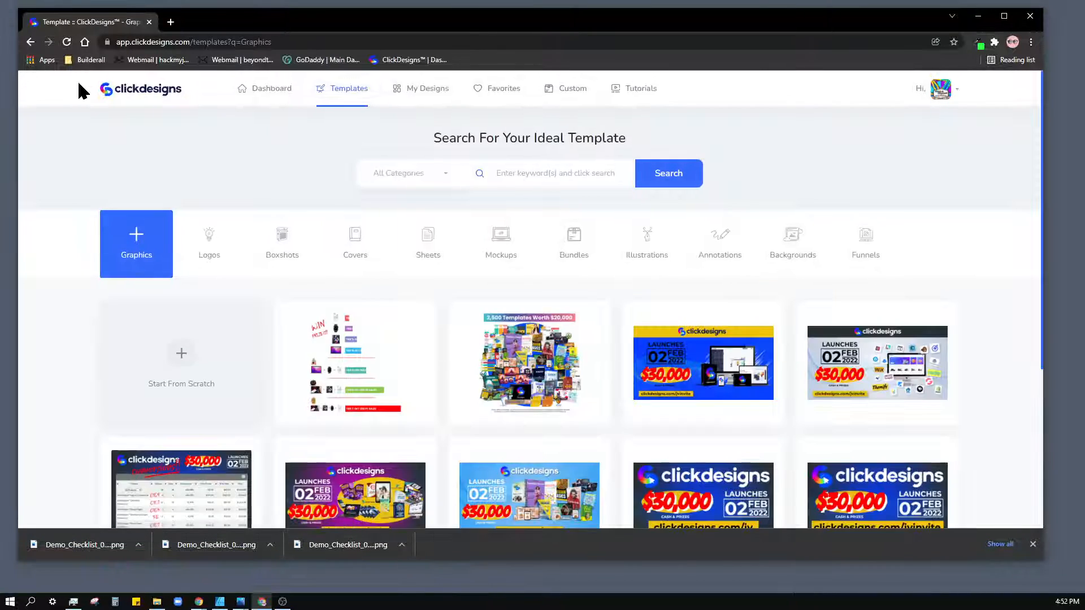
left_click(422, 94)
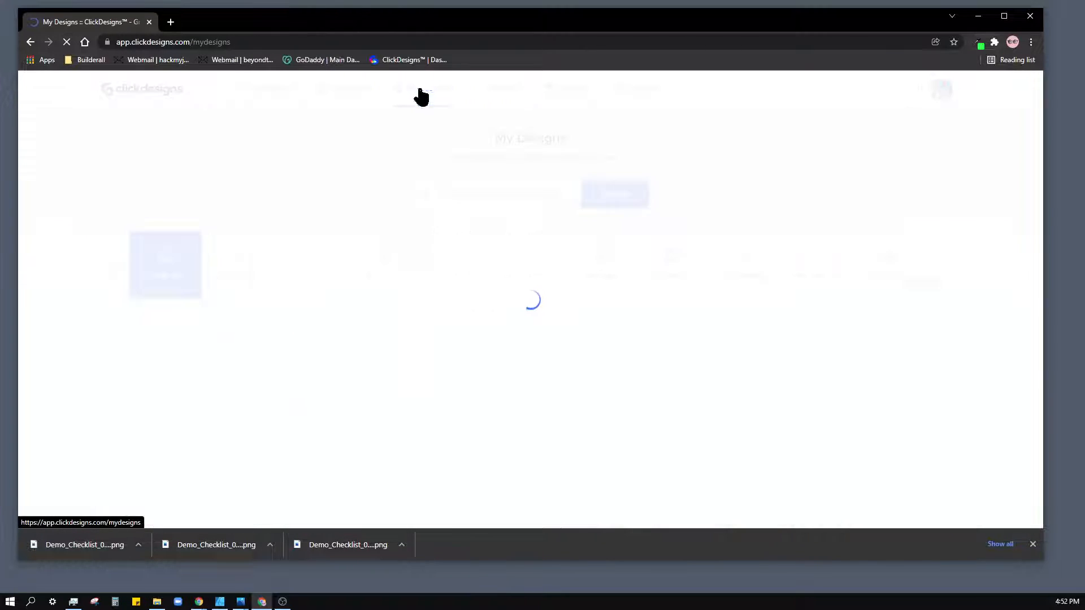
scroll(749, 202, "down", 3)
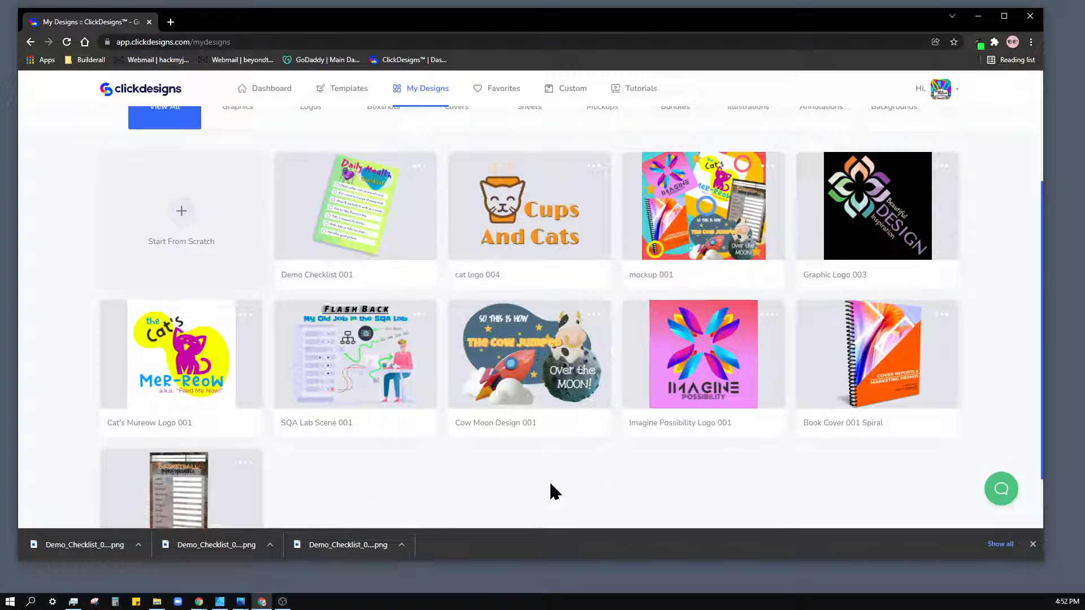
scroll(551, 484, "up", 2)
scroll(551, 485, "down", 2)
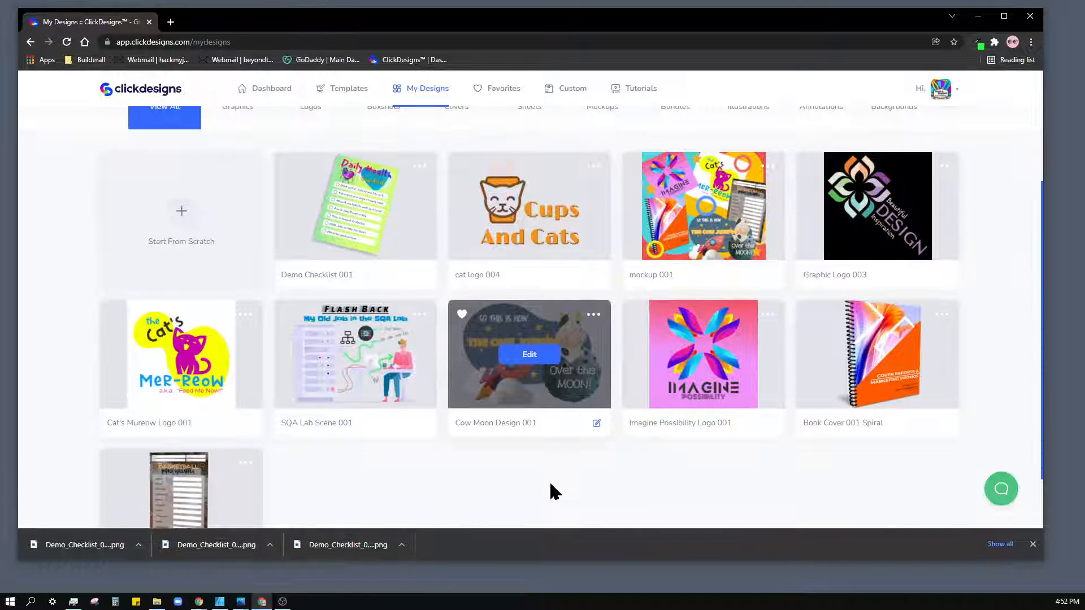
scroll(551, 485, "down", 1)
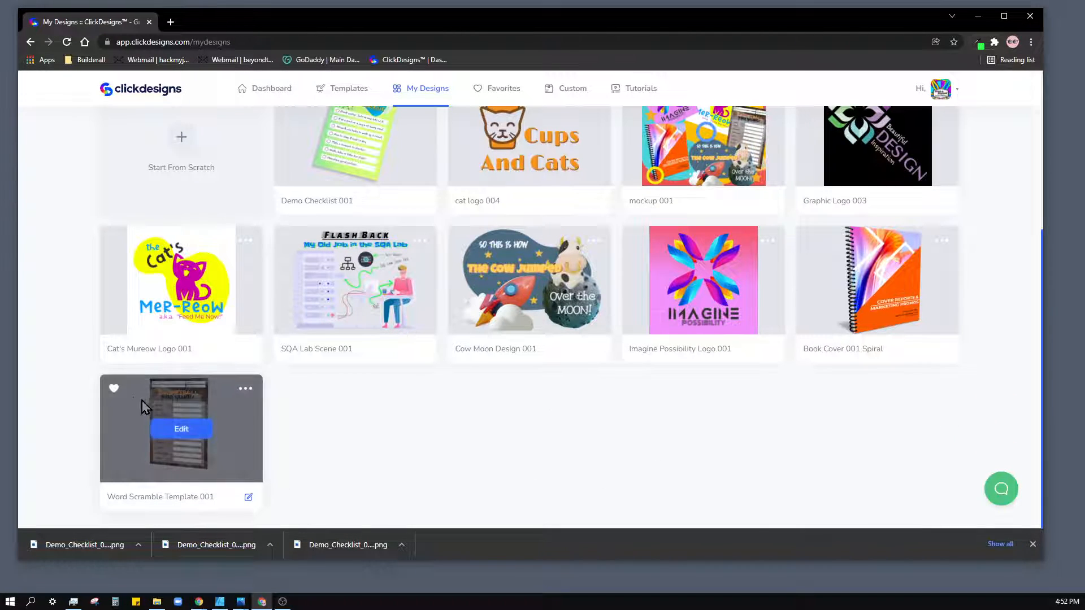
scroll(622, 469, "up", 2)
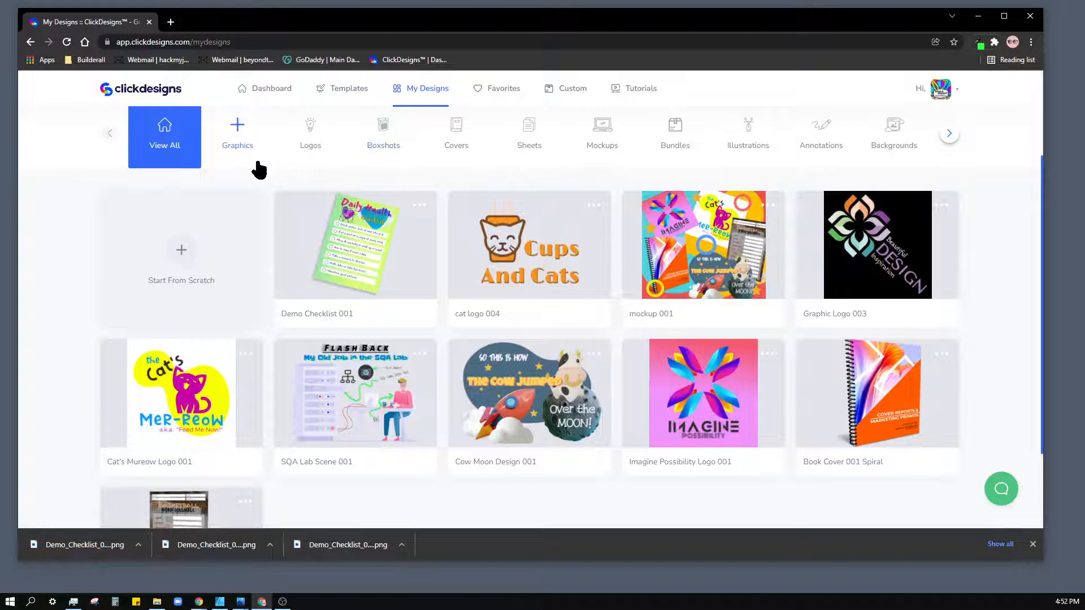
left_click(311, 135)
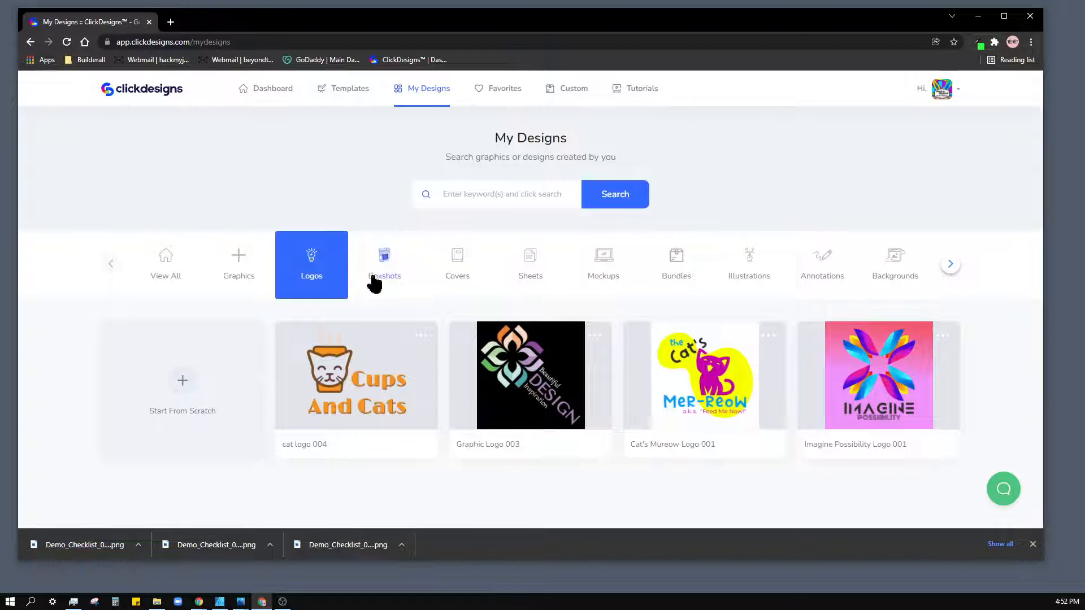
mouse_move(904, 384)
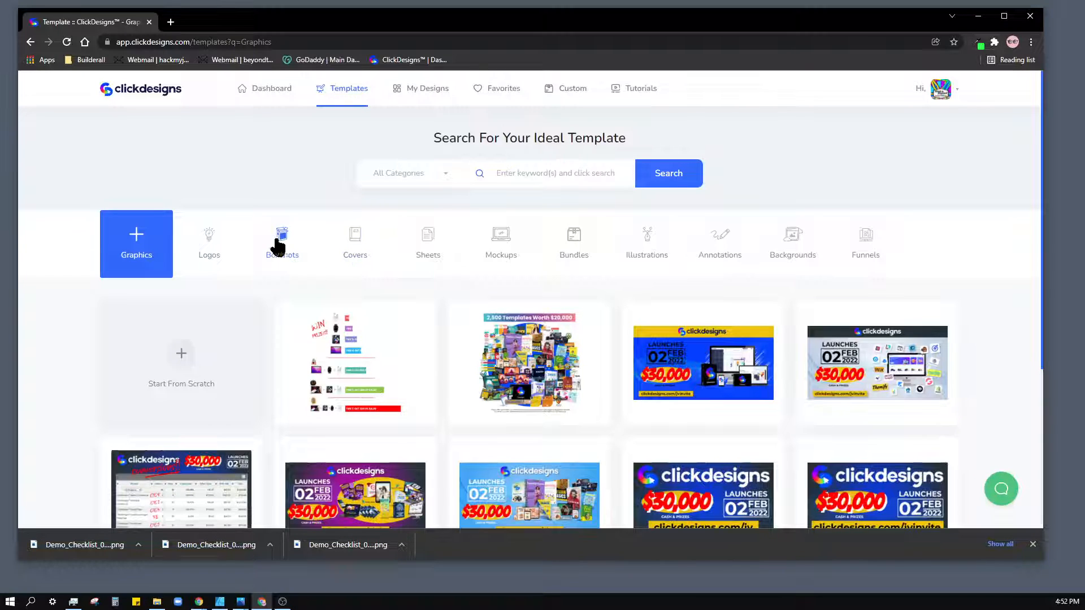
Step: Show the logo templates and look through them, loading further batches until the Role Media movie camera logo is reached
left_click(215, 241)
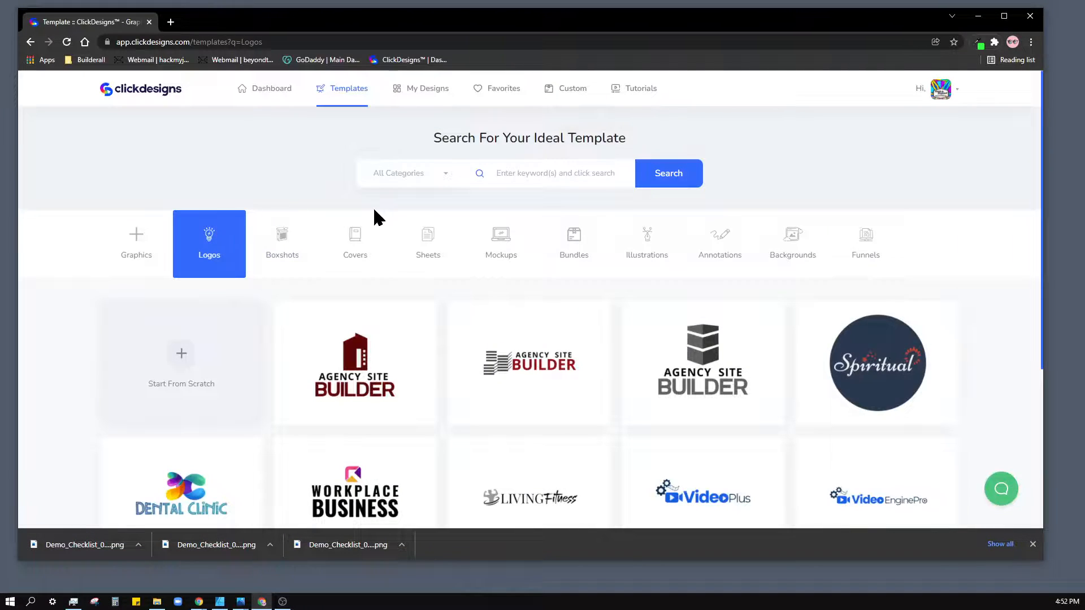
scroll(377, 216, "down", 4)
mouse_move(693, 261)
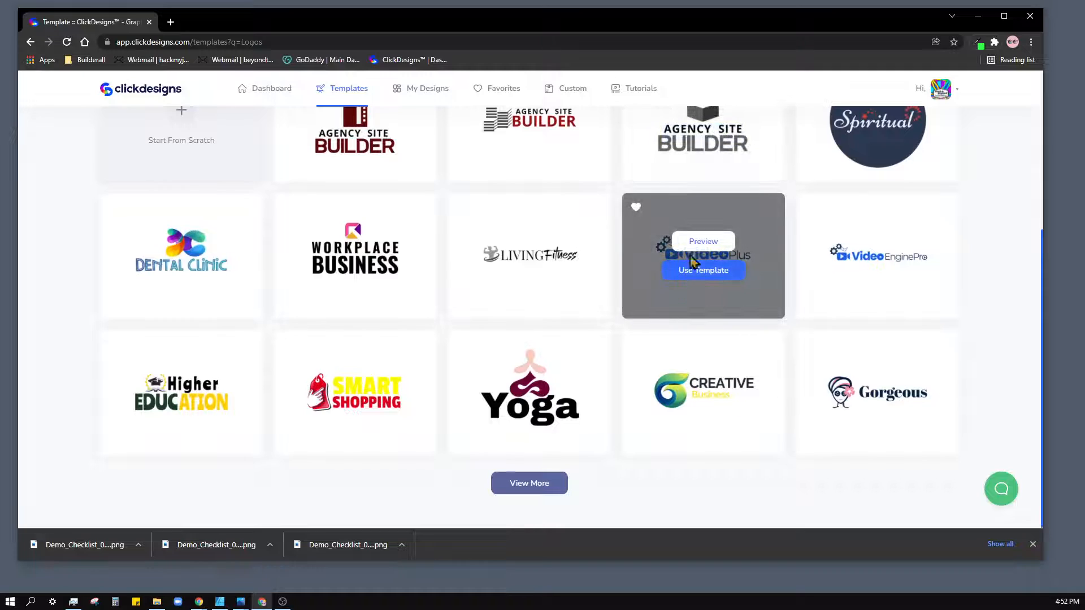
left_click(536, 494)
mouse_move(599, 422)
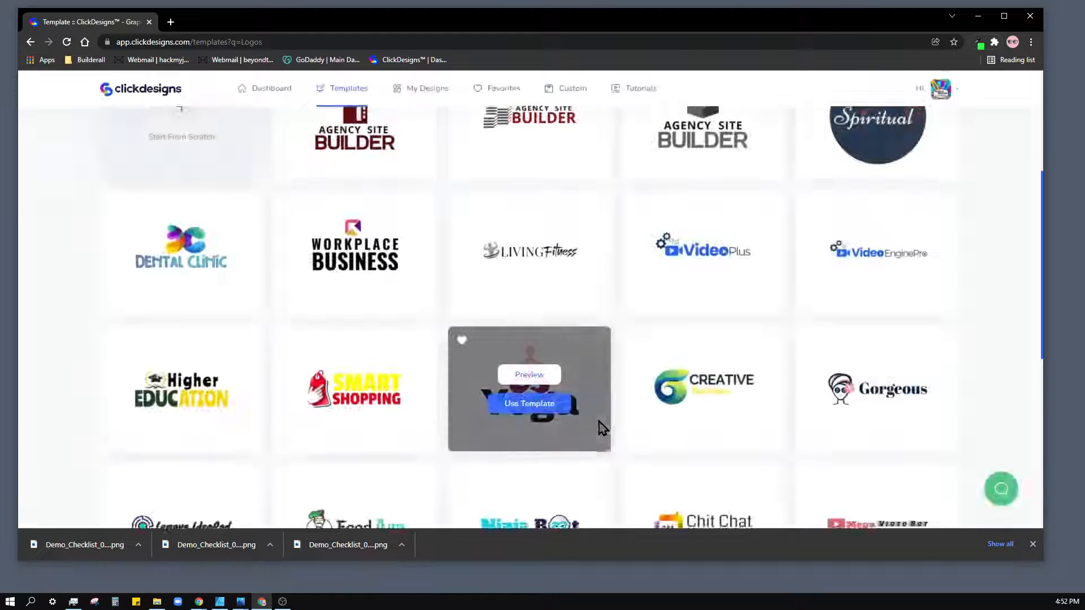
scroll(598, 422, "down", 7)
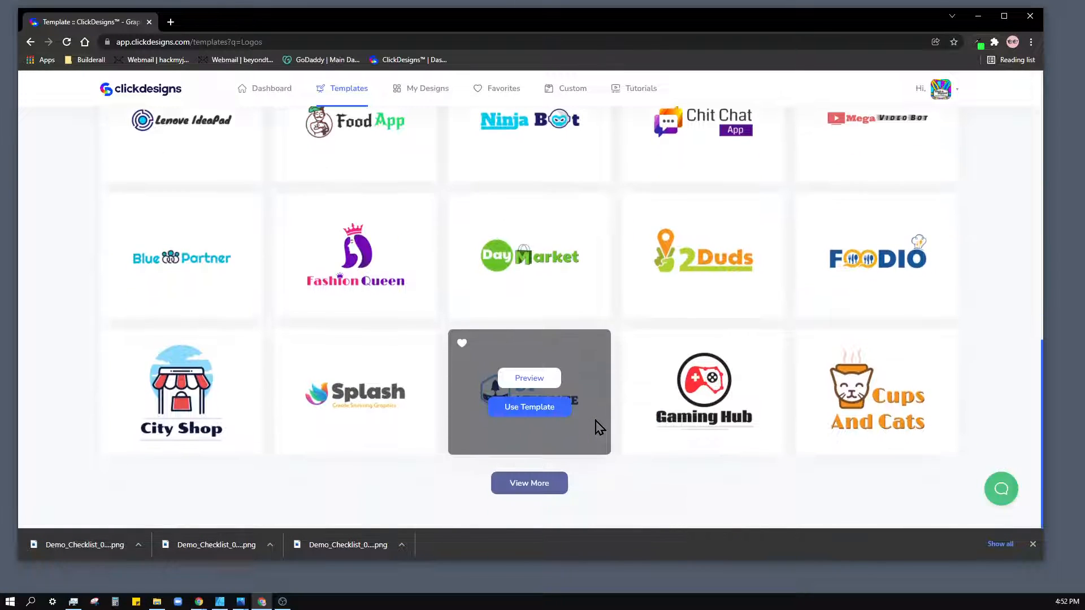
left_click(530, 487)
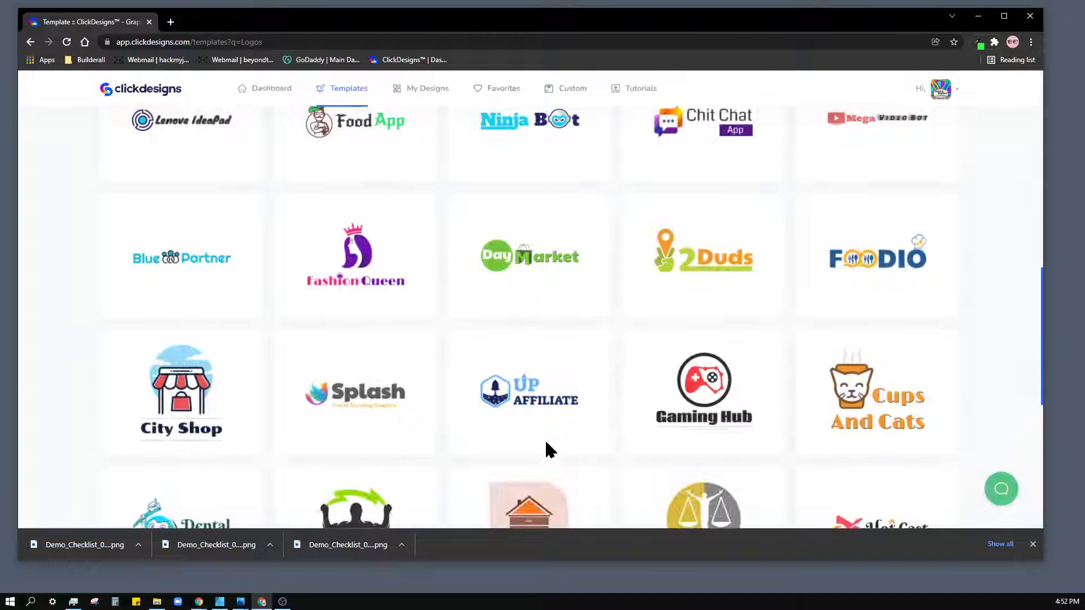
scroll(548, 450, "down", 3)
scroll(581, 308, "down", 4)
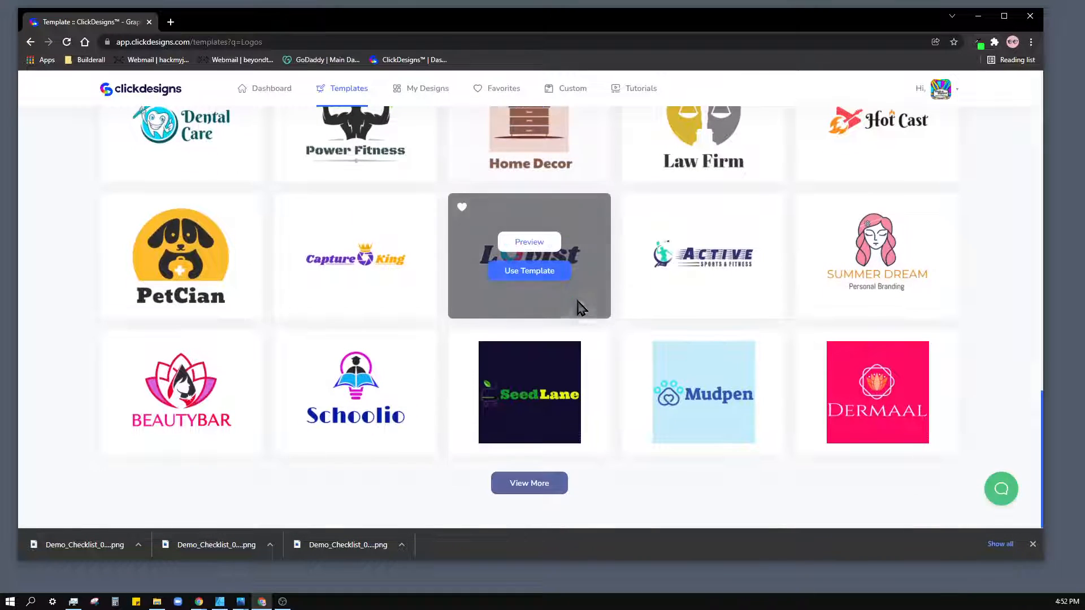
left_click(530, 483)
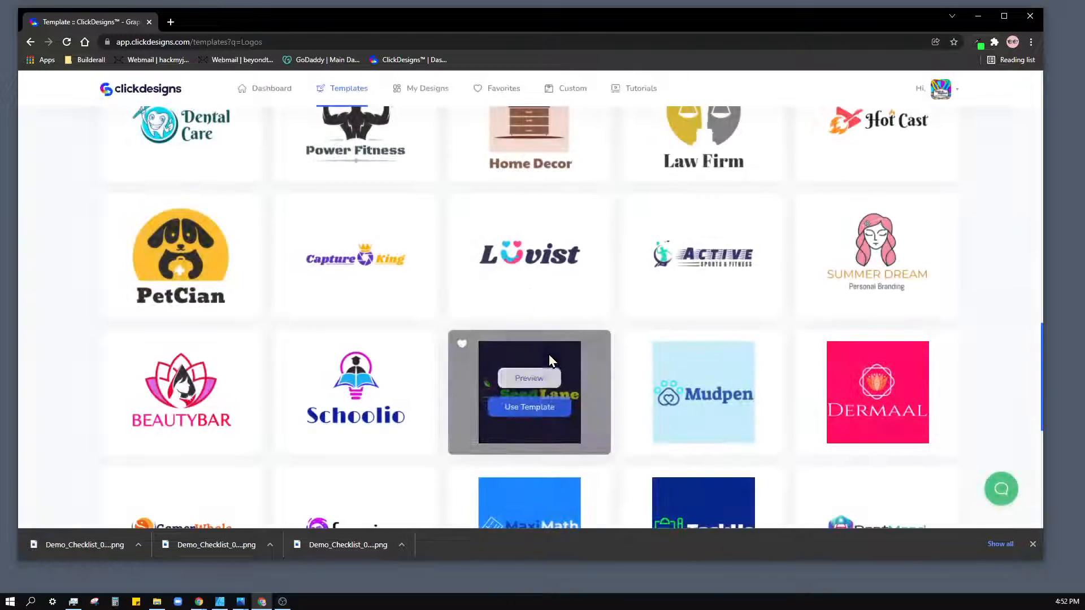
scroll(542, 367, "down", 6)
scroll(548, 354, "down", 1)
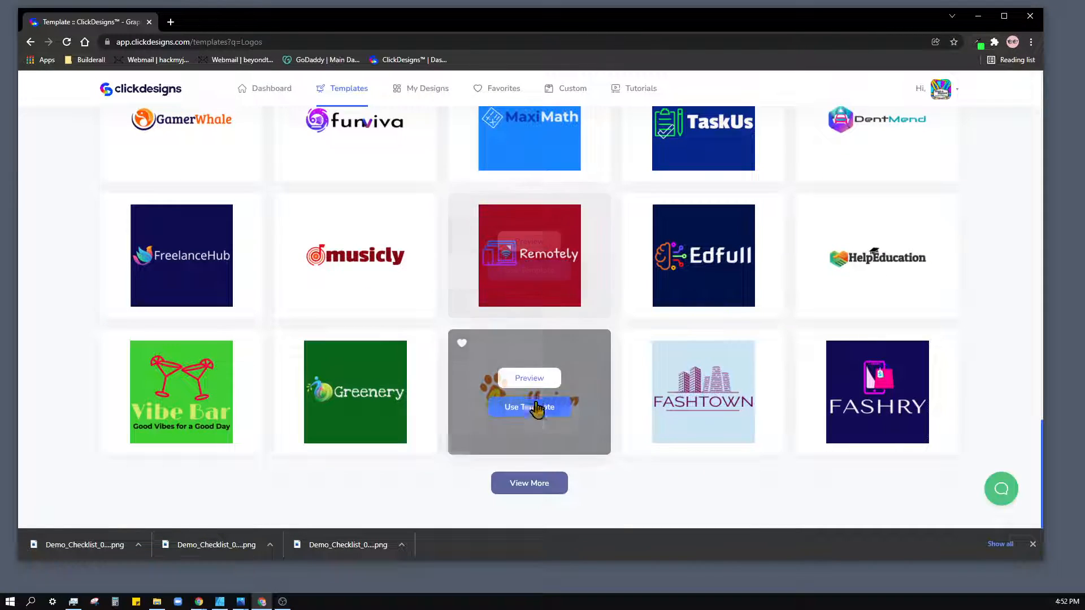
left_click(532, 484)
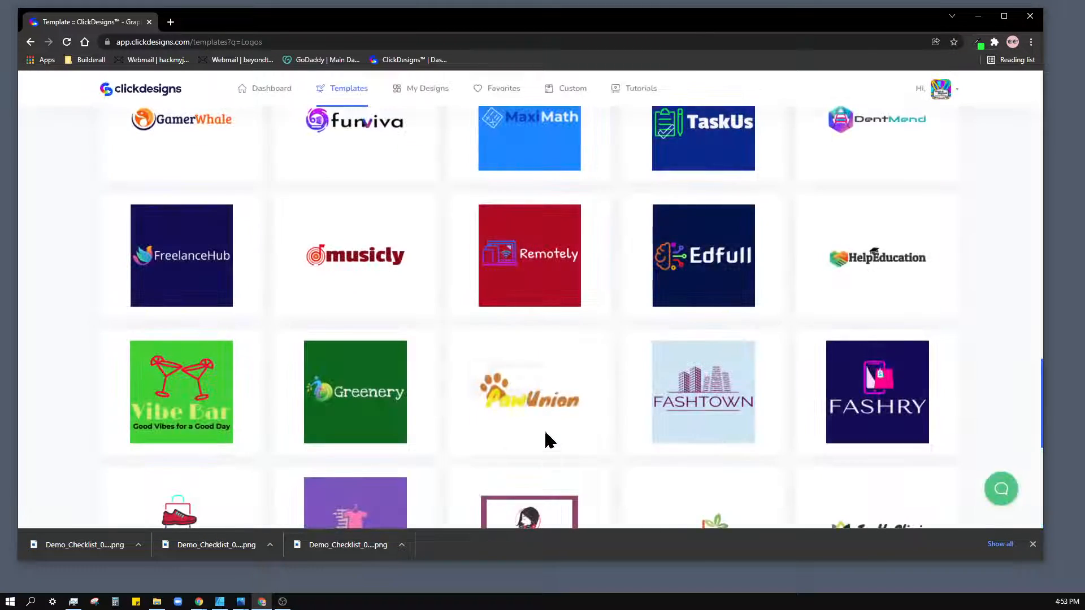
scroll(546, 435, "down", 6)
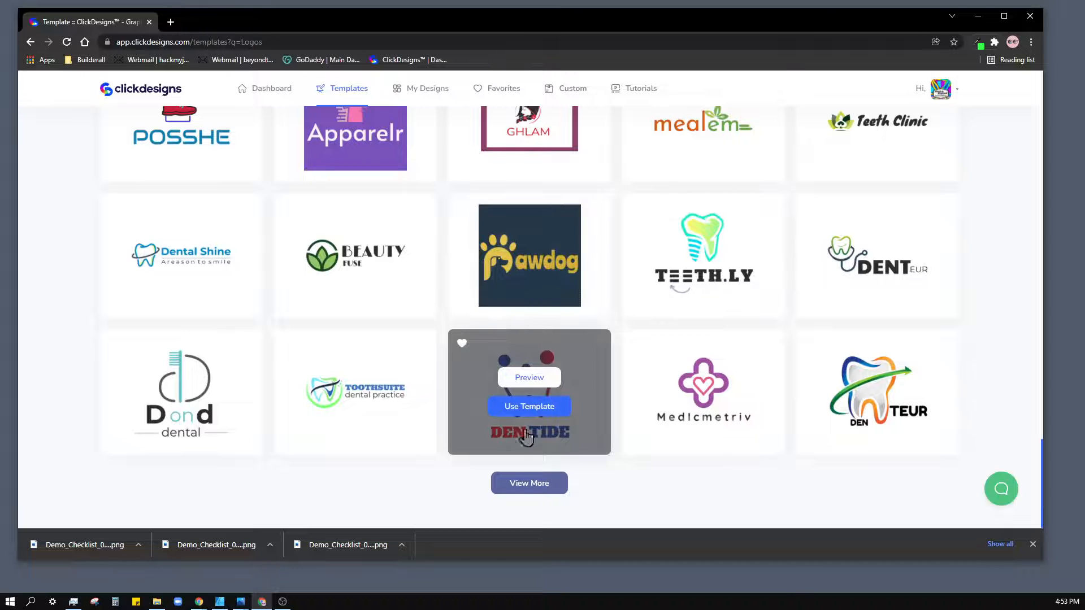
left_click(530, 484)
scroll(532, 460, "down", 7)
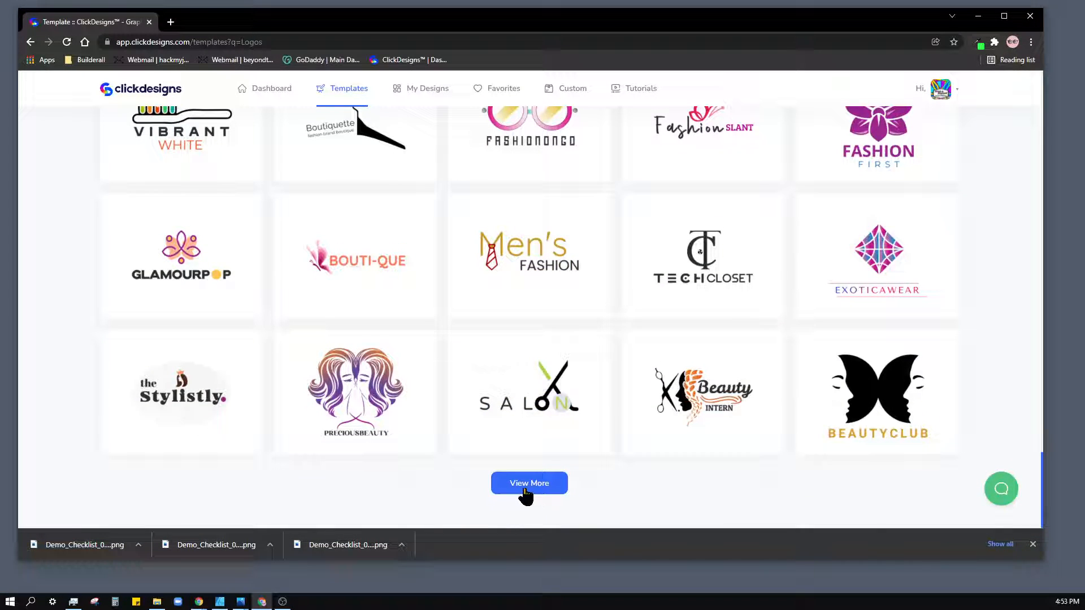
left_click(525, 491)
scroll(561, 362, "down", 7)
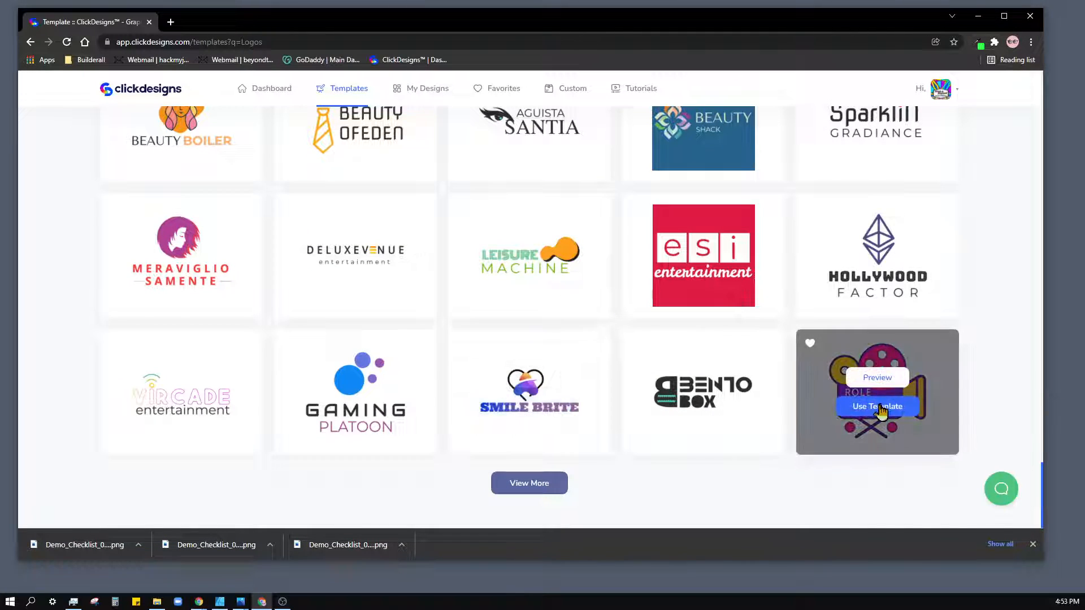
Step: Create a design from the Role Media movie camera template, titled "Movie Camera Logo 001"
left_click(879, 408)
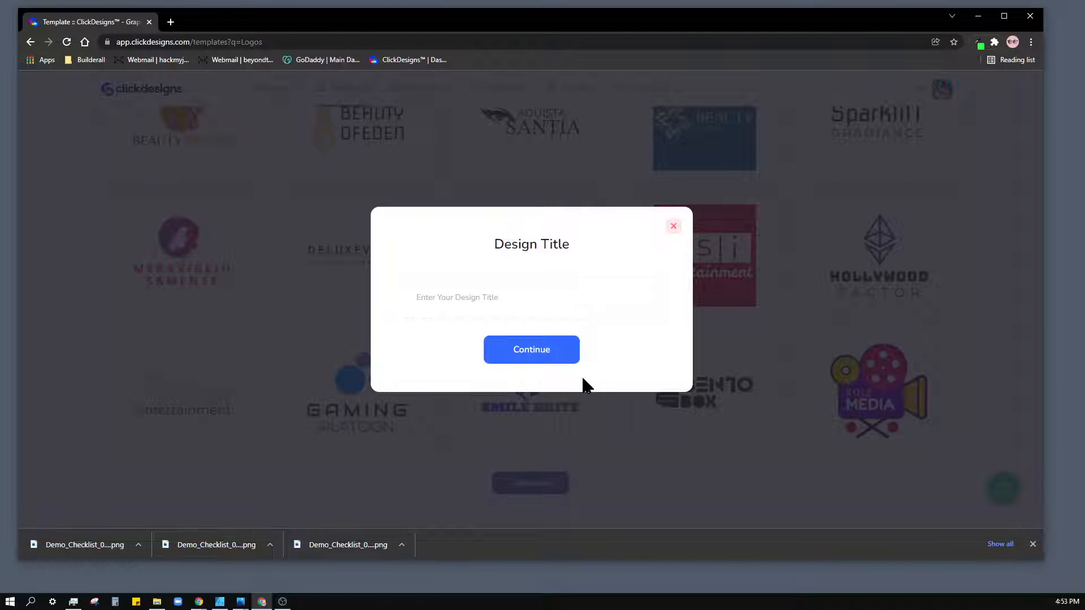
left_click(493, 299)
type("Movie Camera Logo 001")
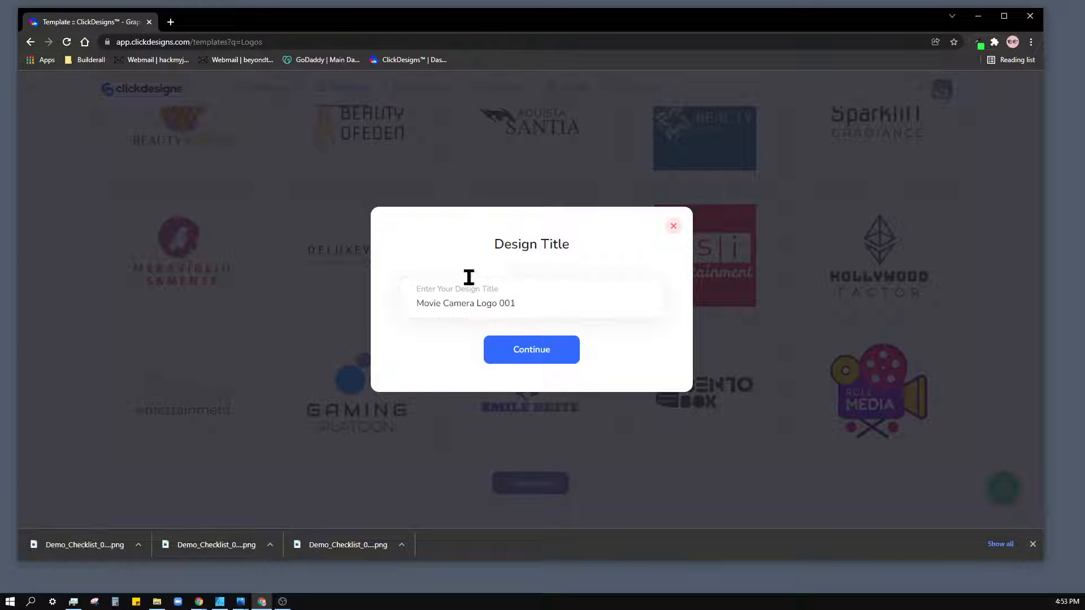
left_click(532, 352)
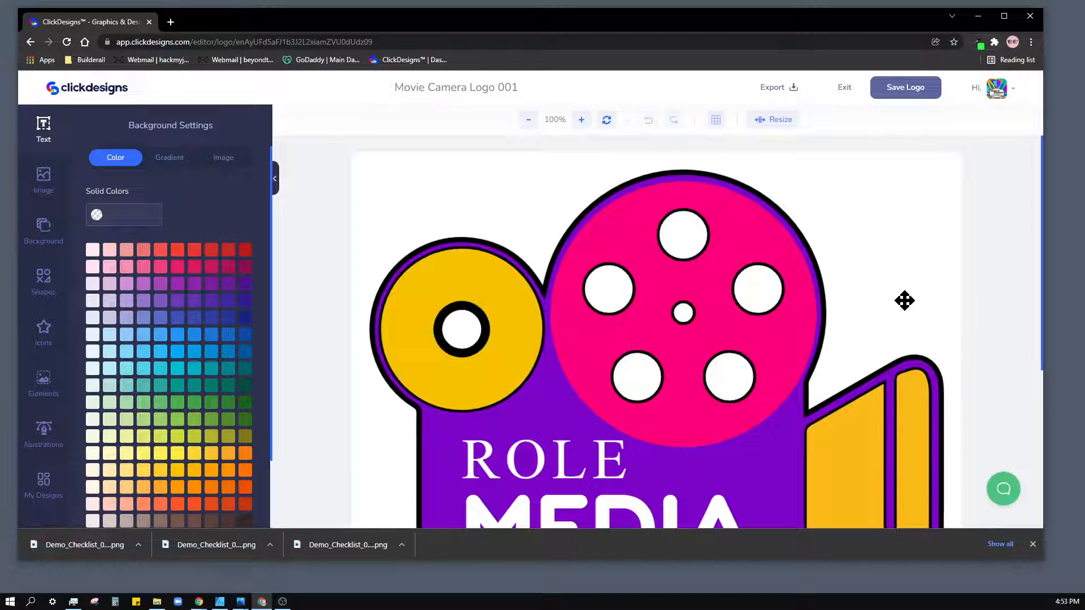
Step: Recolour the purple camera body and tripod of the logo icon to teal #03C0C7
left_click(527, 120)
left_click(528, 120)
left_click(528, 121)
left_click(528, 120)
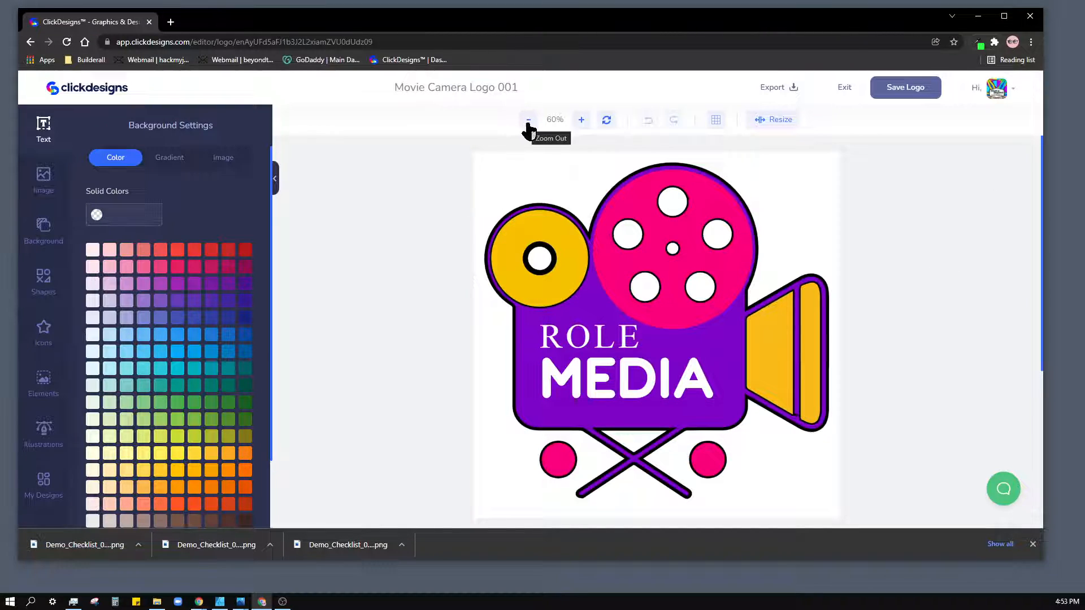
left_click(687, 349)
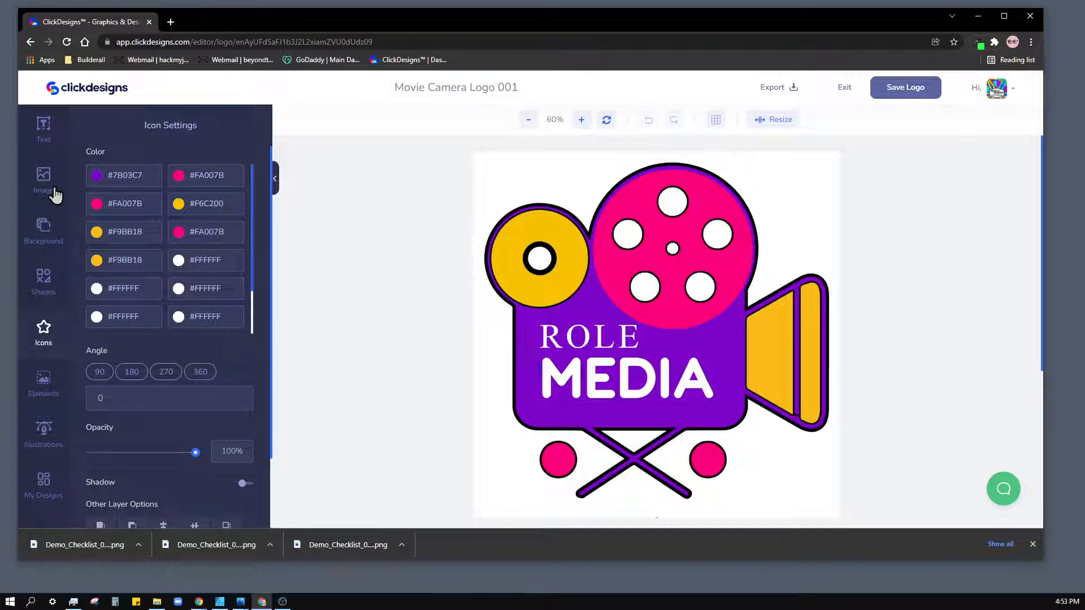
left_click(107, 176)
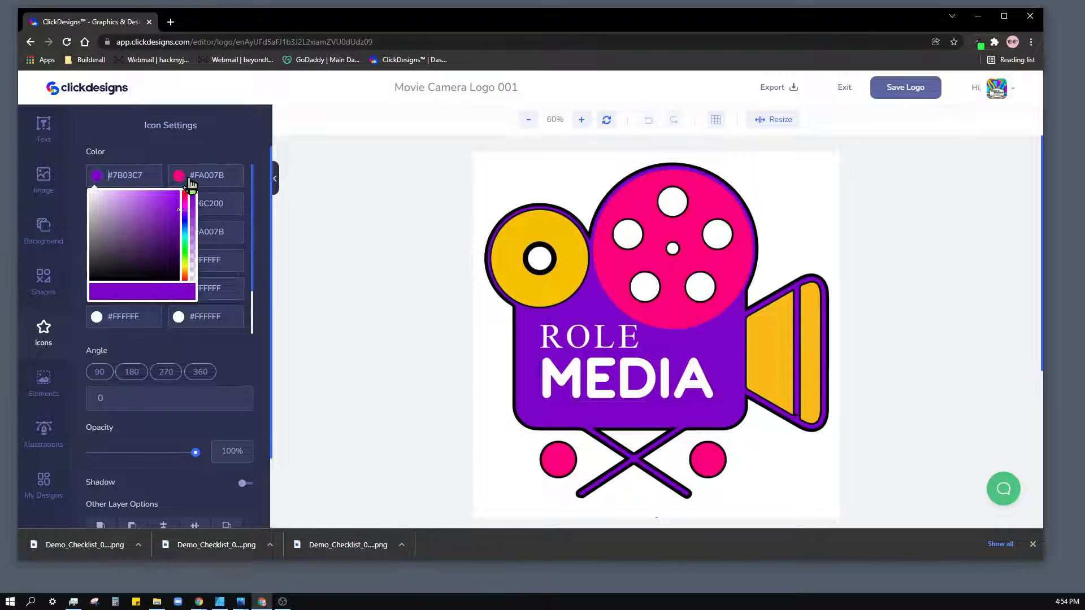
left_click_drag(184, 219, 185, 235)
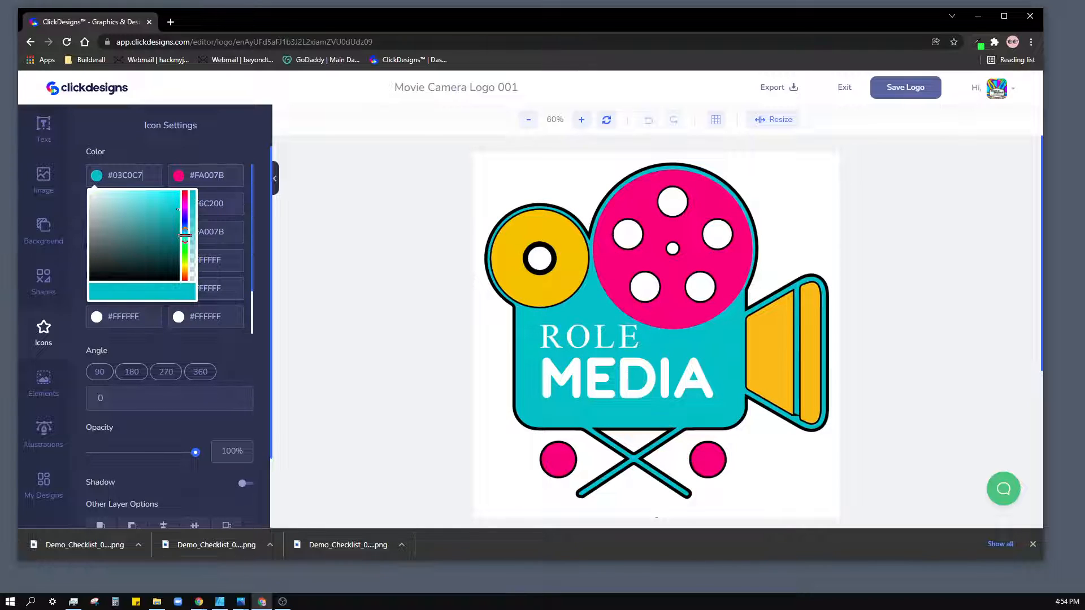
left_click(329, 228)
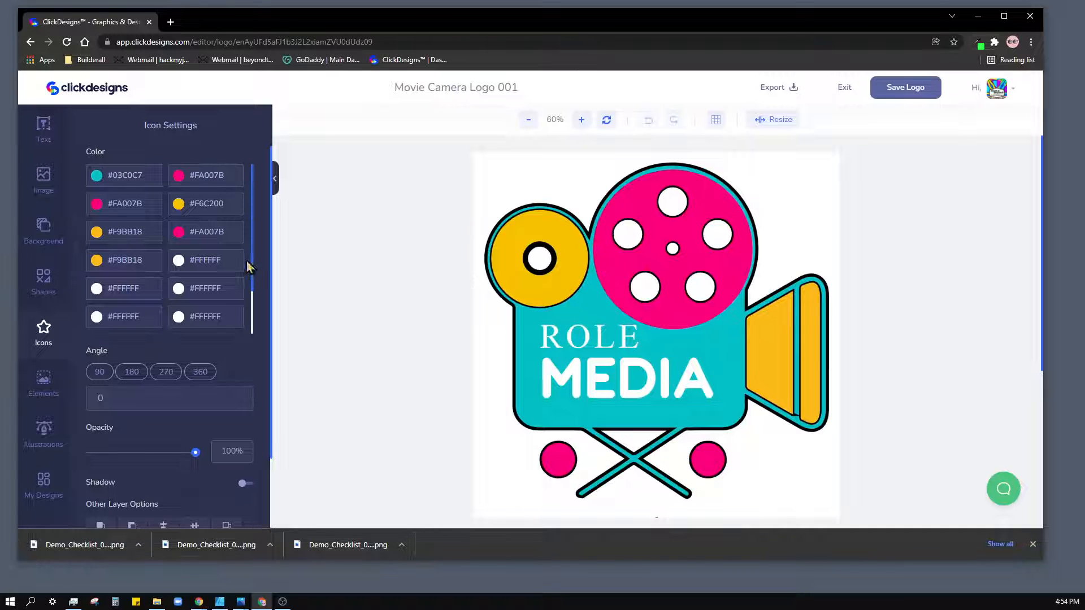
Step: Recolour the large film reel to light pink #FF8BC7 and the inner lens hood section to yellow #F9F318
left_click(180, 232)
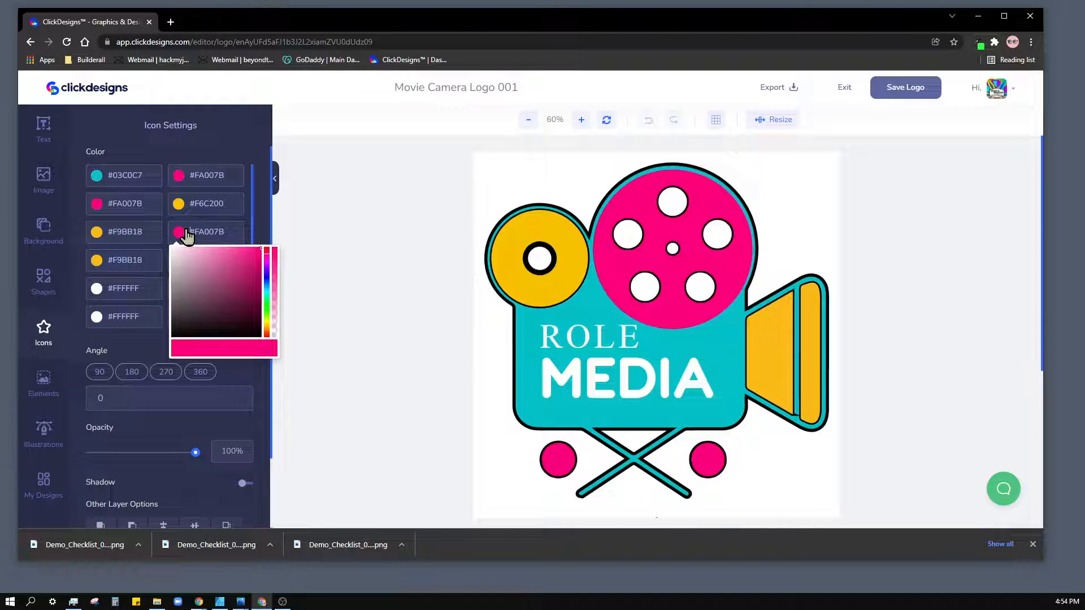
left_click(250, 258)
left_click_drag(255, 254, 211, 253)
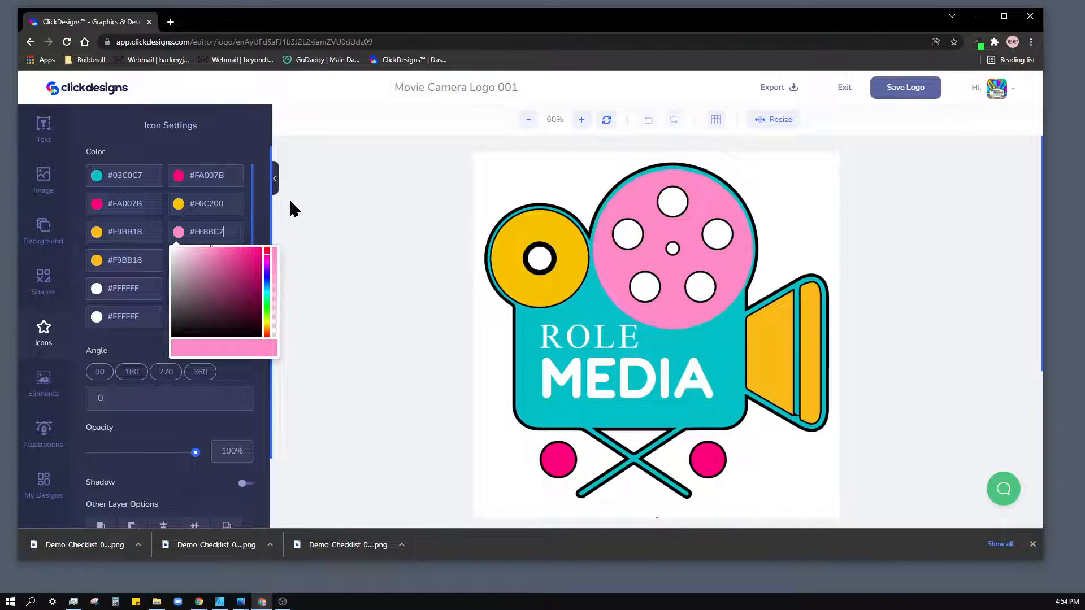
left_click(123, 240)
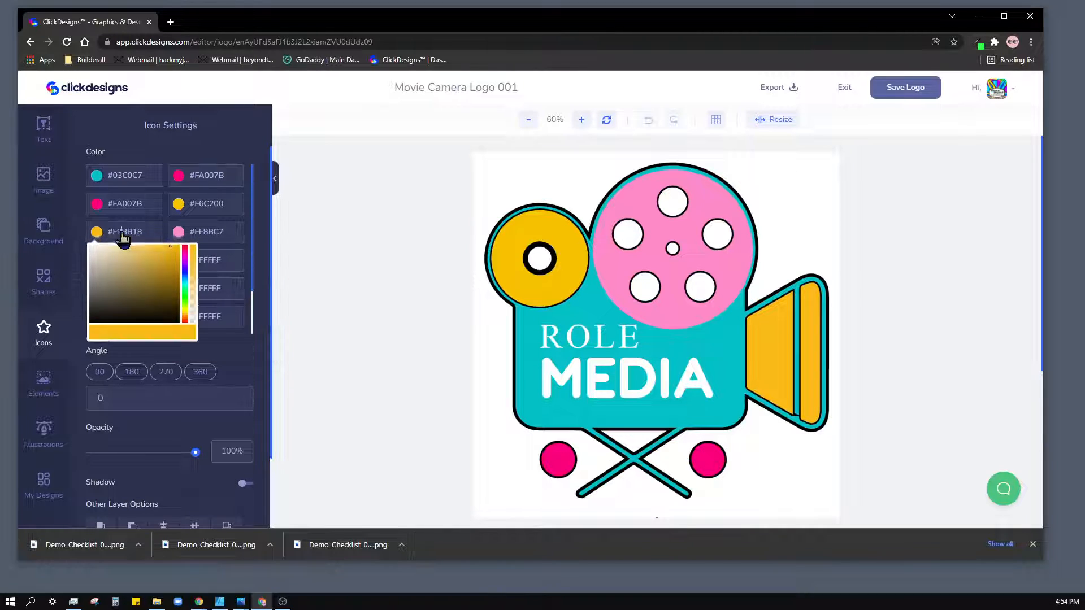
left_click_drag(185, 277, 186, 323)
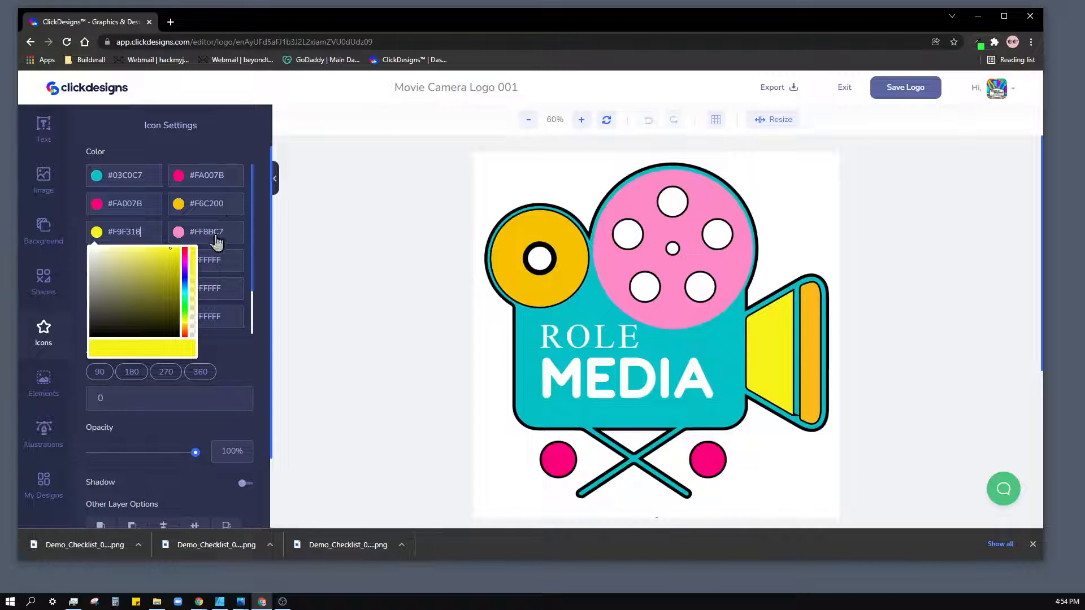
Step: Recolour the small film reel to magenta #E518C9 and the outer end of the lens hood to green #24D912
left_click(200, 205)
left_click(242, 237)
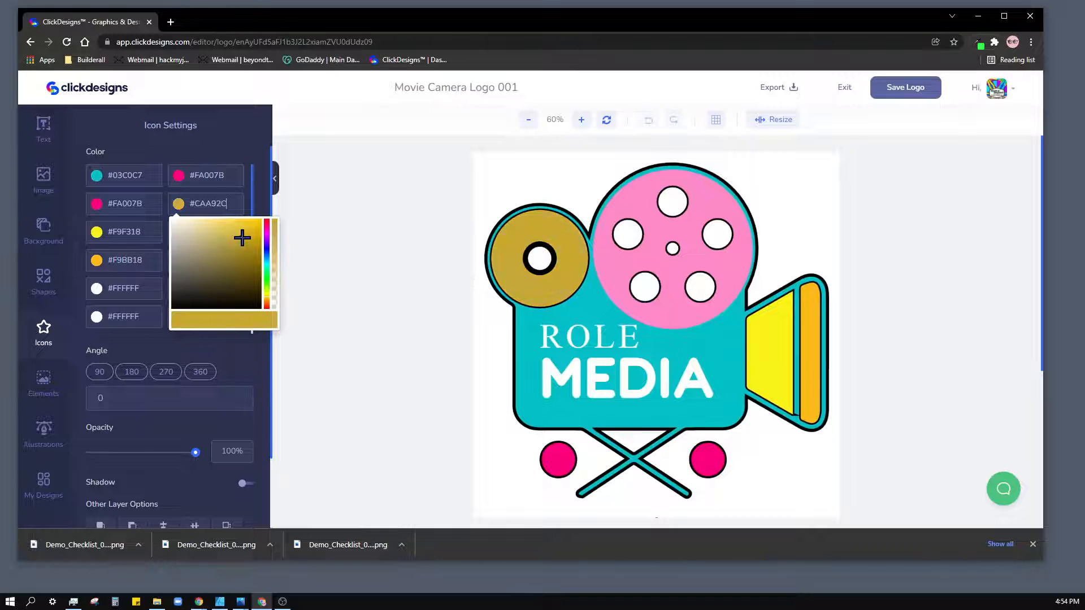
left_click_drag(242, 237, 266, 232)
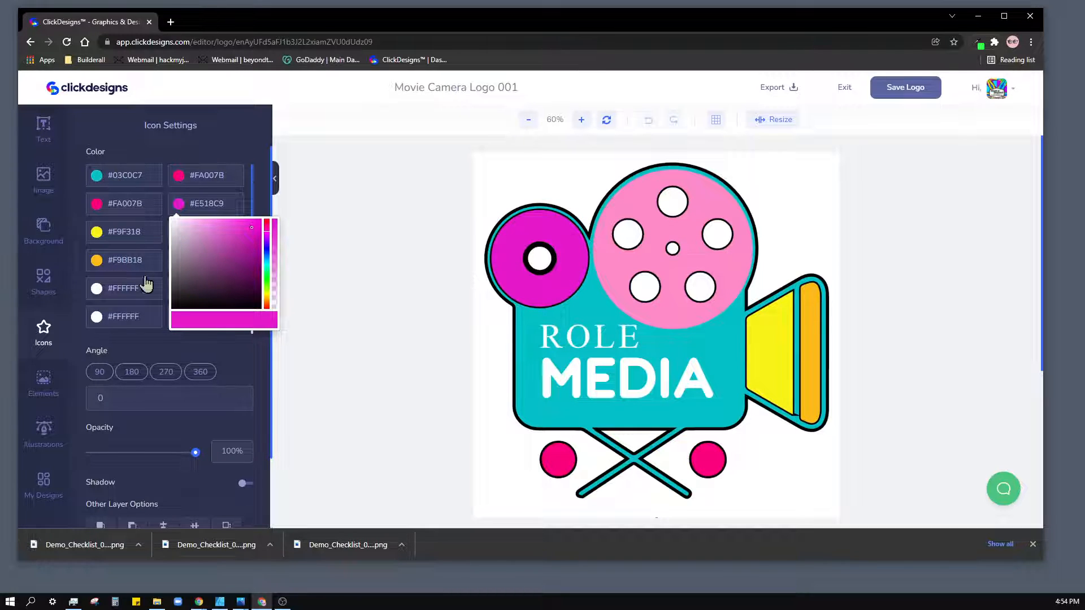
left_click(114, 261)
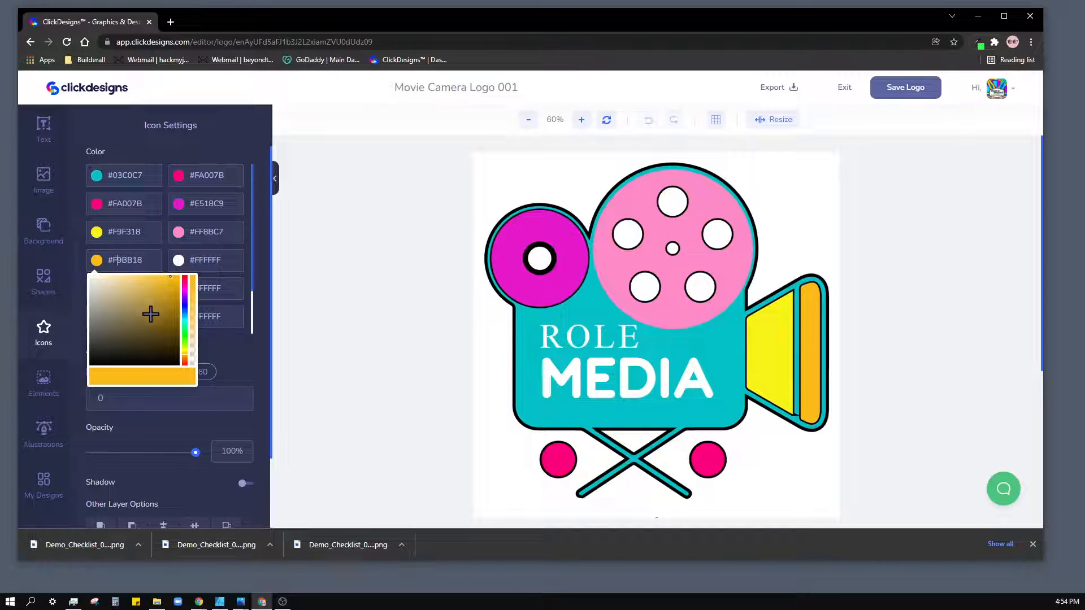
left_click_drag(151, 314, 186, 336)
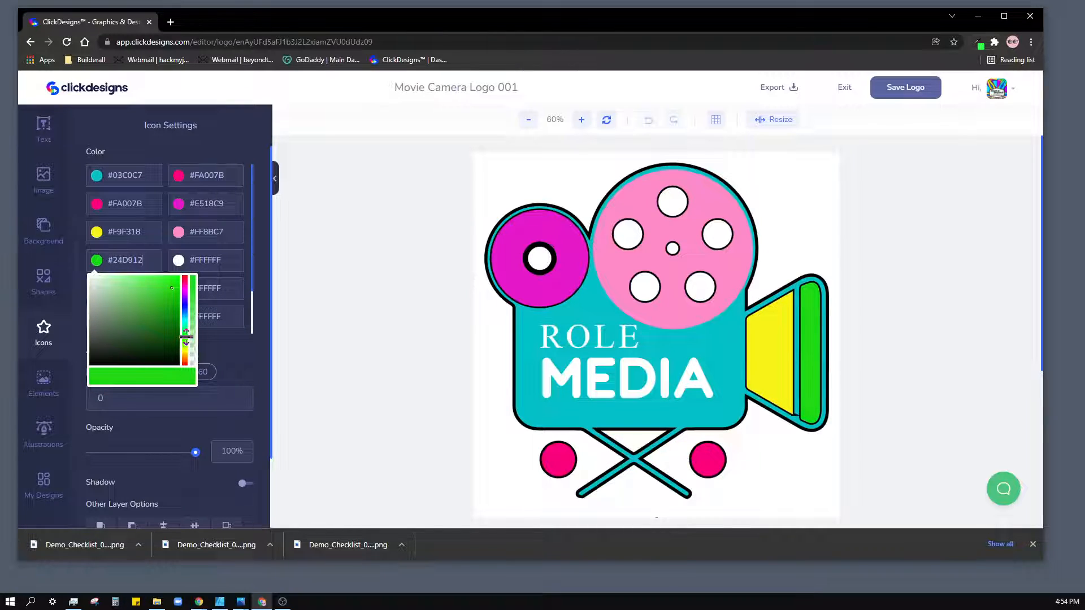
left_click(334, 262)
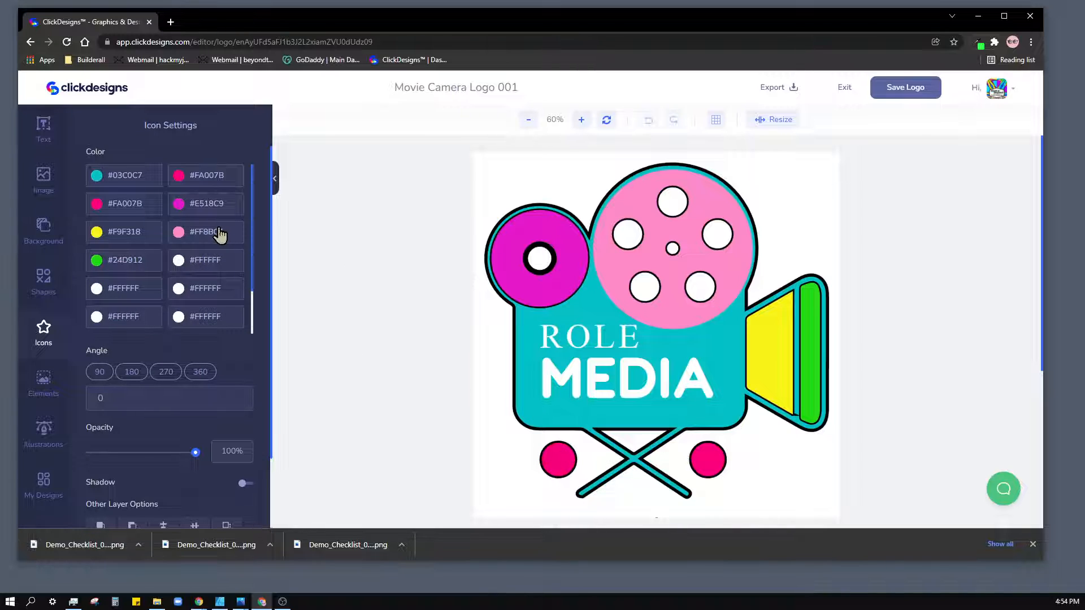
Step: Recolour the circles beside the tripod, the left one to pale pink #FFCFDF and the right one to pink #FF5CB3
left_click(197, 179)
left_click_drag(247, 231, 188, 193)
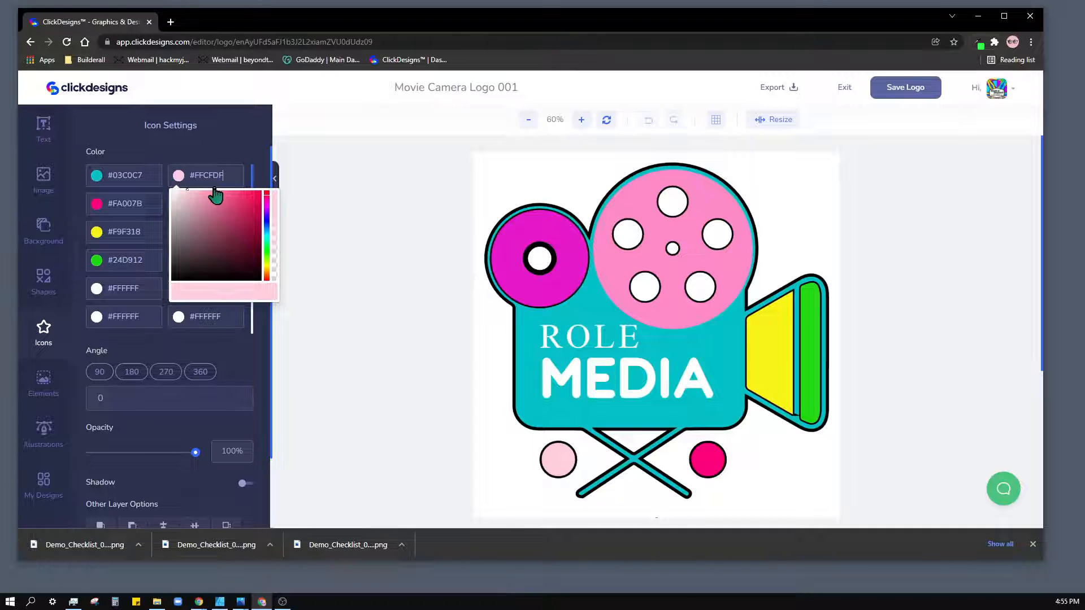
left_click(288, 282)
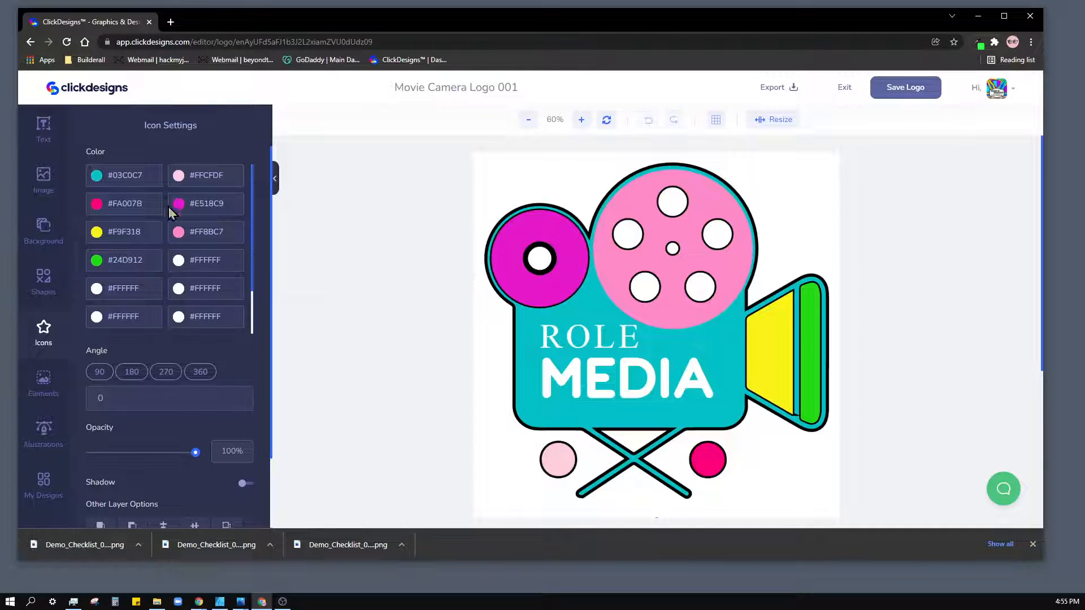
left_click(126, 210)
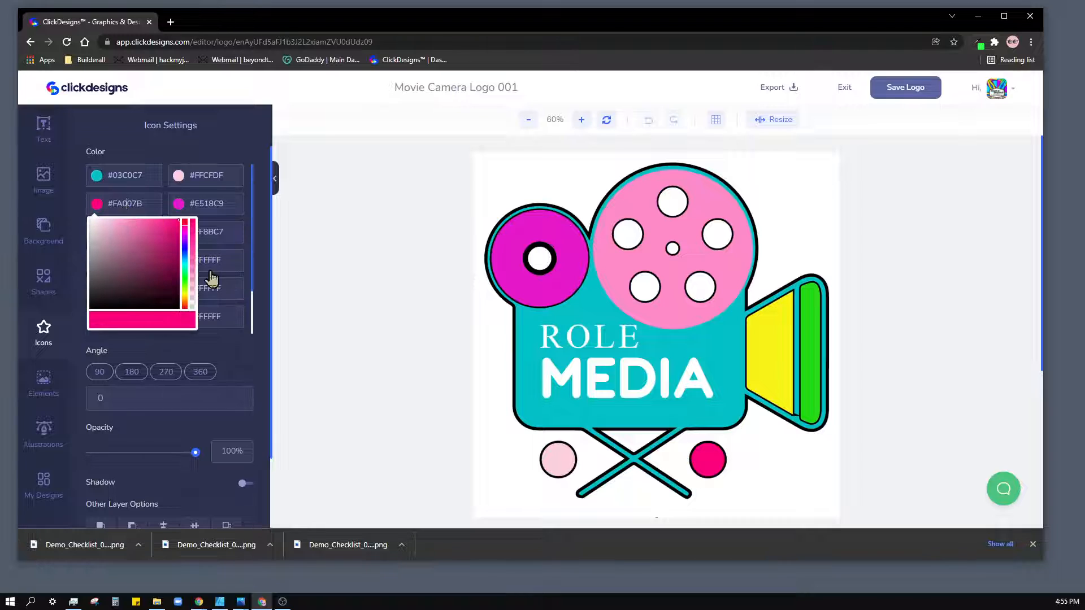
mouse_move(171, 261)
left_mouse_down()
mouse_move(148, 192)
mouse_move(125, 181)
mouse_move(148, 174)
left_mouse_up()
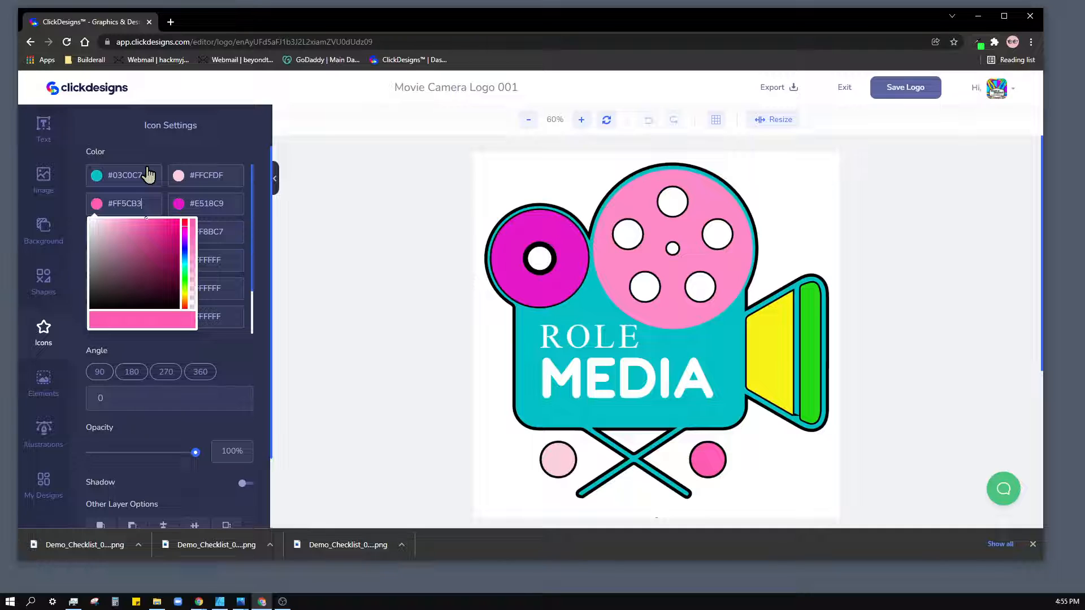
left_click(413, 272)
Step: Move the MEDIA text slightly down and right on the camera body, and reposition the ROLE text above it
left_click(603, 327)
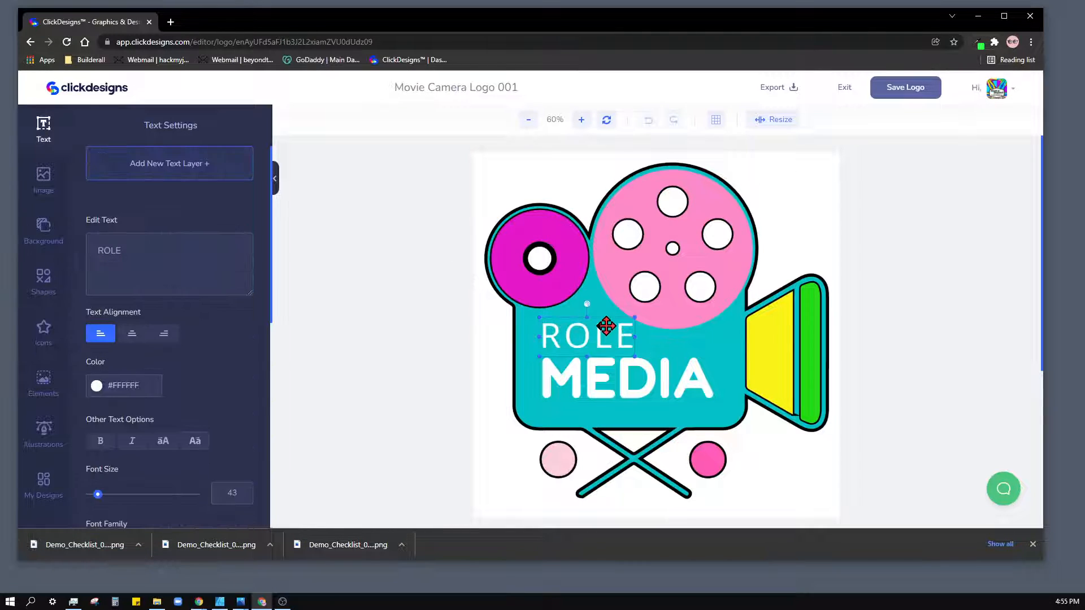
left_click_drag(596, 337, 758, 242)
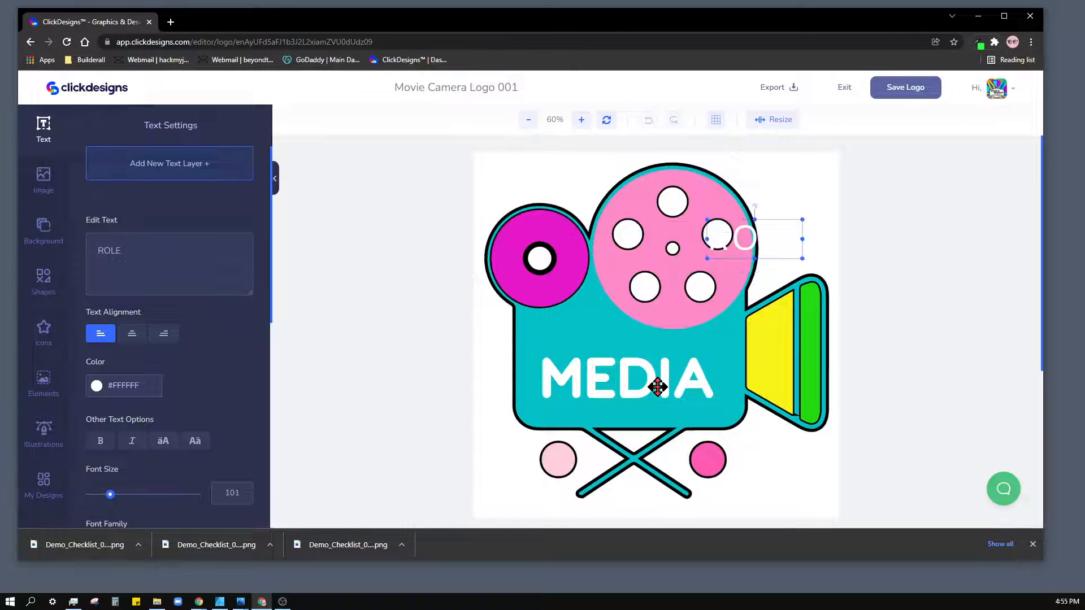
left_click_drag(655, 382, 627, 404)
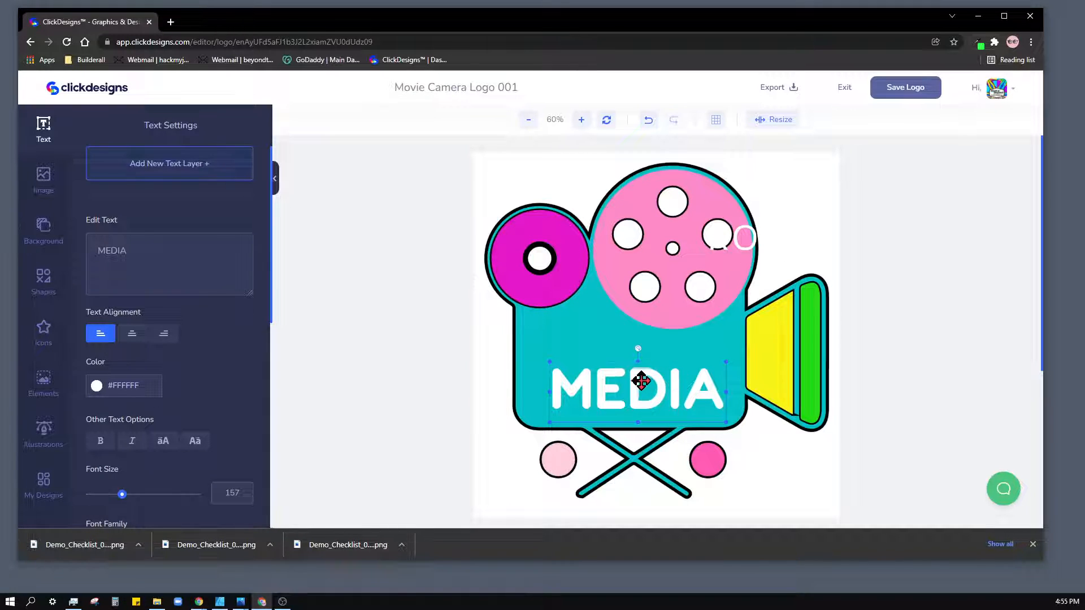
left_click(770, 233)
left_click_drag(770, 233, 591, 334)
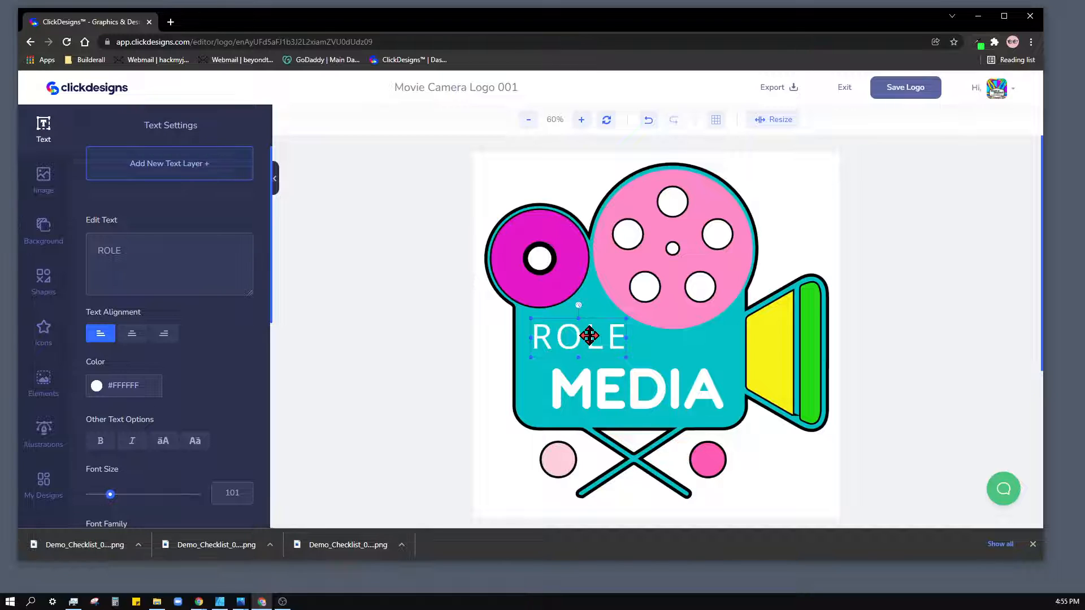
Step: Replace the logo text ROLE with "This is a" and the text MEDIA with "Demo"
scroll(588, 335, "down", 5)
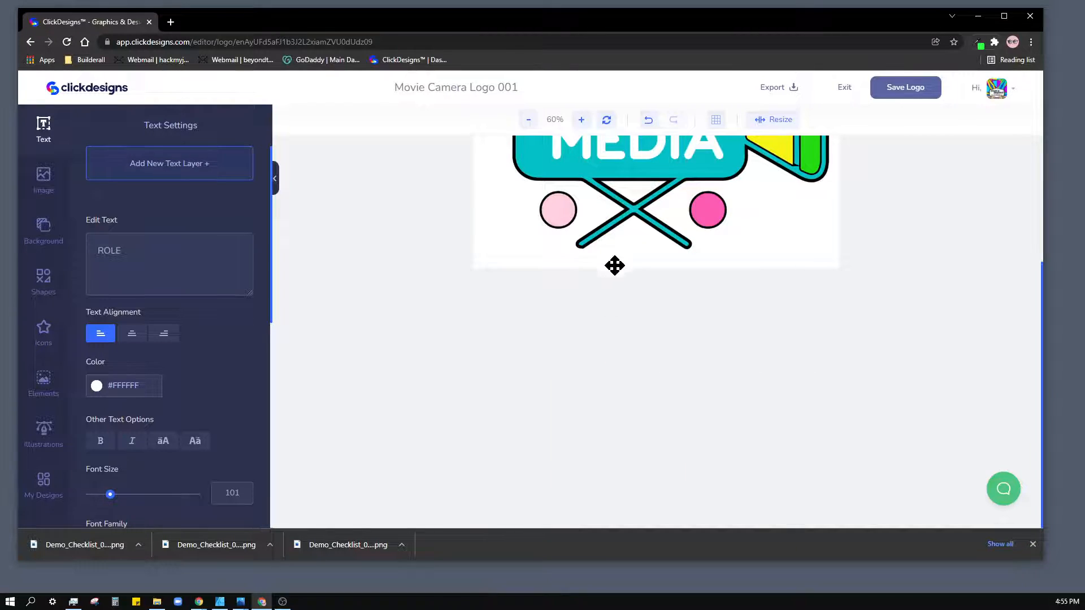
scroll(619, 254, "up", 4)
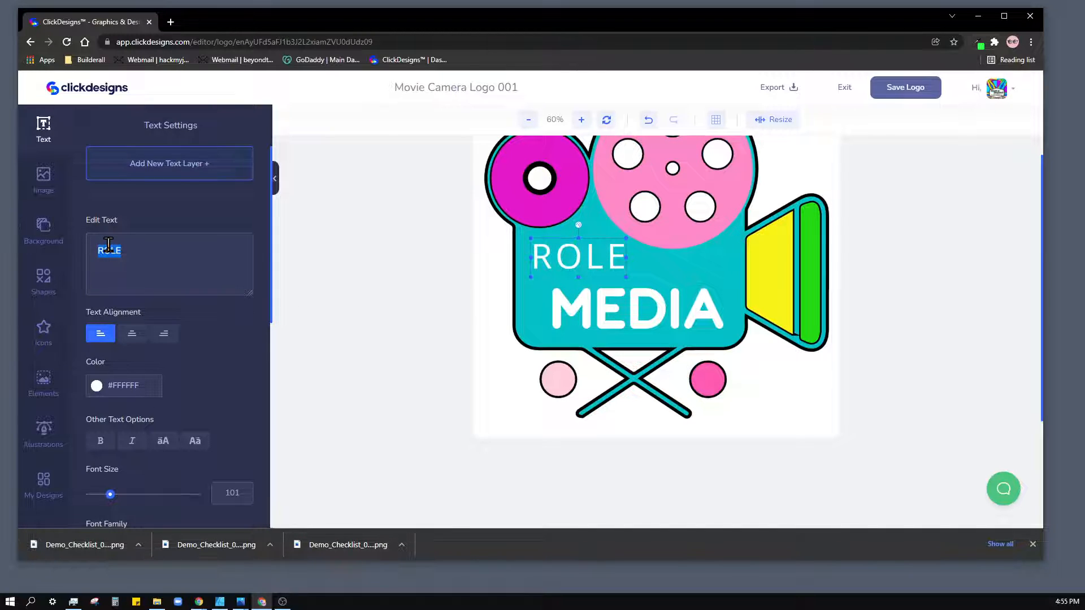
type("This is a")
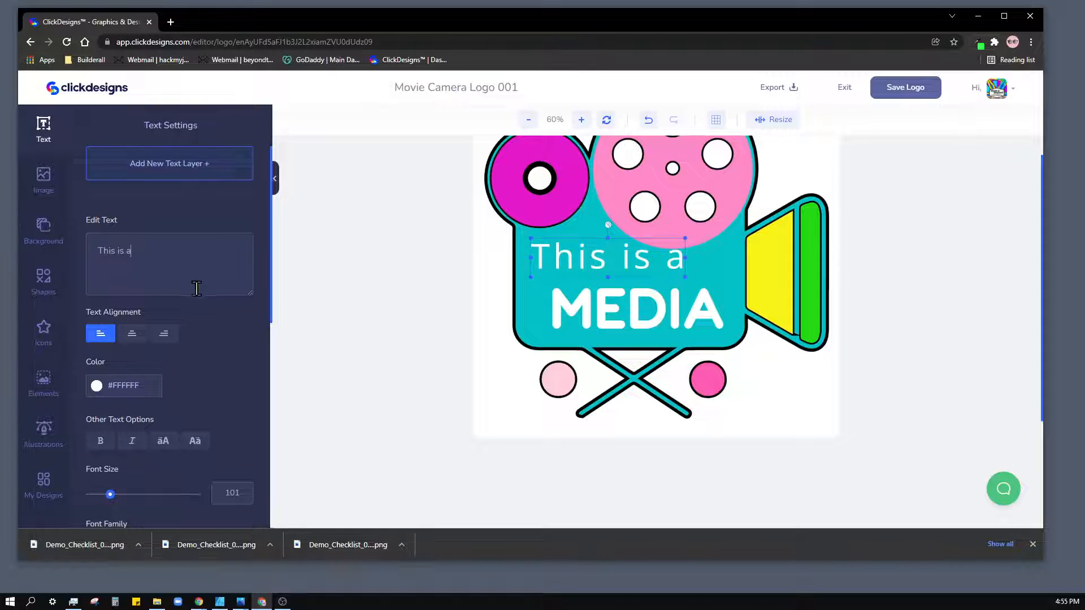
left_click(615, 325)
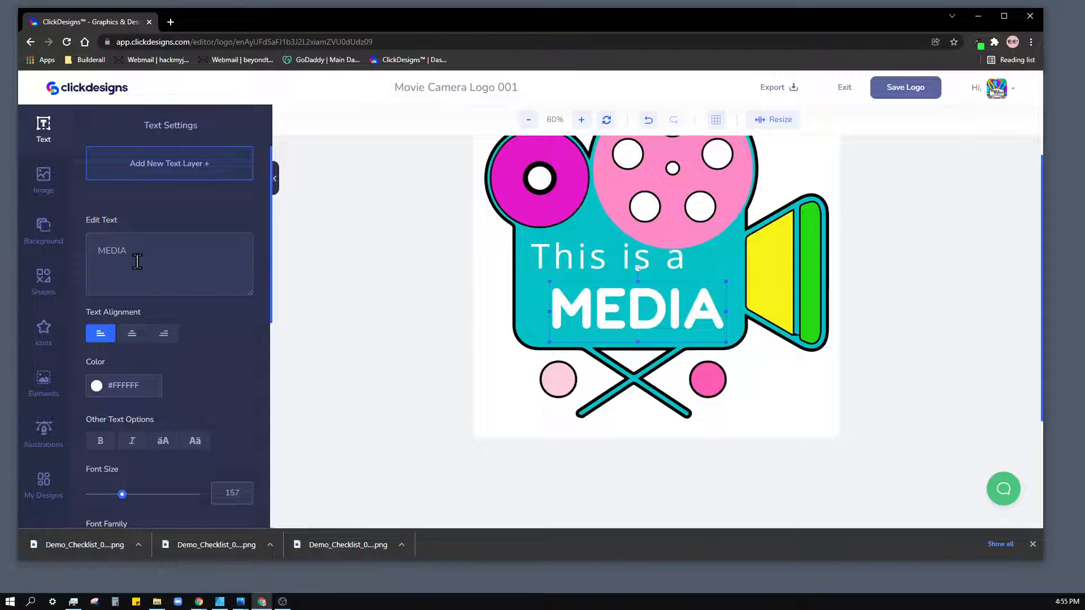
left_click_drag(137, 262, 85, 259)
type("Demo")
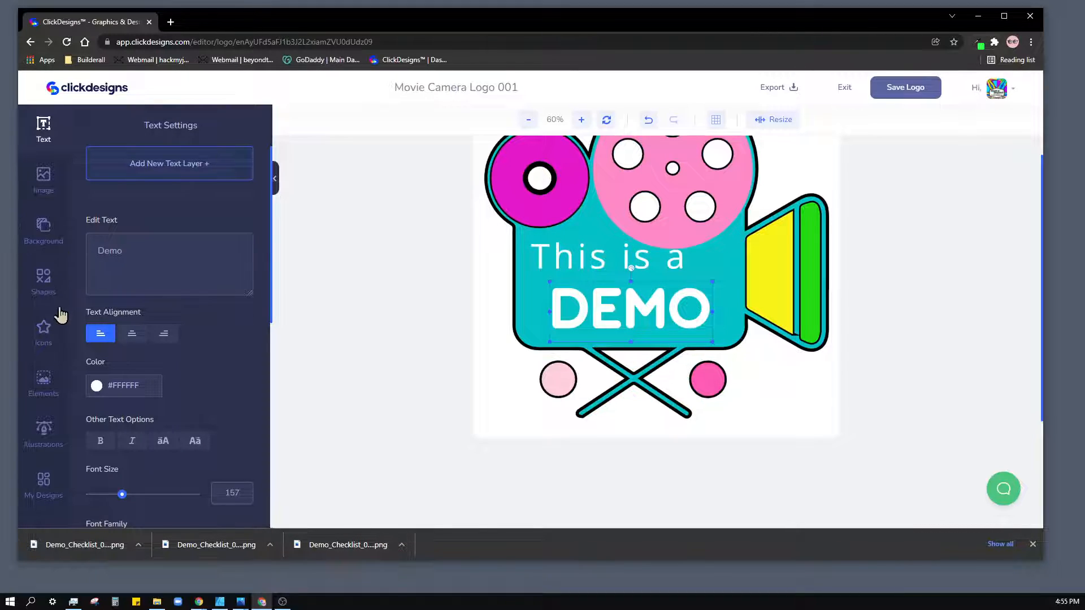
Step: Preview fonts on the Demo text and set its font family to Finger Paint
scroll(157, 374, "down", 4)
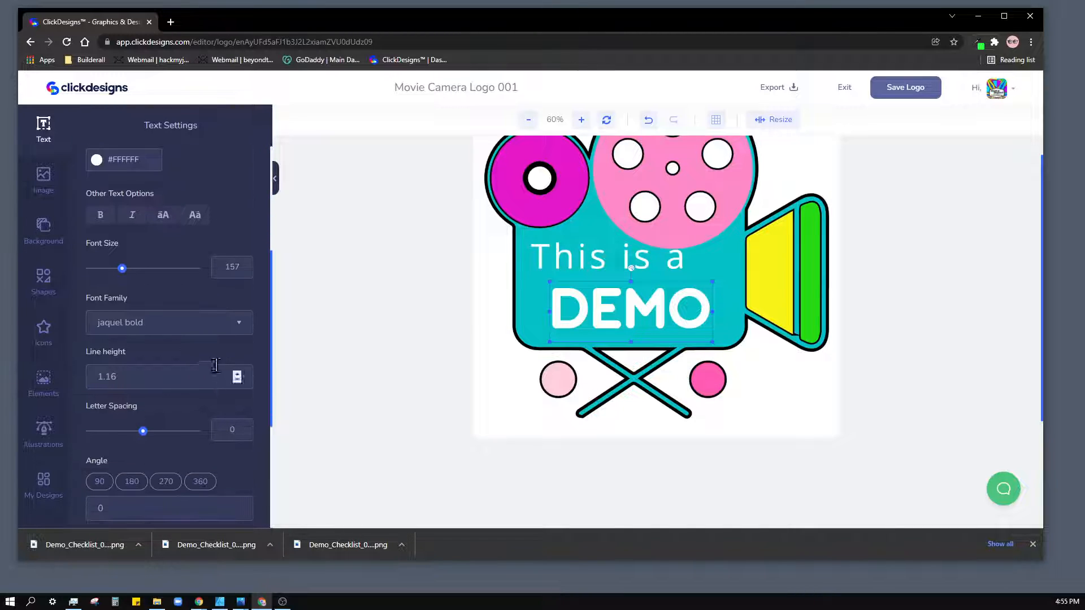
left_click(194, 331)
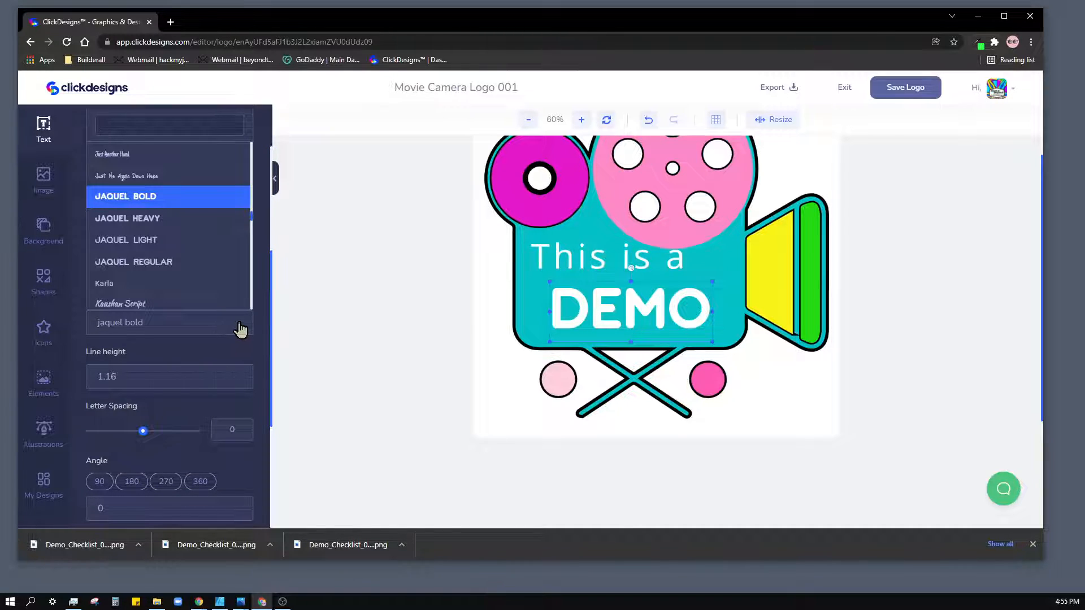
scroll(180, 227, "up", 5)
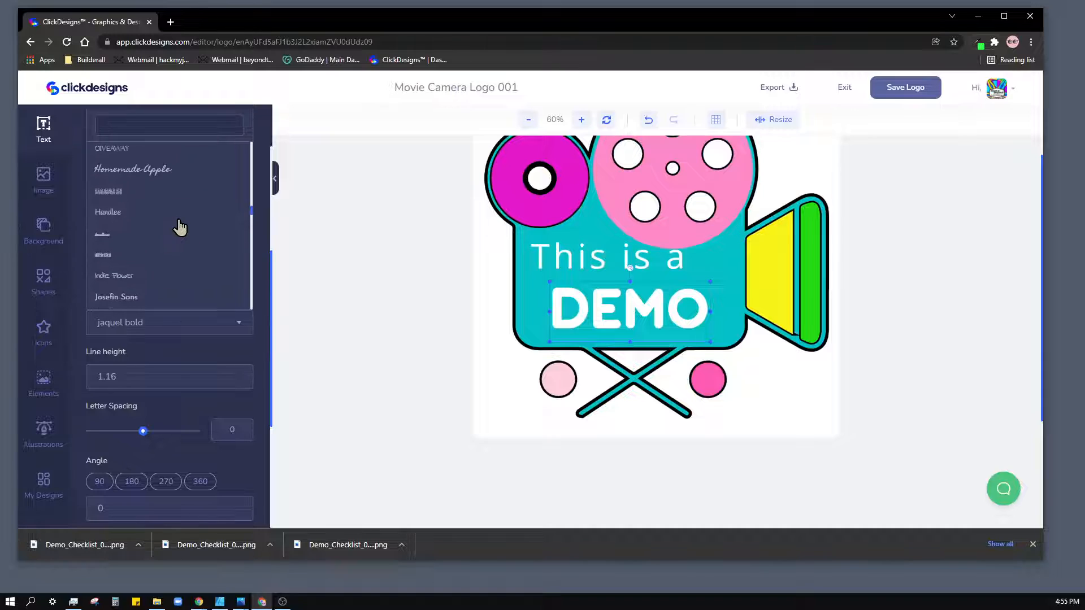
scroll(178, 227, "up", 2)
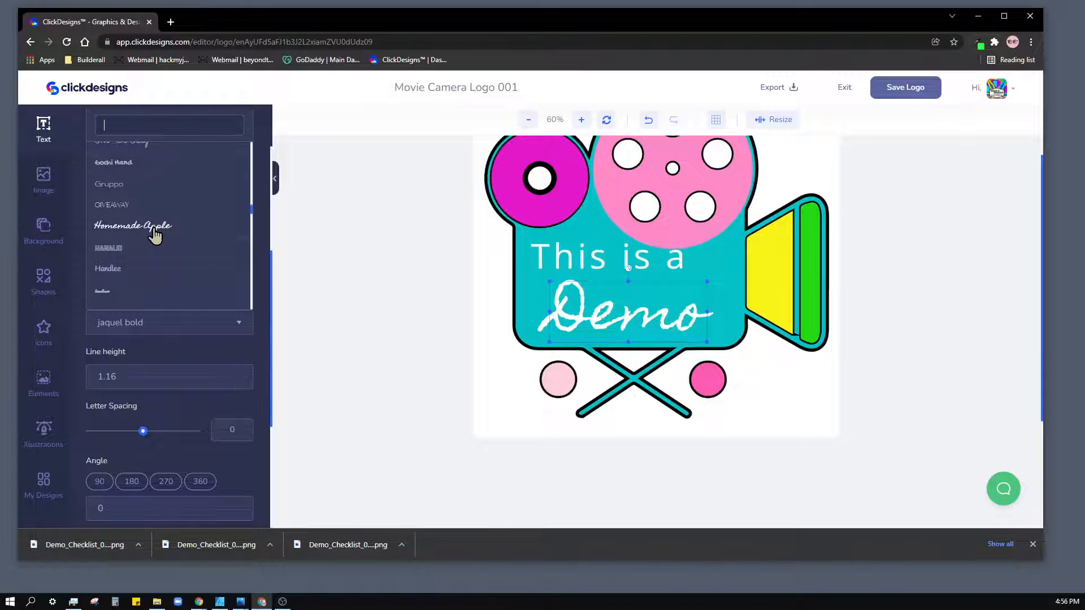
scroll(155, 237, "up", 4)
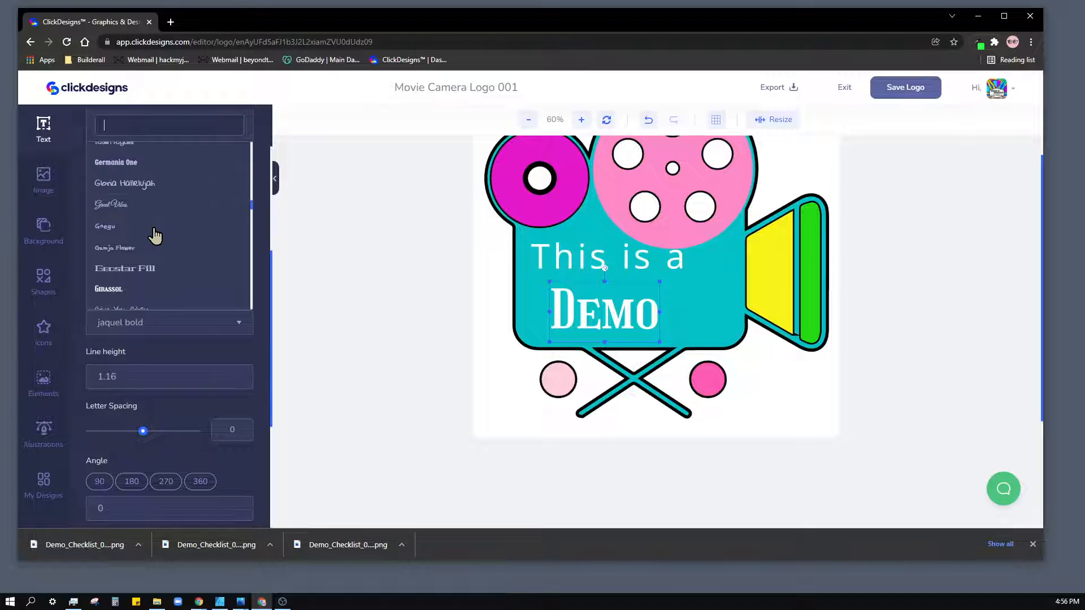
scroll(154, 236, "up", 2)
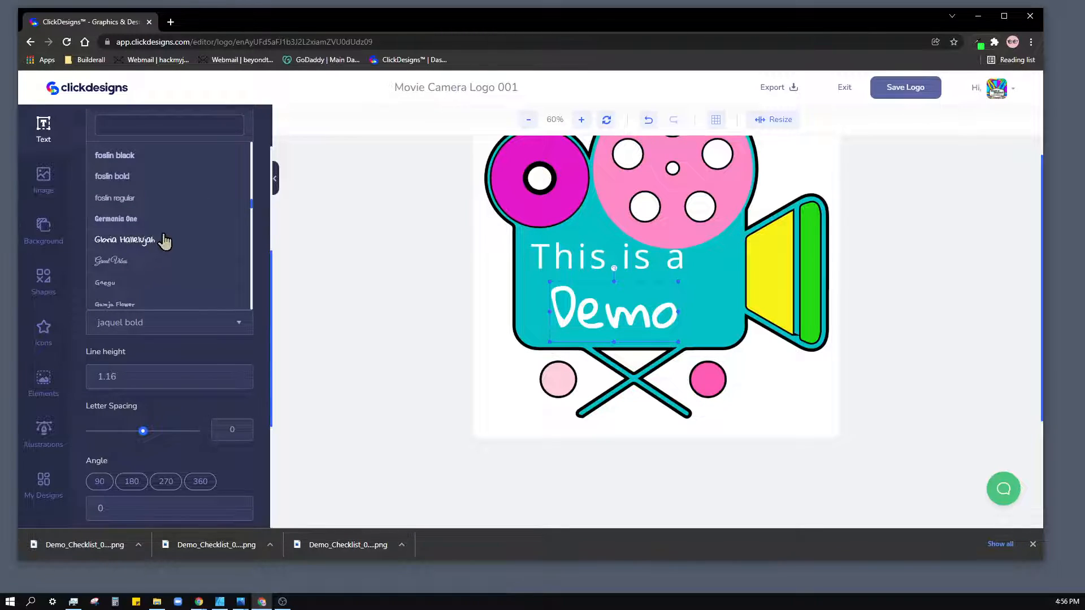
scroll(164, 241, "up", 2)
scroll(164, 242, "up", 5)
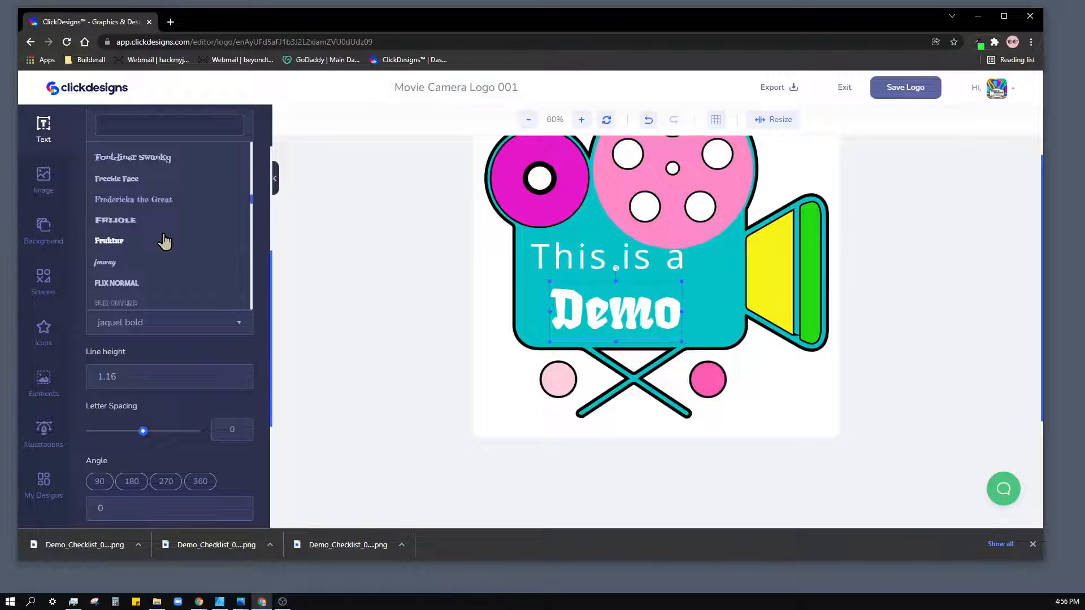
scroll(164, 242, "down", 2)
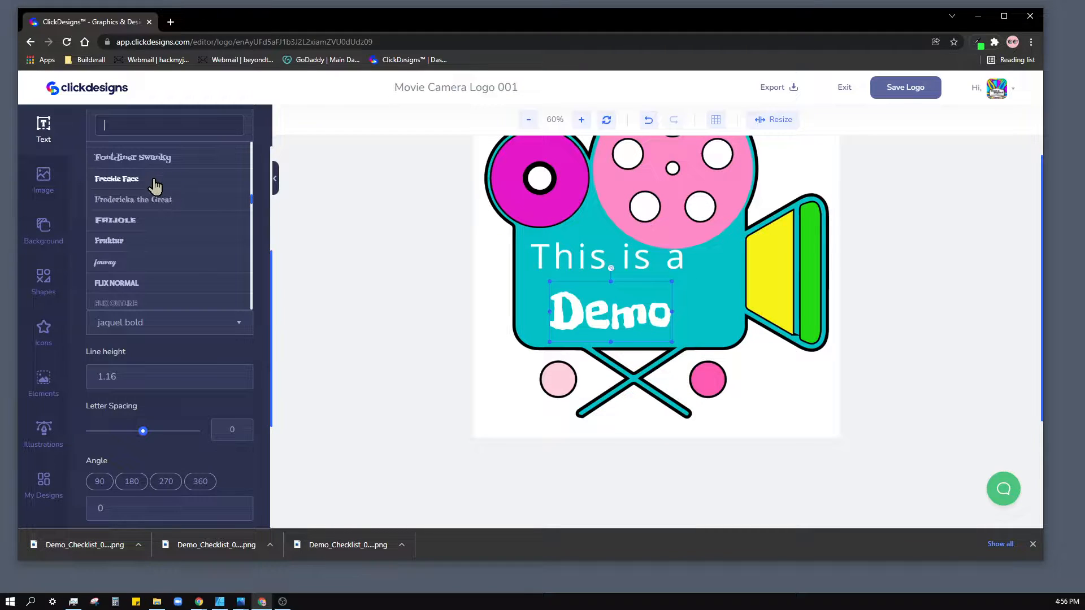
scroll(154, 185, "up", 3)
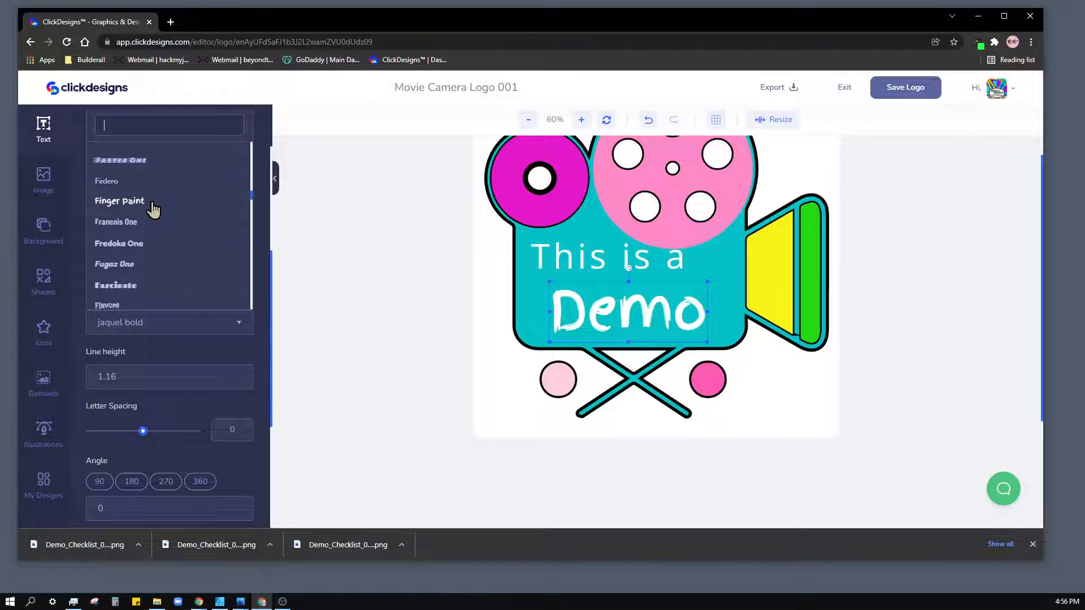
left_click(153, 208)
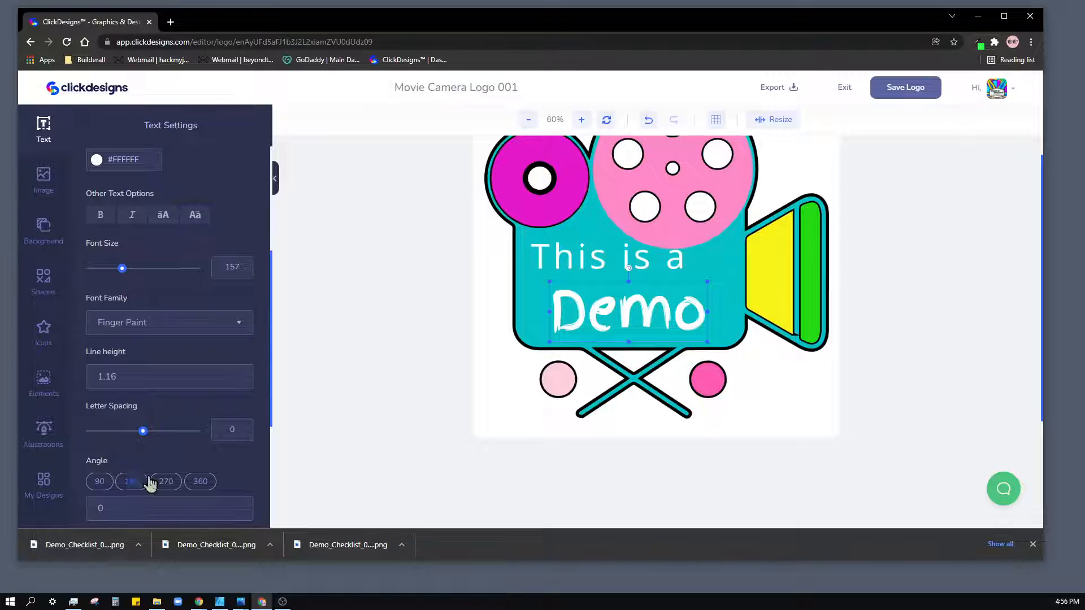
Step: Add a shadow to the Demo text and slightly increase the shadow's blur
scroll(208, 376, "down", 4)
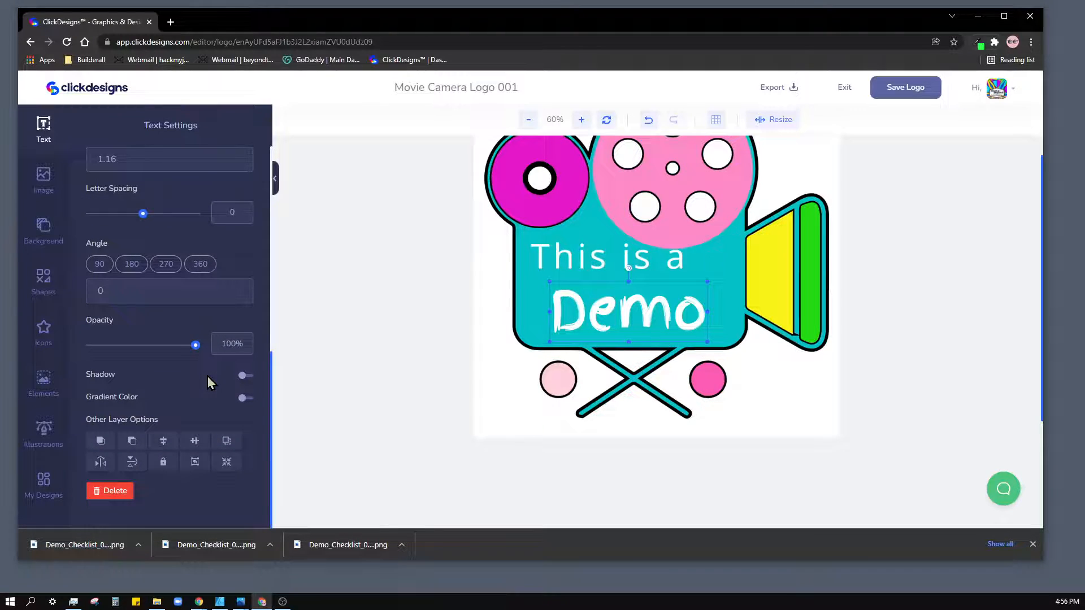
left_click(244, 375)
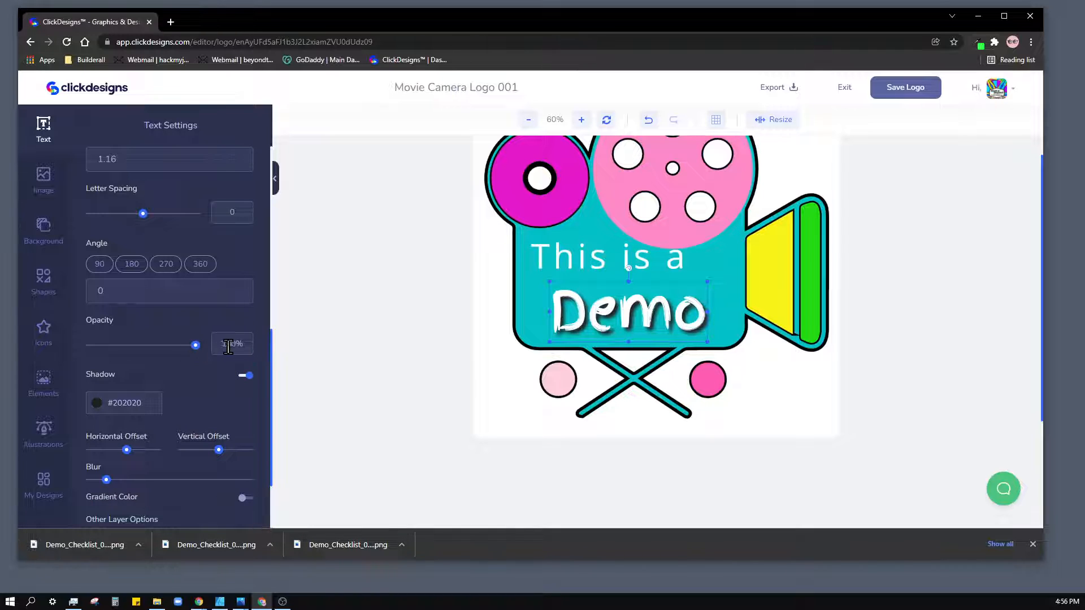
left_click_drag(195, 346, 227, 362)
scroll(213, 279, "down", 2)
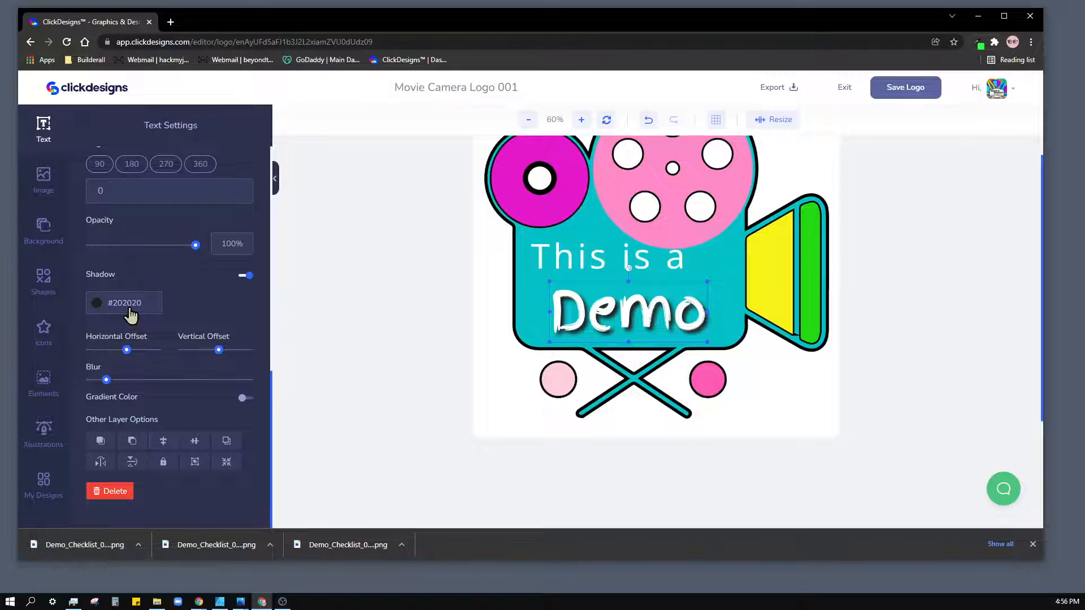
left_click_drag(106, 379, 114, 379)
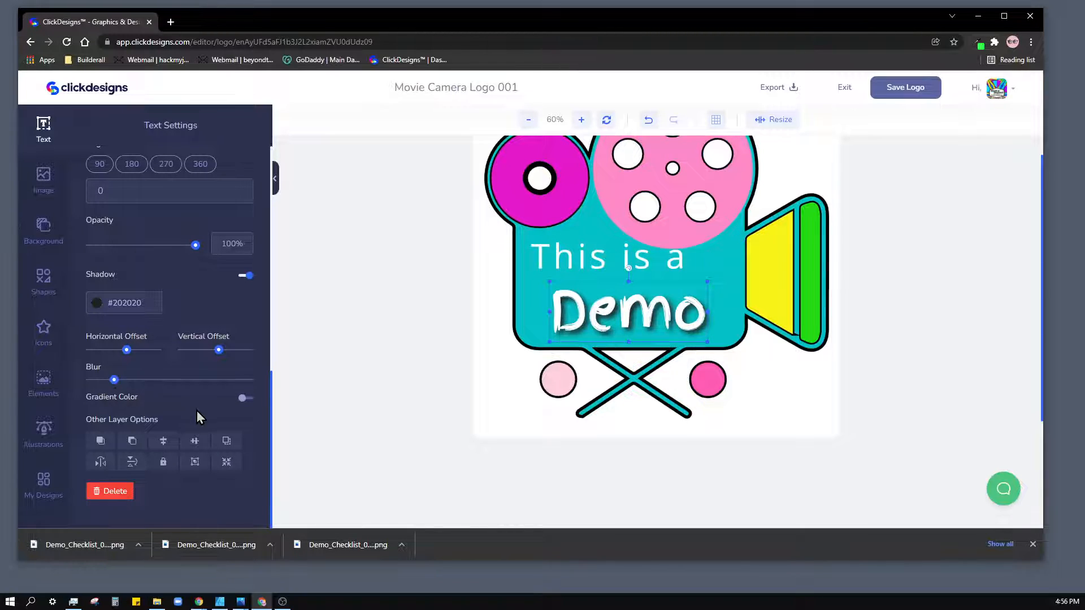
Step: Try a gradient colour on the Demo text
left_click(245, 399)
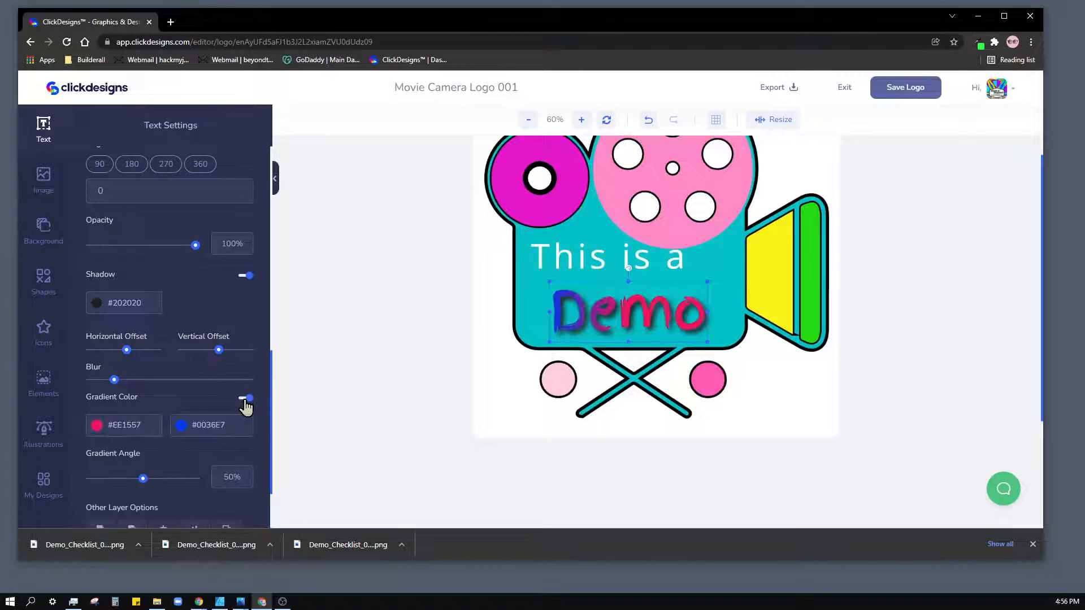
left_click(244, 399)
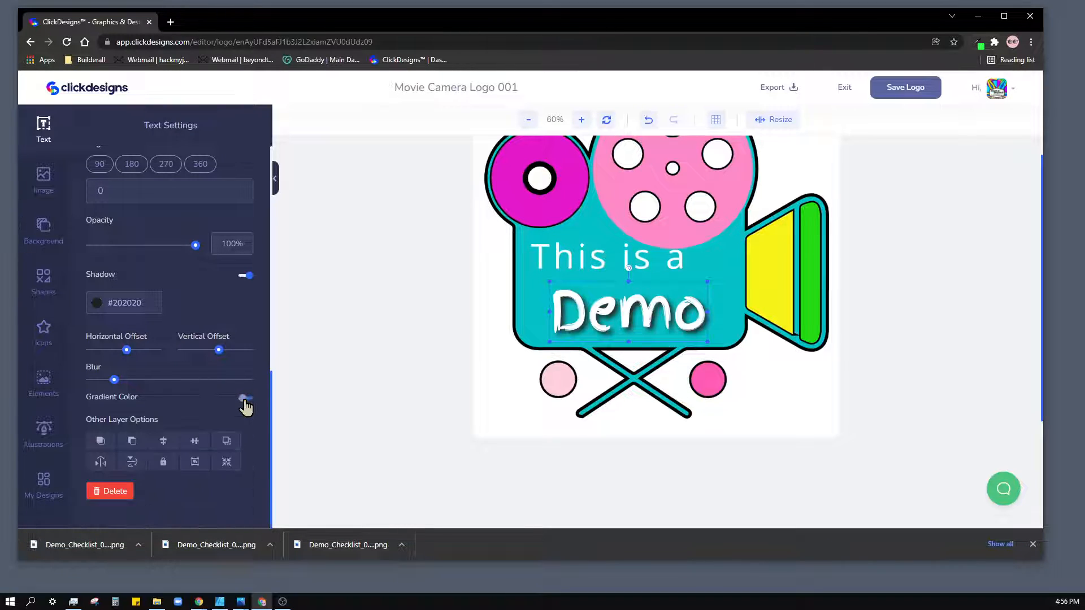
scroll(198, 299, "up", 4)
scroll(192, 286, "up", 5)
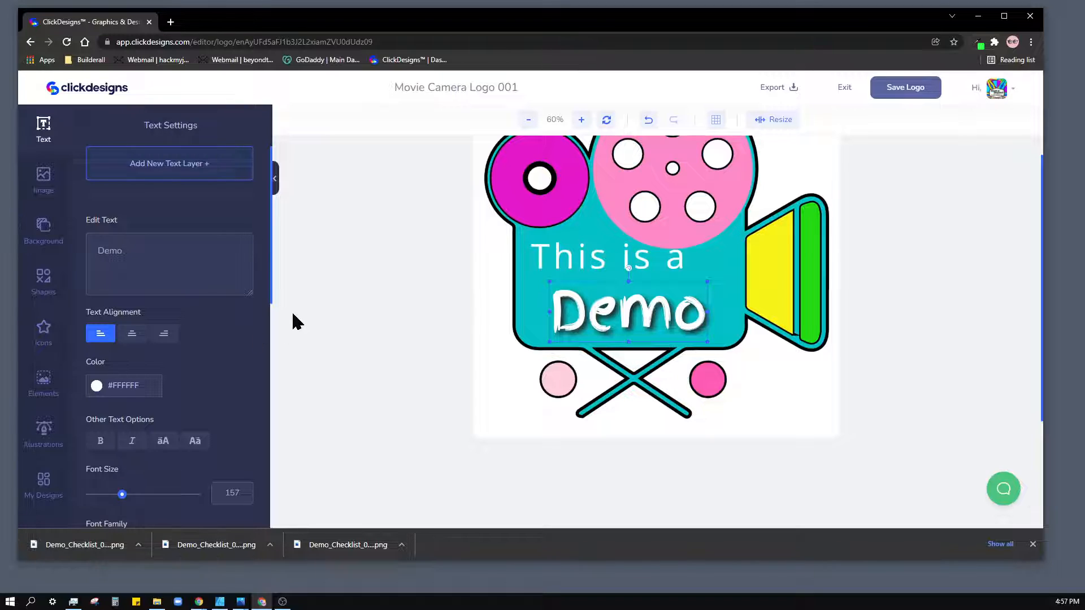
scroll(633, 315, "up", 2)
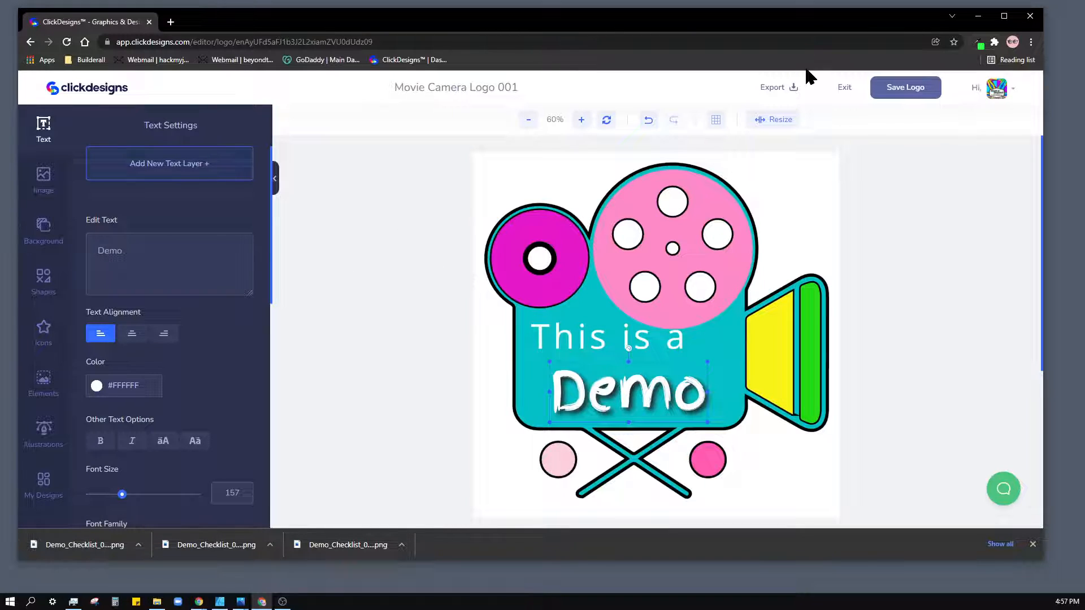
Step: Review the export file types and options available for the logo without exporting it
left_click(793, 88)
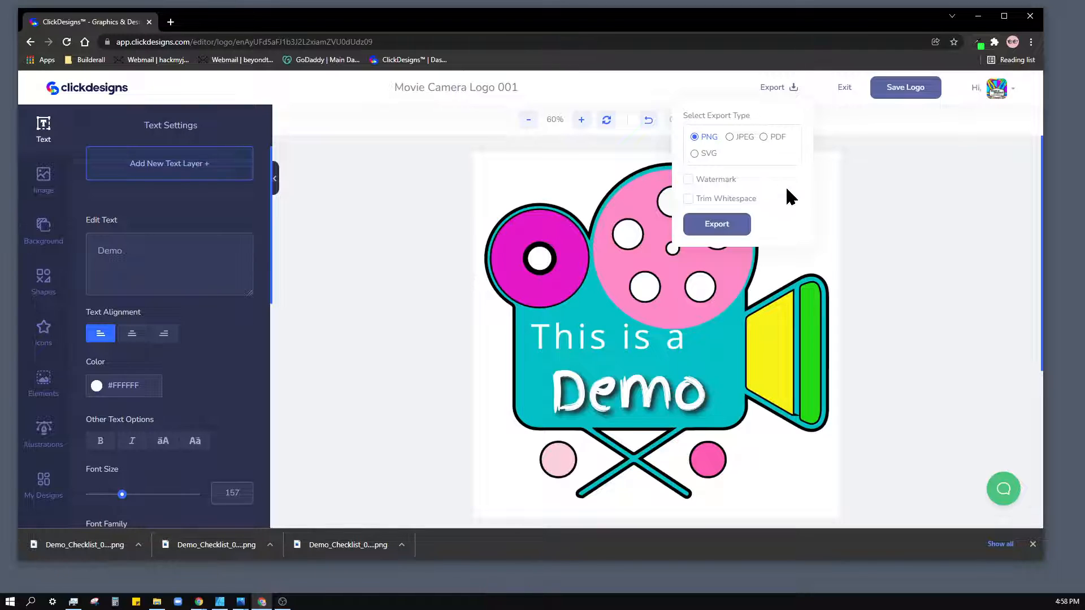
left_click(860, 172)
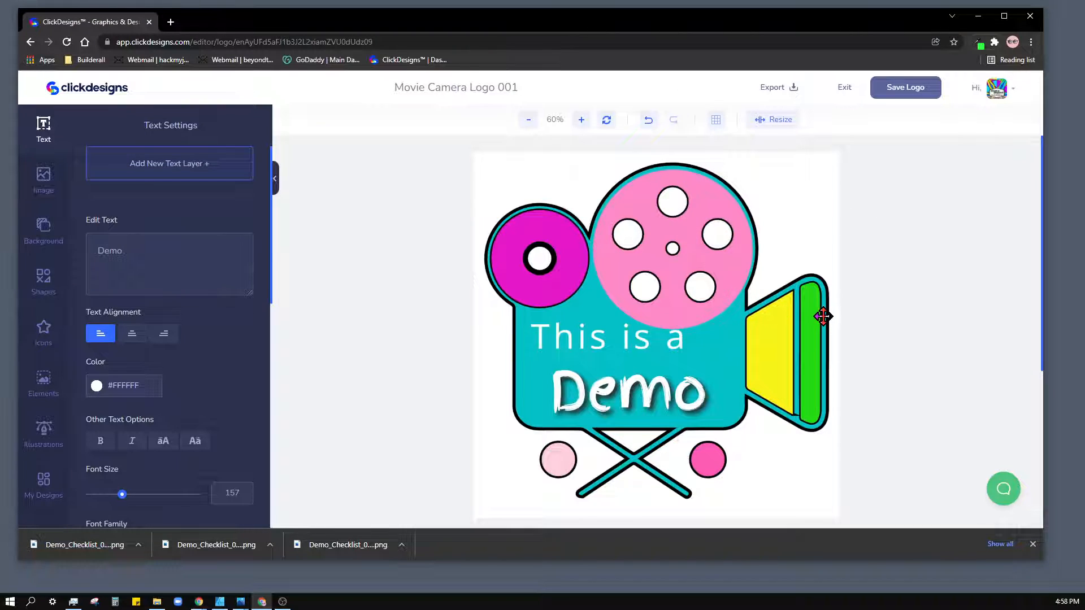
scroll(819, 315, "down", 2)
scroll(346, 271, "up", 2)
Step: Browse the stock photos offered by the image search
left_click(46, 182)
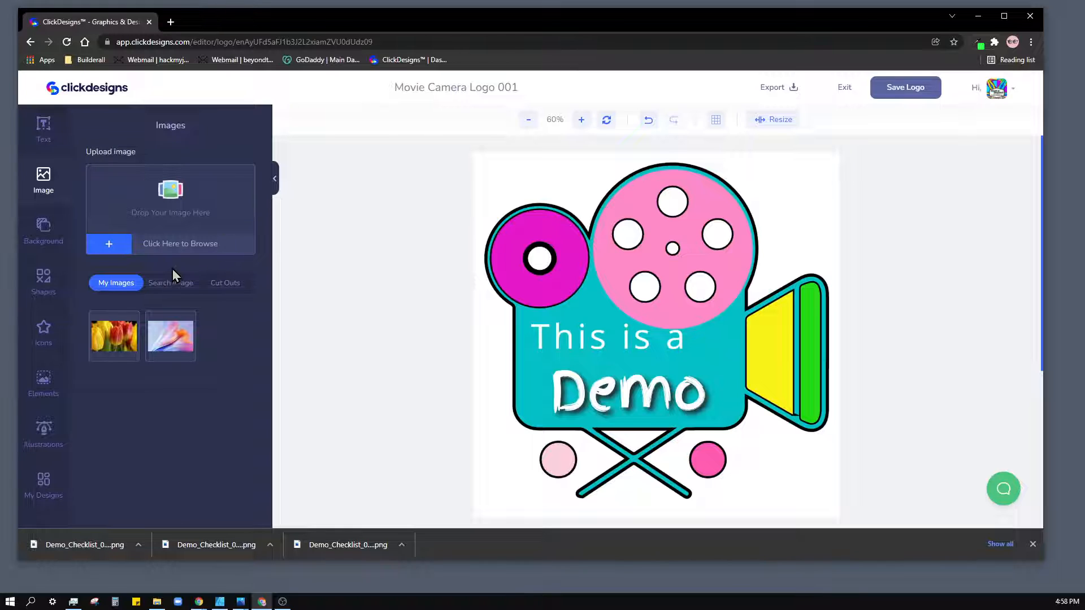
left_click(179, 284)
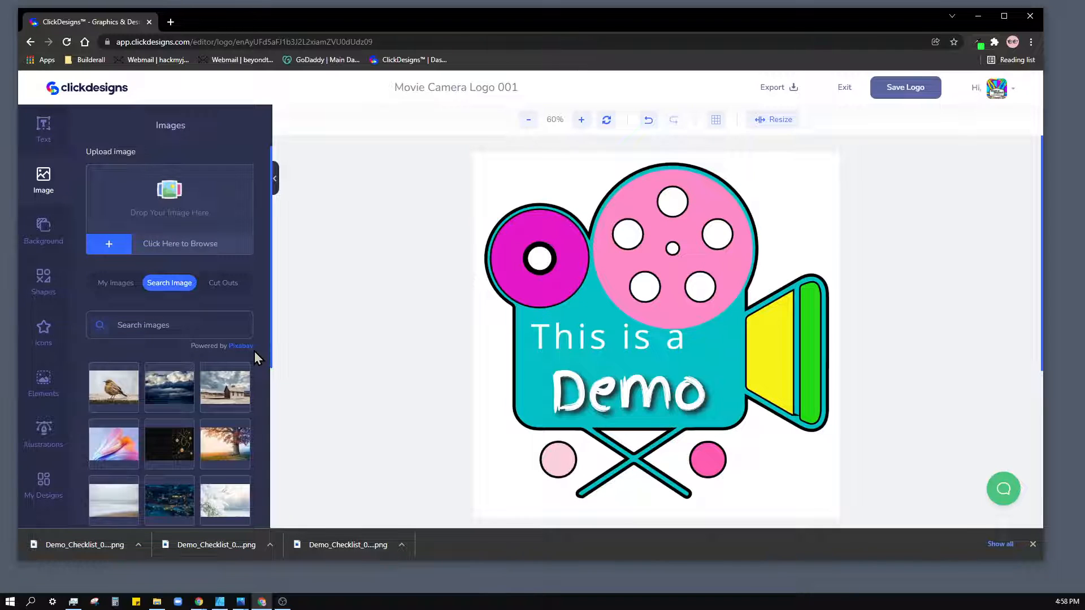
scroll(255, 351, "down", 2)
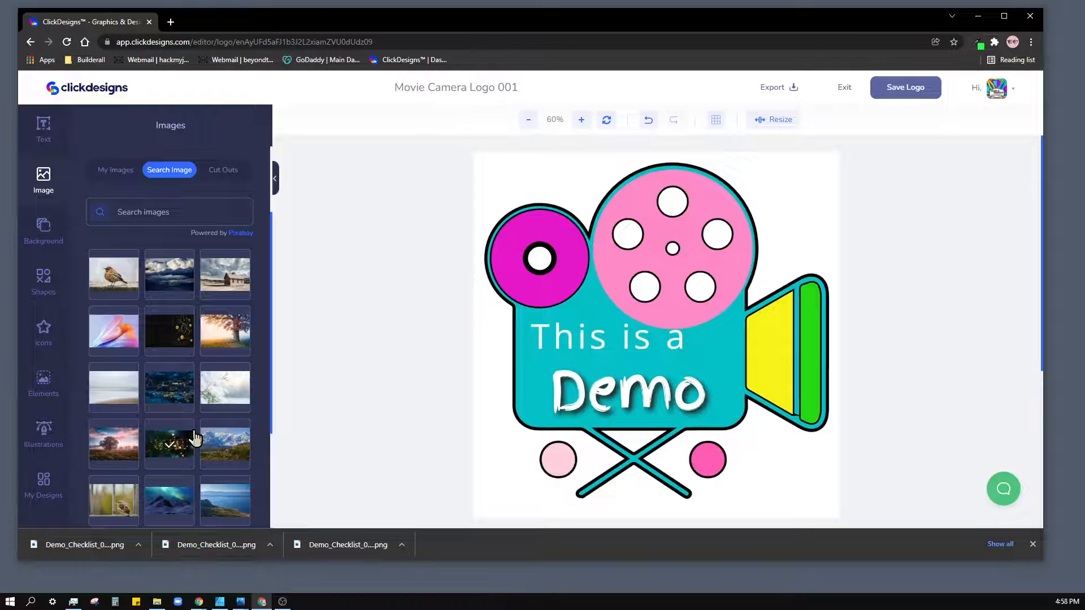
scroll(194, 438, "down", 2)
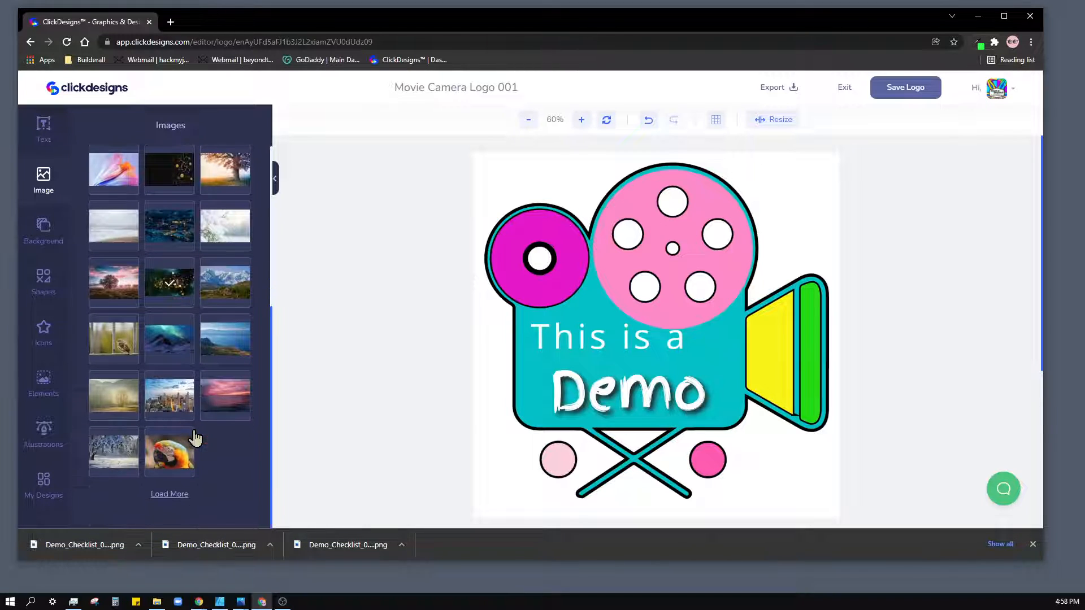
scroll(201, 407, "up", 6)
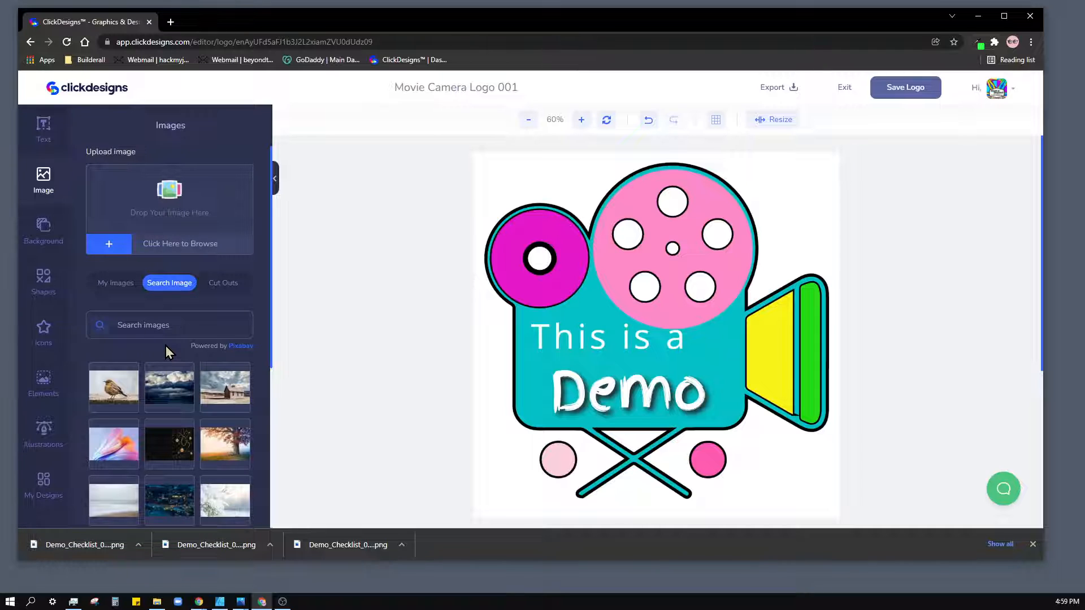
Step: Insert the cutout of the woman in blue scrubs holding a clipboard from the Doctor category of the cutouts
left_click(213, 284)
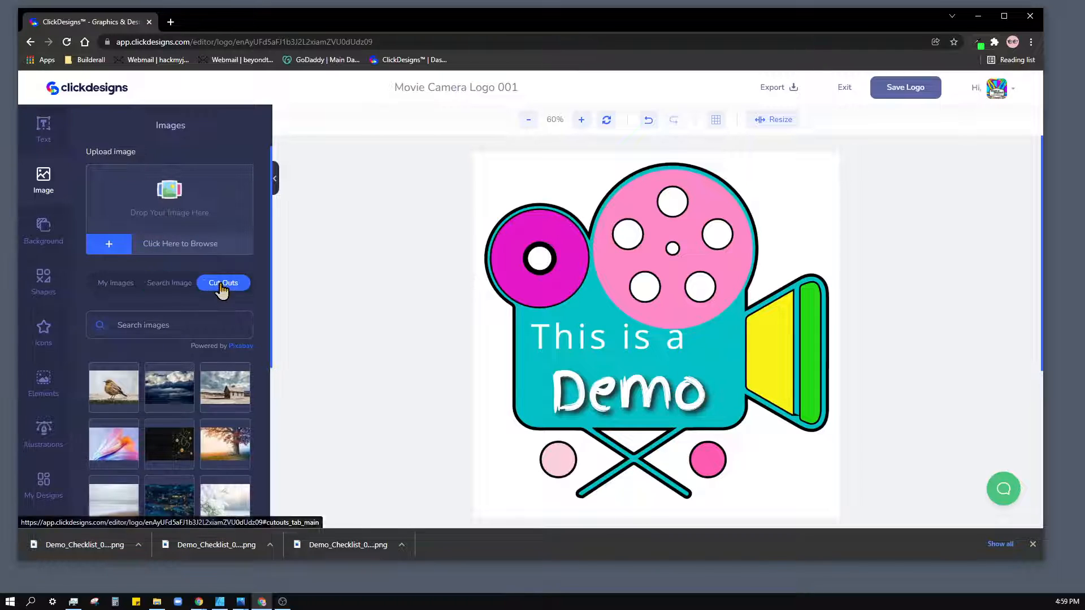
scroll(194, 396, "down", 1)
scroll(193, 395, "down", 1)
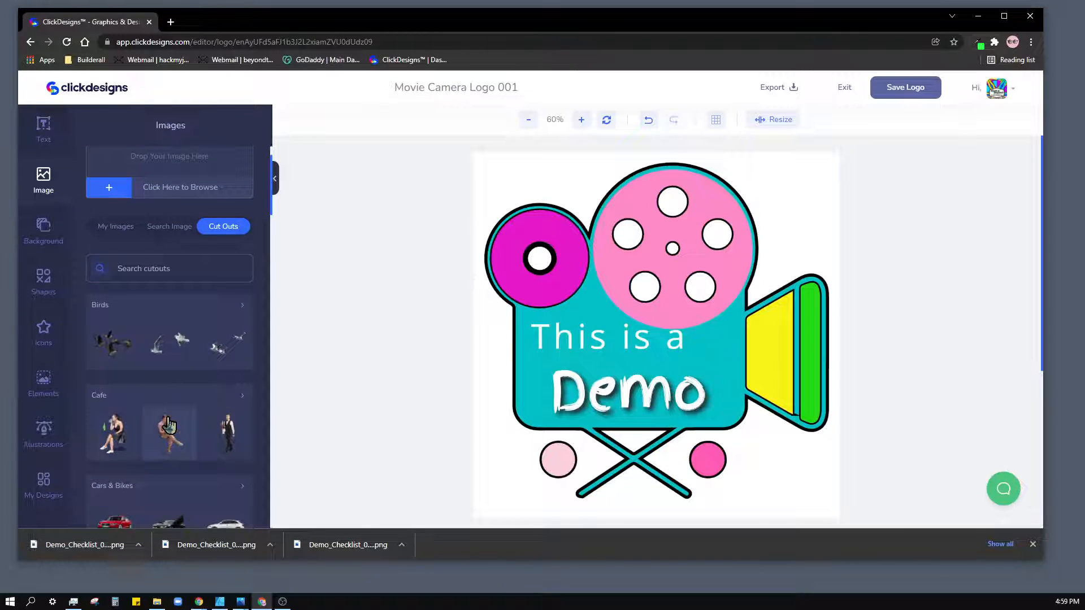
scroll(170, 420, "down", 1)
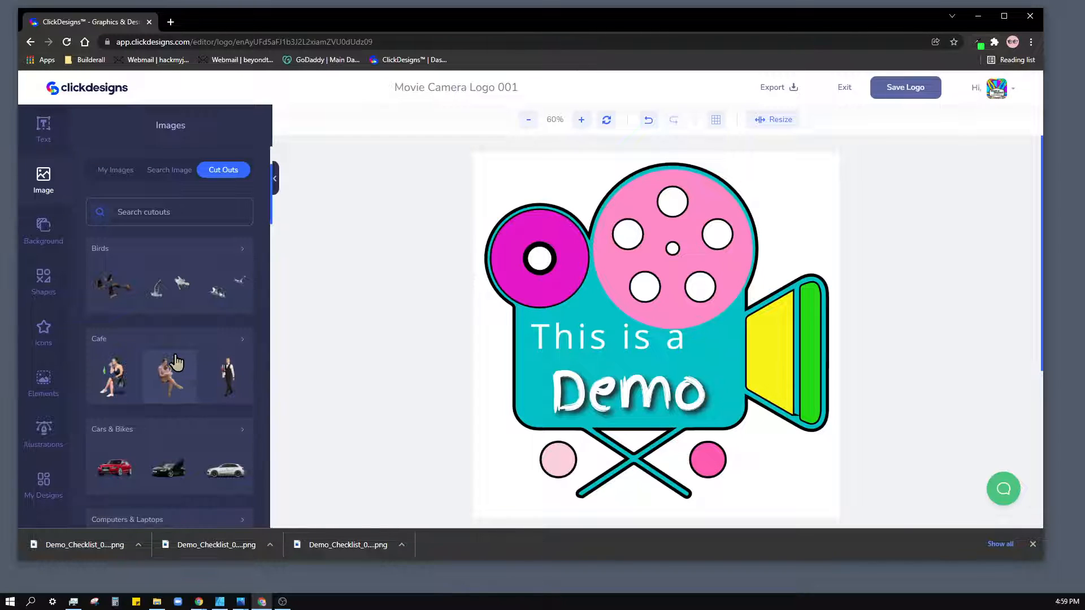
scroll(173, 362, "down", 3)
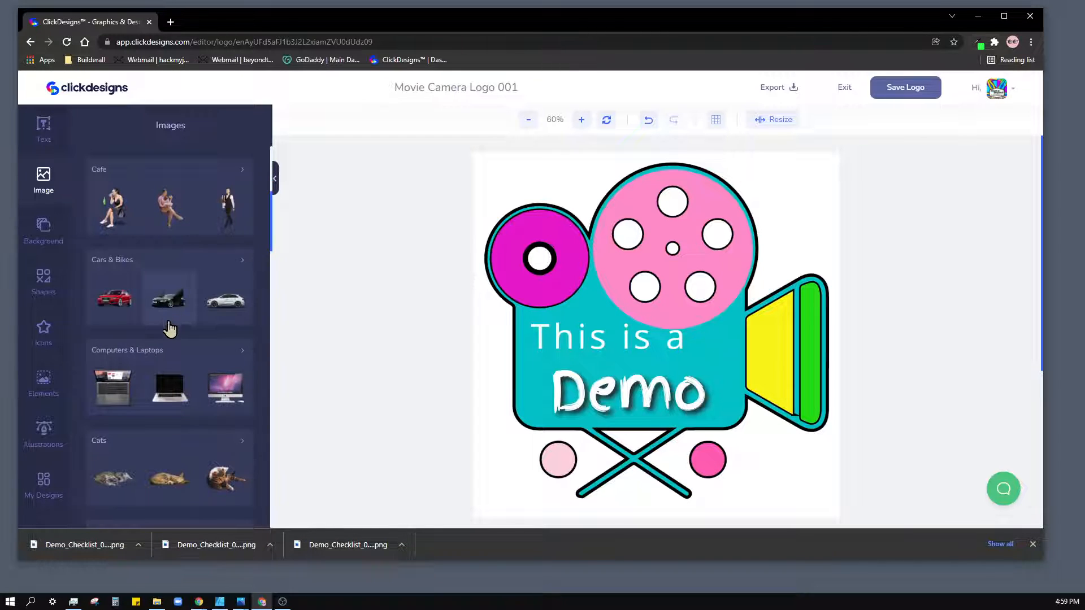
scroll(170, 328, "down", 3)
scroll(191, 329, "down", 2)
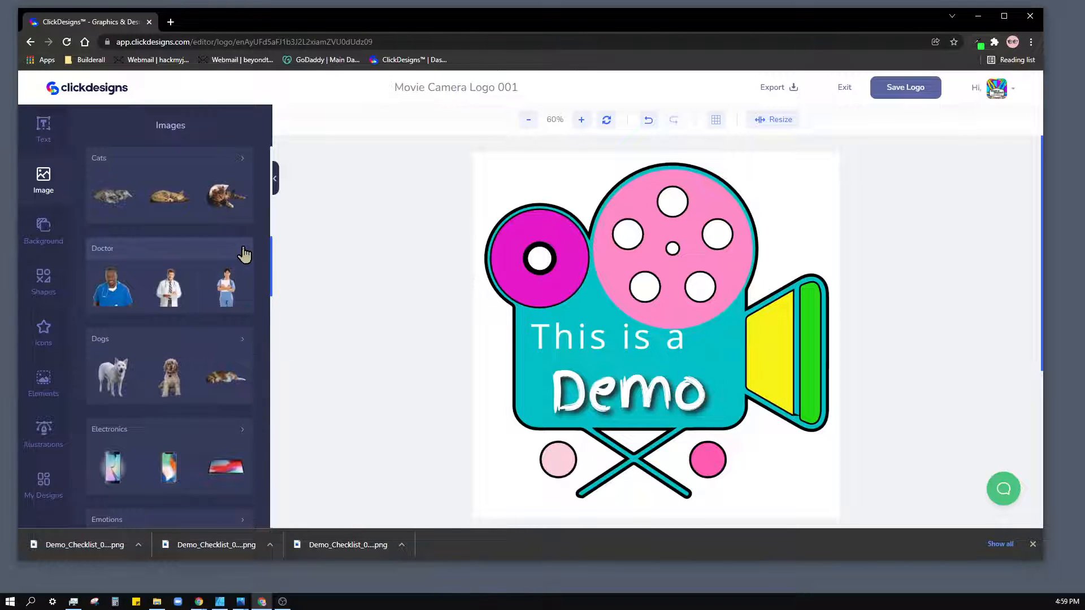
left_click(242, 249)
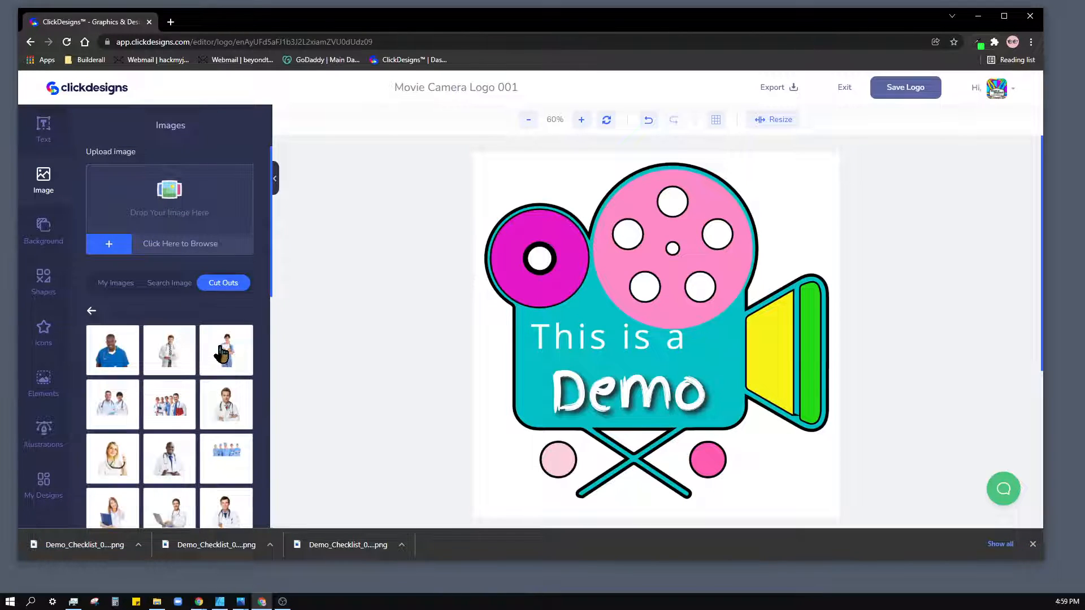
scroll(238, 337, "down", 1)
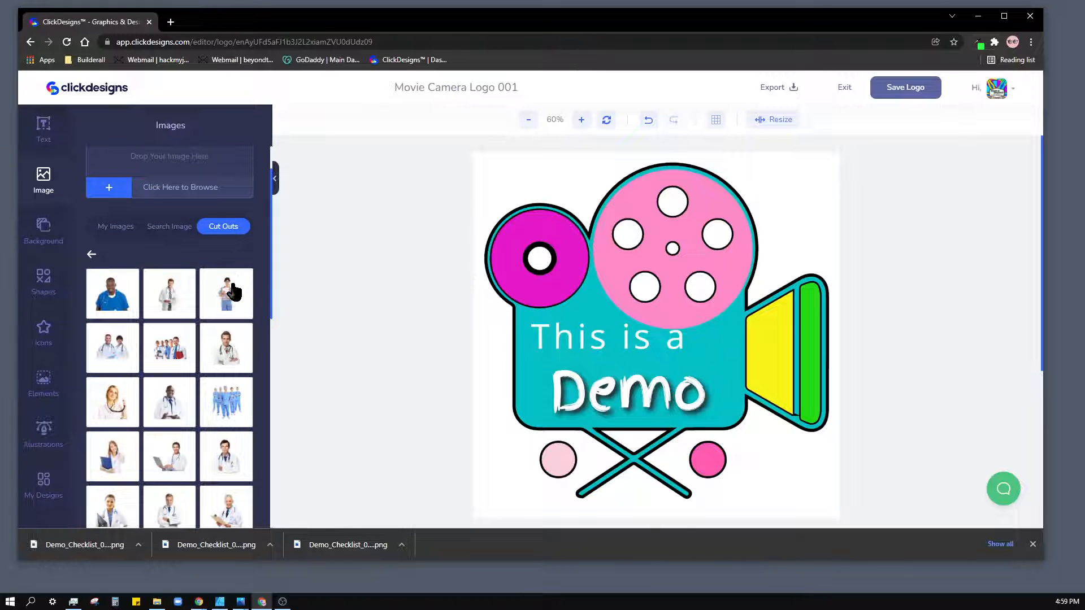
left_click(227, 301)
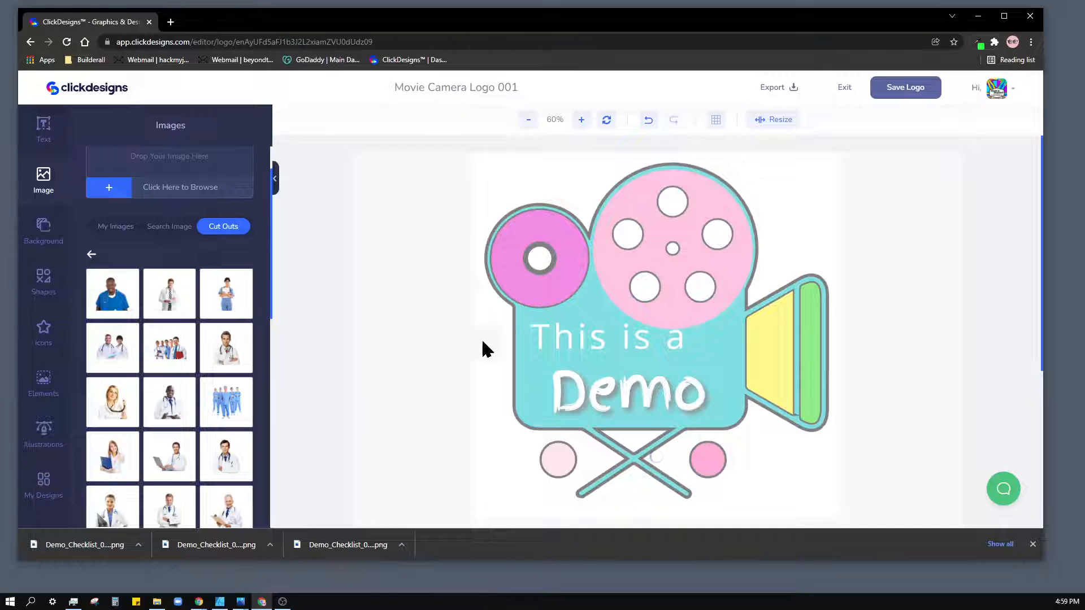
scroll(435, 354, "down", 2)
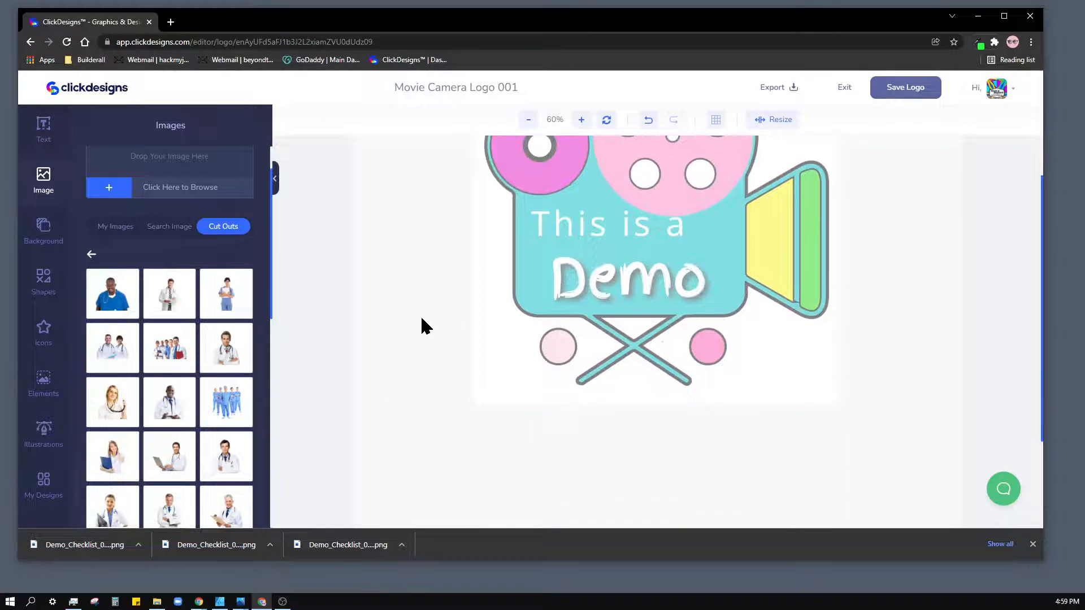
scroll(426, 326, "up", 1)
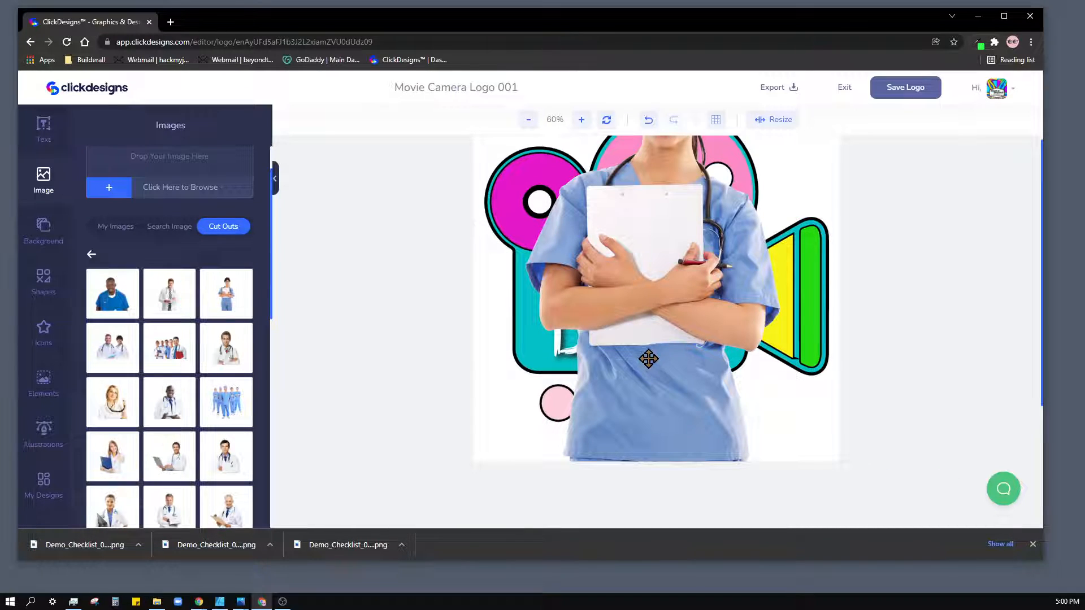
Step: Shrink the woman cutout and place it over the lower-right part of the camera, overlapping the end of the Demo text
left_click(658, 312)
left_click_drag(658, 312, 707, 460)
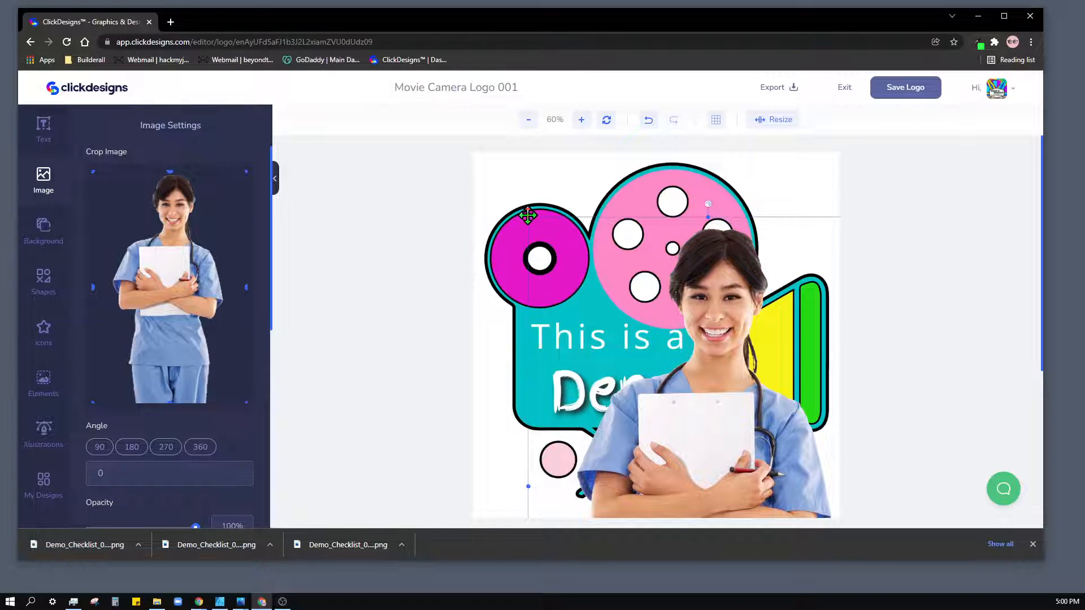
left_click_drag(528, 217, 645, 355)
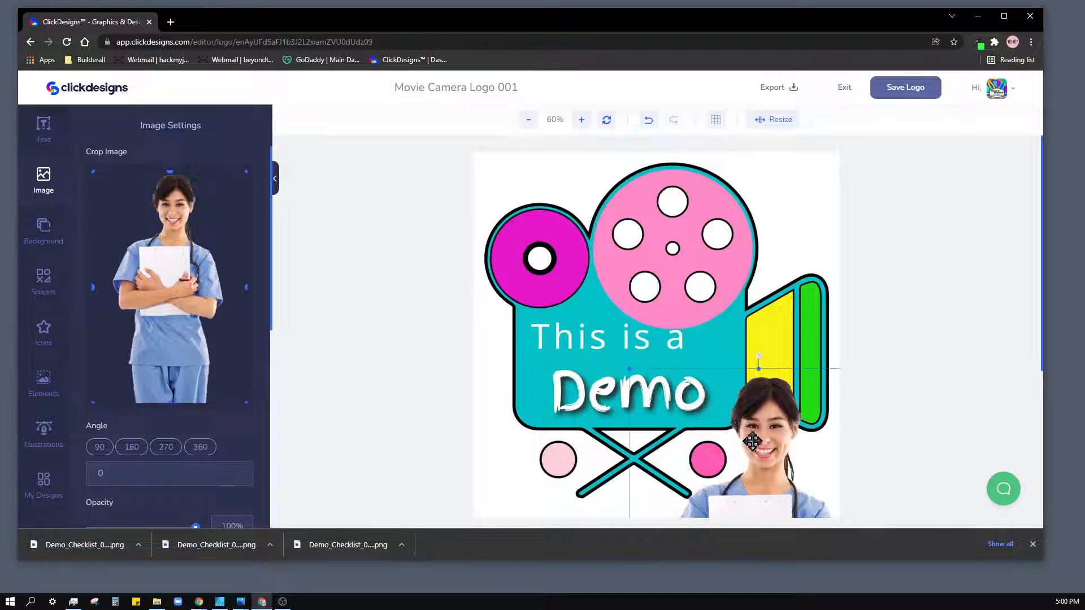
left_click_drag(776, 477, 732, 347)
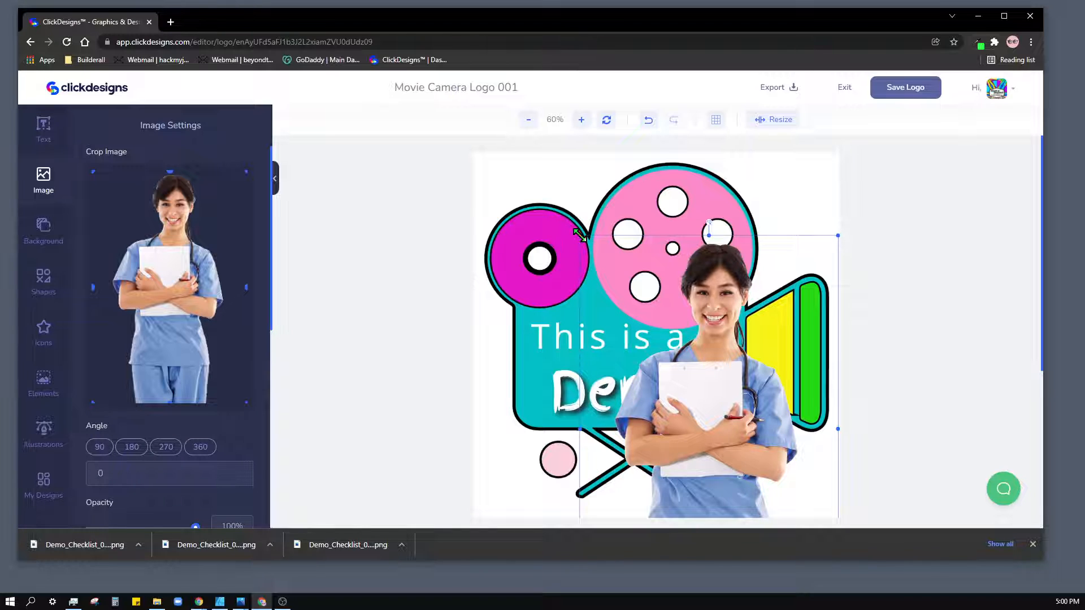
left_click_drag(580, 235, 644, 327)
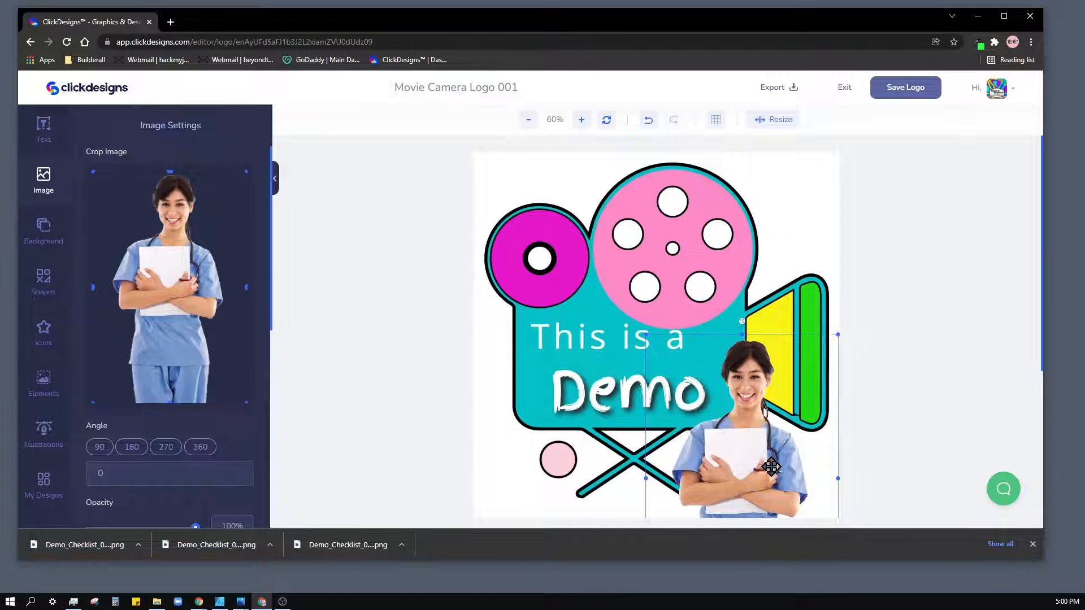
left_click_drag(772, 470, 756, 422)
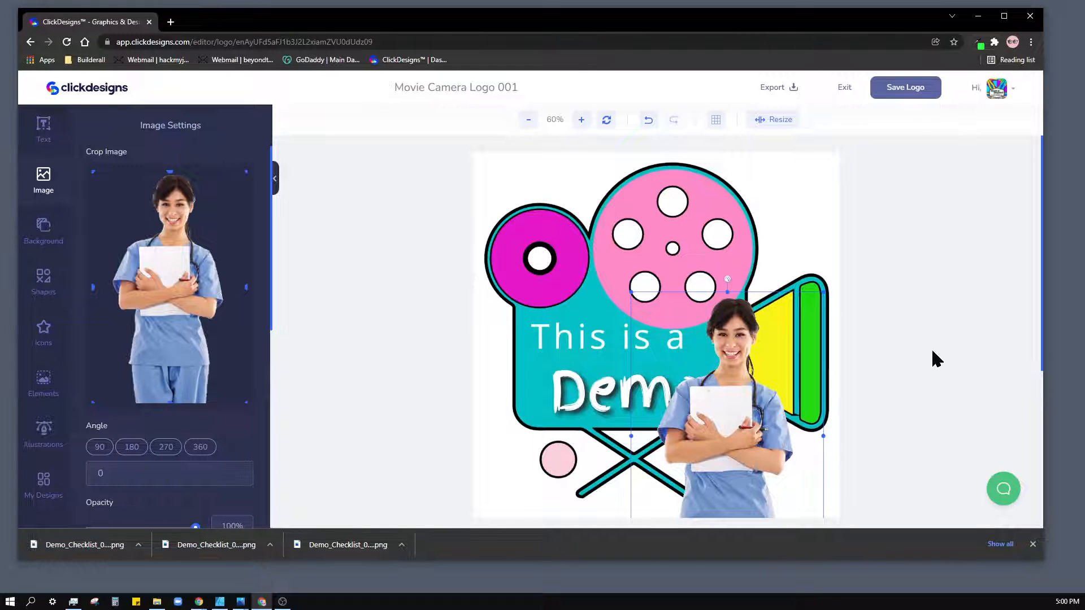
Step: Save the logo and check its export types with PNG selected, without exporting
scroll(935, 359, "down", 2)
scroll(446, 298, "up", 2)
left_click(921, 91)
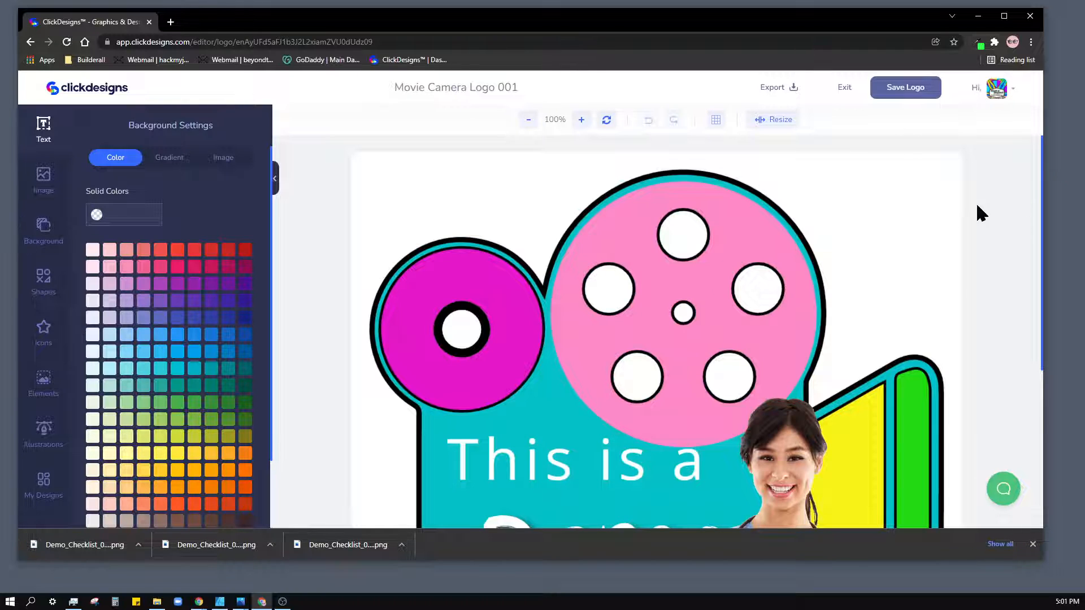
left_click(793, 90)
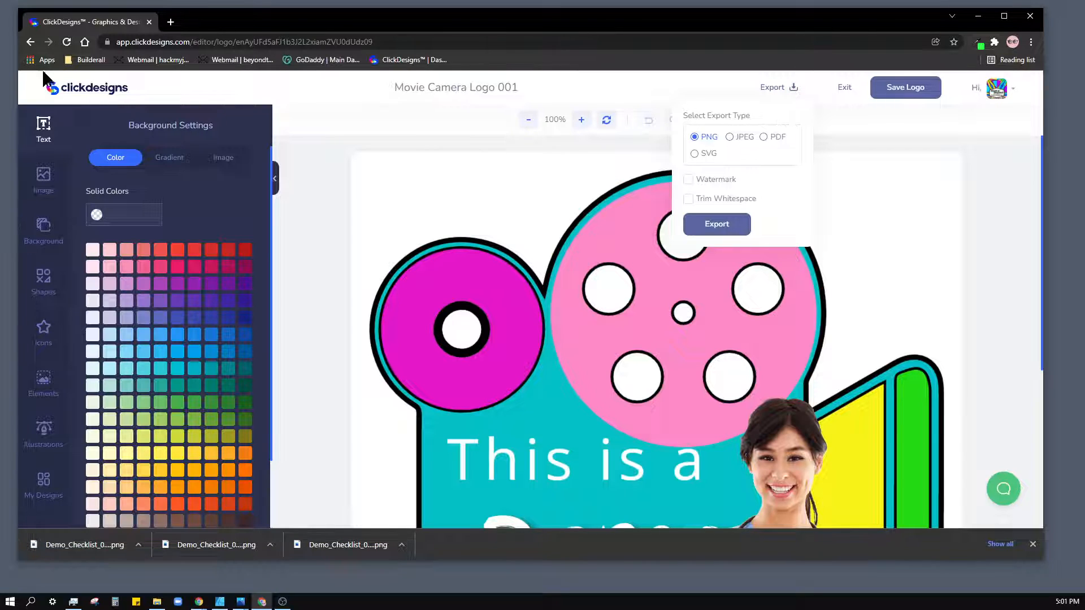
left_click(82, 93)
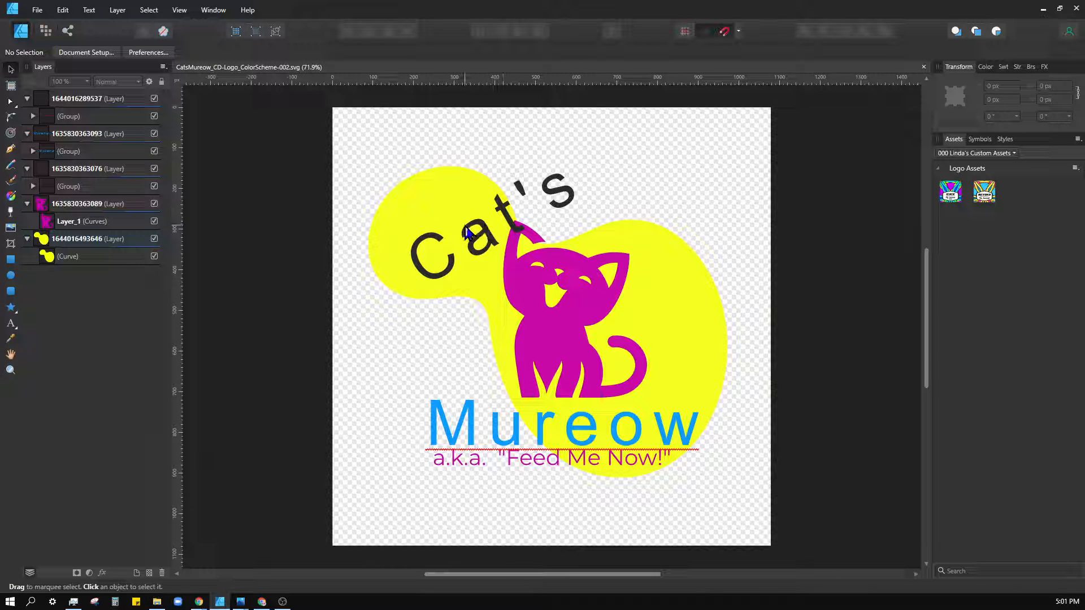
Step: In CatsMureow_CD-Logo_ColorScheme-002.svg in Affinity Designer, move the "Cat's" text slightly left and the yellow blob slightly right
left_click_drag(478, 232, 469, 234)
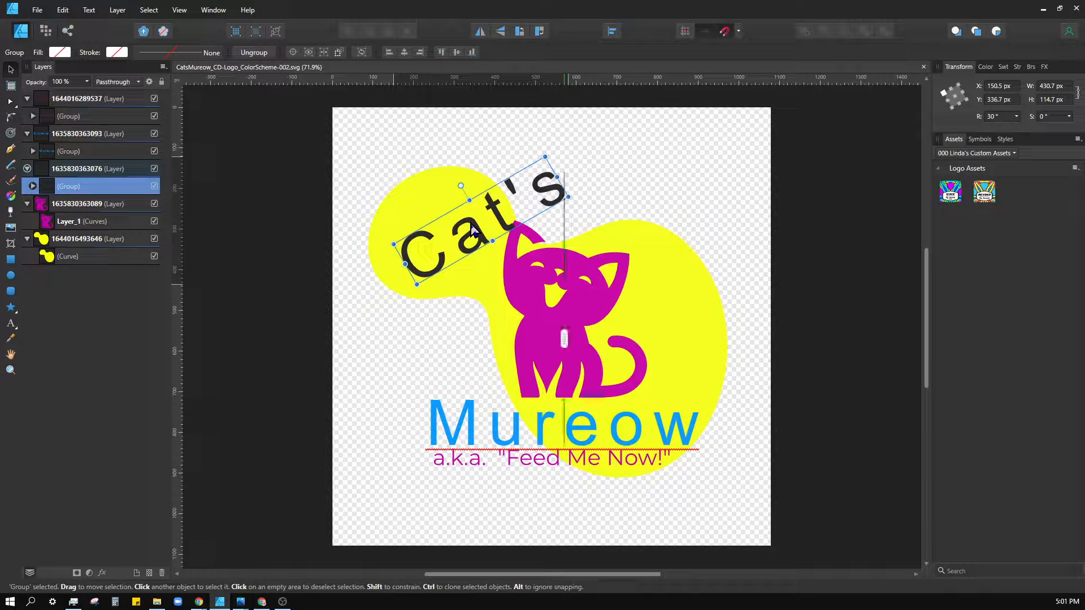
left_click(551, 428)
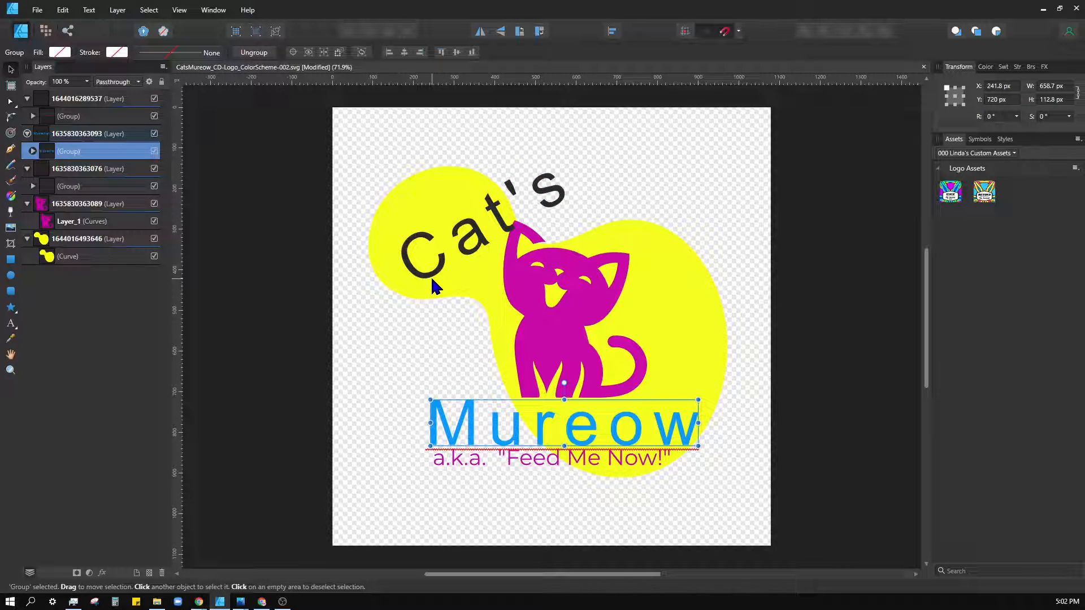
left_click(671, 264)
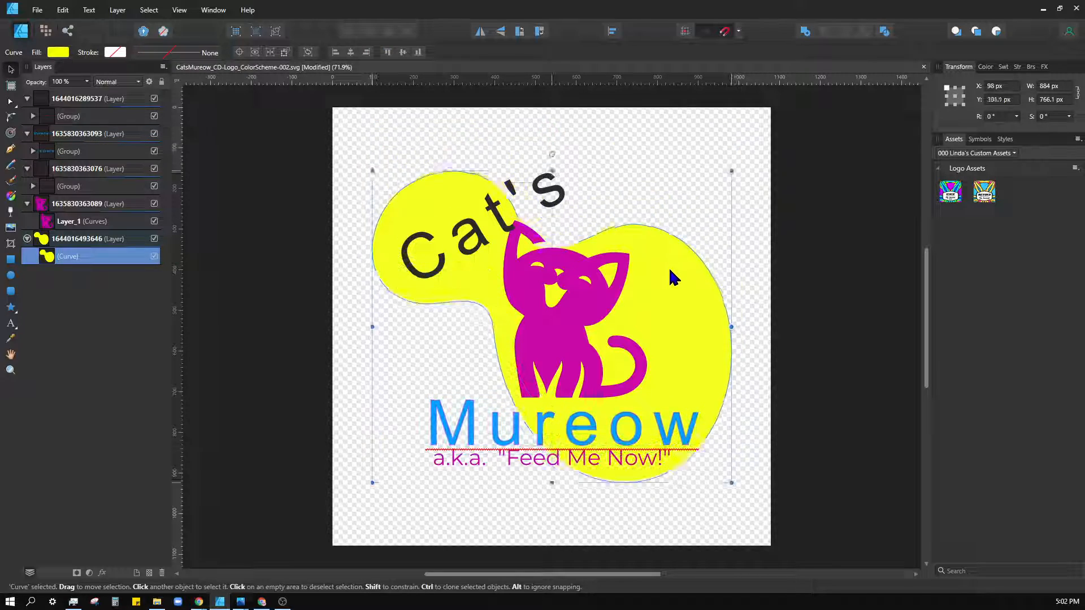
mouse_move(670, 270)
left_mouse_down()
mouse_move(678, 187)
mouse_move(649, 277)
mouse_move(671, 267)
mouse_move(679, 228)
mouse_move(661, 243)
mouse_move(666, 272)
mouse_move(709, 242)
mouse_move(670, 261)
left_mouse_up()
Step: Move the rotated "Cat's" text up and right to about X 176 px, Y 300 px
left_click(468, 243)
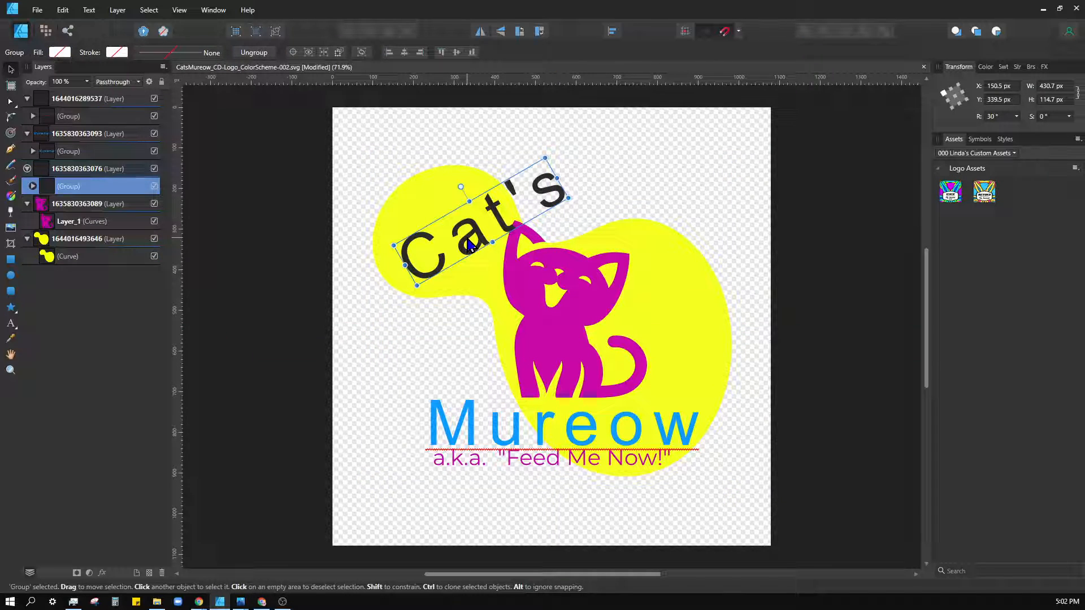
mouse_move(468, 243)
left_mouse_down()
mouse_move(458, 236)
mouse_move(477, 228)
left_mouse_up()
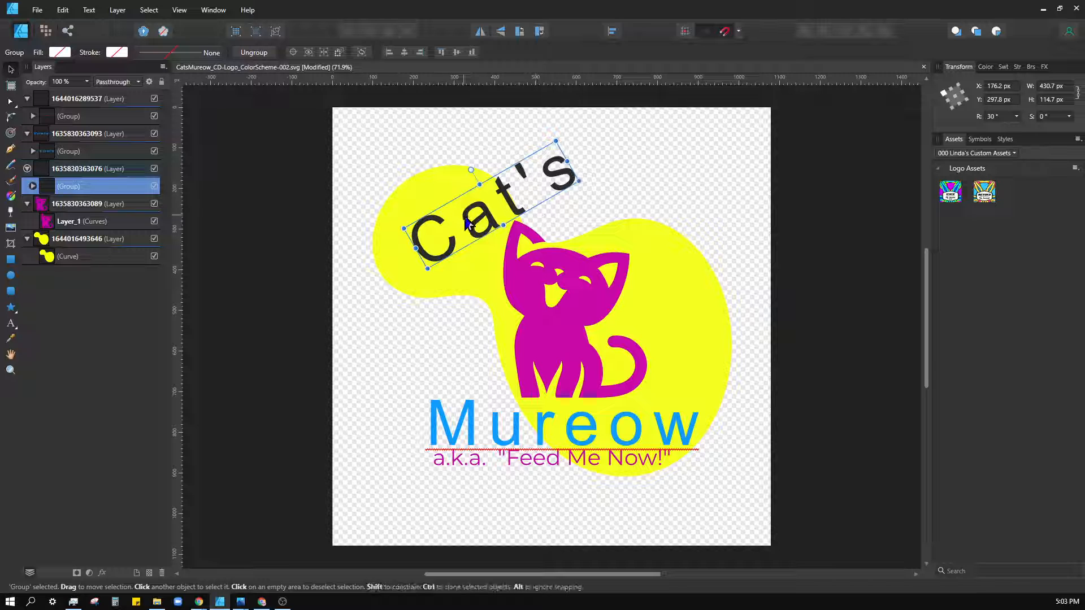
left_click_drag(475, 228, 479, 229)
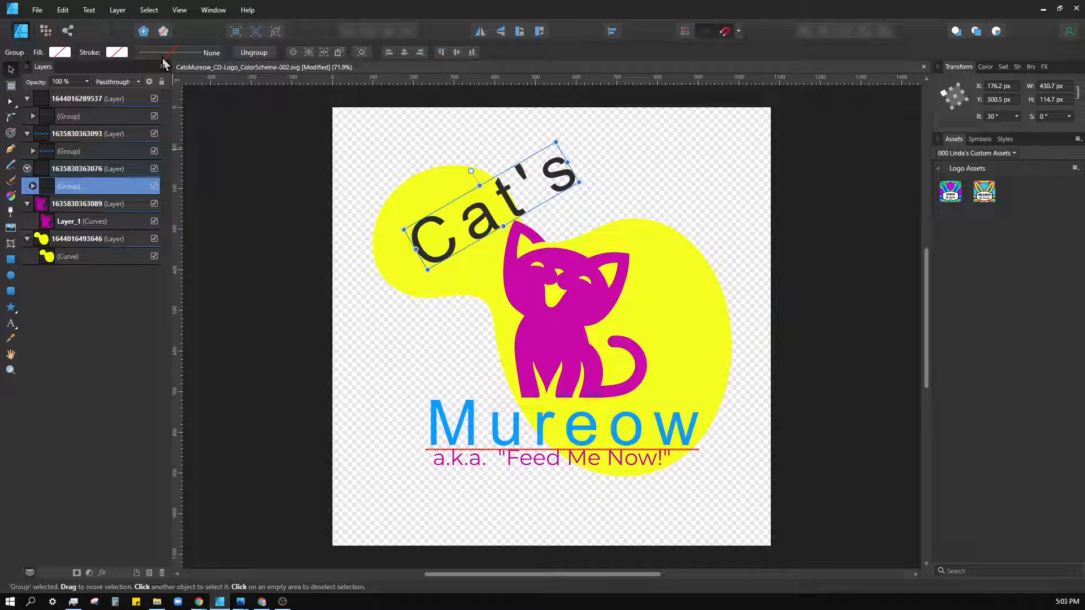
Step: Check the separate text objects of the logo: "Cat's" inside its group, the tagline and "Mureow"
double_click(487, 226)
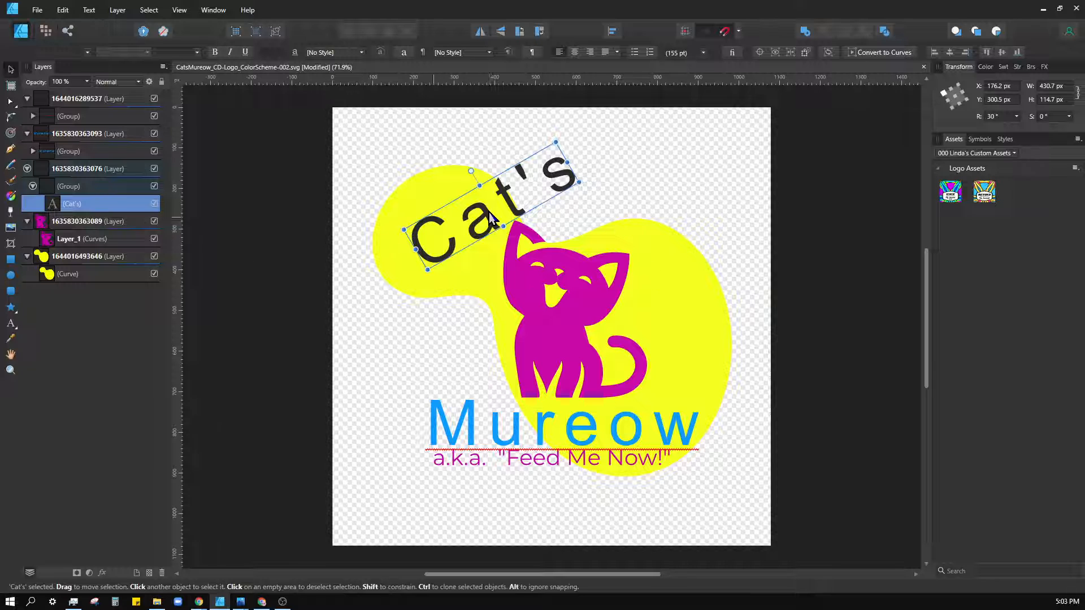
left_click(543, 432)
left_click(528, 458)
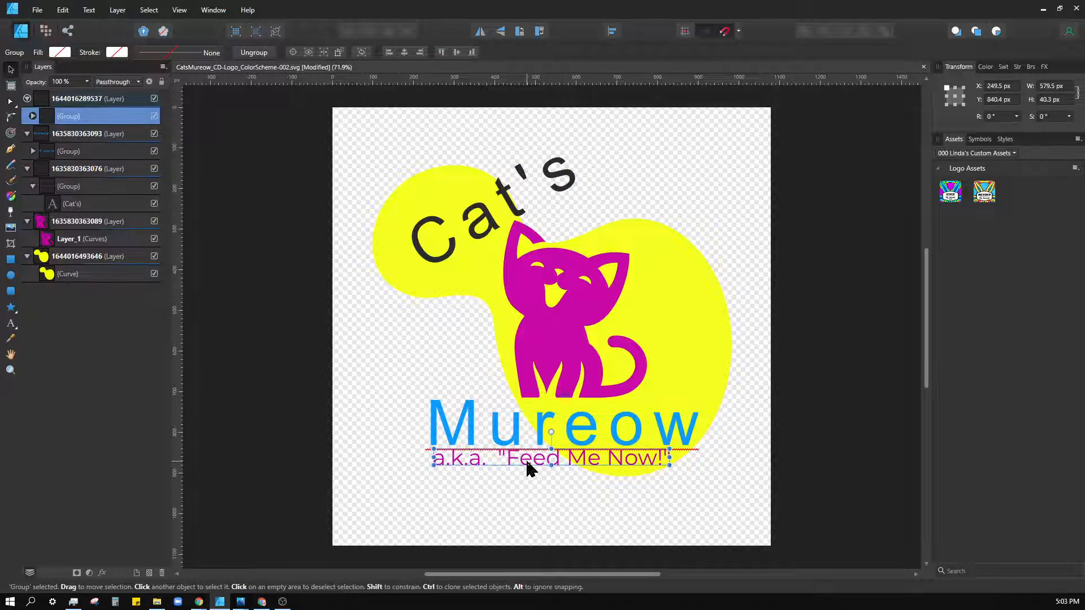
left_click(543, 438)
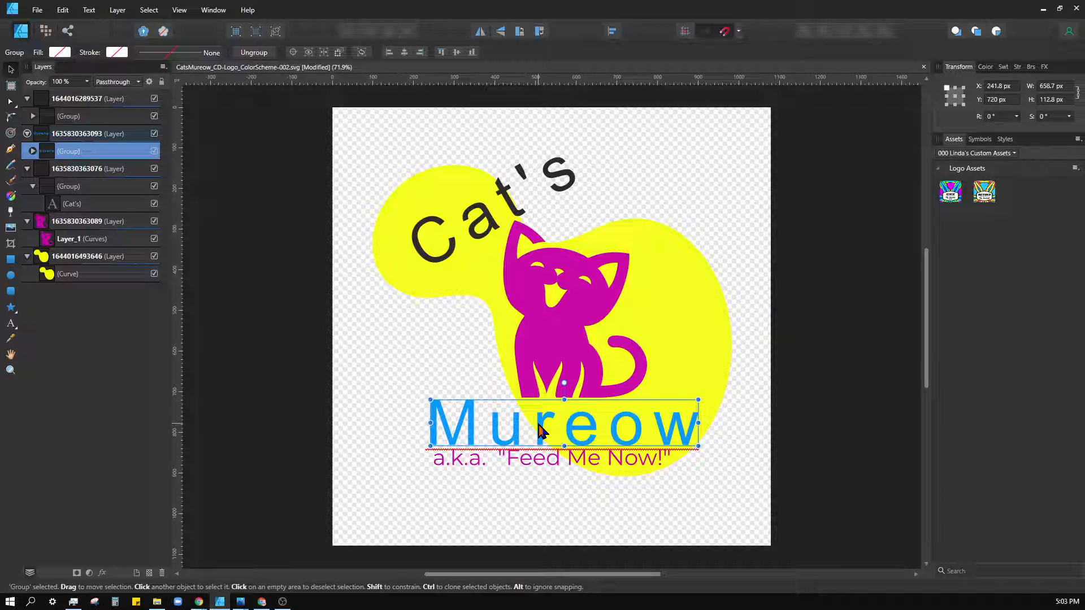
Step: Move the magenta cat right to about X 475 px and darken its fill to a deep purple
left_click(568, 338)
mouse_move(568, 338)
left_mouse_down()
mouse_move(638, 303)
mouse_move(589, 338)
left_mouse_up()
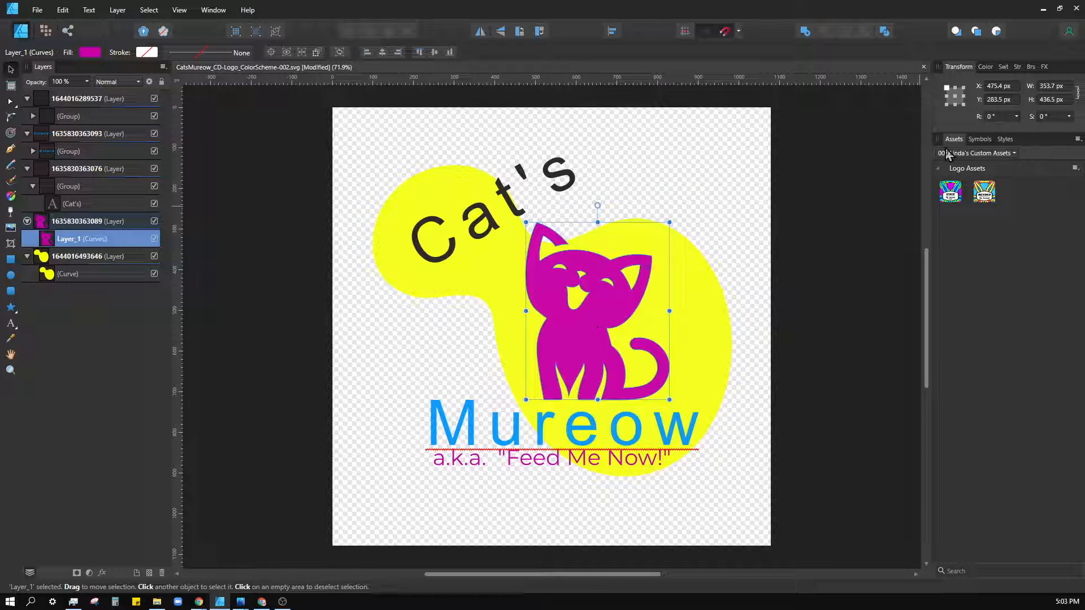
left_click(985, 66)
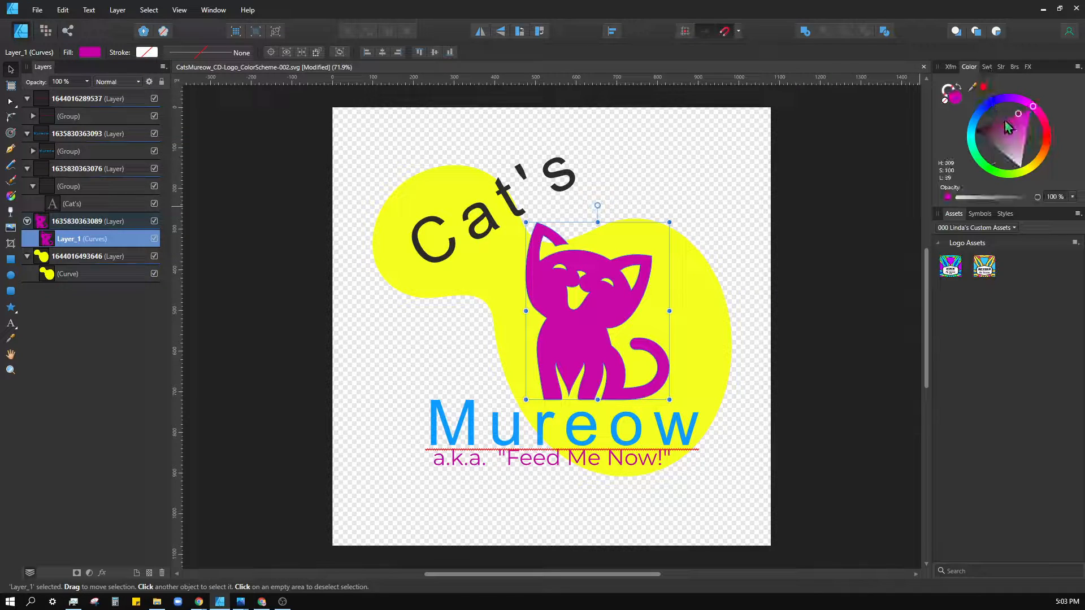
mouse_move(1011, 128)
left_mouse_down()
mouse_move(1020, 155)
mouse_move(994, 152)
mouse_move(1002, 127)
left_mouse_up()
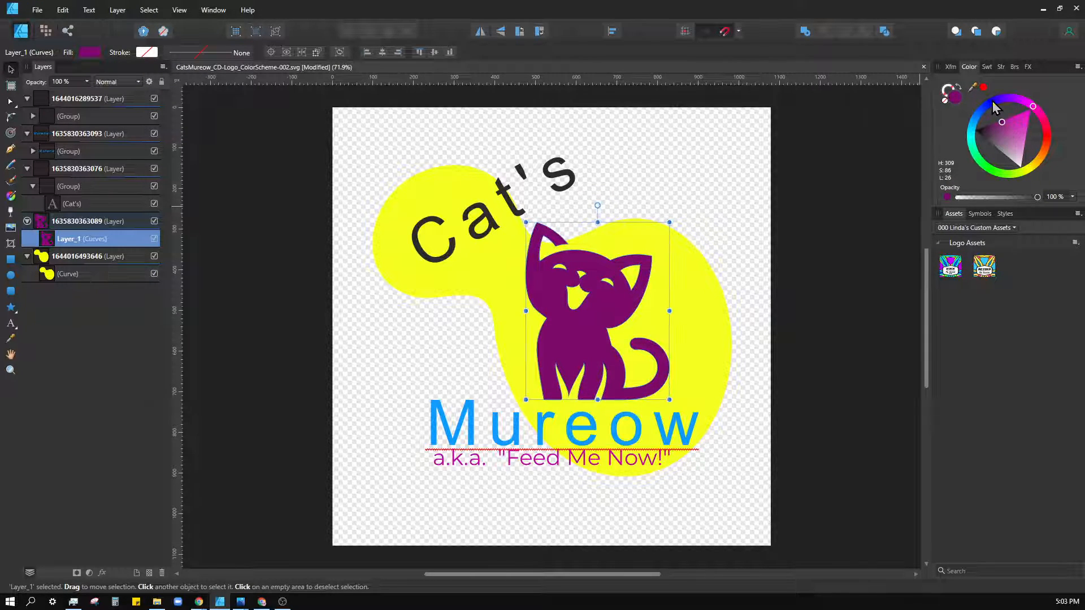
Step: Recolour the cat shape's fill to a blue-violet of about H 244, S 79, L 64
left_click(992, 100)
left_click_drag(994, 141, 1010, 121)
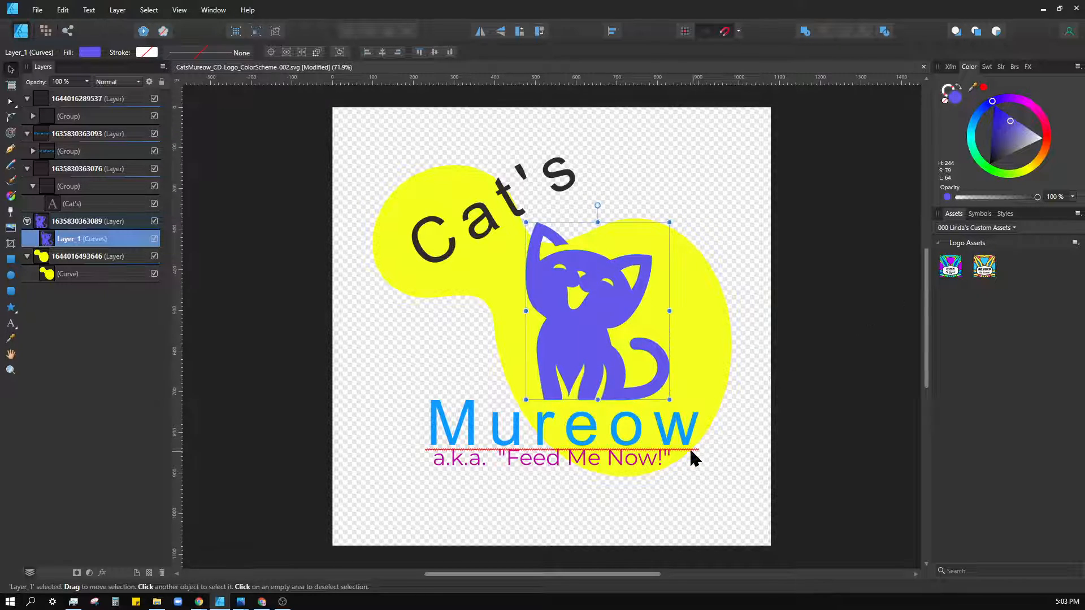
Step: Check that the "Mureow" text, the tagline, the yellow blob and the "Cat's" group can each be selected separately
left_click(565, 432)
left_click(543, 462)
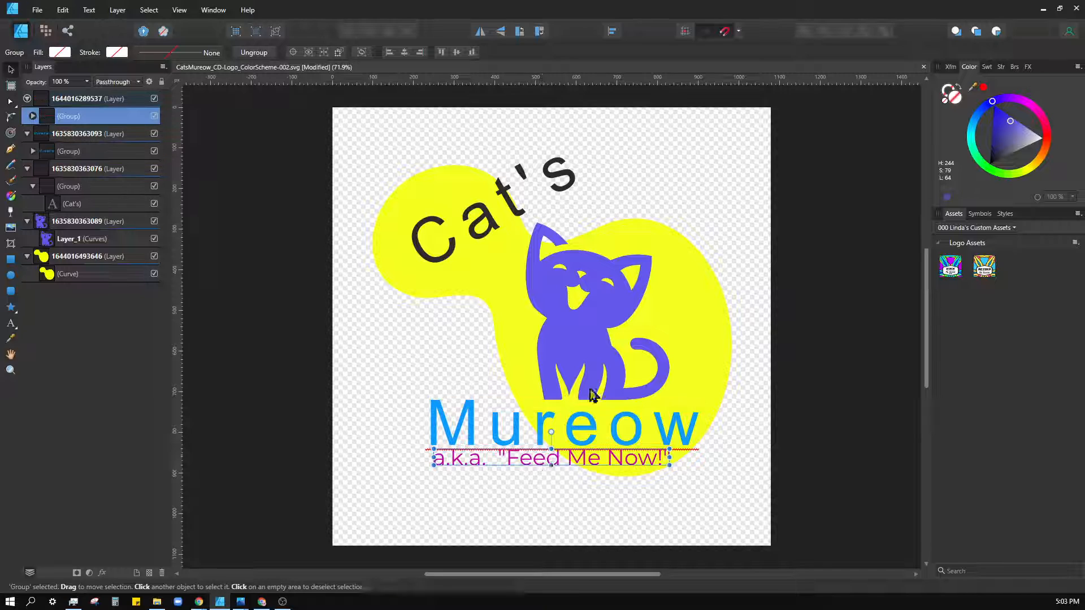
left_click(667, 240)
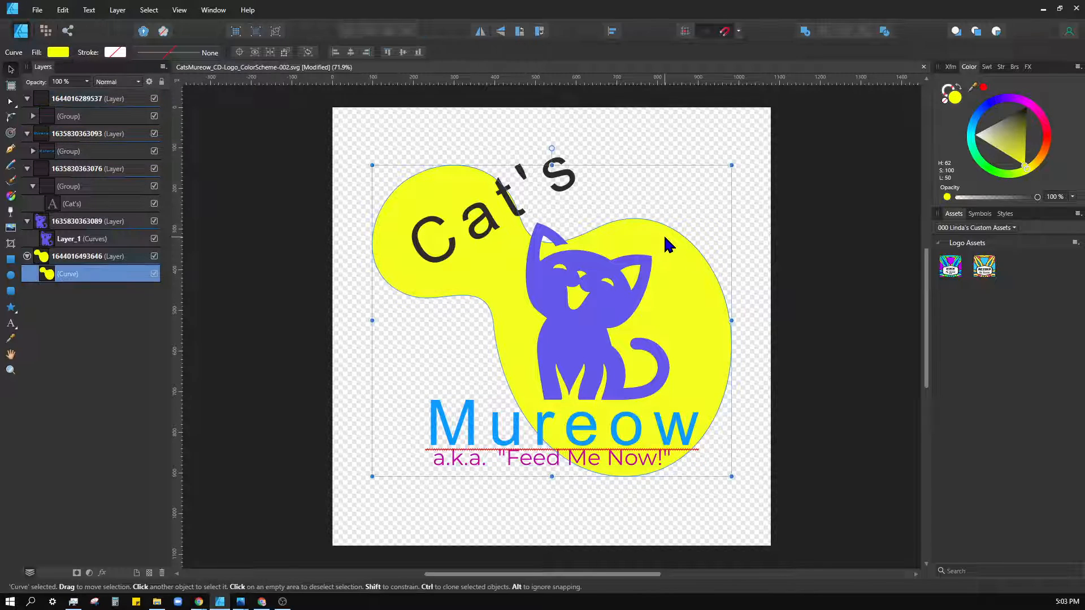
left_click(443, 229)
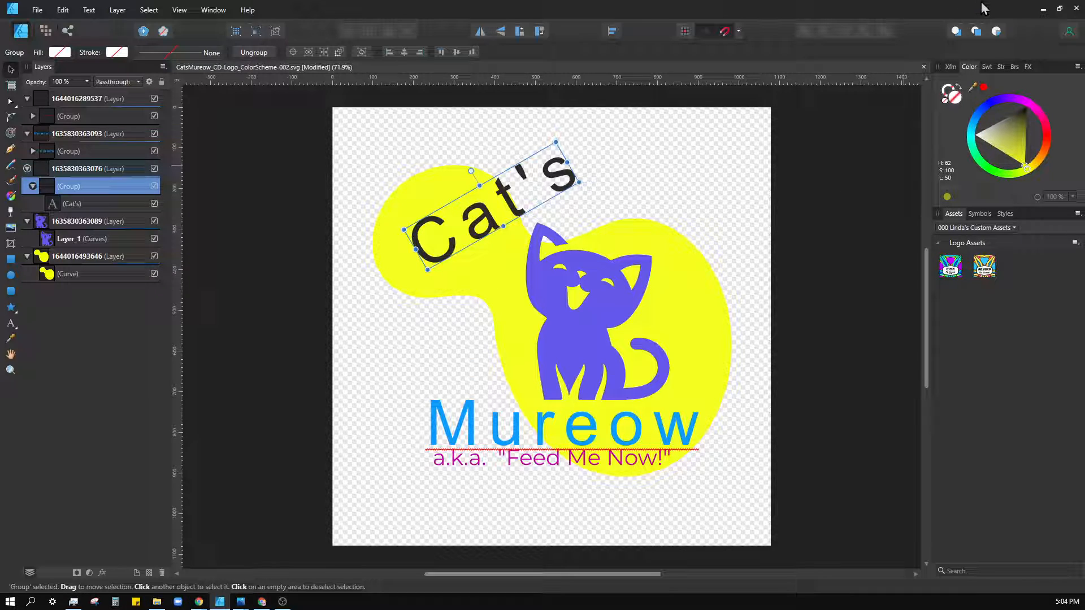
Step: Minimise Affinity Designer and the browser window with the ClickDesigns templates to show the desktop
left_click(1043, 10)
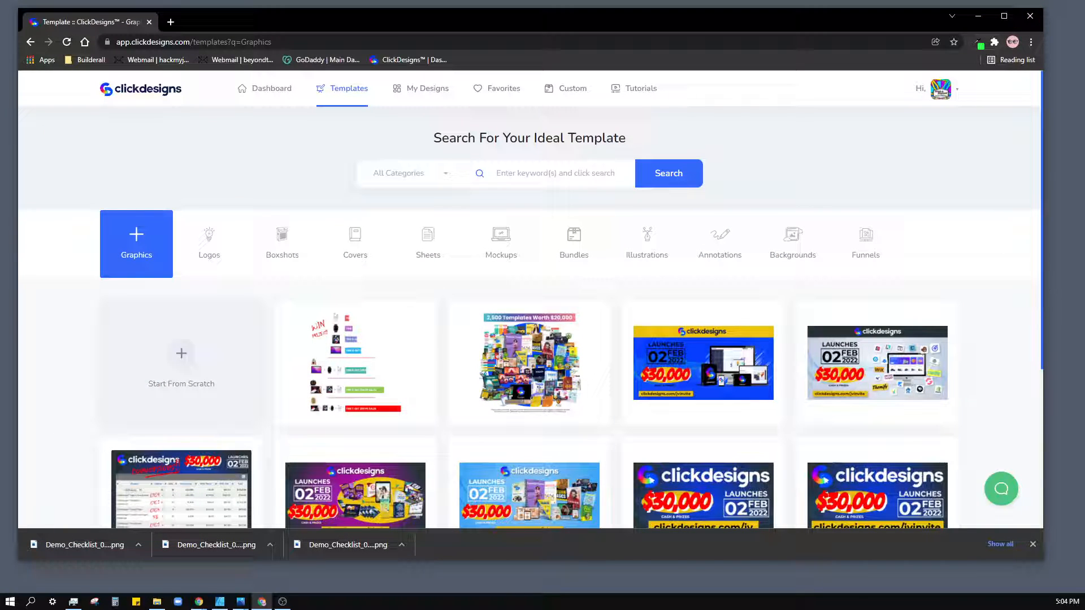
left_click(976, 16)
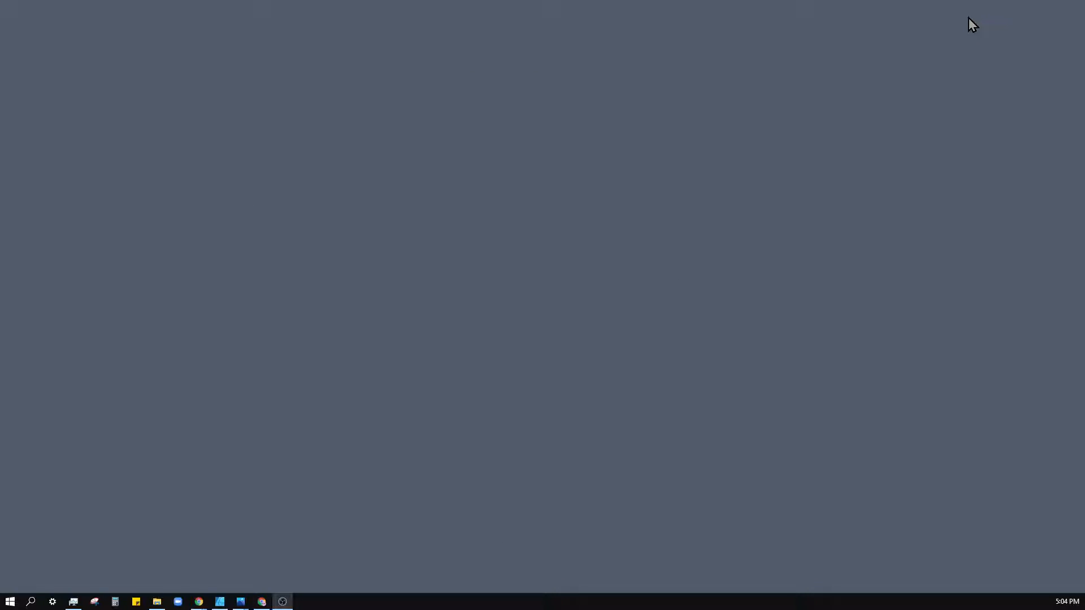